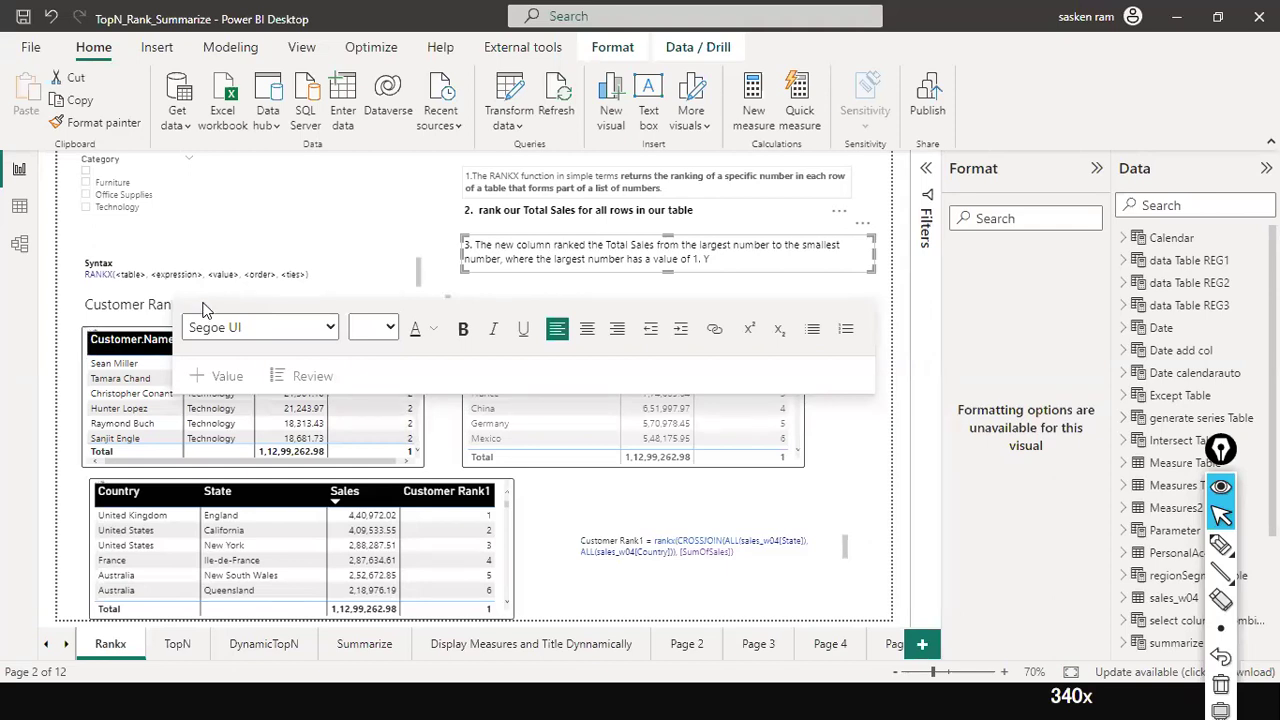
Step: Select the customer rank table, search the data fields for "customer", and open the Customer Rank measure's formula for inspection
left_click(178, 335)
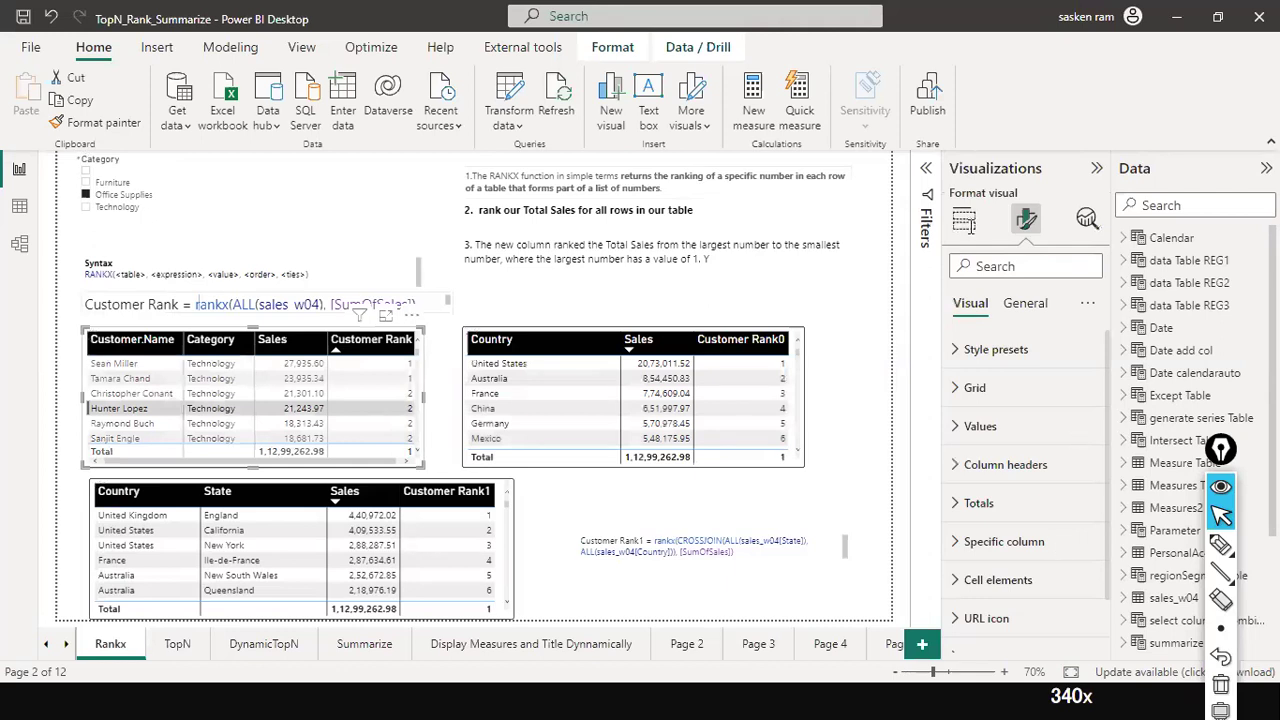
left_click(964, 222)
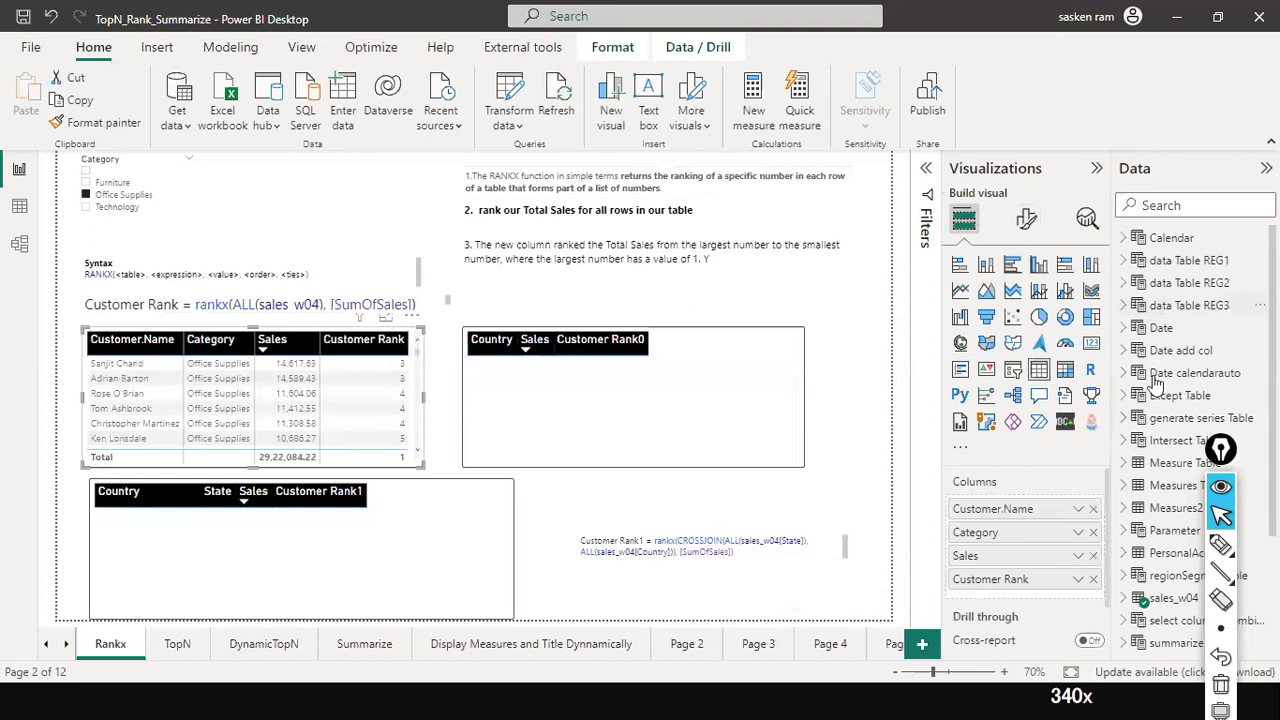
left_click(1201, 207)
type("cucuustomer")
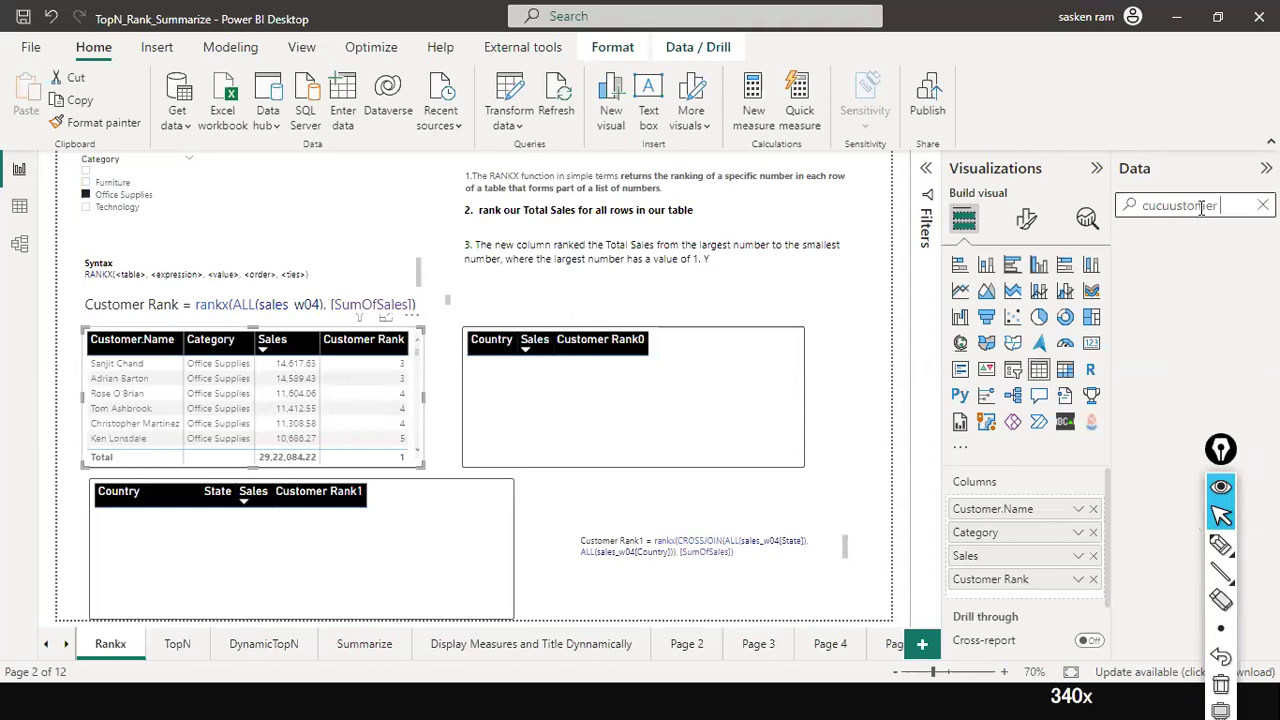
double_click(1201, 206)
type("customer")
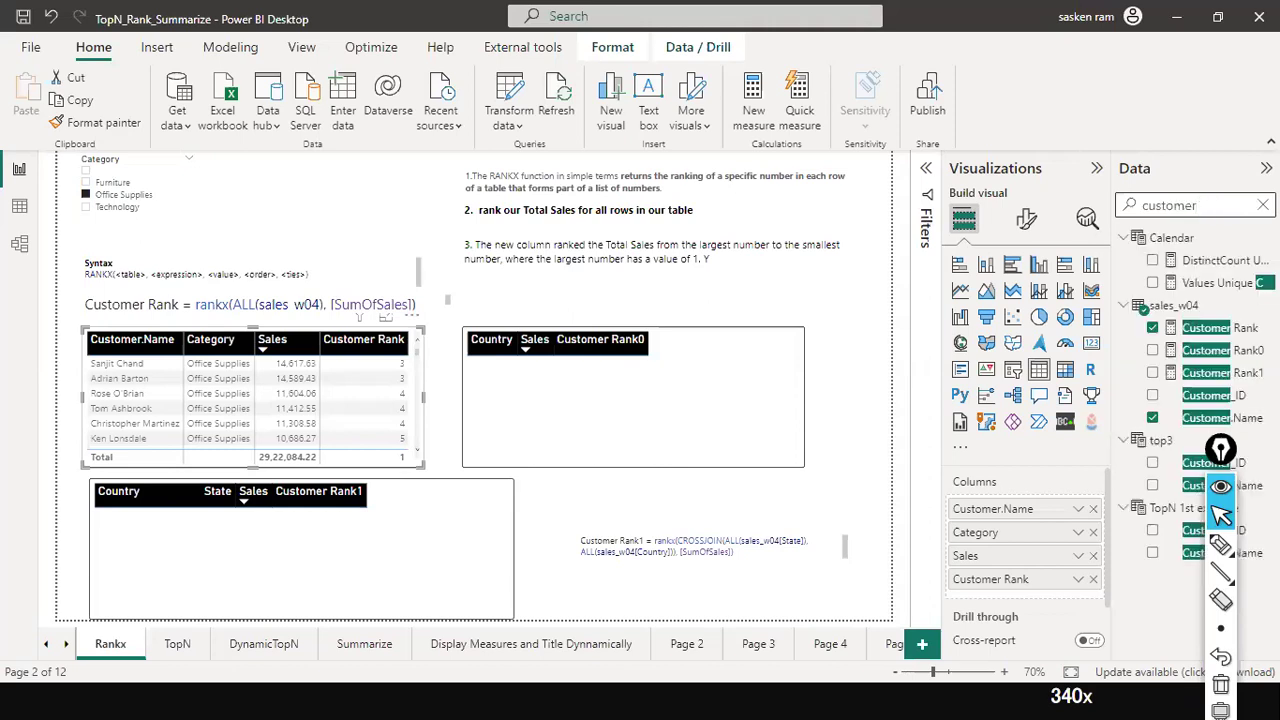
left_click(1222, 330)
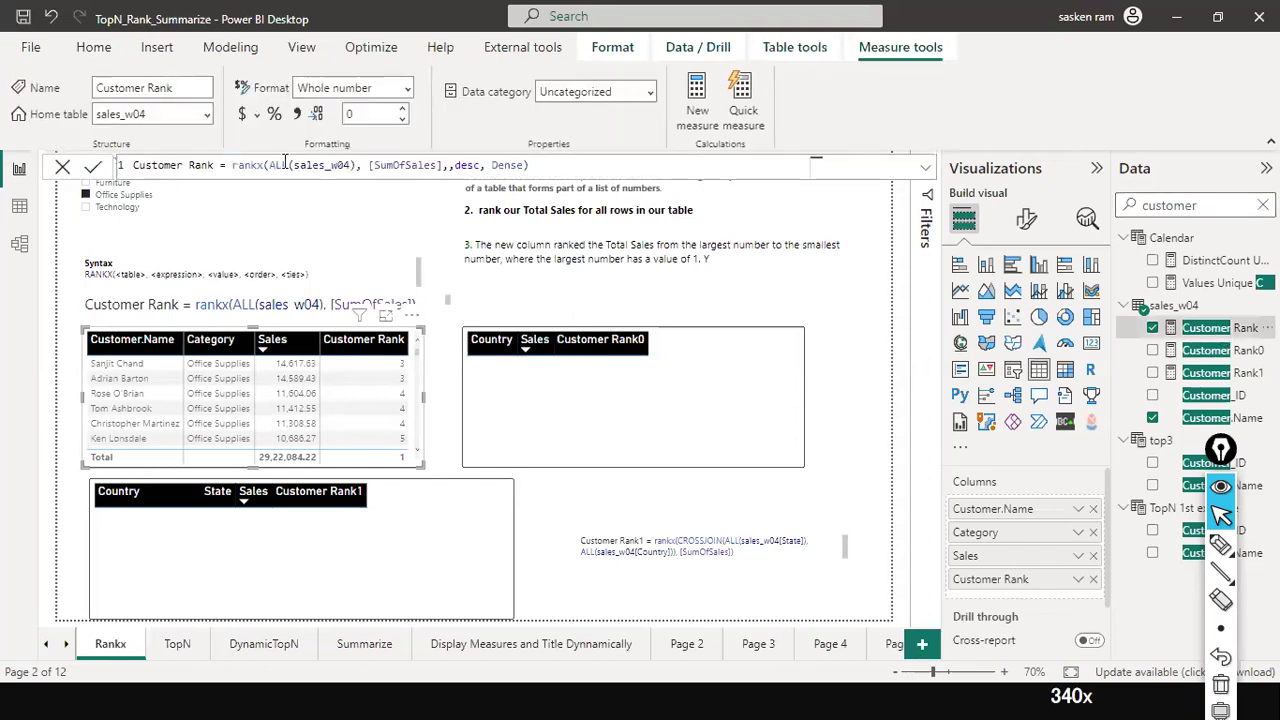
left_click(437, 165)
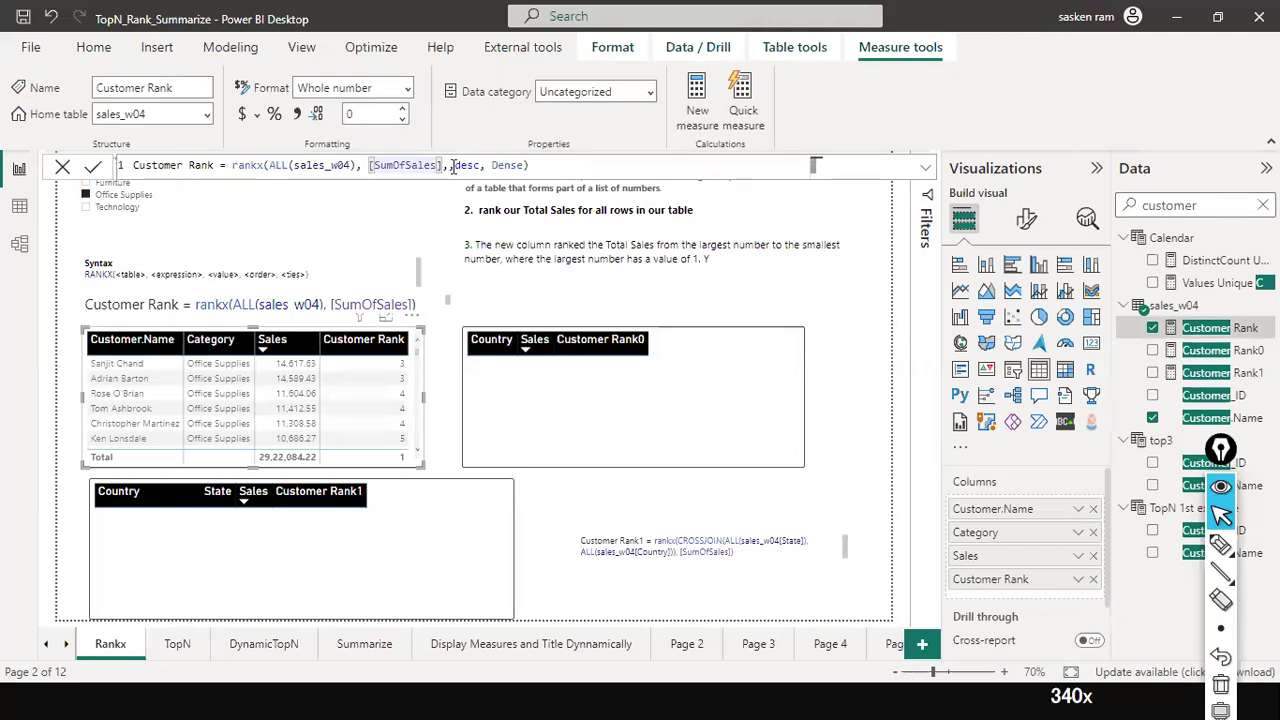
left_click(531, 167)
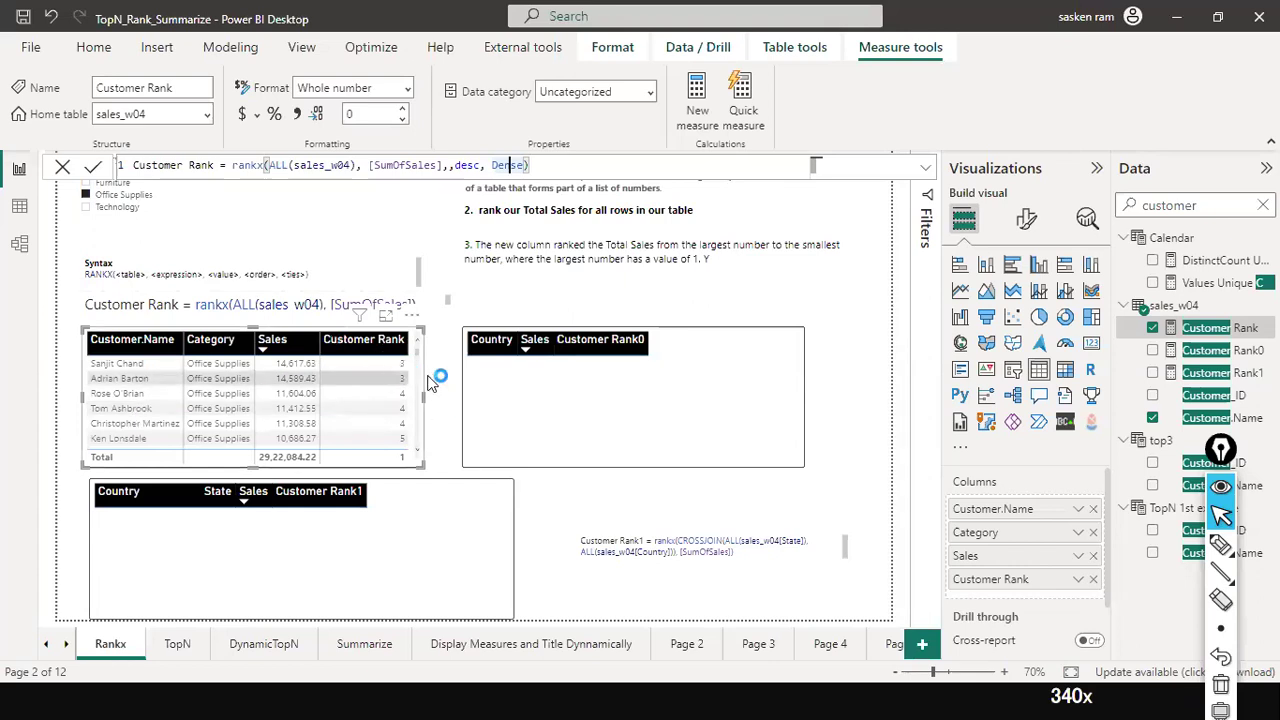
Step: Shift the customer table slightly upward and sort it by Customer Rank in ascending order to review the ranked rows
left_click_drag(421, 352, 425, 338)
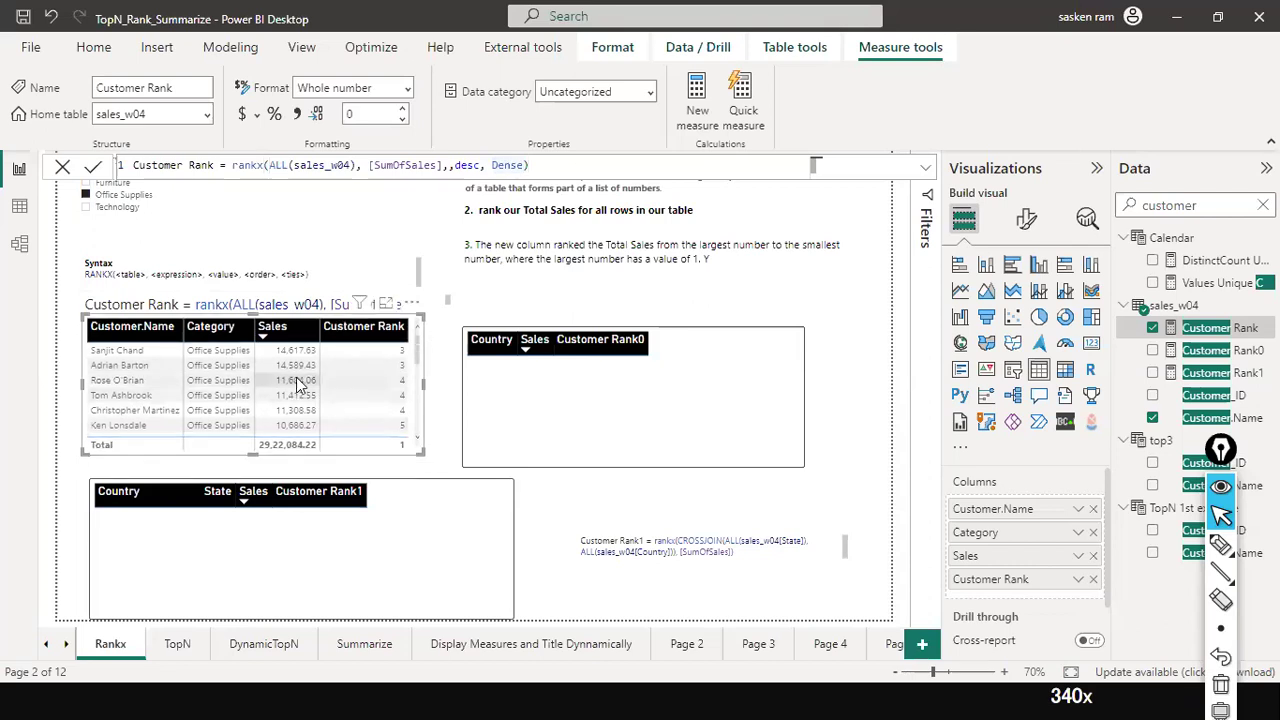
left_click(322, 334)
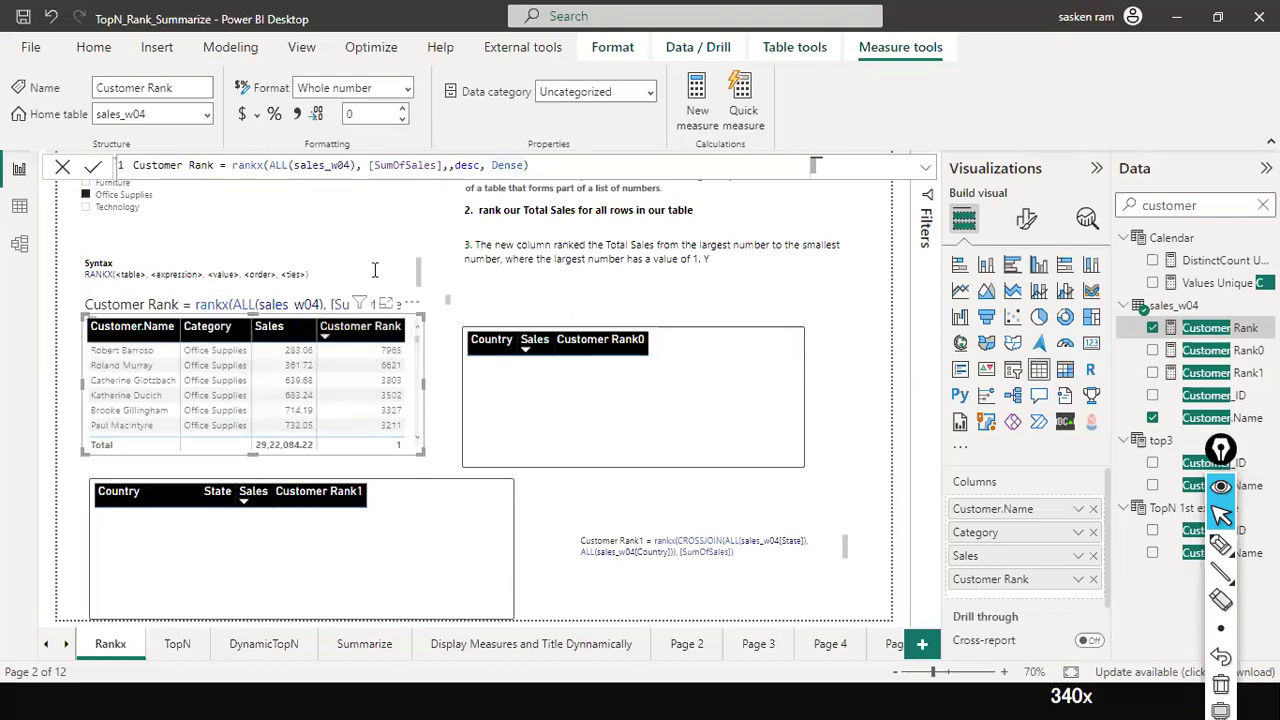
left_click(325, 336)
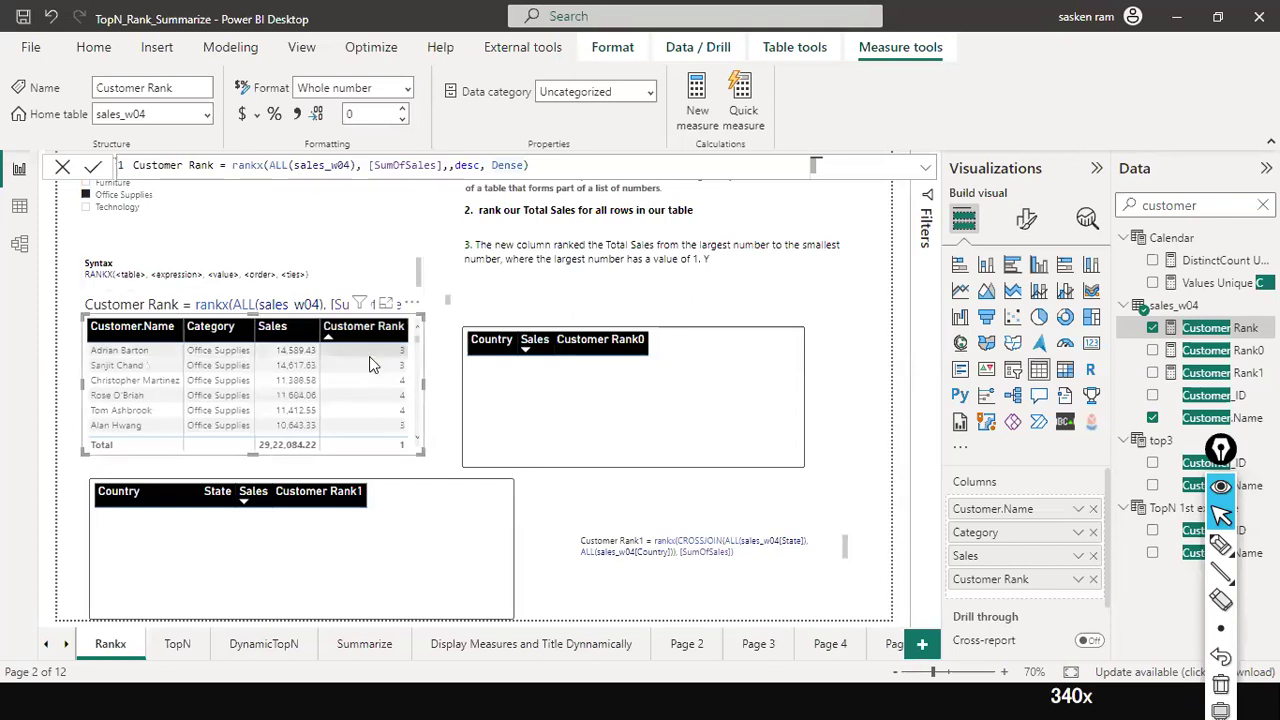
scroll(369, 362, "down", 2)
scroll(369, 364, "down", 2)
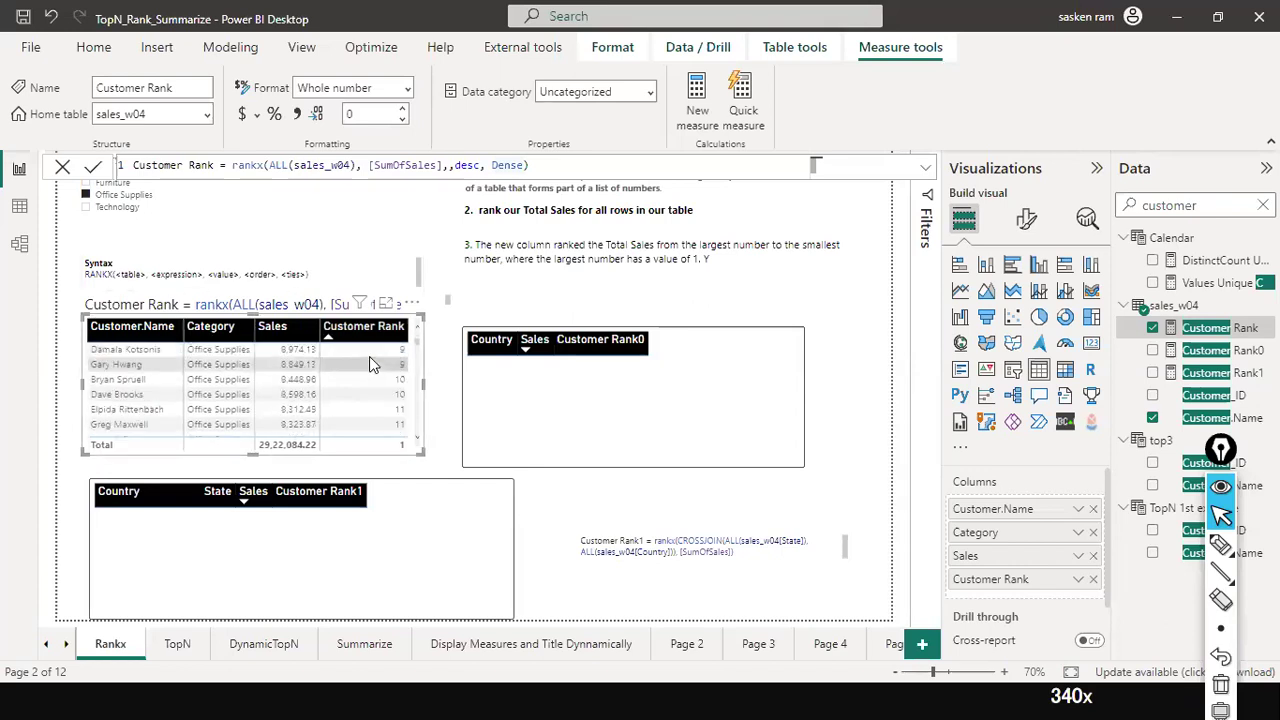
scroll(369, 364, "down", 2)
scroll(369, 356, "down", 2)
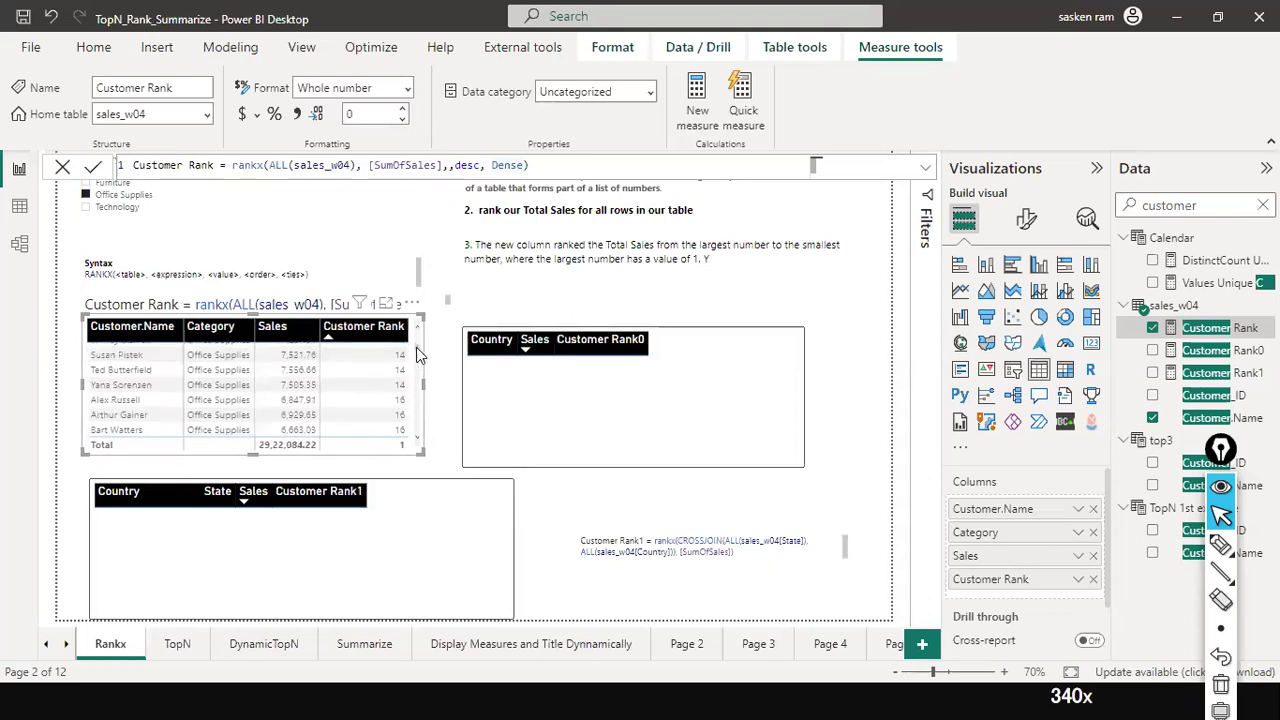
left_click_drag(416, 348, 435, 297)
scroll(362, 366, "up", 5)
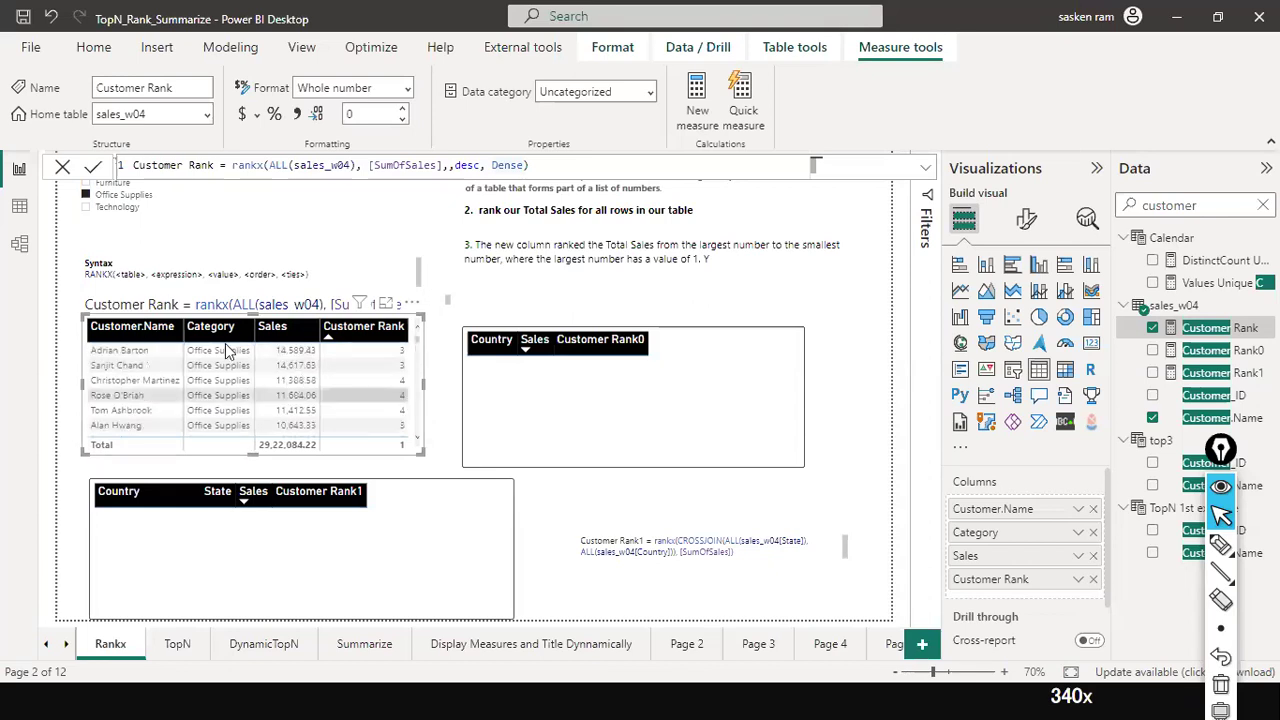
Step: Sort the customer table by Sales in descending order to compare the sales amounts with the Customer Rank values
left_click(267, 340)
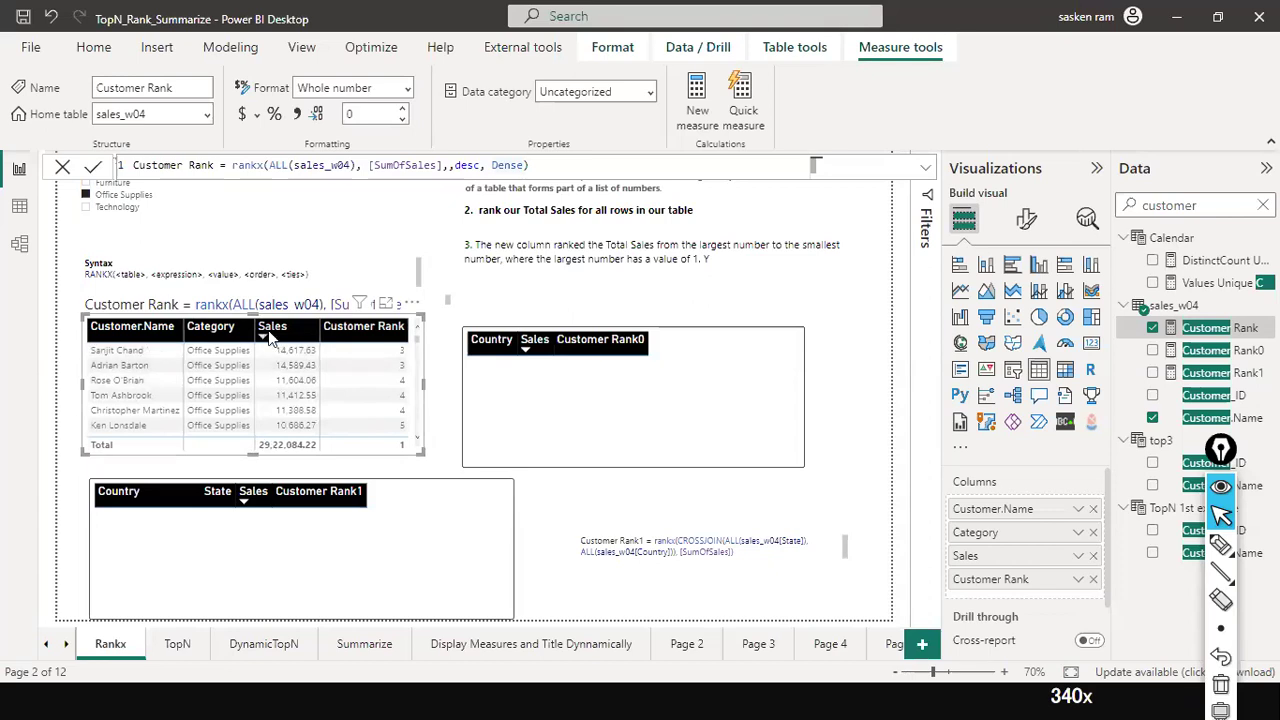
left_click(267, 342)
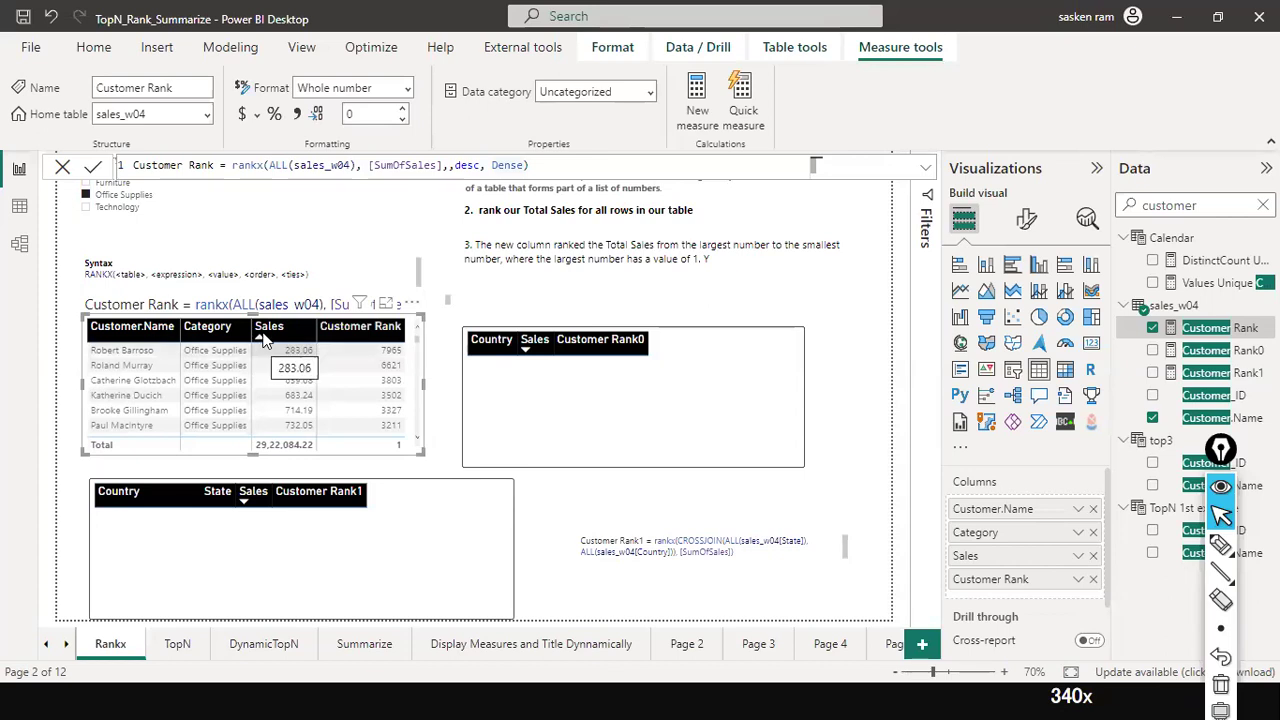
left_click(264, 339)
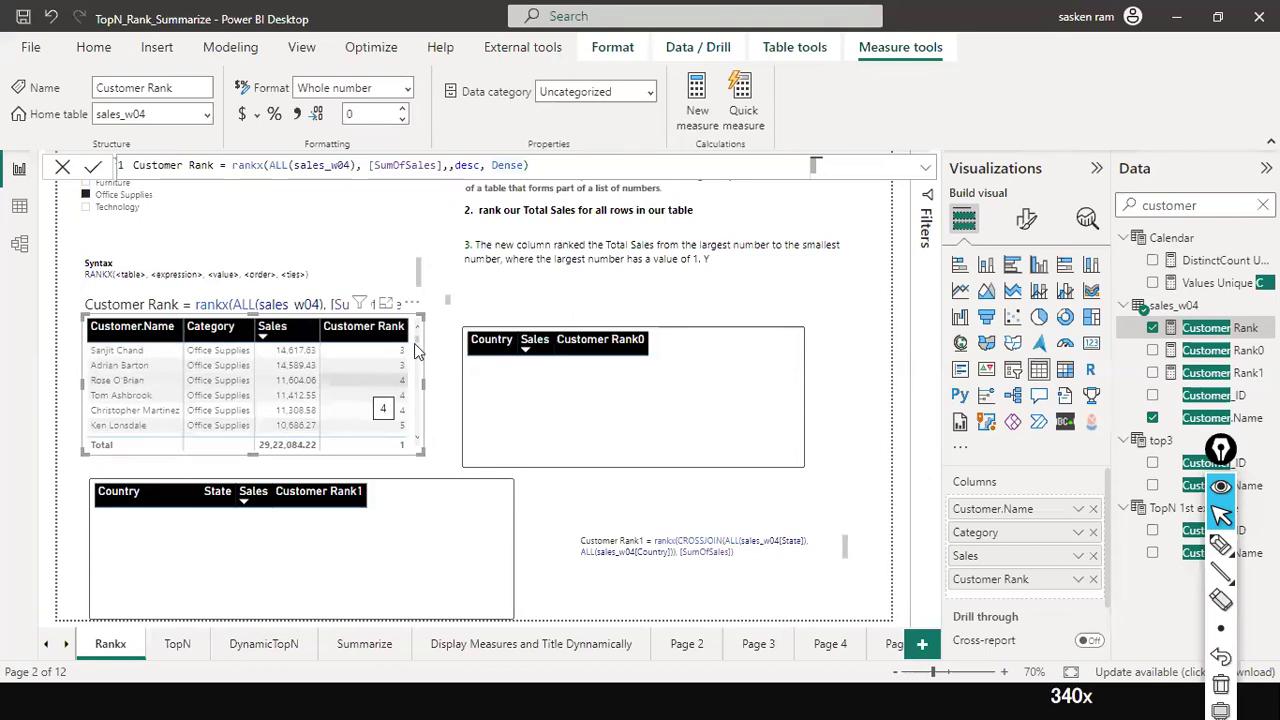
scroll(405, 372, "down", 1)
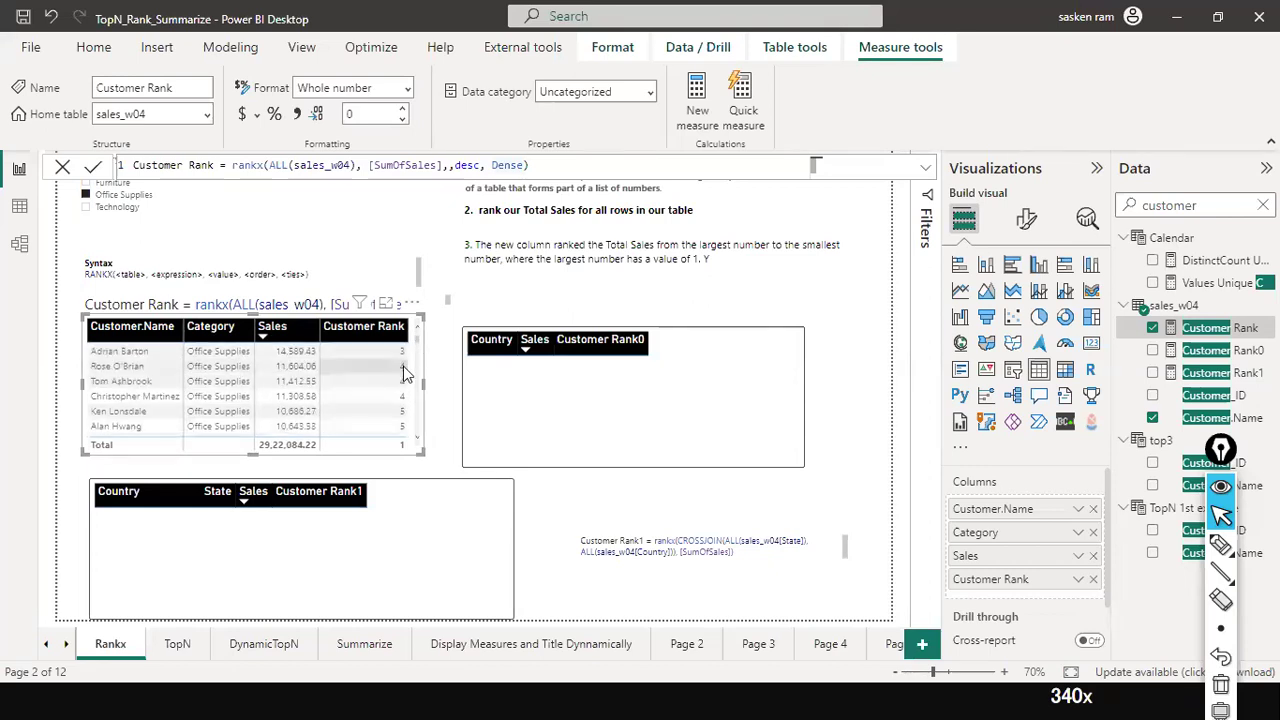
scroll(403, 366, "down", 2)
scroll(404, 370, "up", 2)
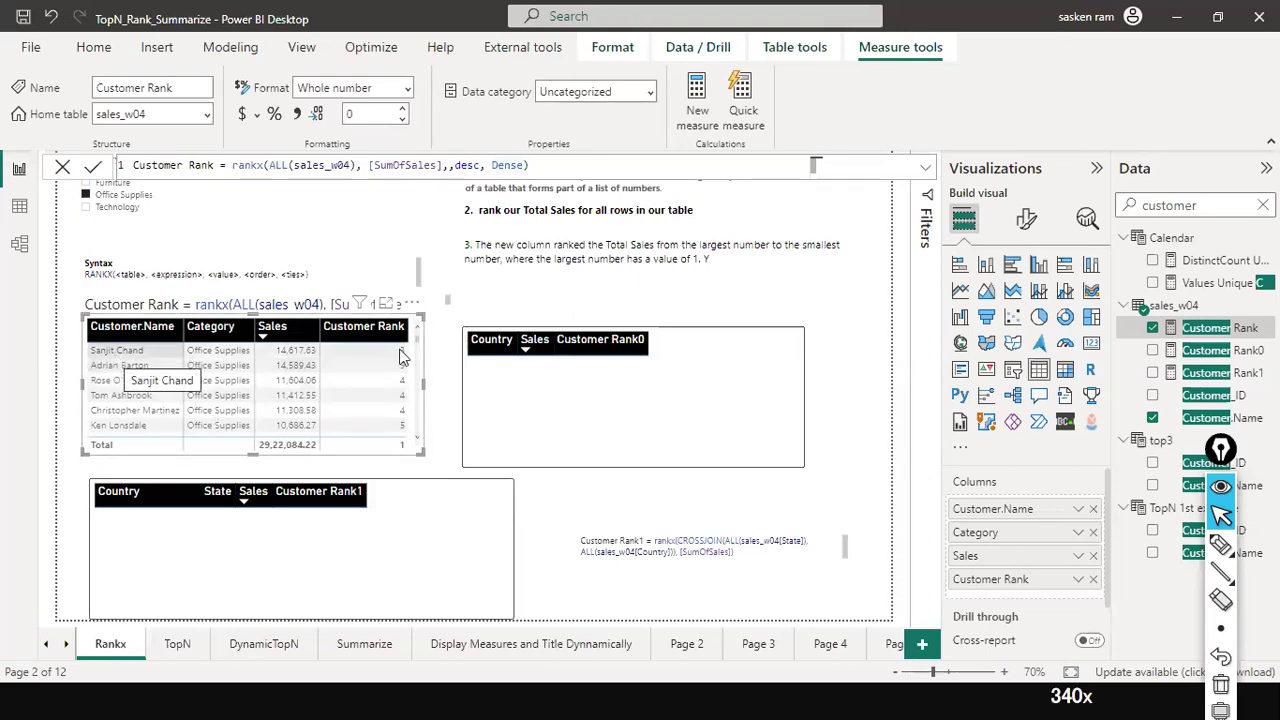
left_click(205, 328)
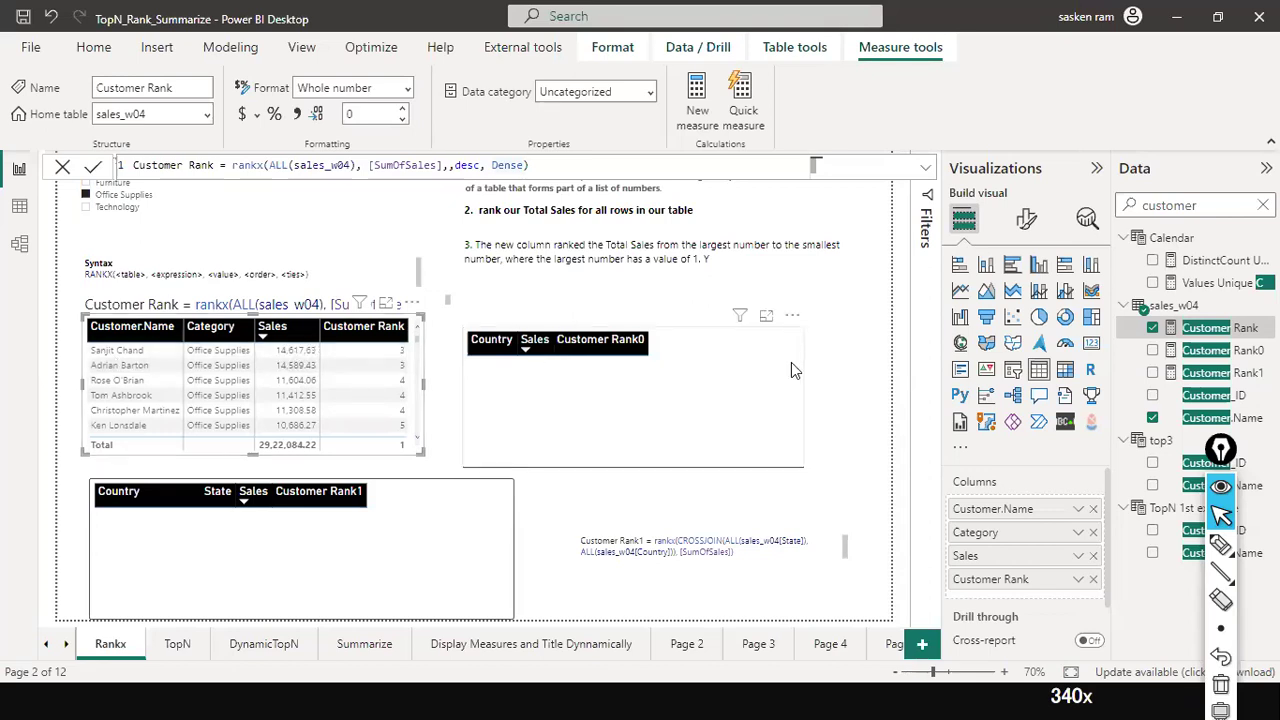
Step: Review the customer ranks with Sales sorted descending, and re-sort the customer table by Customer Rank in ascending order
left_click(757, 378)
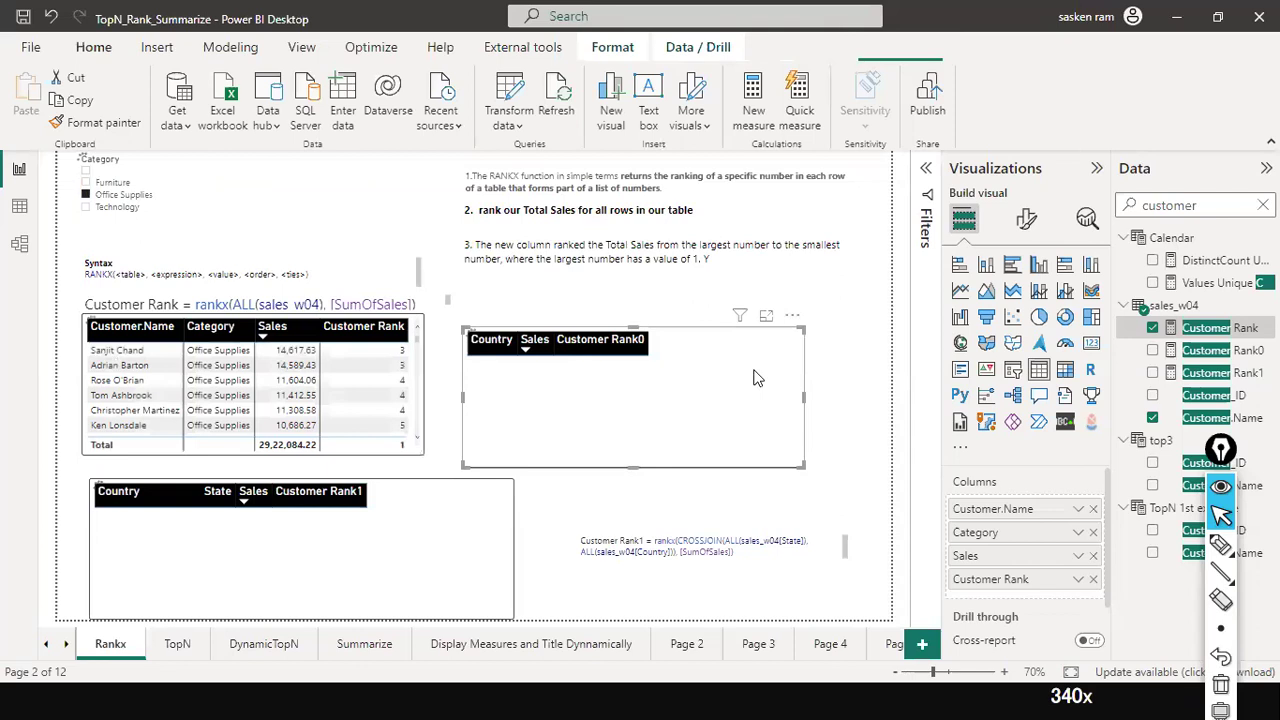
left_click(840, 390)
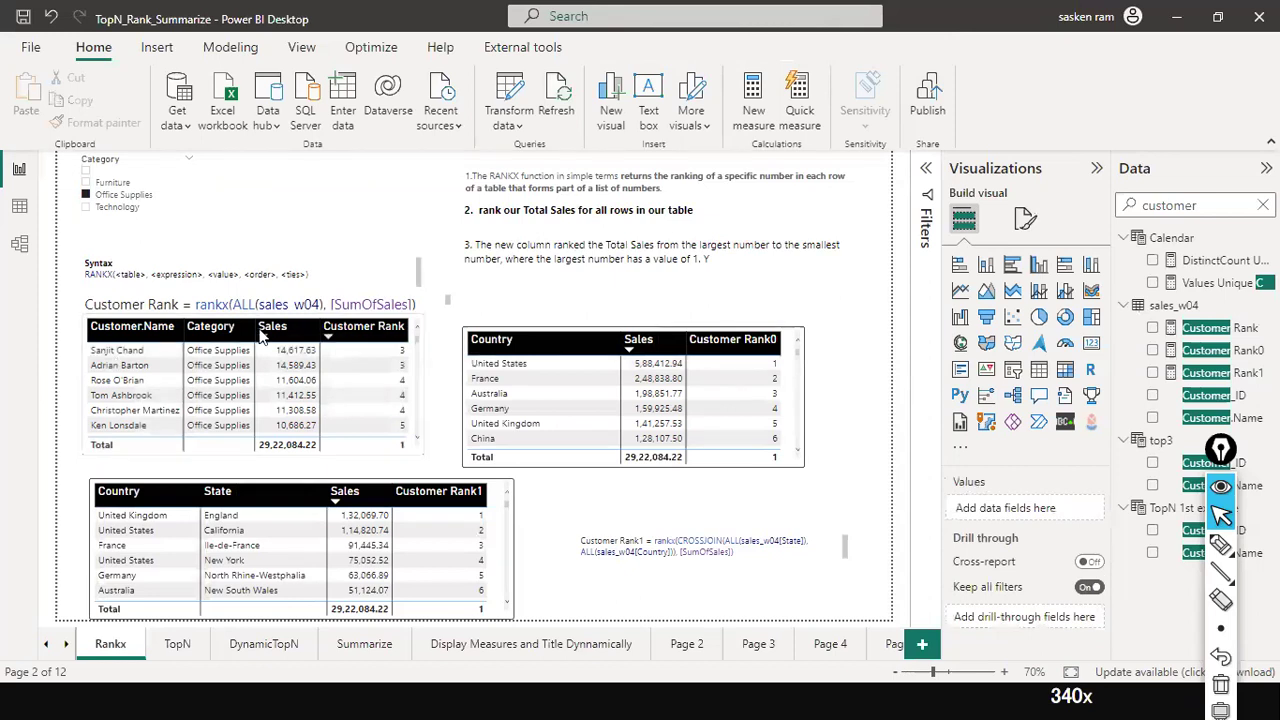
left_click(262, 337)
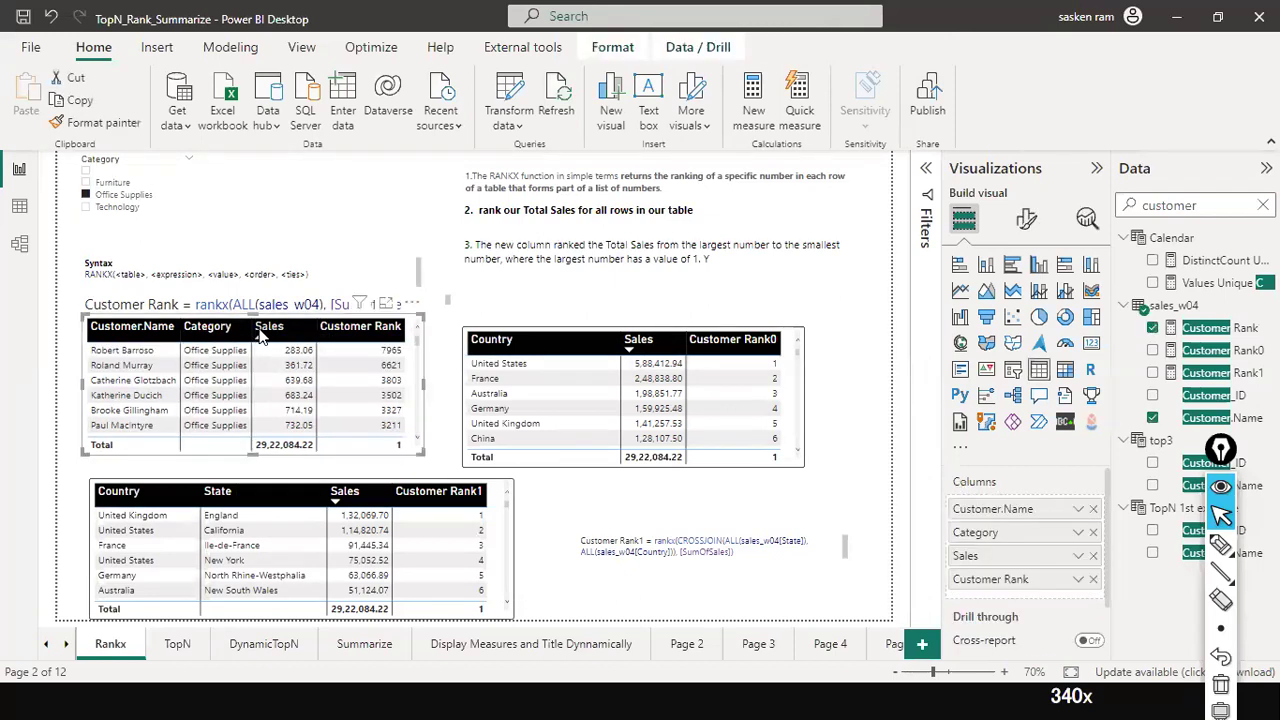
left_click(262, 337)
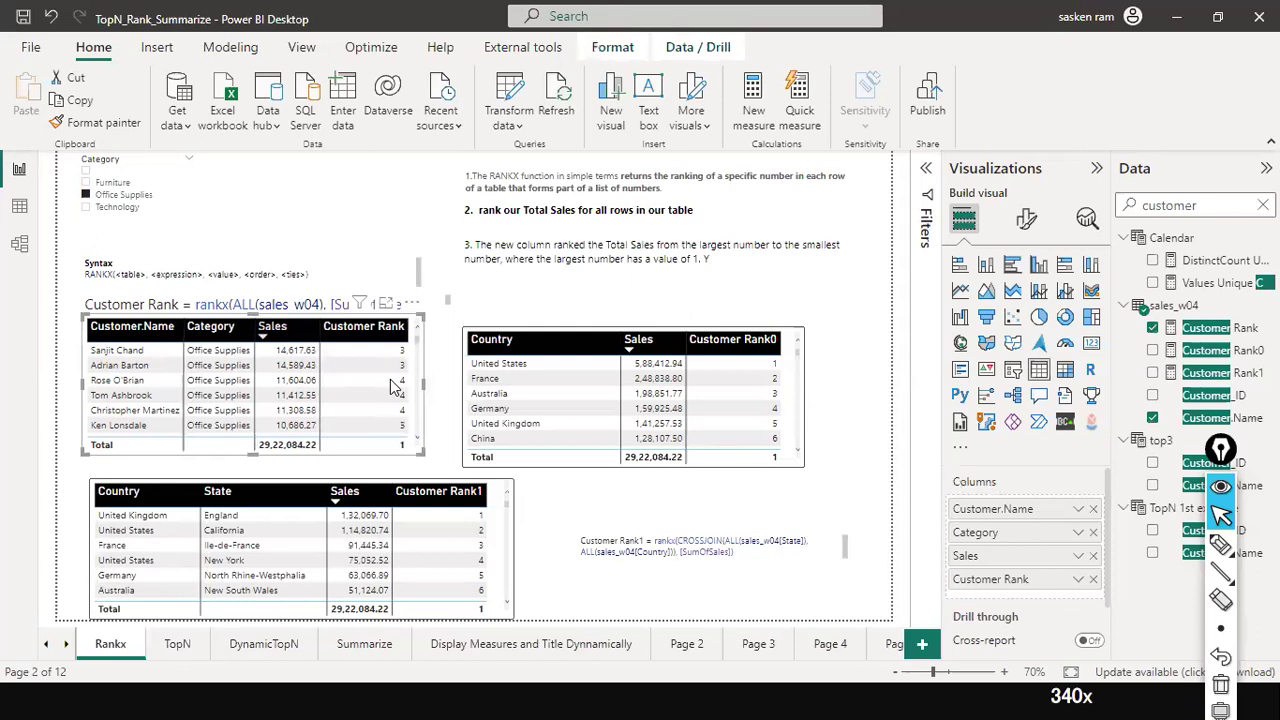
scroll(395, 387, "down", 1)
scroll(395, 387, "down", 2)
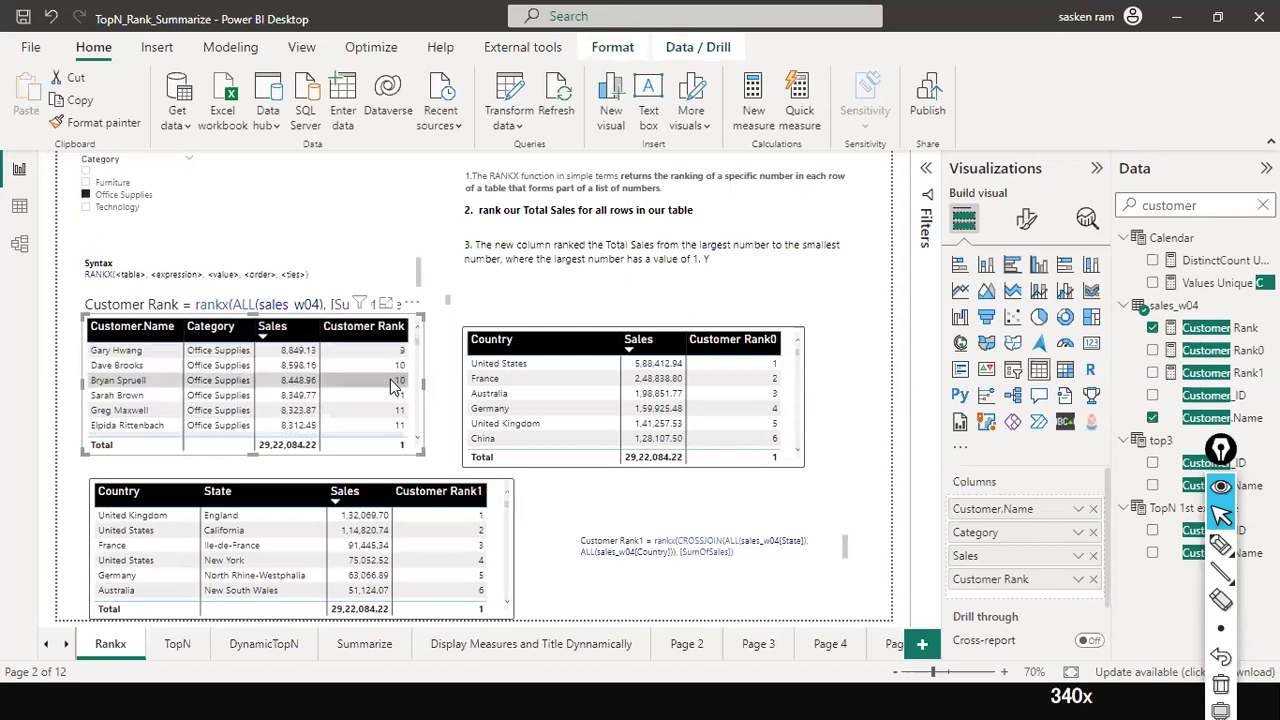
scroll(395, 387, "down", 2)
scroll(395, 387, "down", 2)
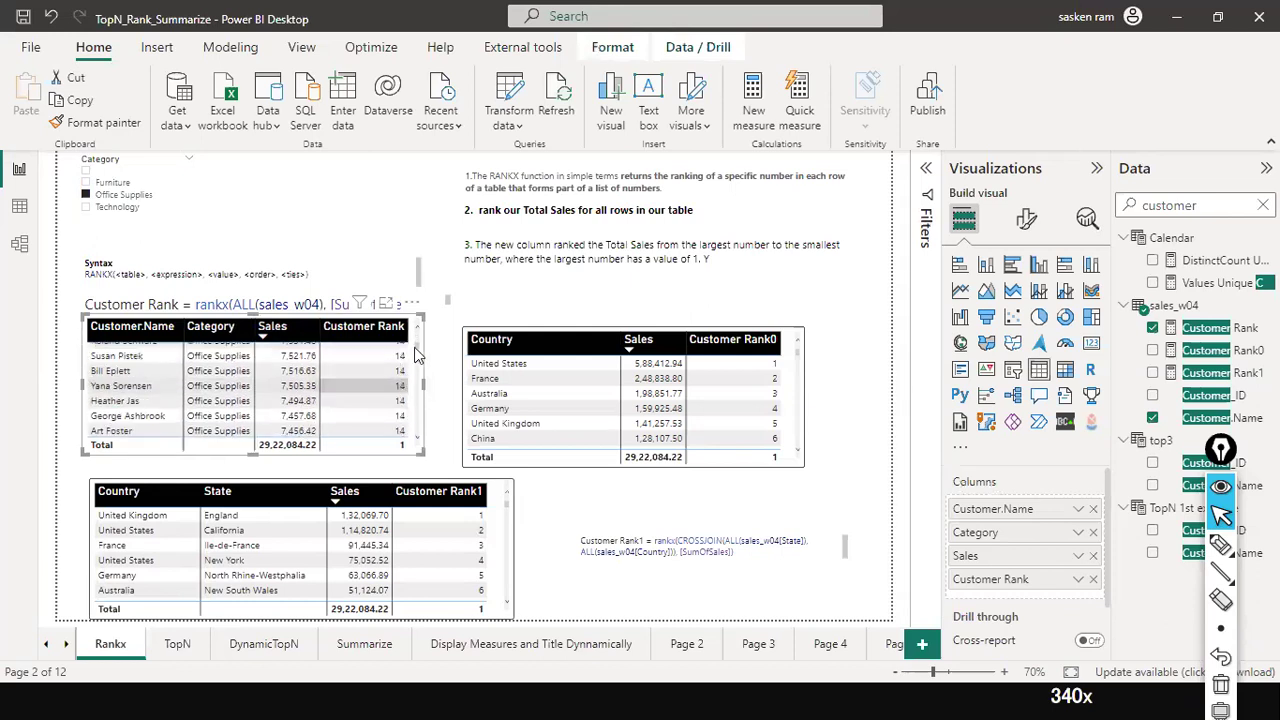
scroll(380, 350, "down", 2)
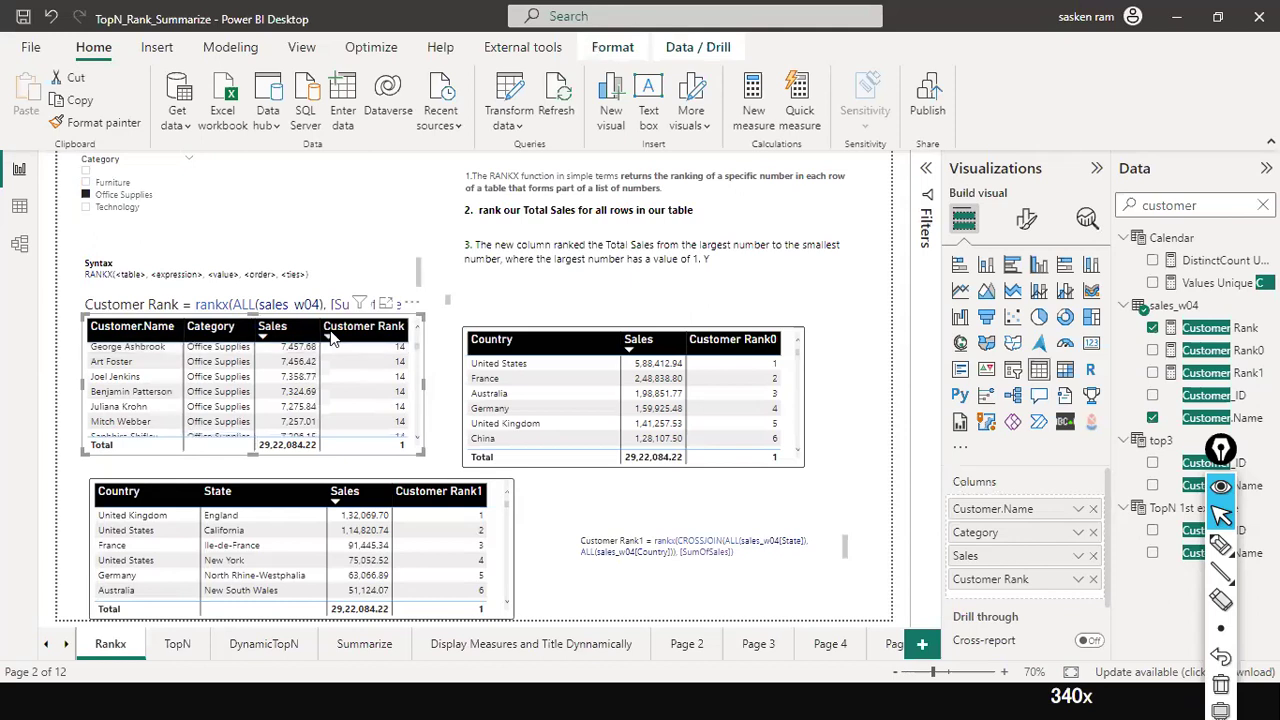
left_click(331, 338)
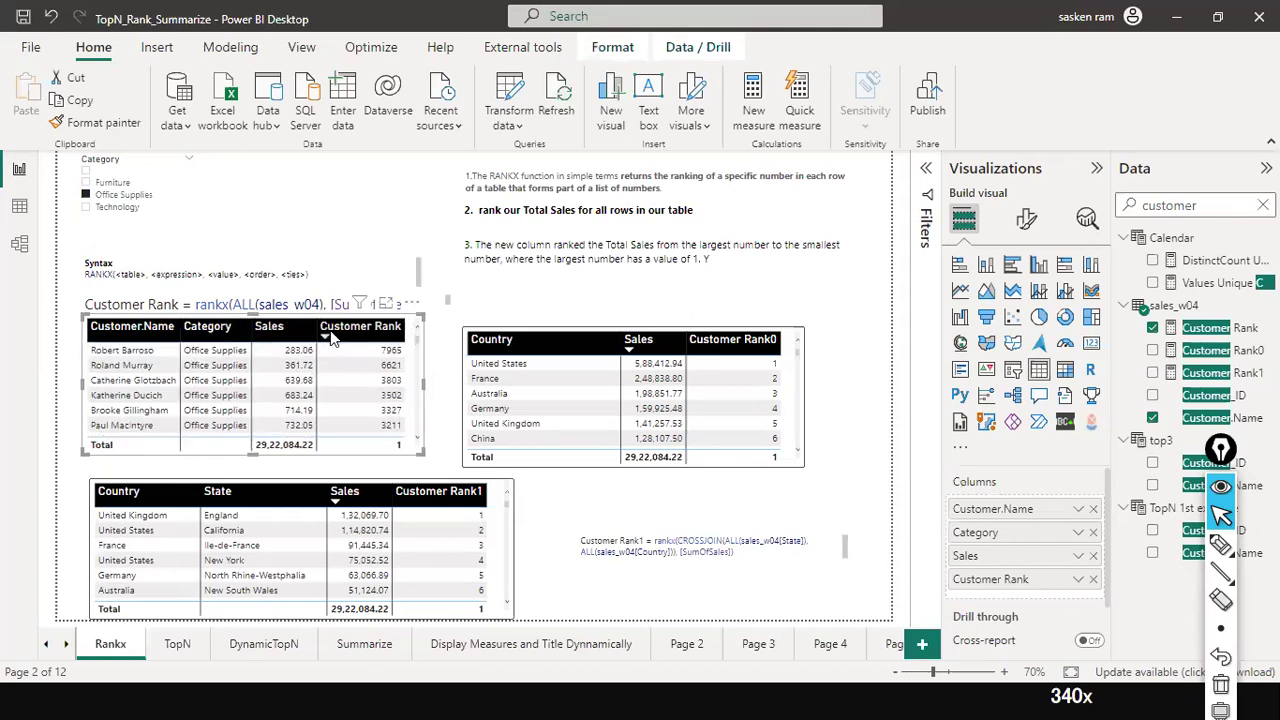
left_click(331, 338)
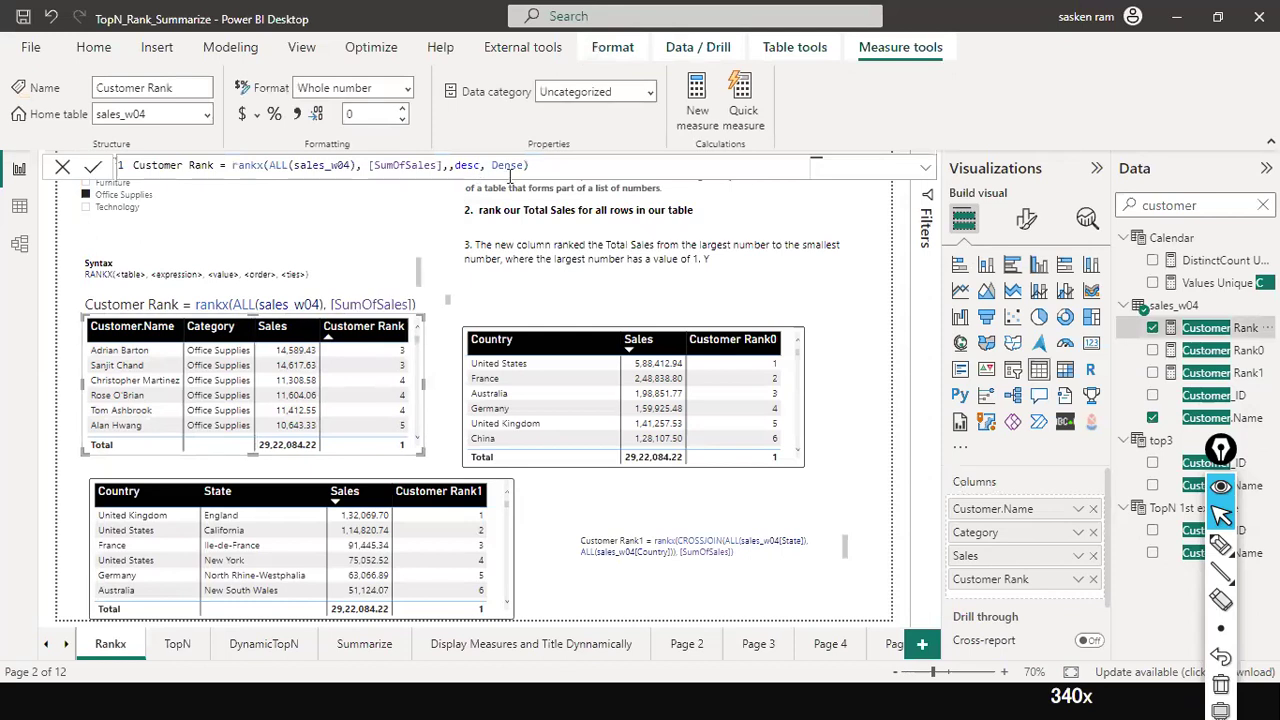
Step: Remove the Dense argument from the Customer Rank measure so it reads rankx(ALL(sales_w04), [SumOfSales],,desc), and apply the formula
left_click_drag(528, 166, 480, 166)
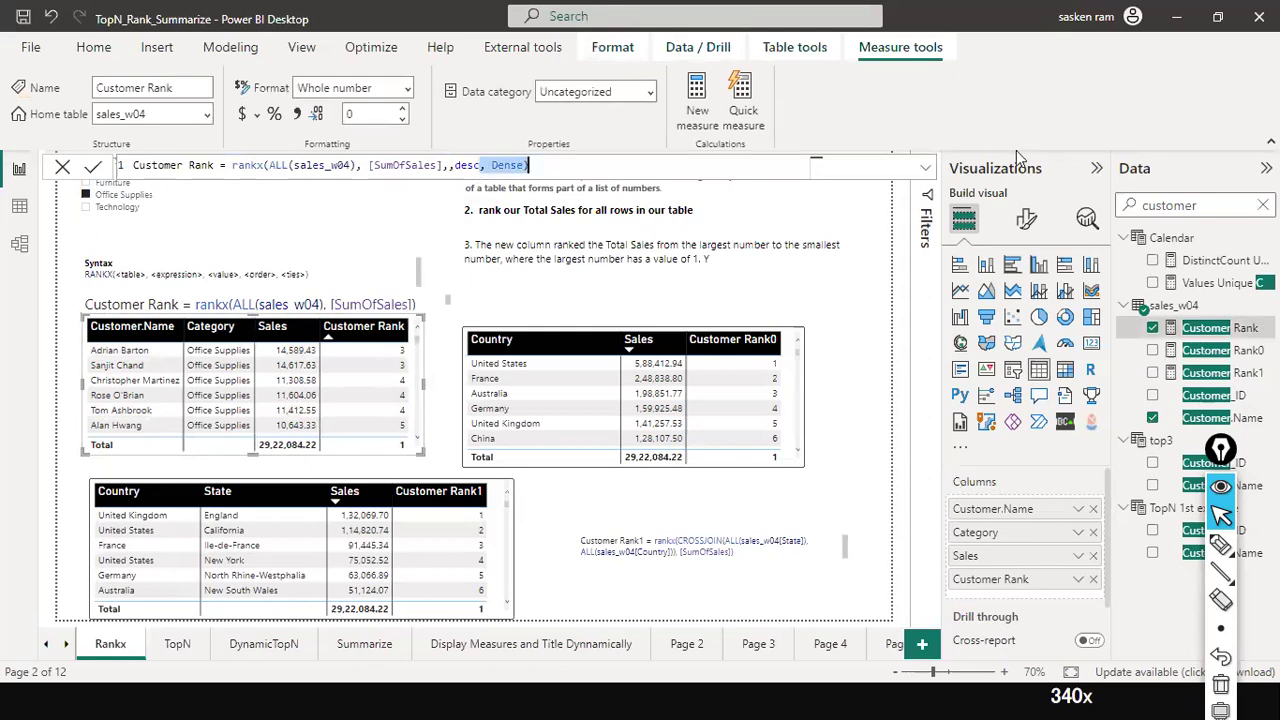
key("BackSpace")
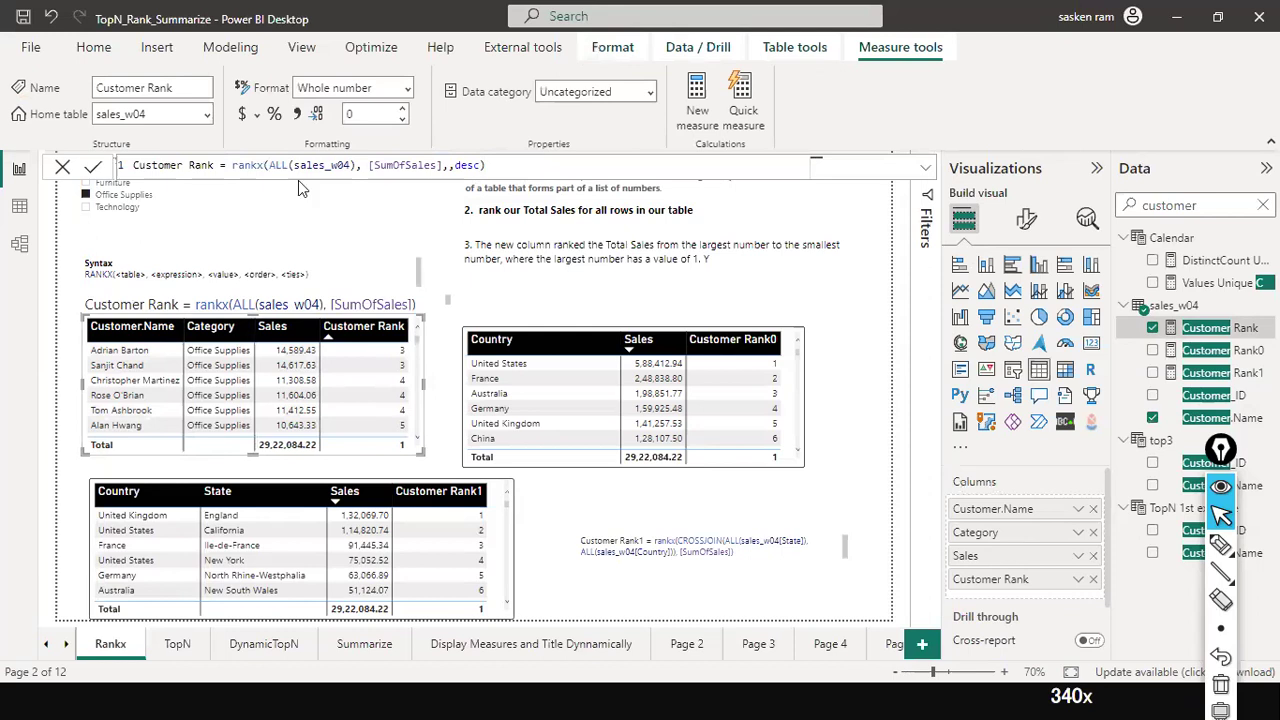
left_click(424, 165)
left_click(207, 300)
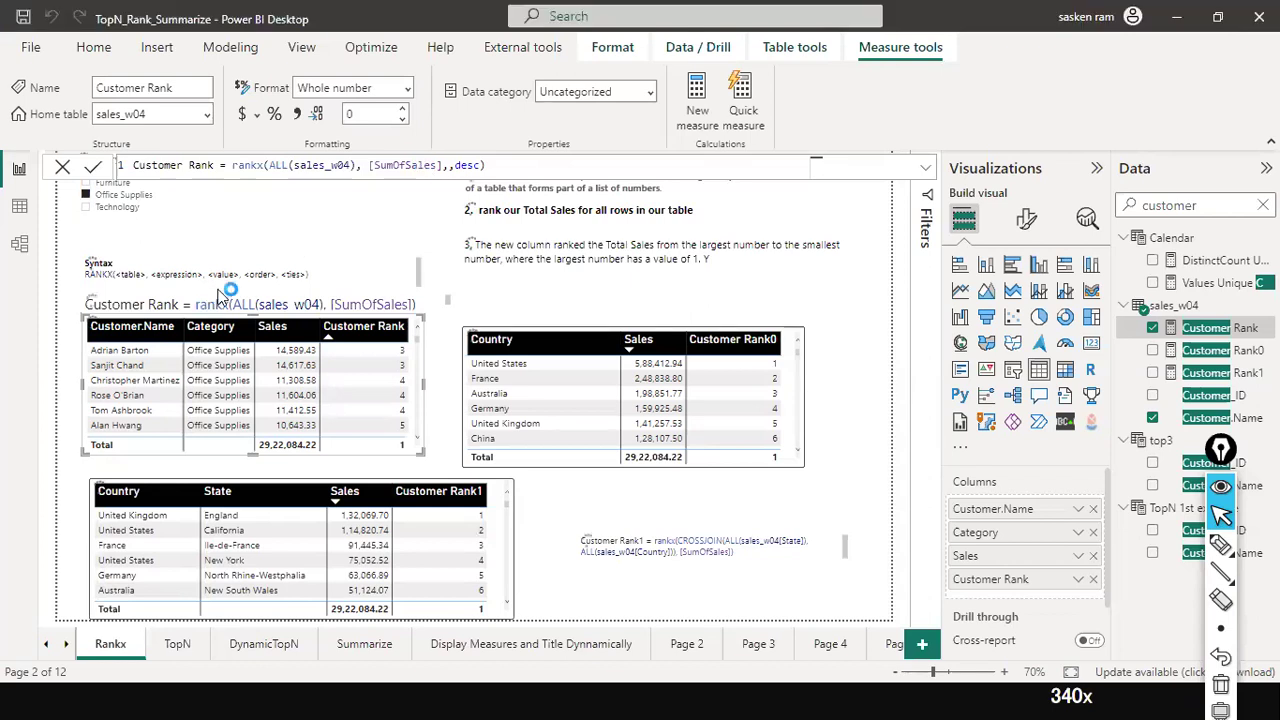
left_click(466, 176)
type(")")
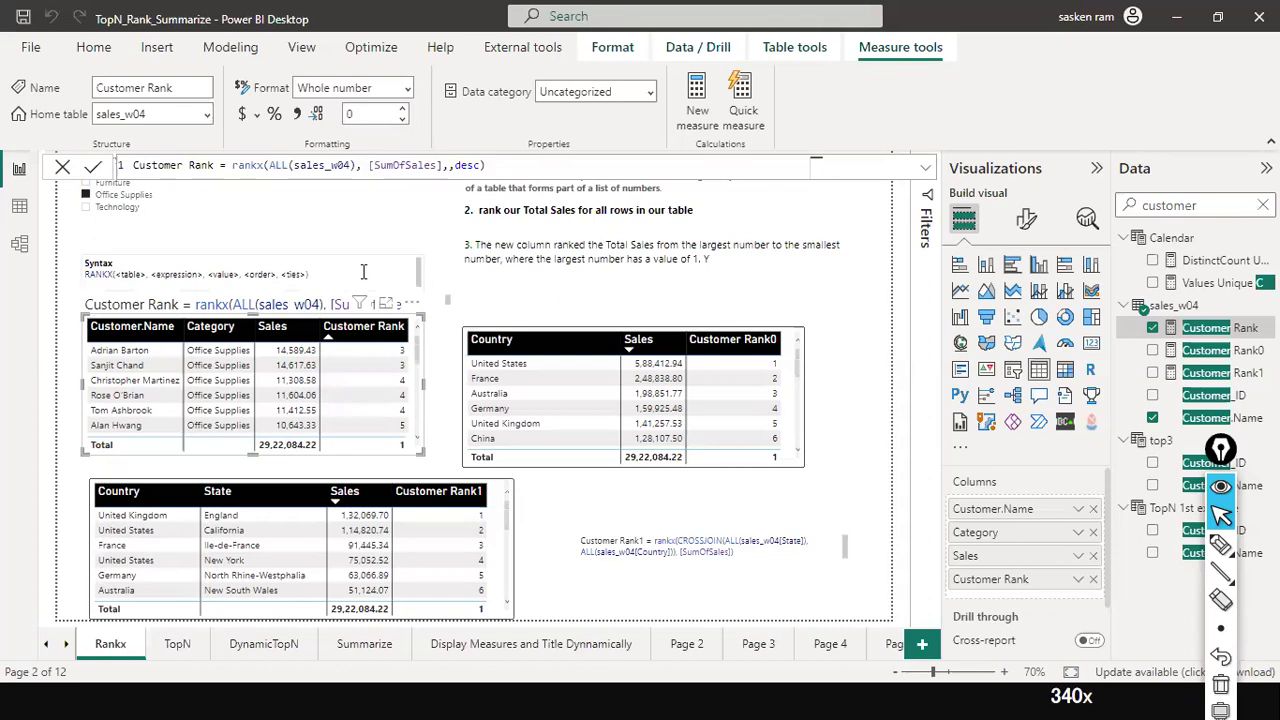
Step: Check the recalculated ranks and remove the Category column from the customer table
scroll(369, 393, "down", 1)
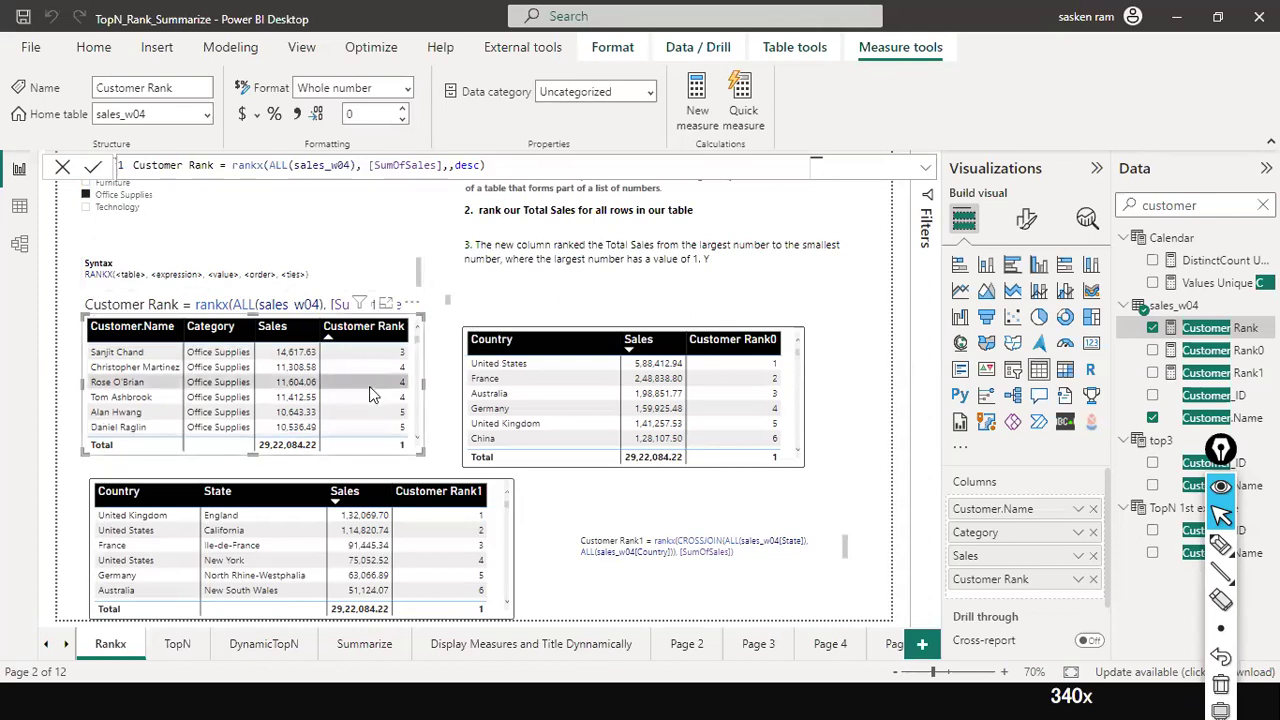
scroll(369, 394, "down", 1)
scroll(369, 386, "up", 2)
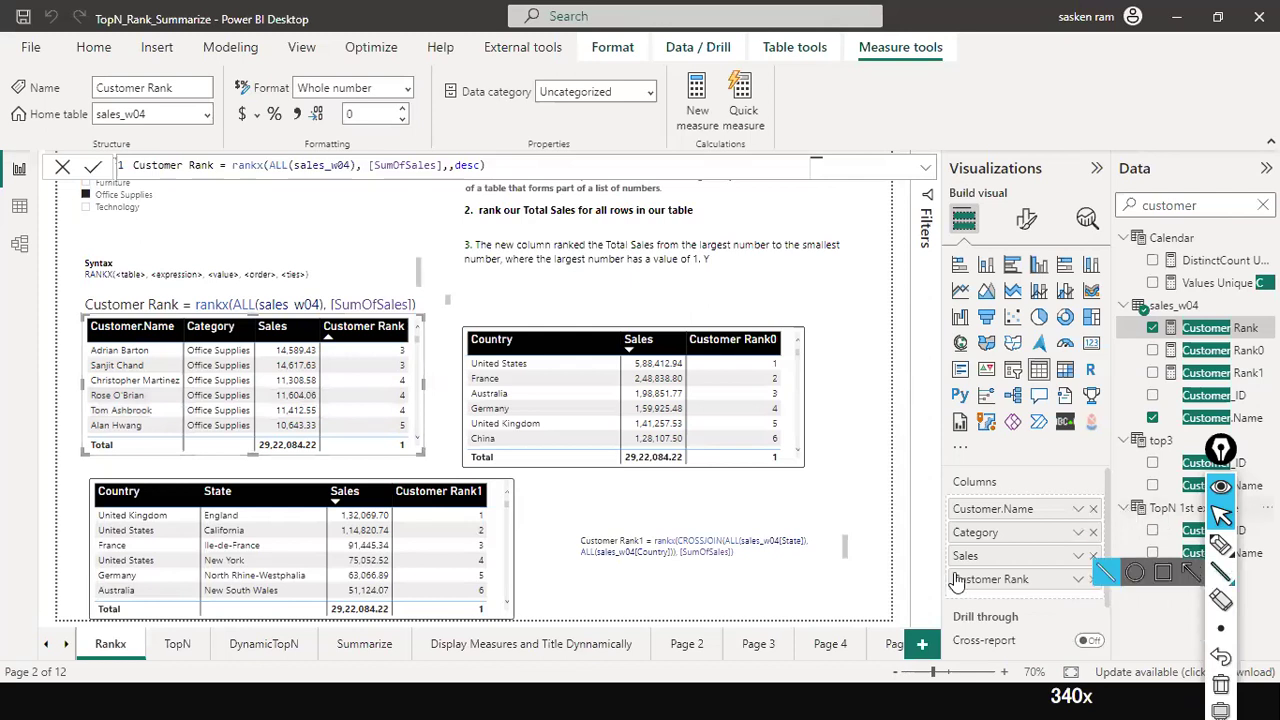
left_click(1094, 532)
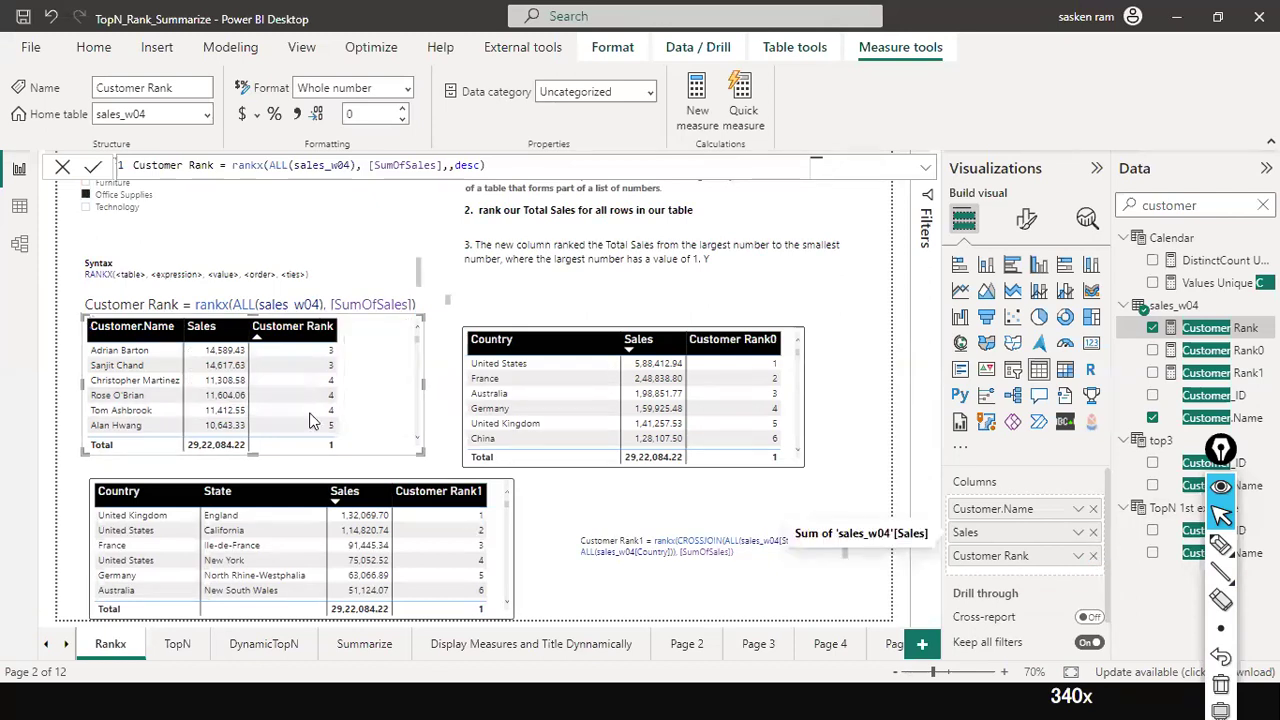
Step: Sort the customer table by Sales in descending order and compare the sales amounts with the Customer Rank values
scroll(358, 383, "down", 1)
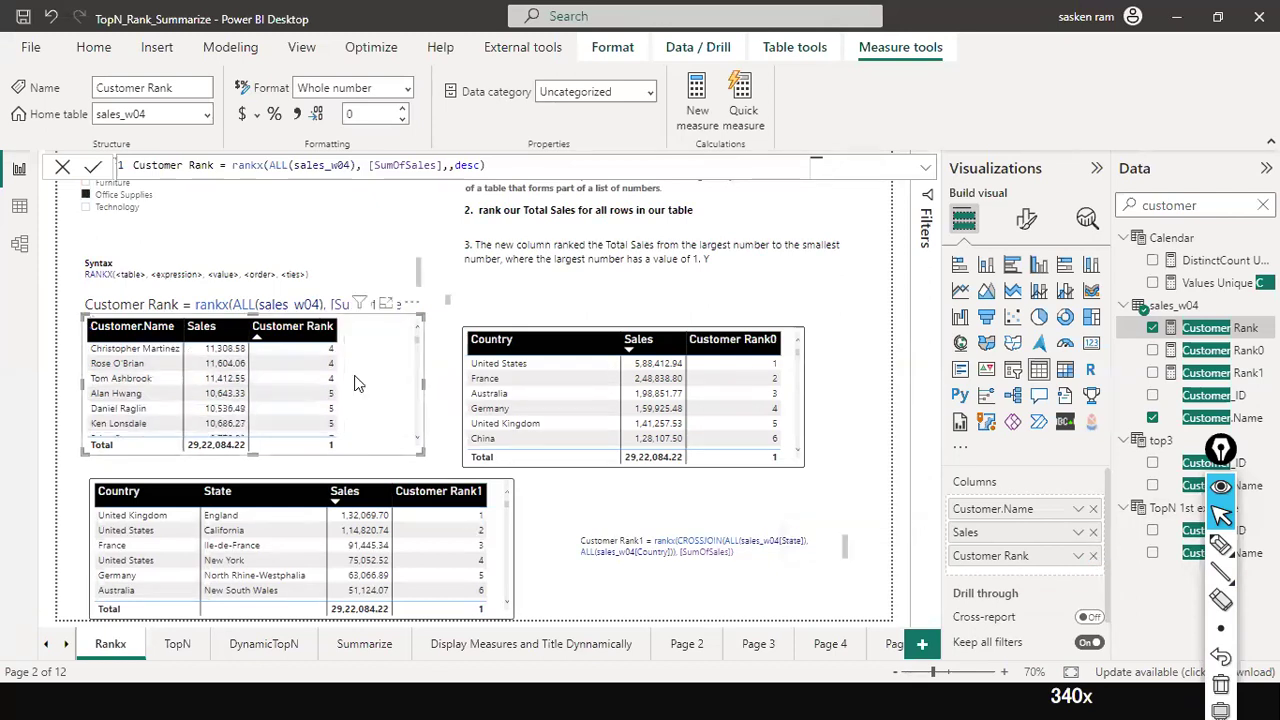
scroll(300, 370, "up", 1)
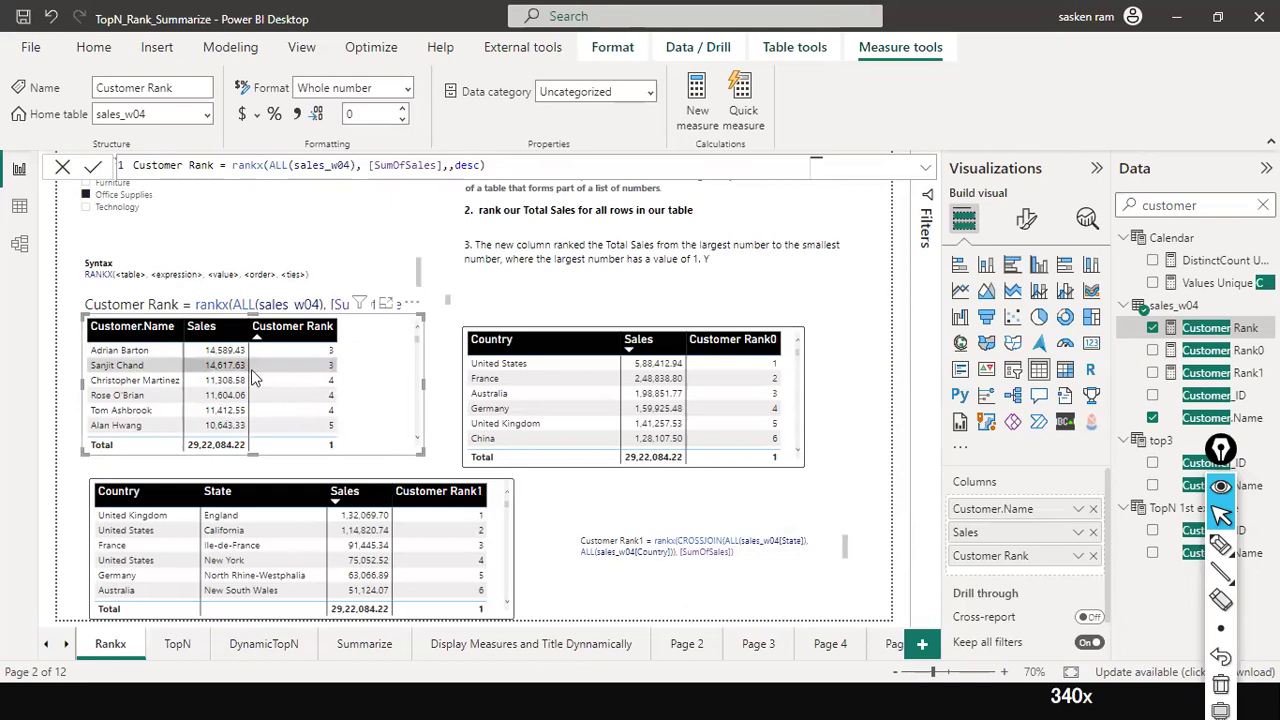
left_click(195, 334)
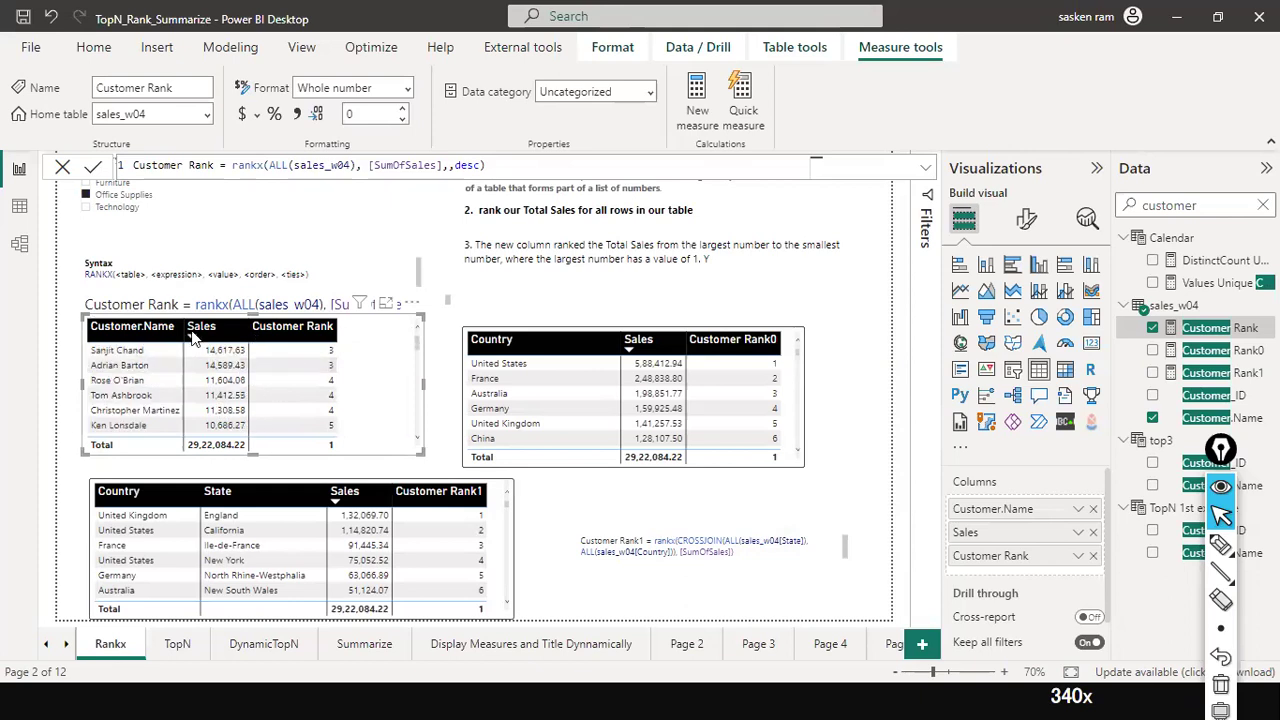
left_click(194, 336)
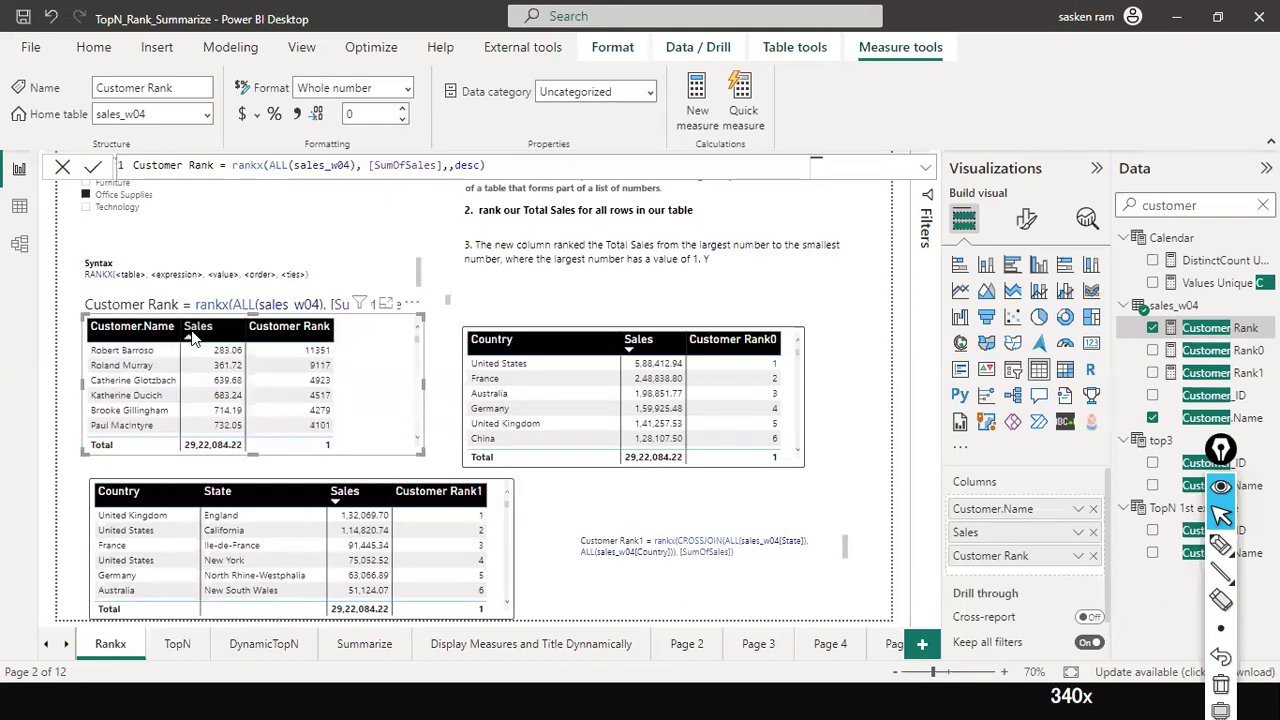
left_click(192, 336)
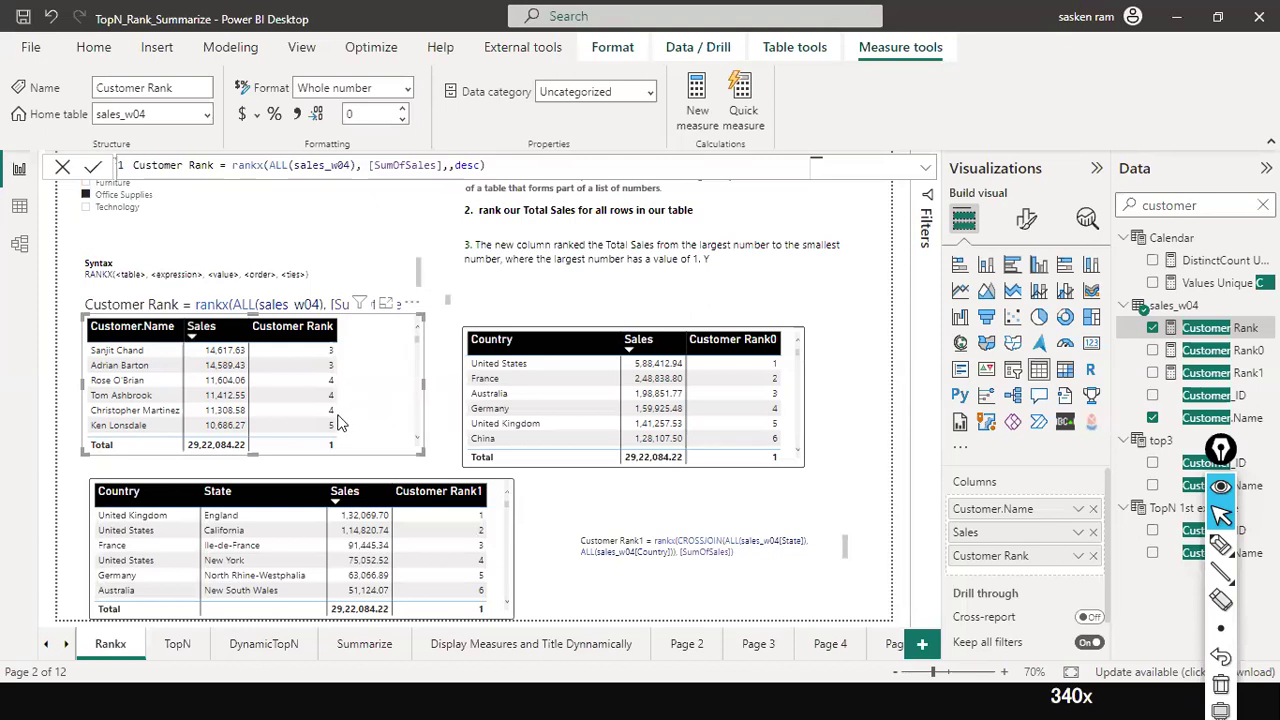
scroll(338, 423, "down", 1)
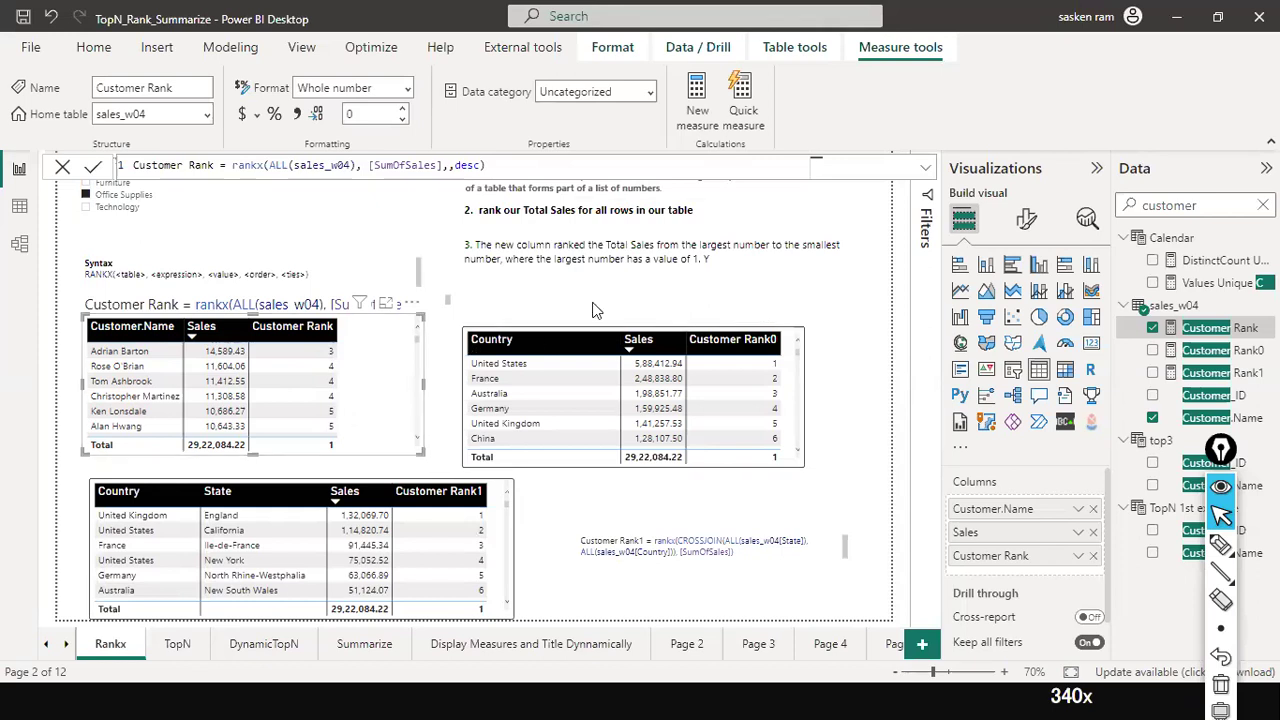
Step: Draw an on-screen illustration above the customer table with three rows ranked 4, circle the tied ranks, and mark the following row
key("ctrl+shift+3")
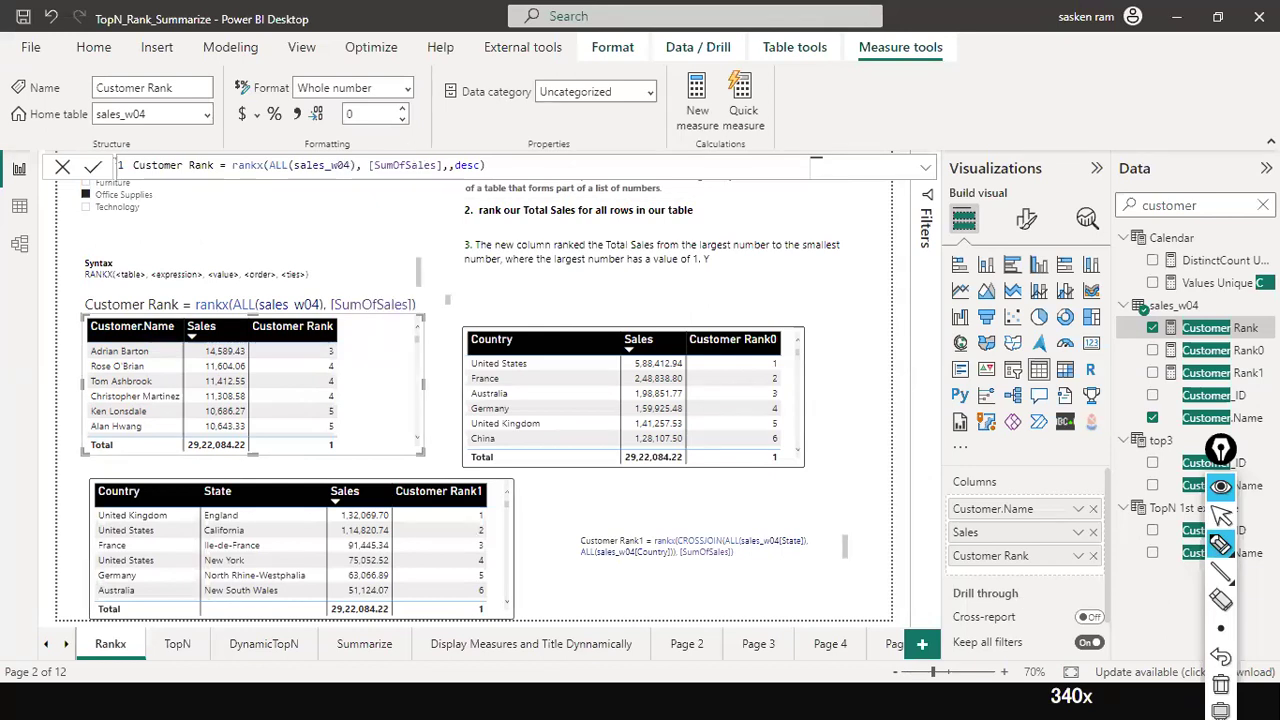
left_click_drag(750, 621, 668, 549)
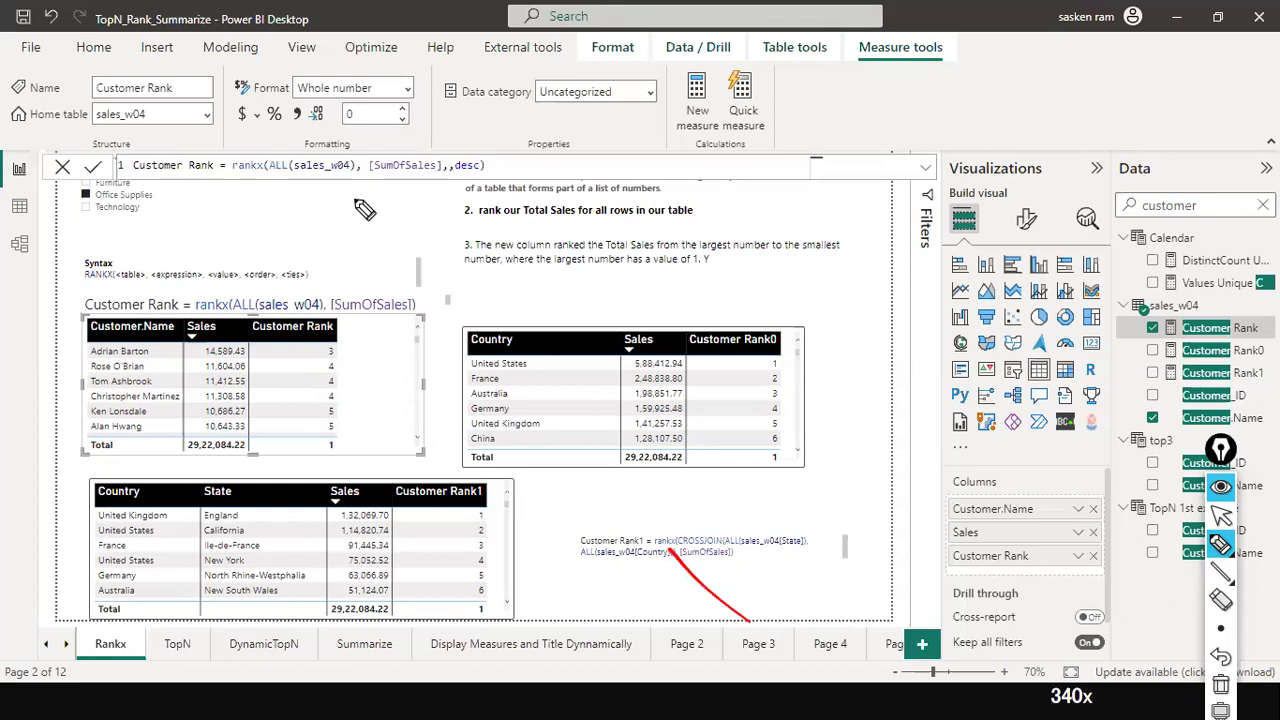
left_click_drag(365, 193, 376, 262)
left_click_drag(299, 205, 340, 205)
left_click_drag(306, 237, 351, 231)
left_click_drag(324, 253, 356, 251)
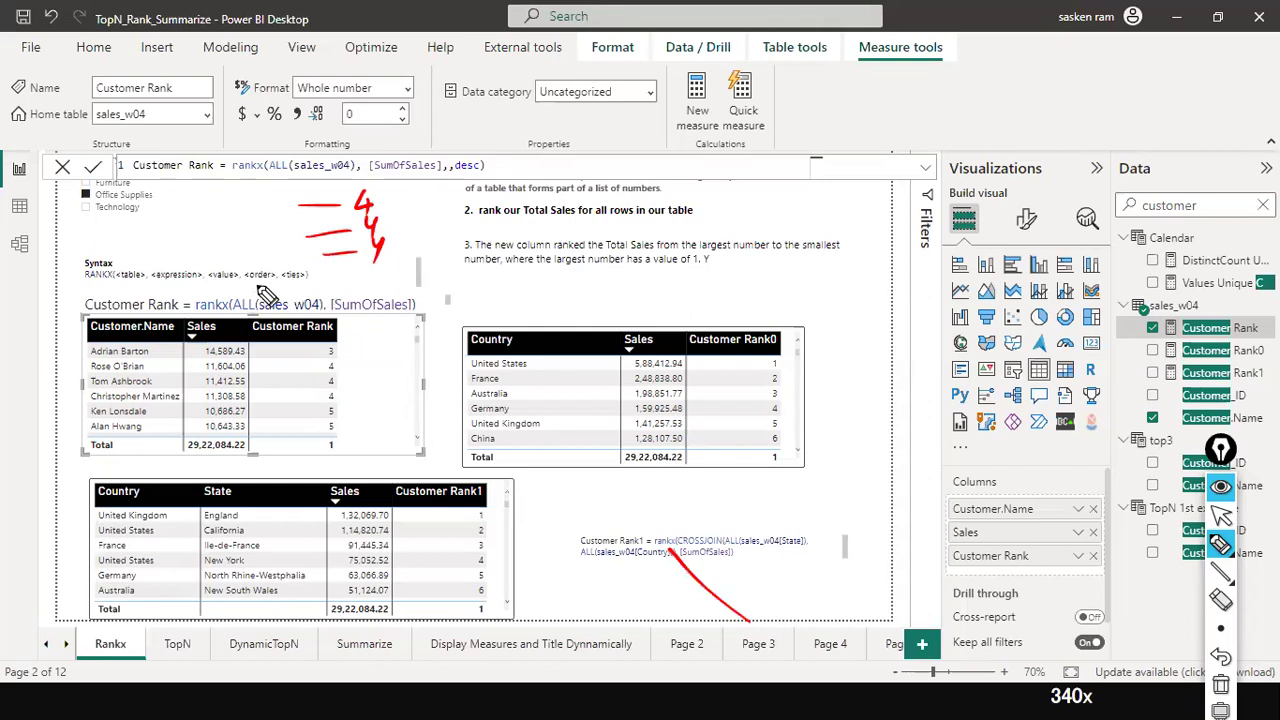
mouse_move(263, 282)
left_mouse_down()
mouse_move(270, 297)
mouse_move(378, 279)
mouse_move(362, 290)
left_mouse_up()
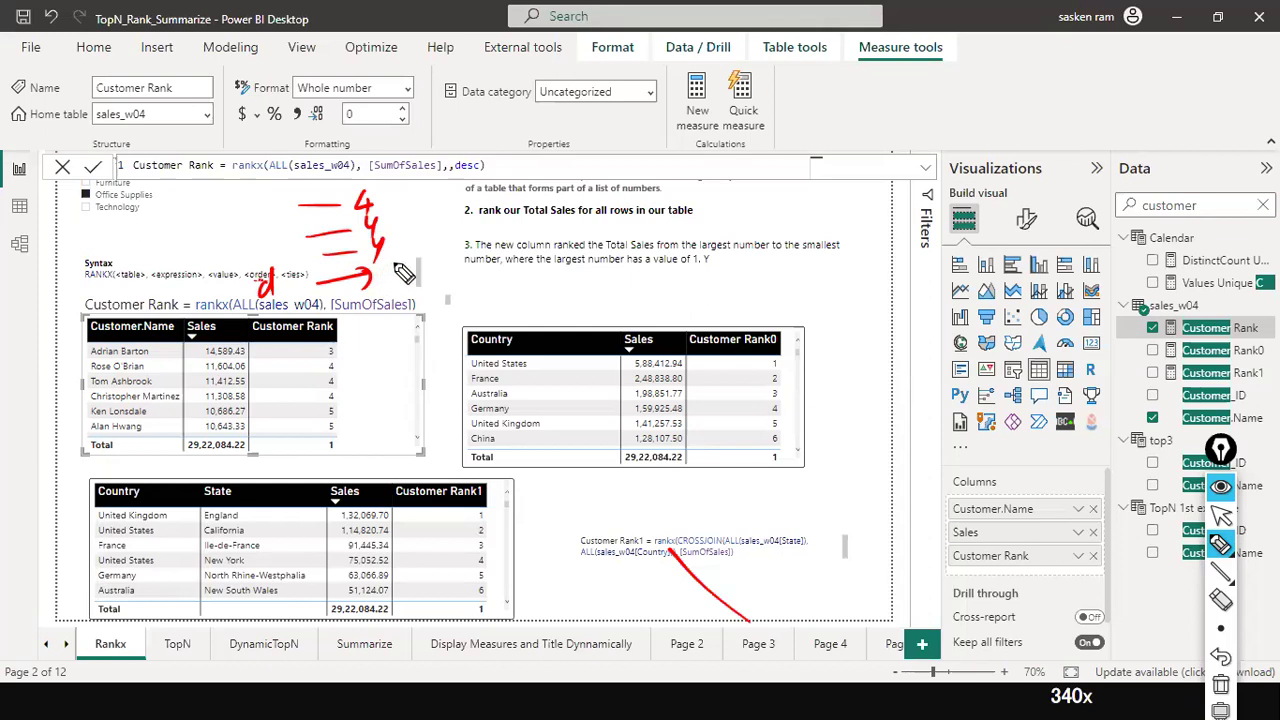
left_click_drag(424, 260, 392, 247)
mouse_move(357, 187)
left_mouse_down()
mouse_move(382, 259)
mouse_move(356, 184)
left_mouse_up()
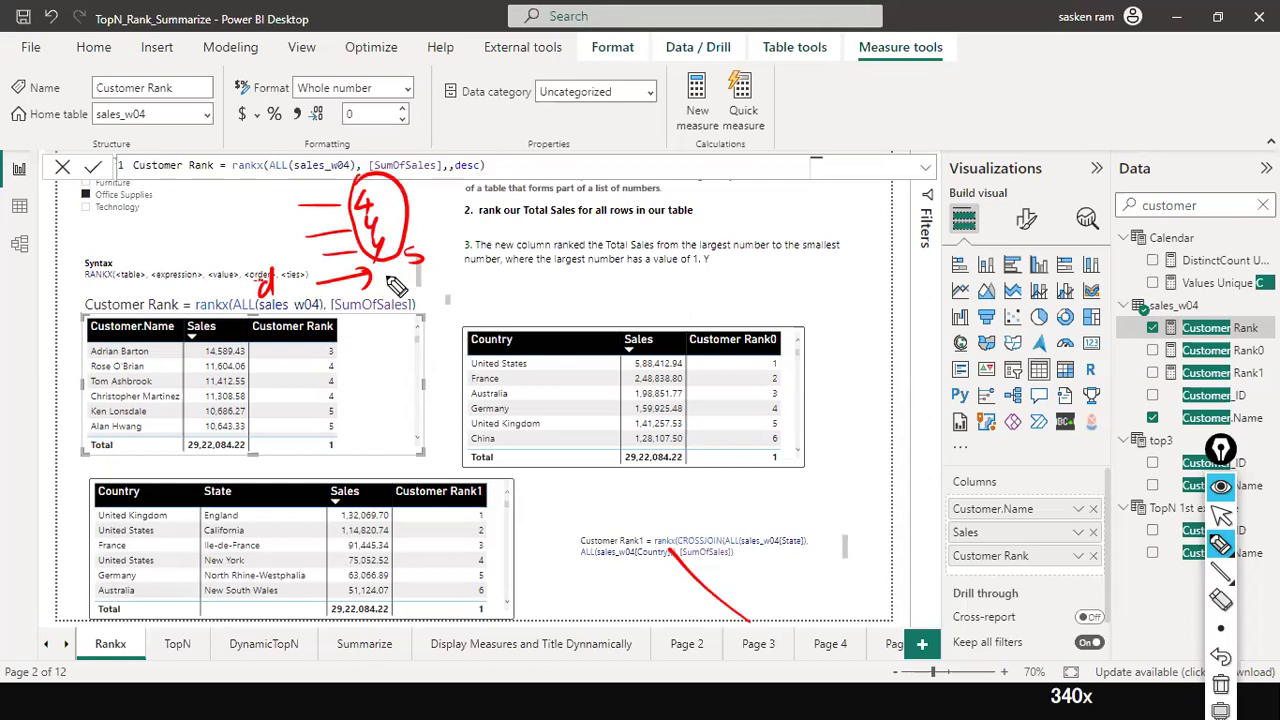
Step: Mark 5 as the rank following the tied group, handwrite the Dense argument beside desc in the formula, and clear all annotations
mouse_move(293, 216)
left_mouse_down()
mouse_move(294, 262)
mouse_move(310, 250)
left_mouse_up()
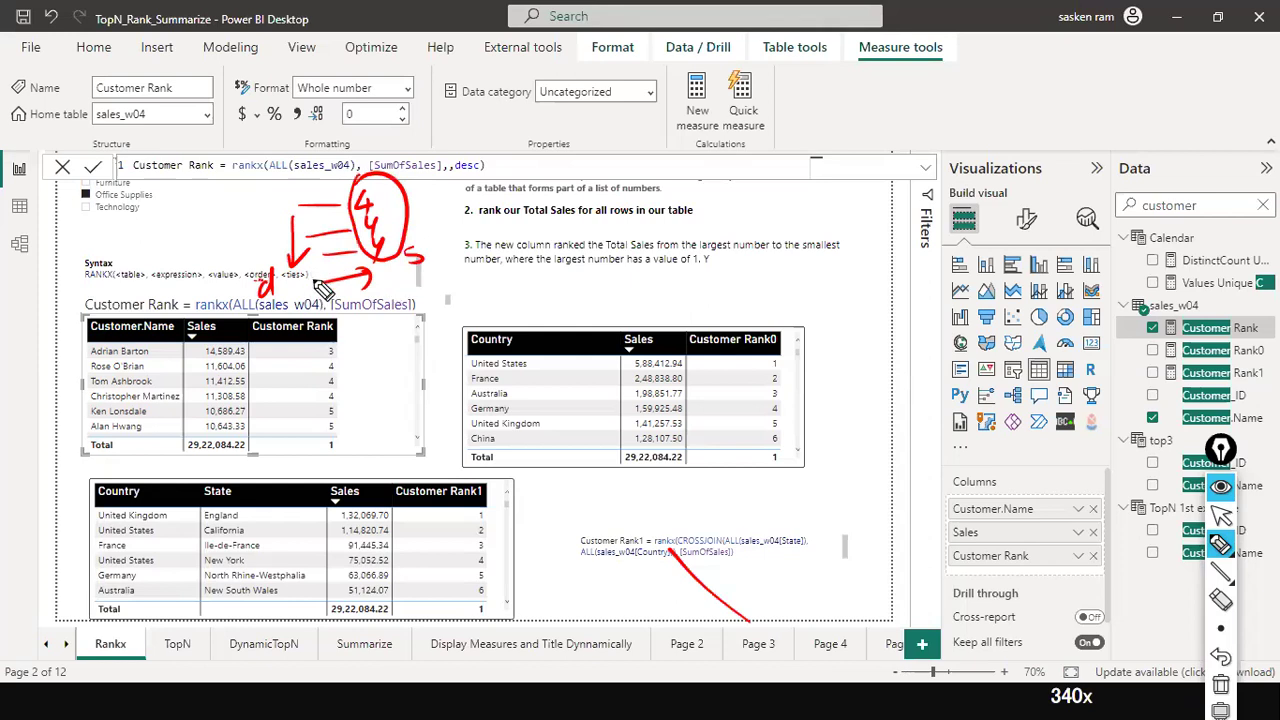
left_click_drag(386, 267, 377, 282)
left_click_drag(378, 292, 404, 286)
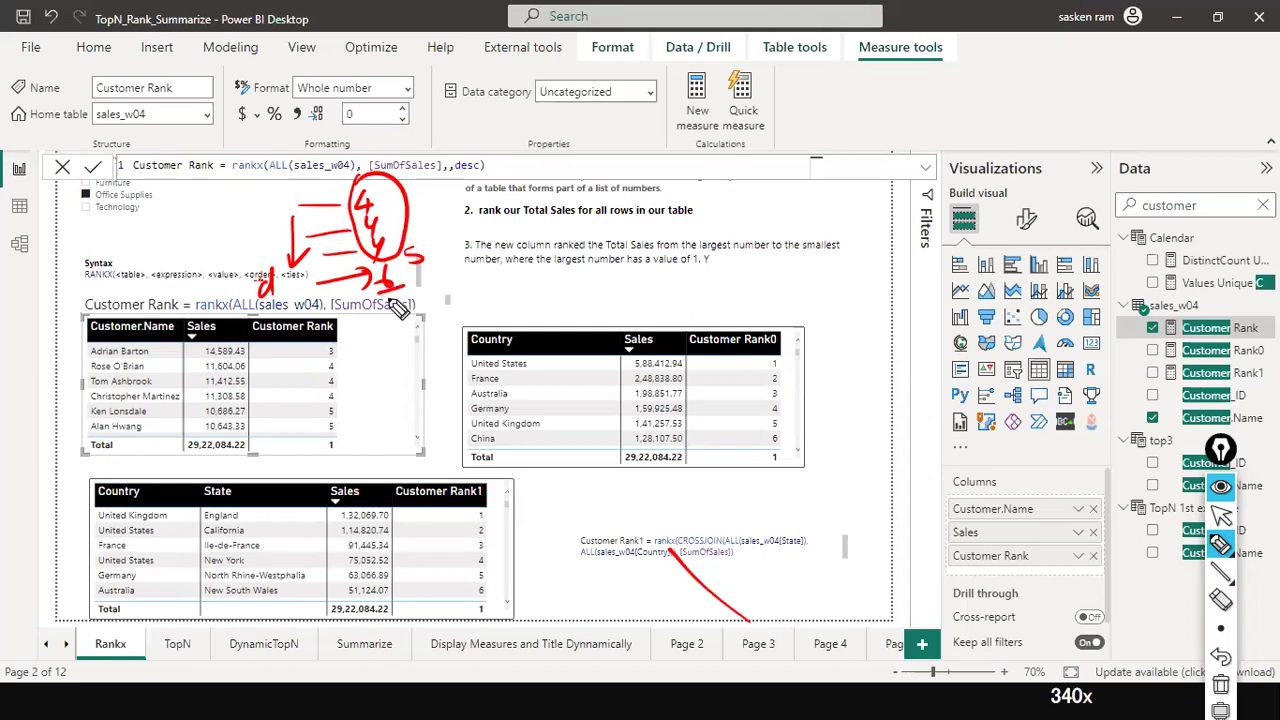
left_click_drag(447, 240, 459, 246)
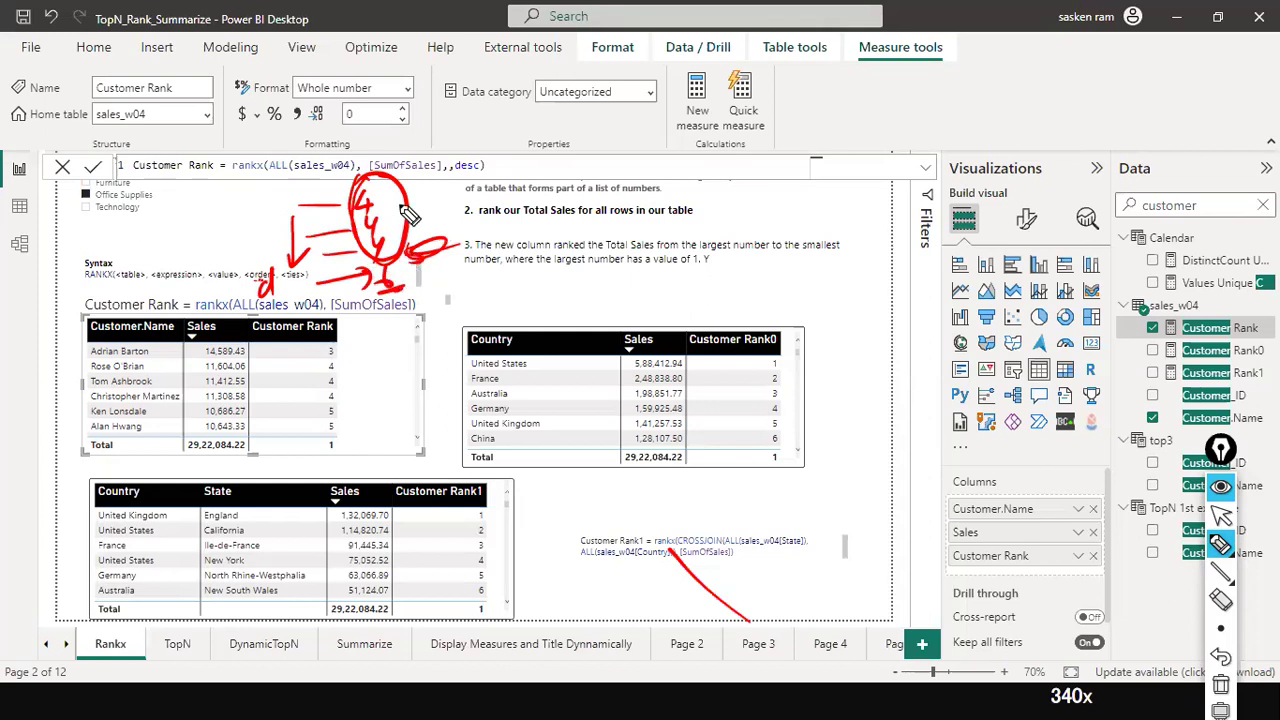
left_click_drag(300, 268, 362, 238)
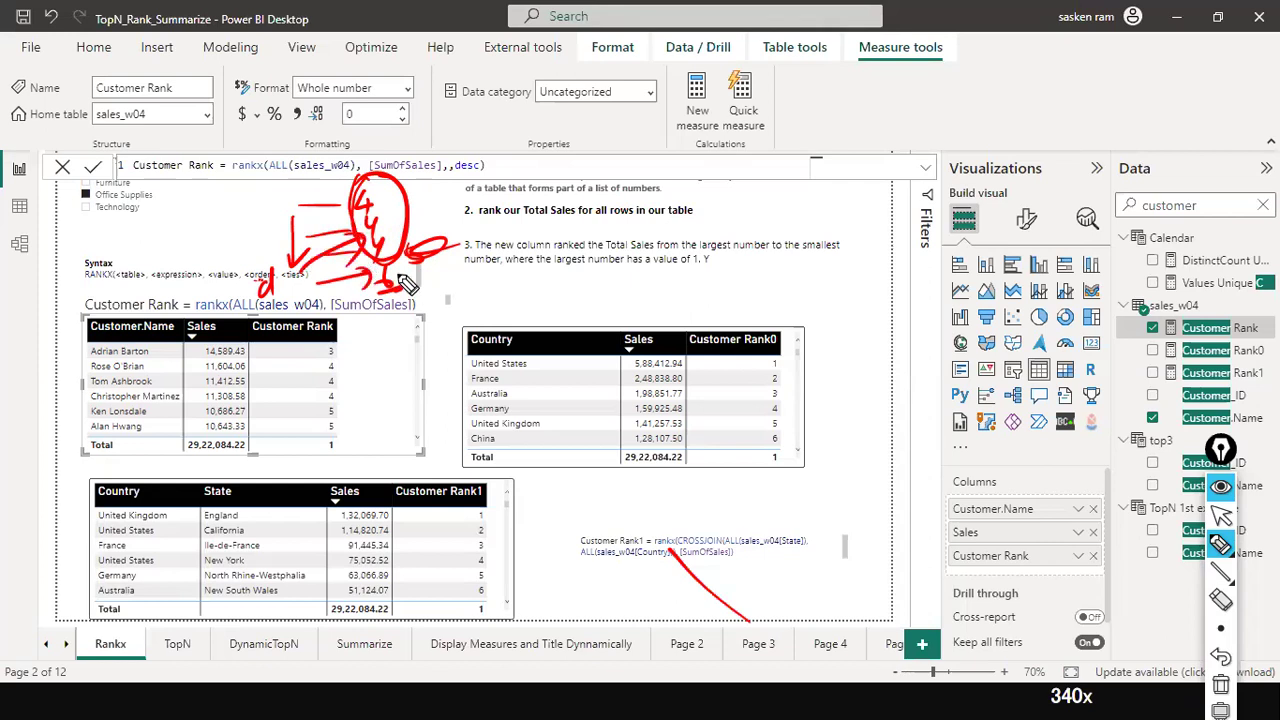
mouse_move(430, 273)
left_mouse_down()
mouse_move(413, 290)
mouse_move(436, 266)
left_mouse_up()
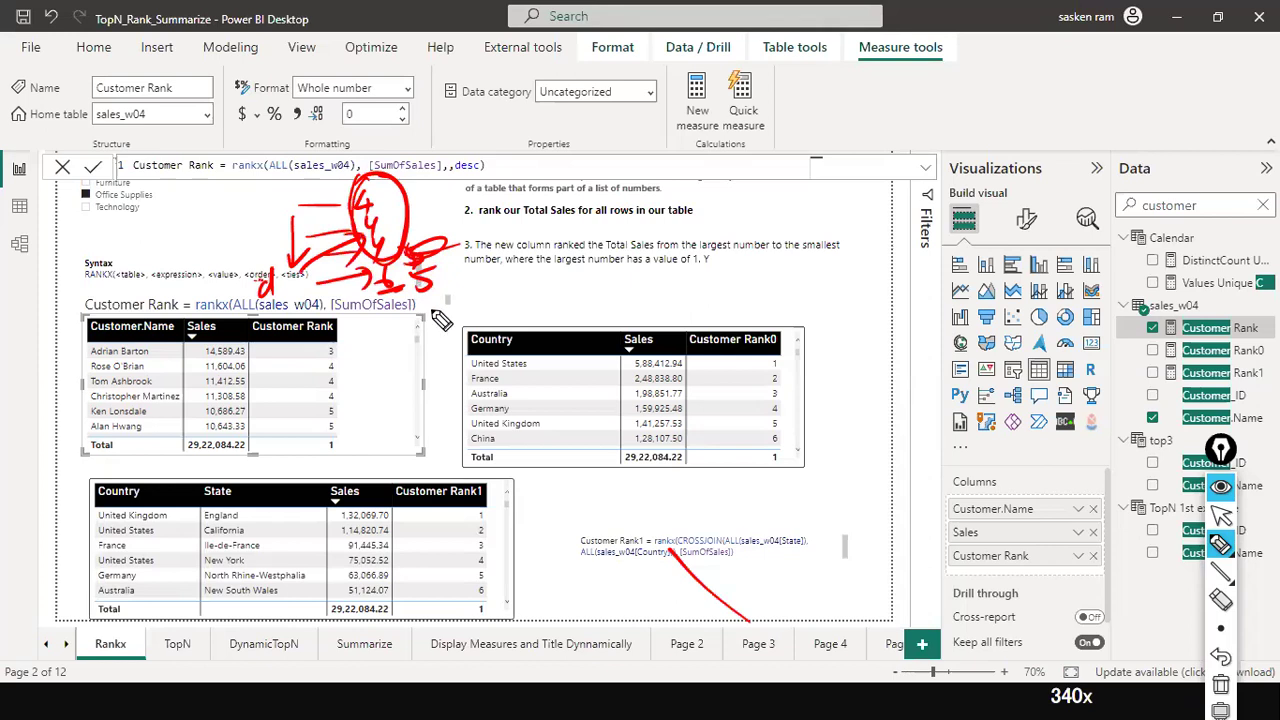
mouse_move(439, 307)
left_mouse_down()
mouse_move(424, 321)
mouse_move(448, 320)
left_mouse_up()
left_click_drag(383, 265, 457, 336)
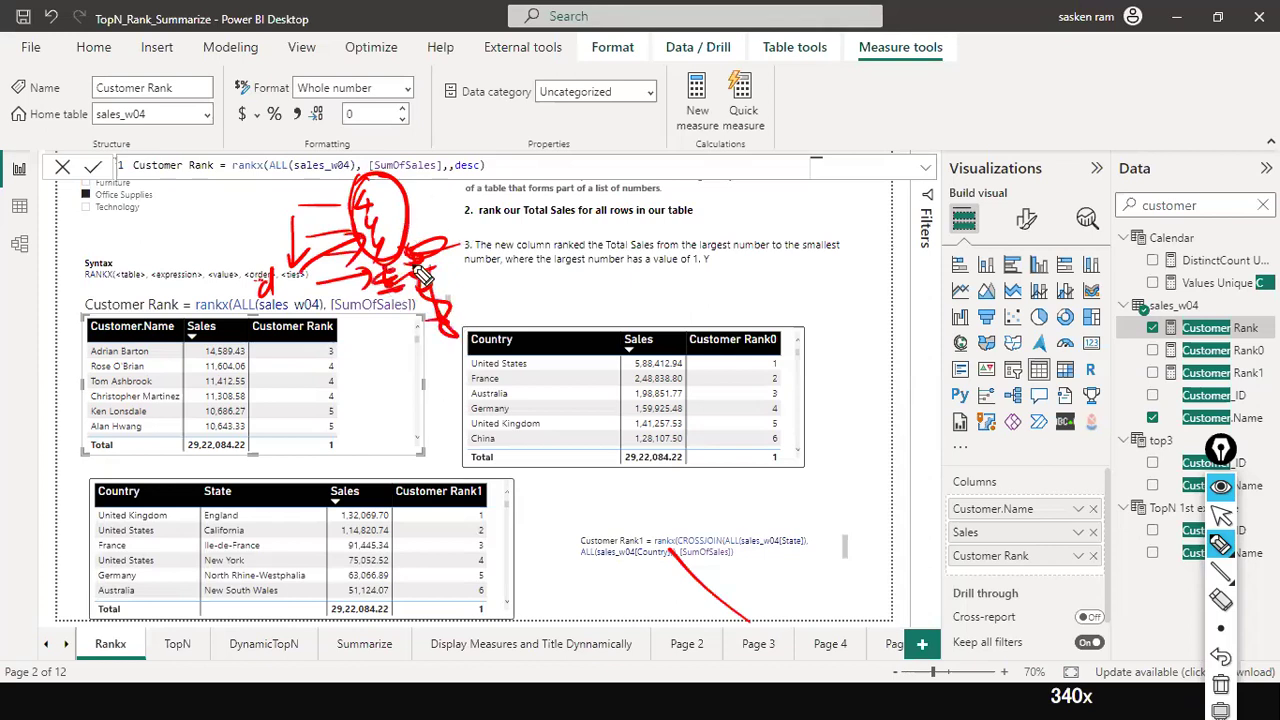
mouse_move(498, 176)
left_mouse_down()
mouse_move(545, 182)
mouse_move(488, 185)
left_mouse_up()
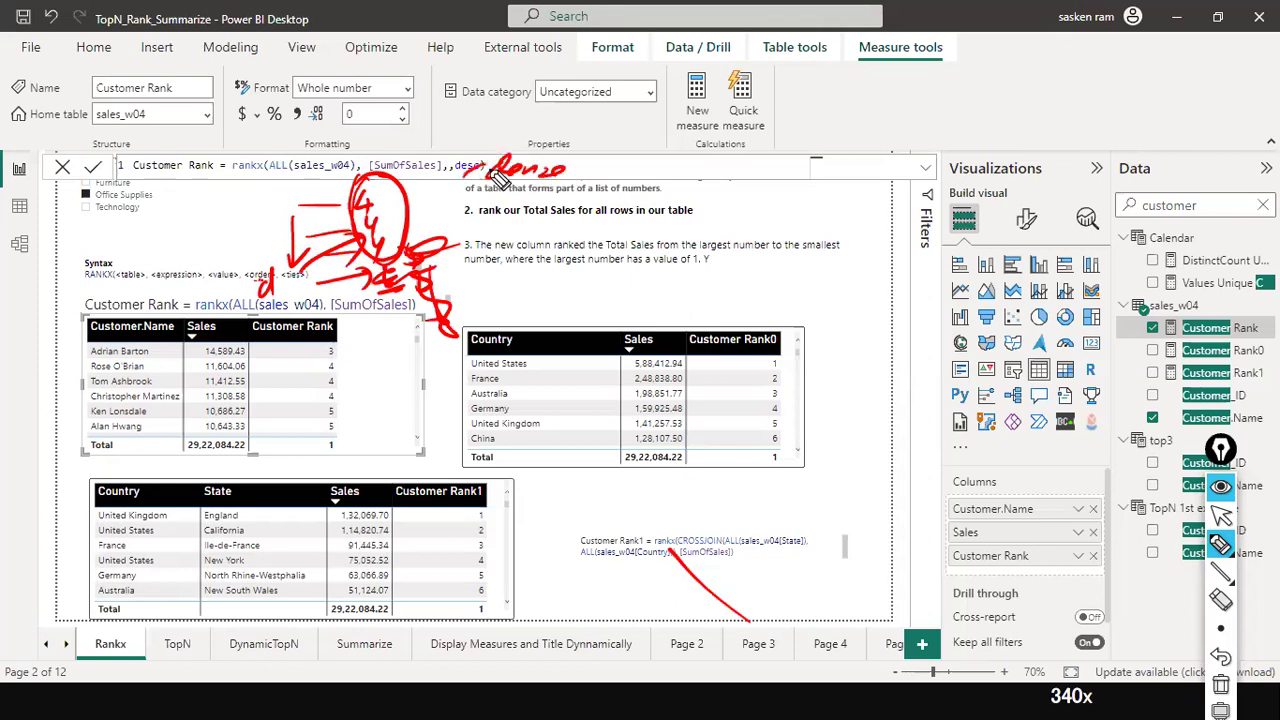
left_click_drag(578, 162, 580, 178)
key("Escape")
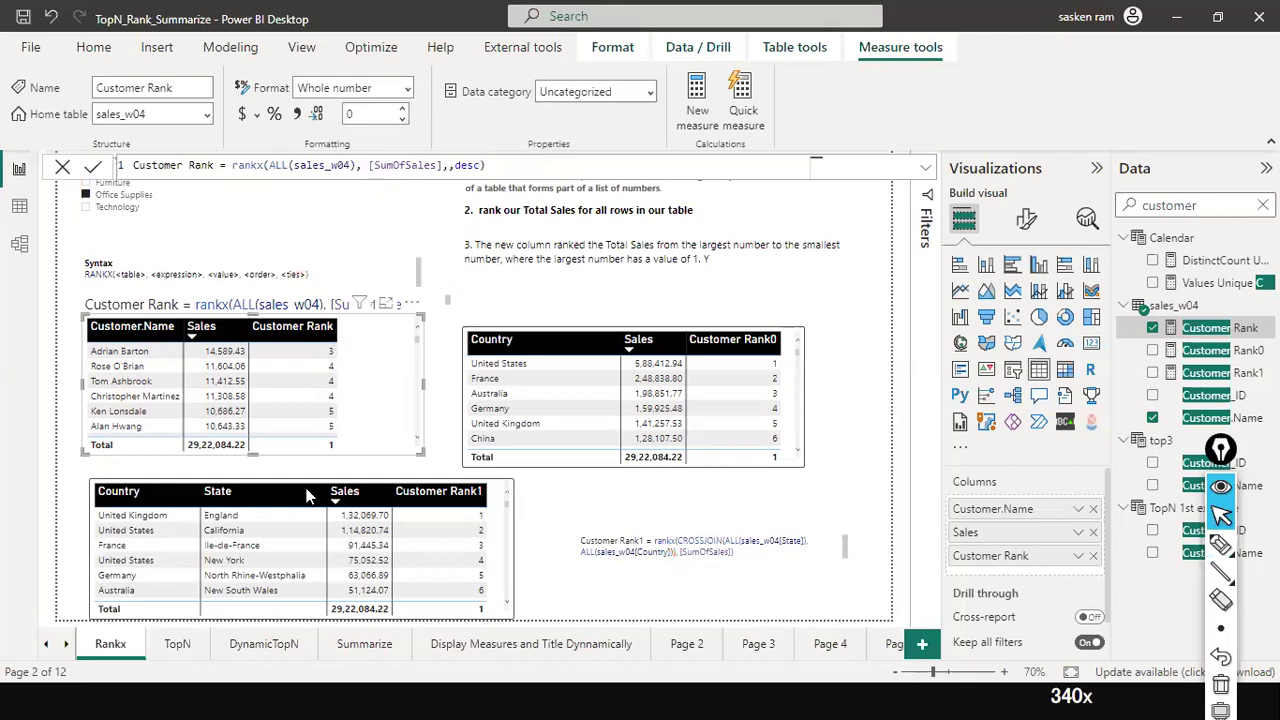
Step: Examine the Customer Rank values for tied and skipped ranks down the customer table
left_click(400, 302)
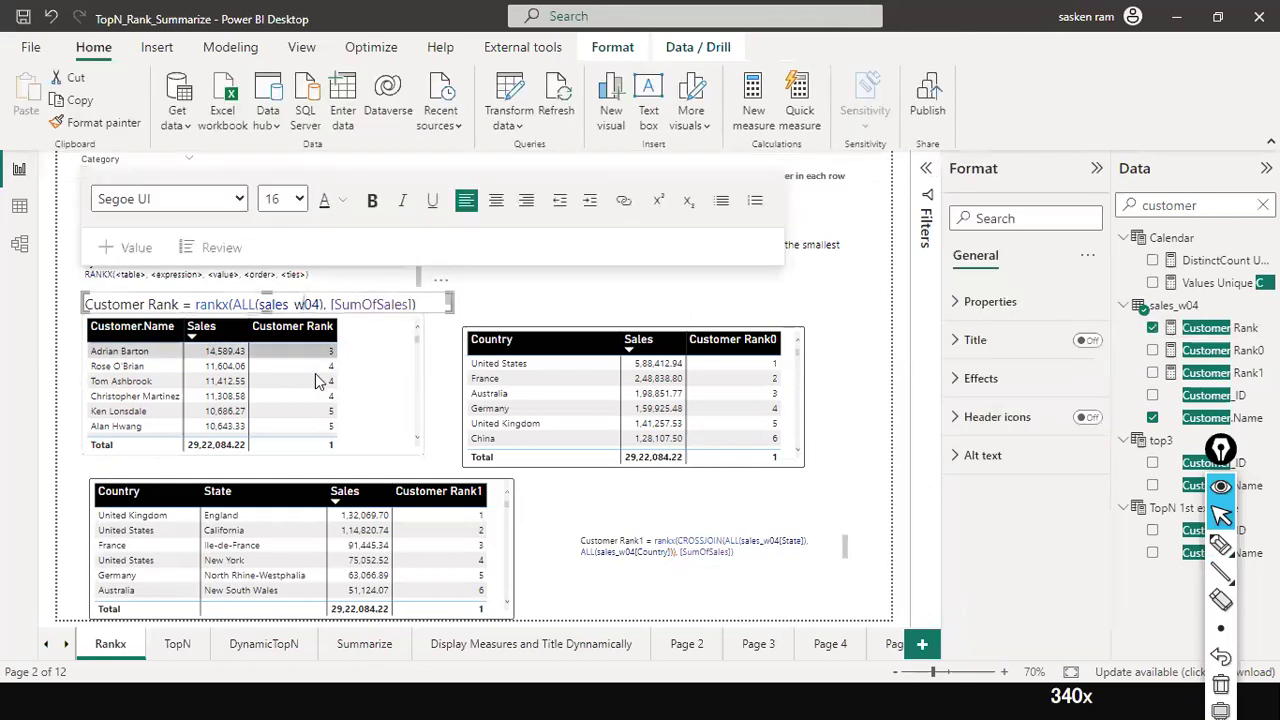
scroll(315, 373, "down", 1)
scroll(319, 368, "up", 1)
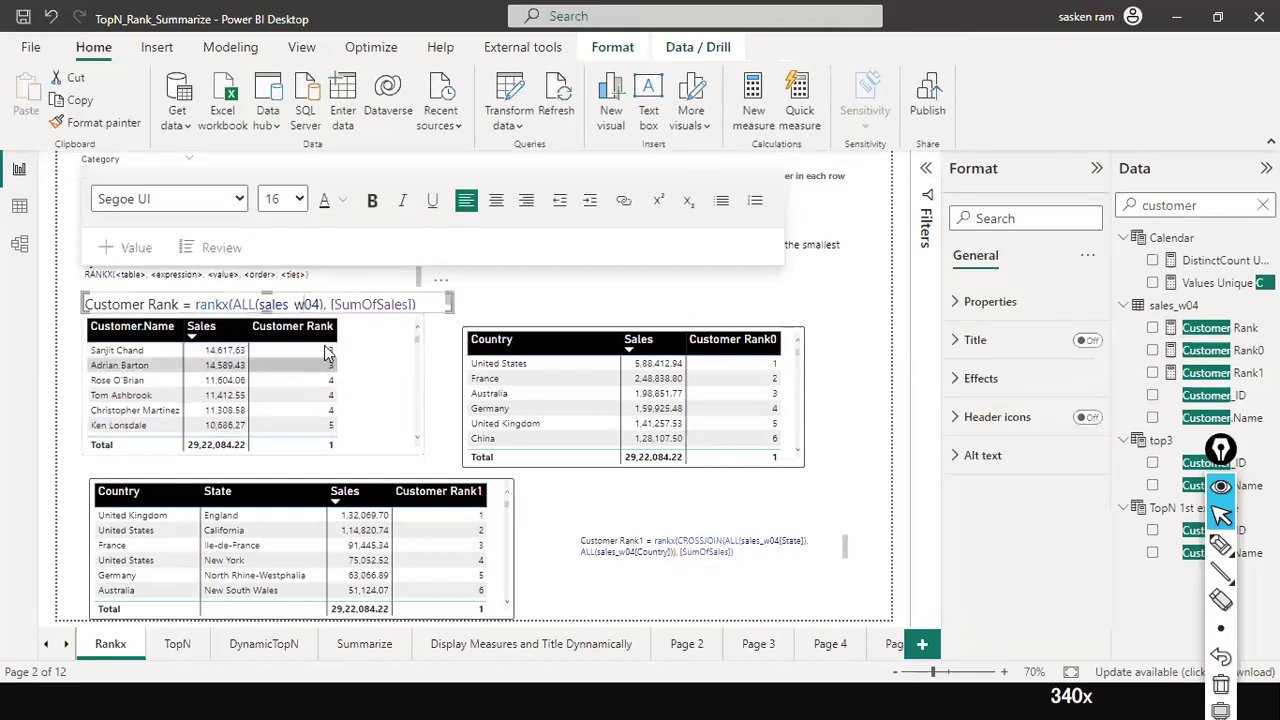
scroll(320, 370, "down", 2)
scroll(318, 386, "down", 3)
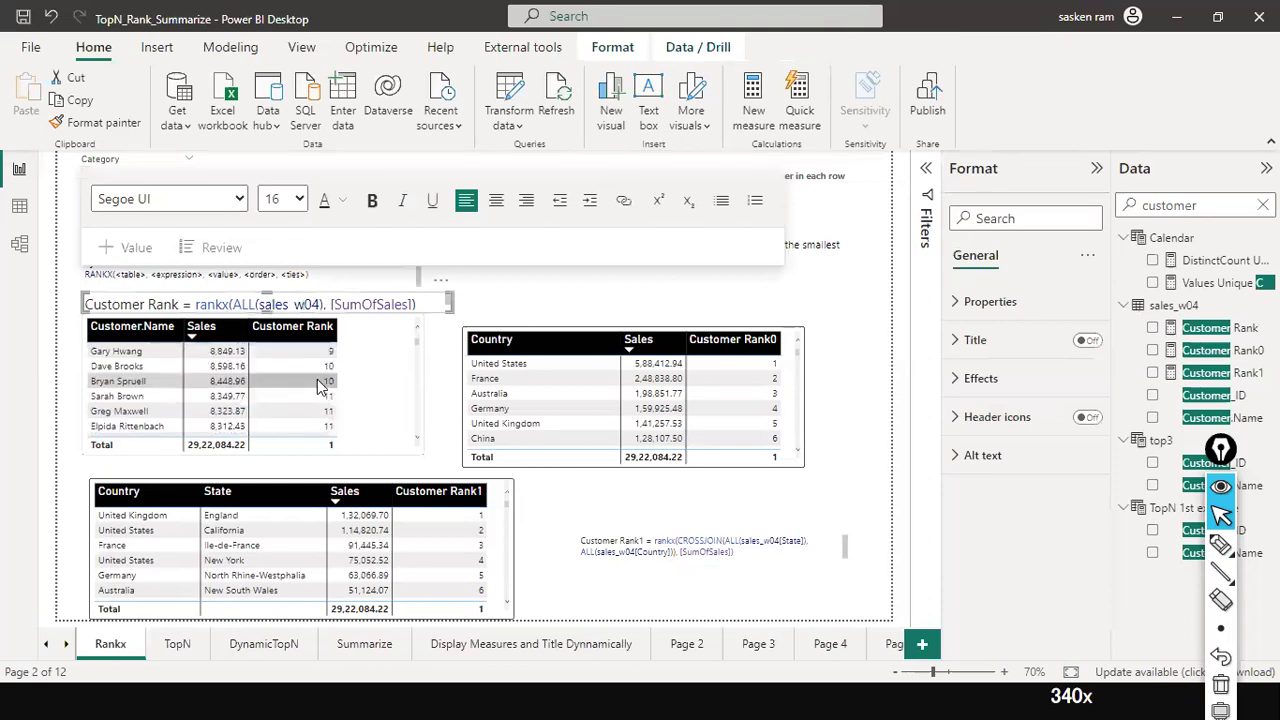
scroll(320, 386, "down", 3)
scroll(320, 386, "up", 5)
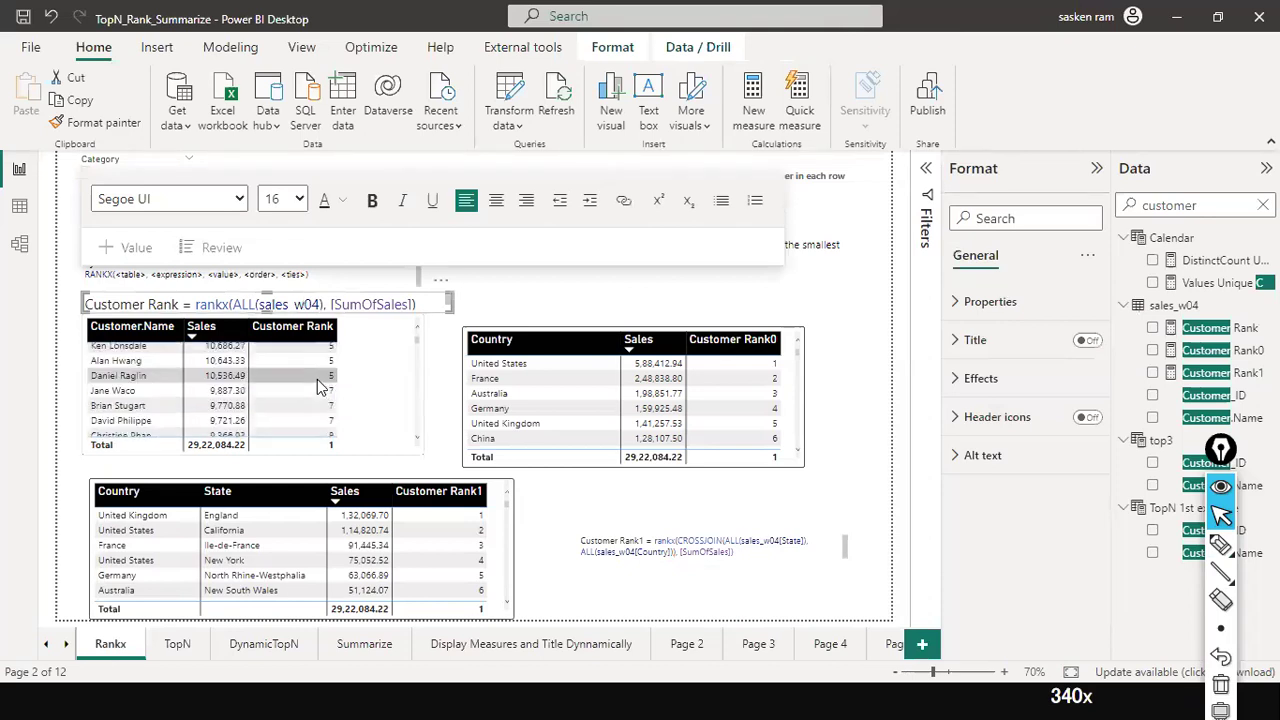
scroll(318, 386, "up", 2)
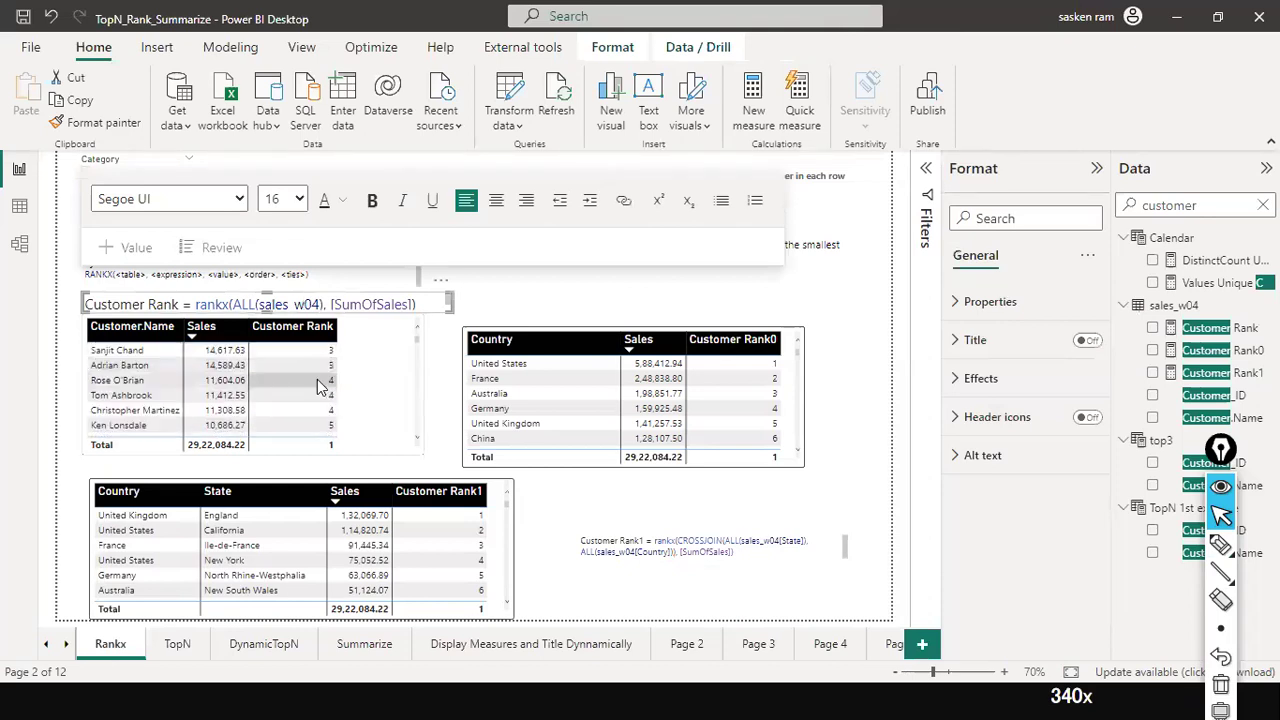
left_click(862, 316)
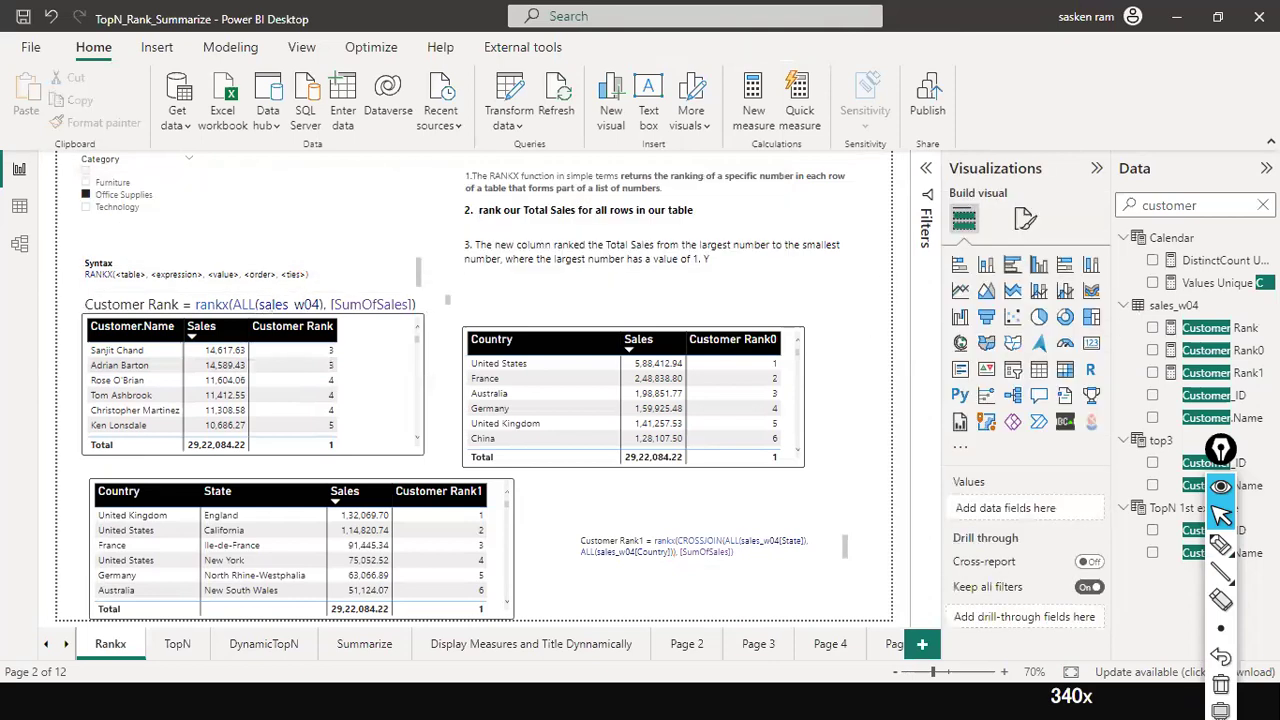
Step: Review the formulas of the Customer Rank, Customer Rank0 and Customer Rank1 measures in the sales_w04 table
left_click(1222, 335)
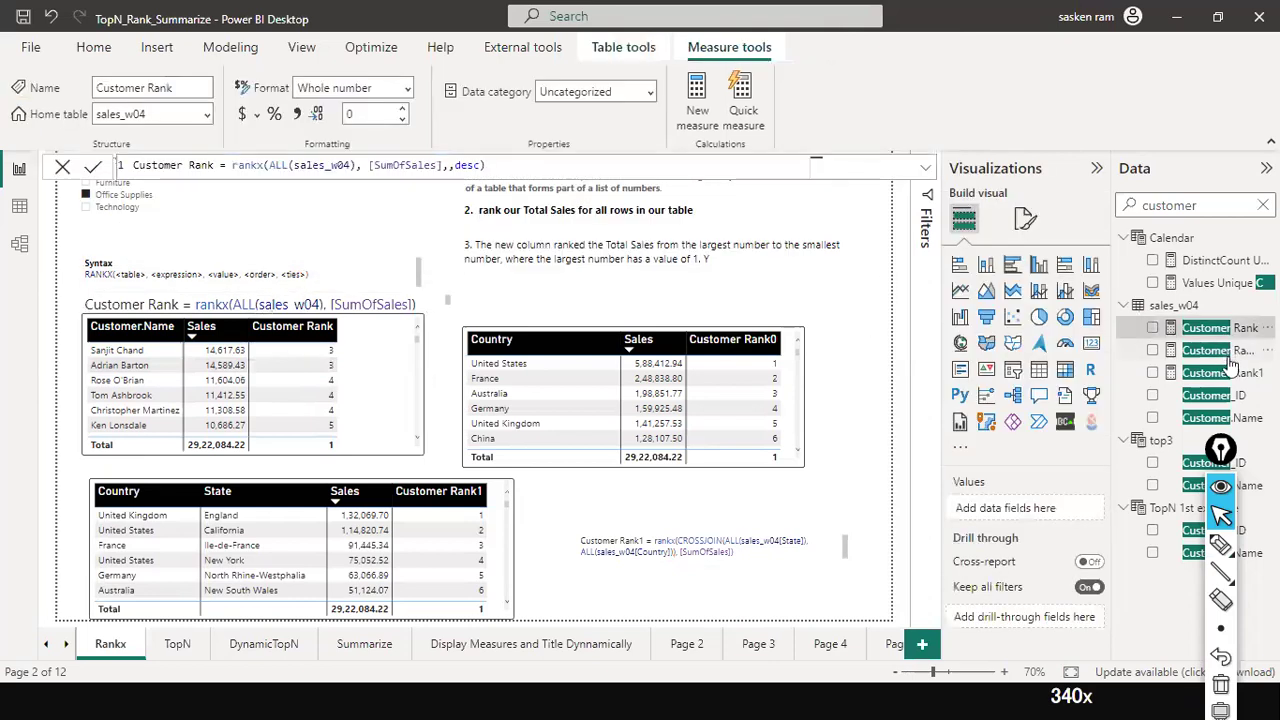
left_click(1228, 358)
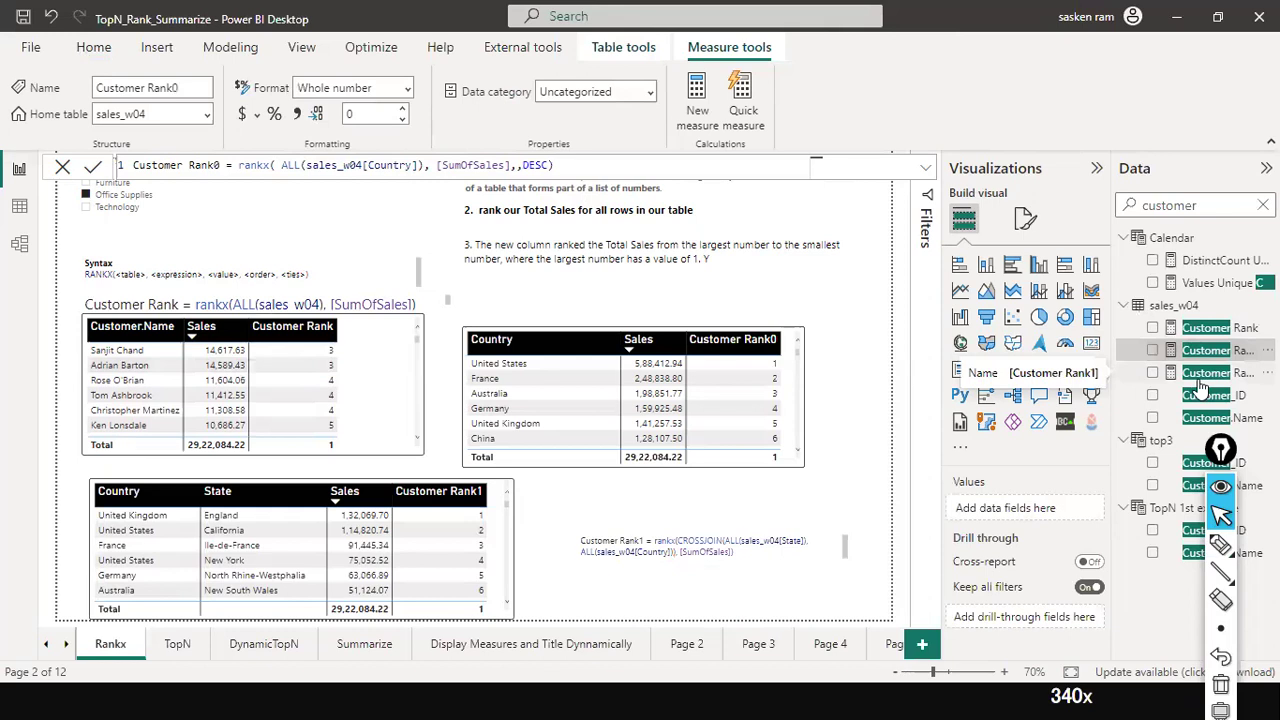
left_click(1201, 382)
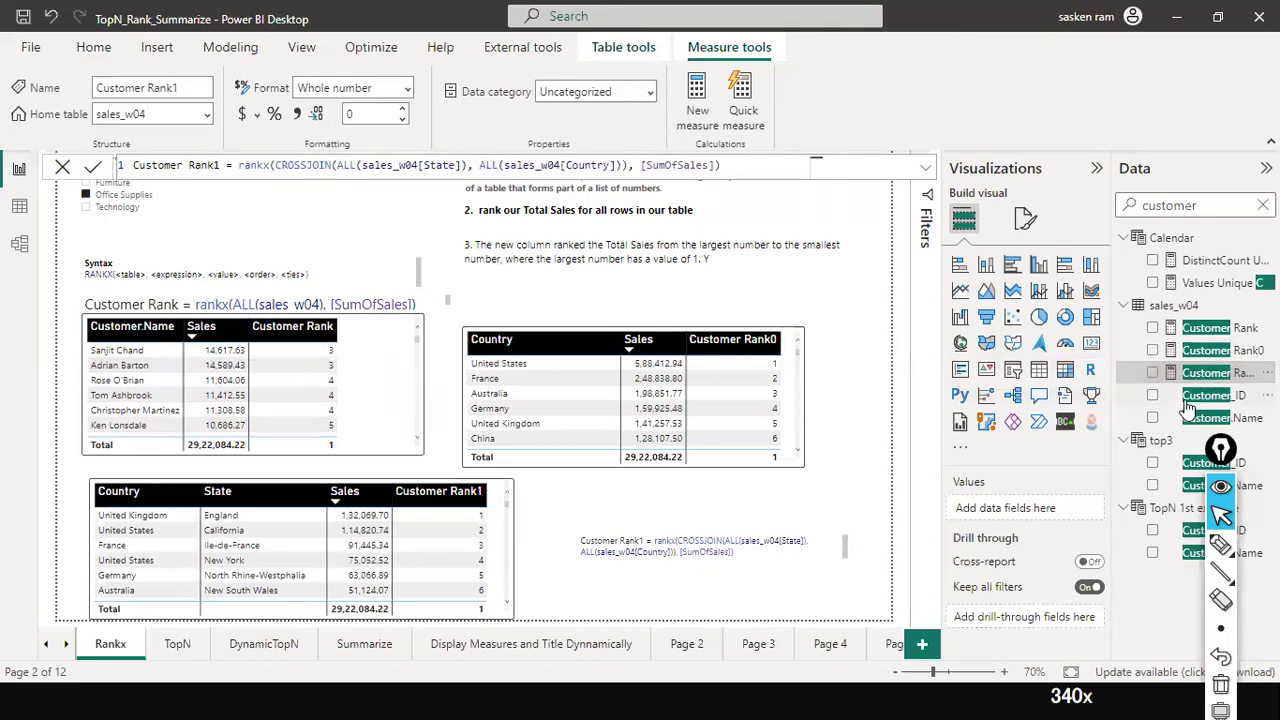
left_click(1186, 398)
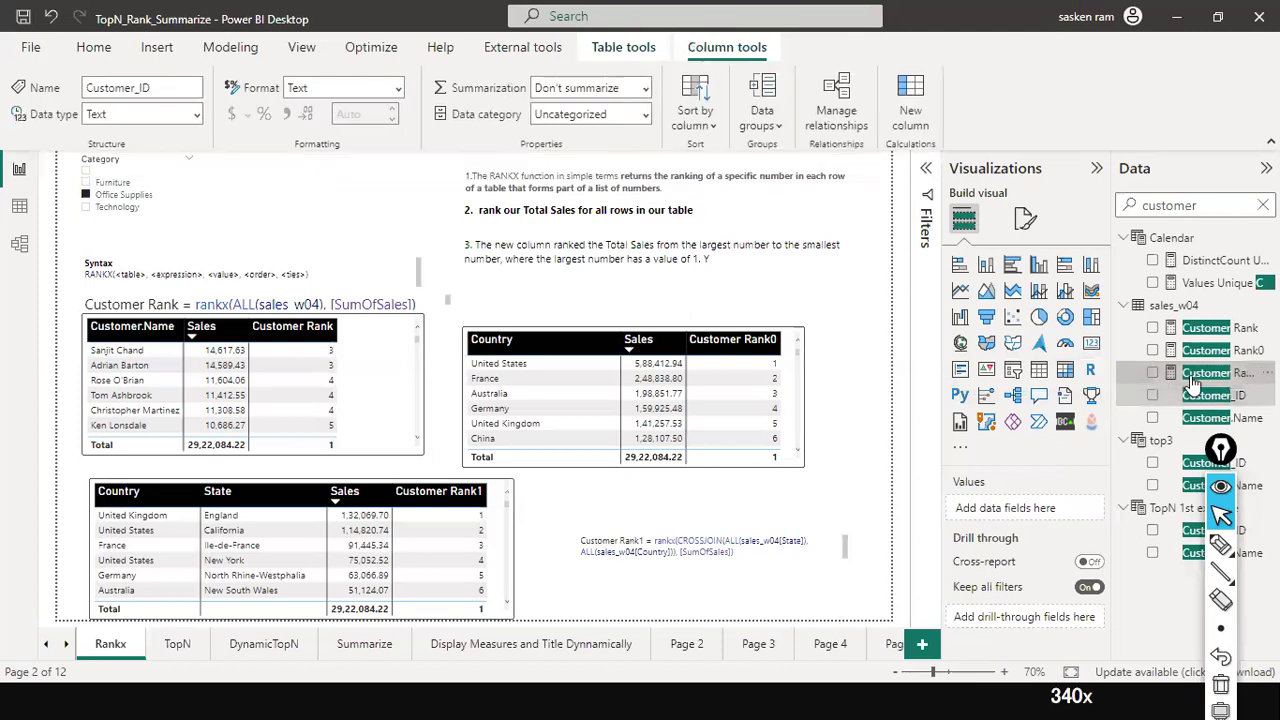
left_click(1191, 376)
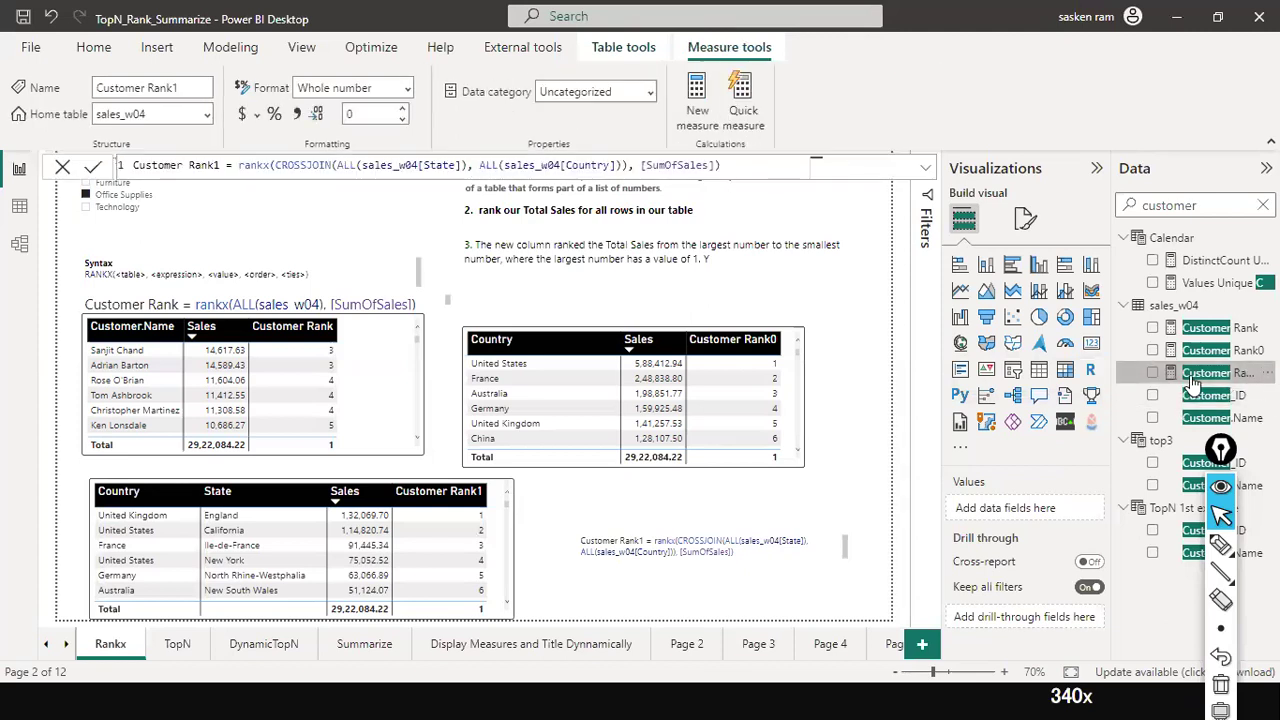
left_click(1214, 330)
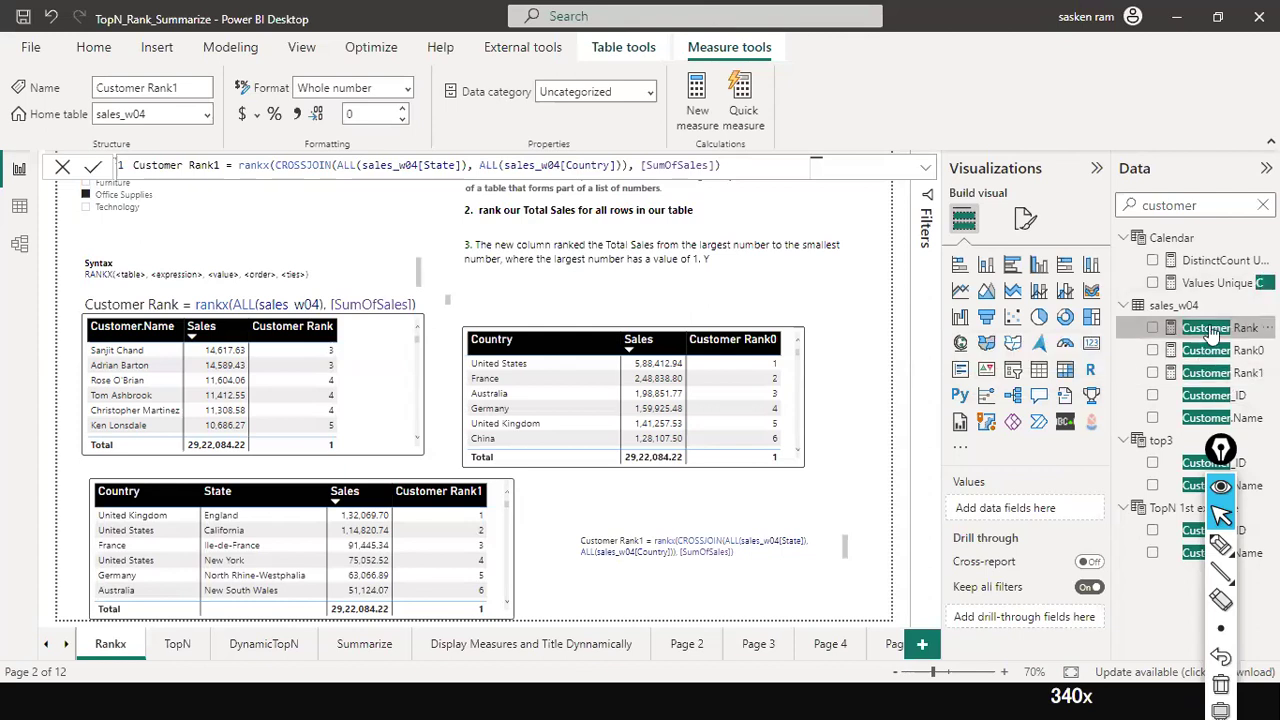
Step: Toggle the Sales sort of the customer table between ascending and descending, leaving it in ascending order
left_click(260, 347)
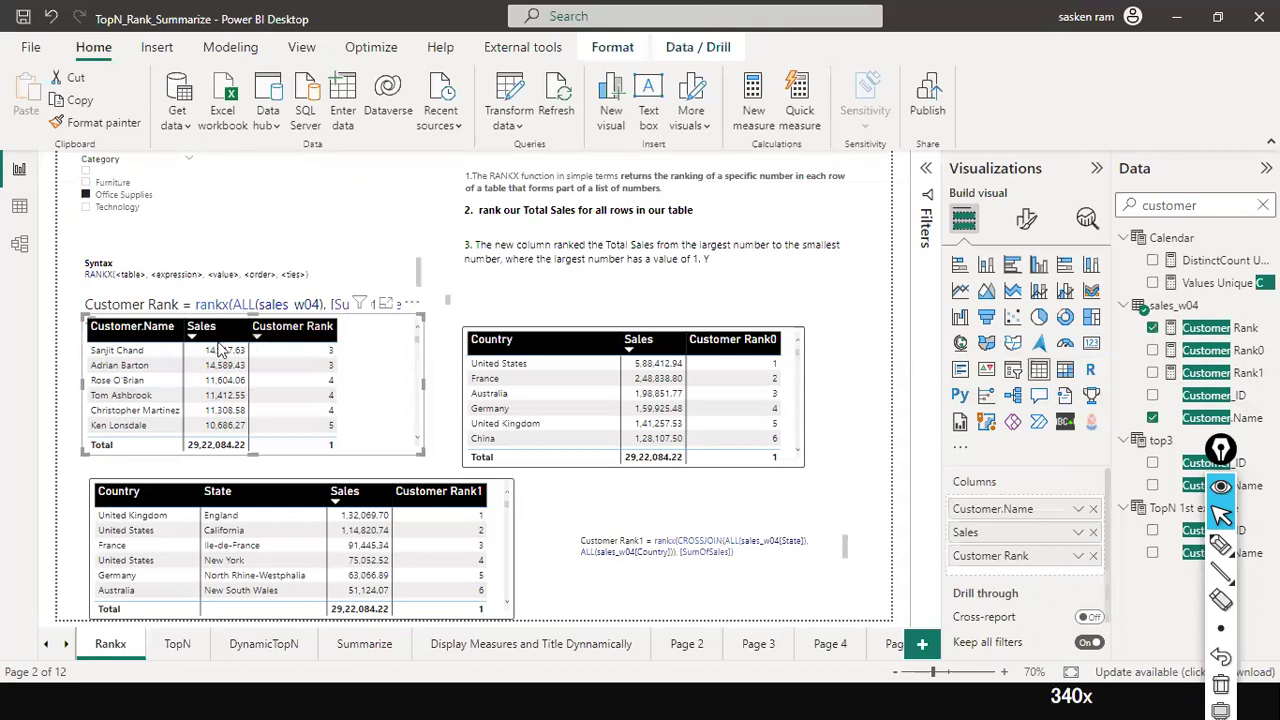
left_click(187, 335)
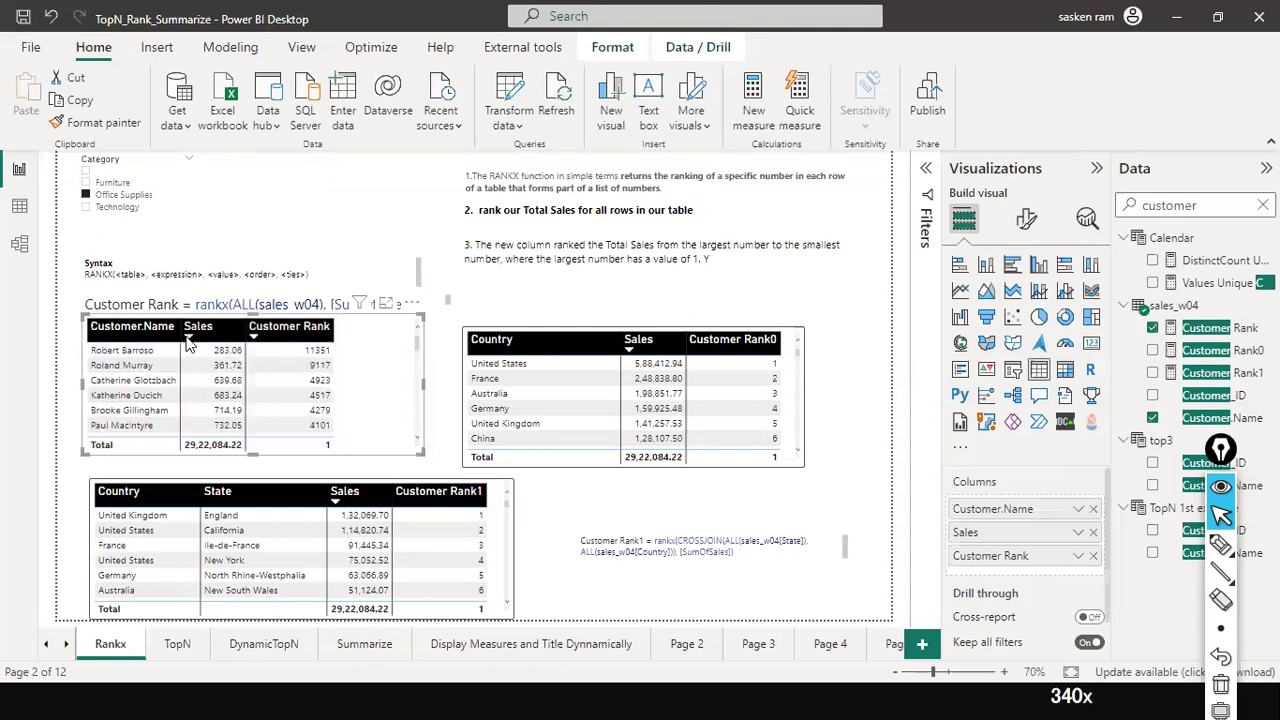
left_click(194, 338)
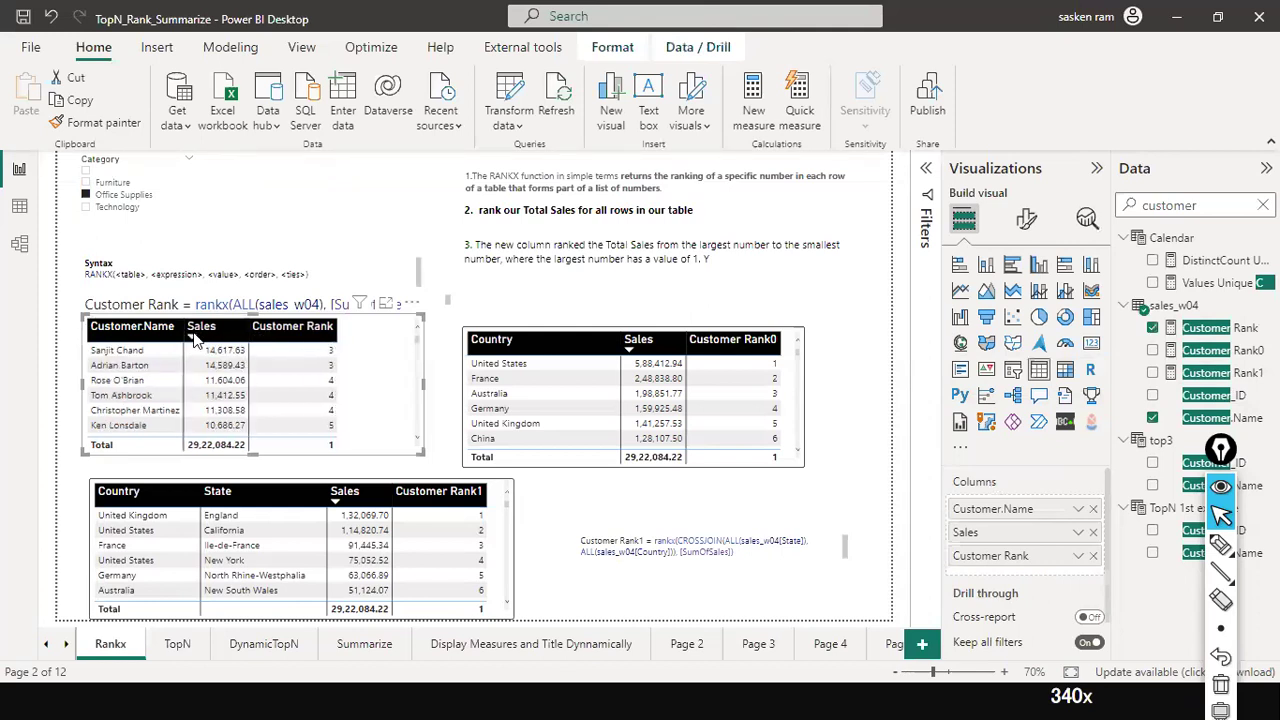
left_click(195, 340)
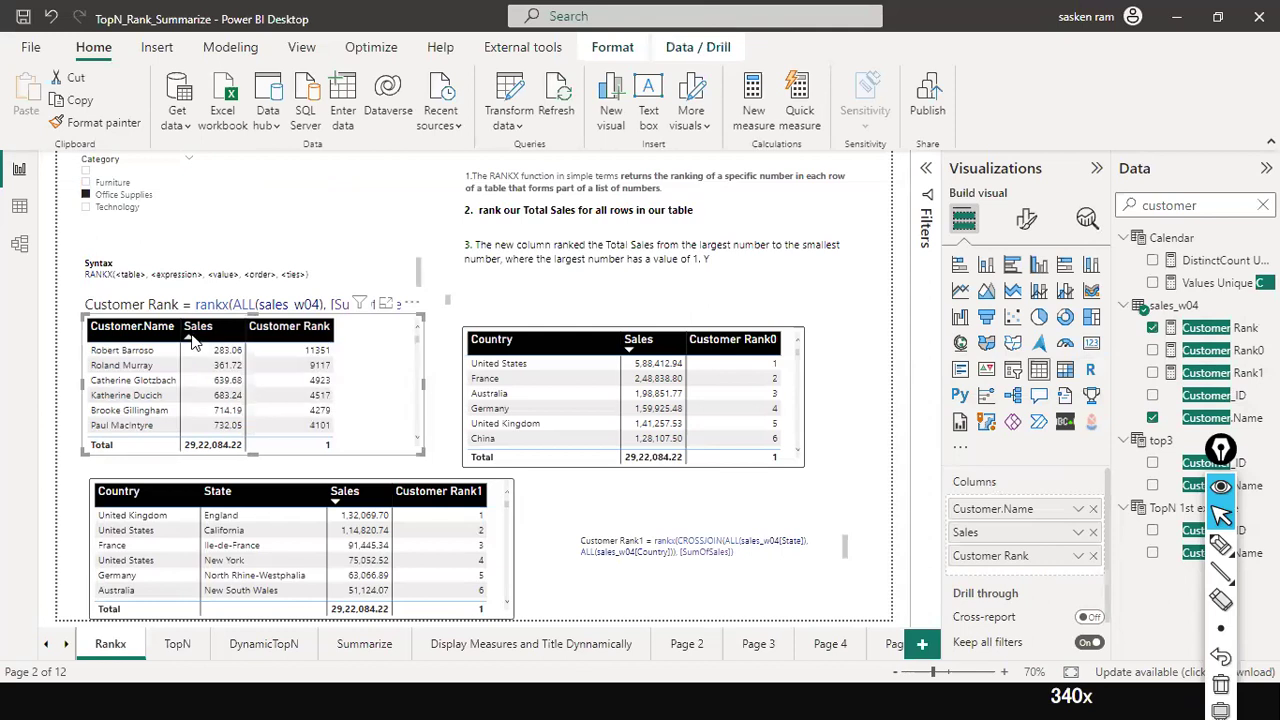
Step: Sort the customer table by Sales in descending order and clear the Category slicer selection
left_click(195, 340)
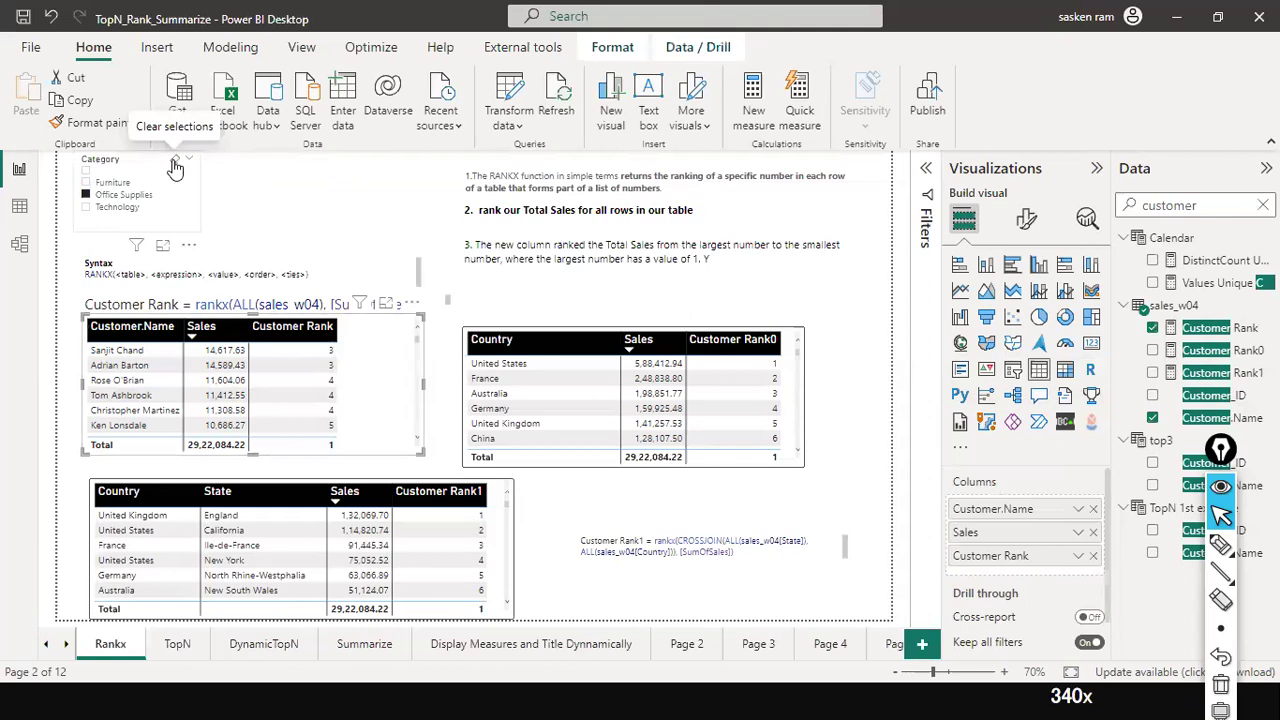
left_click(175, 165)
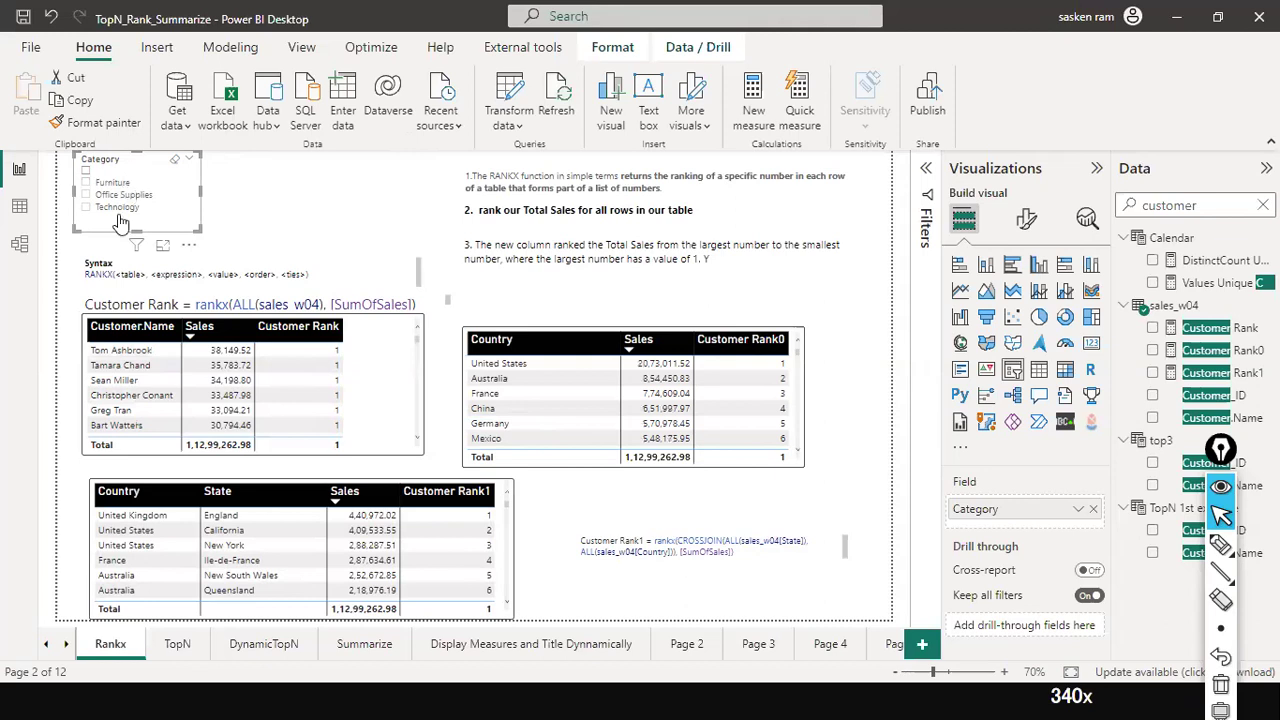
Step: Show the rows of the sales_w04 table in the data view and bring its Category column into view
left_click(19, 210)
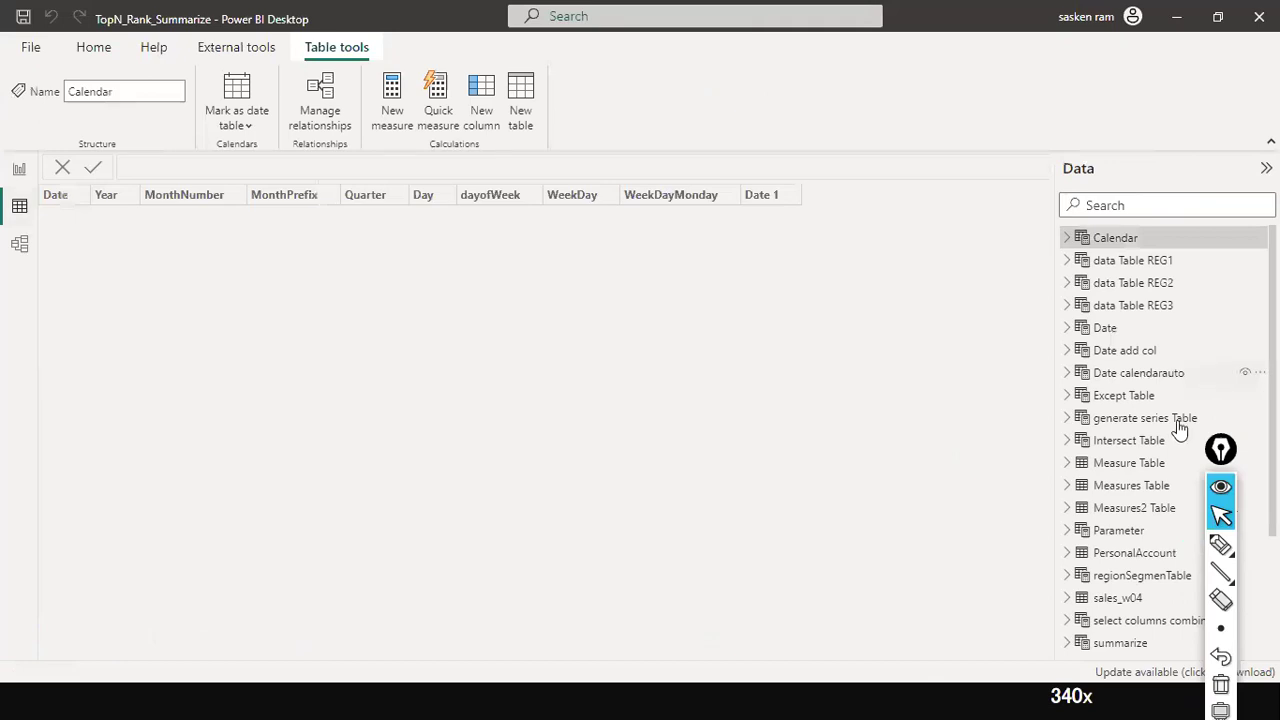
scroll(1108, 450, "down", 3)
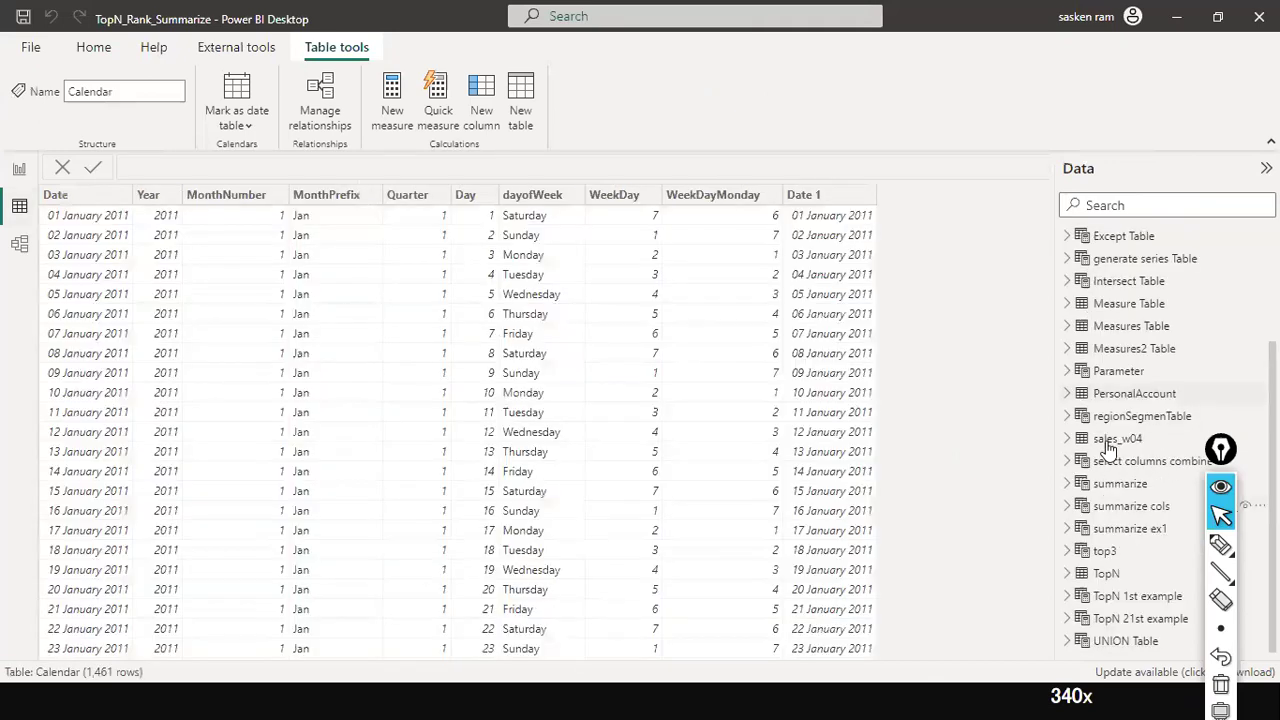
left_click(1117, 438)
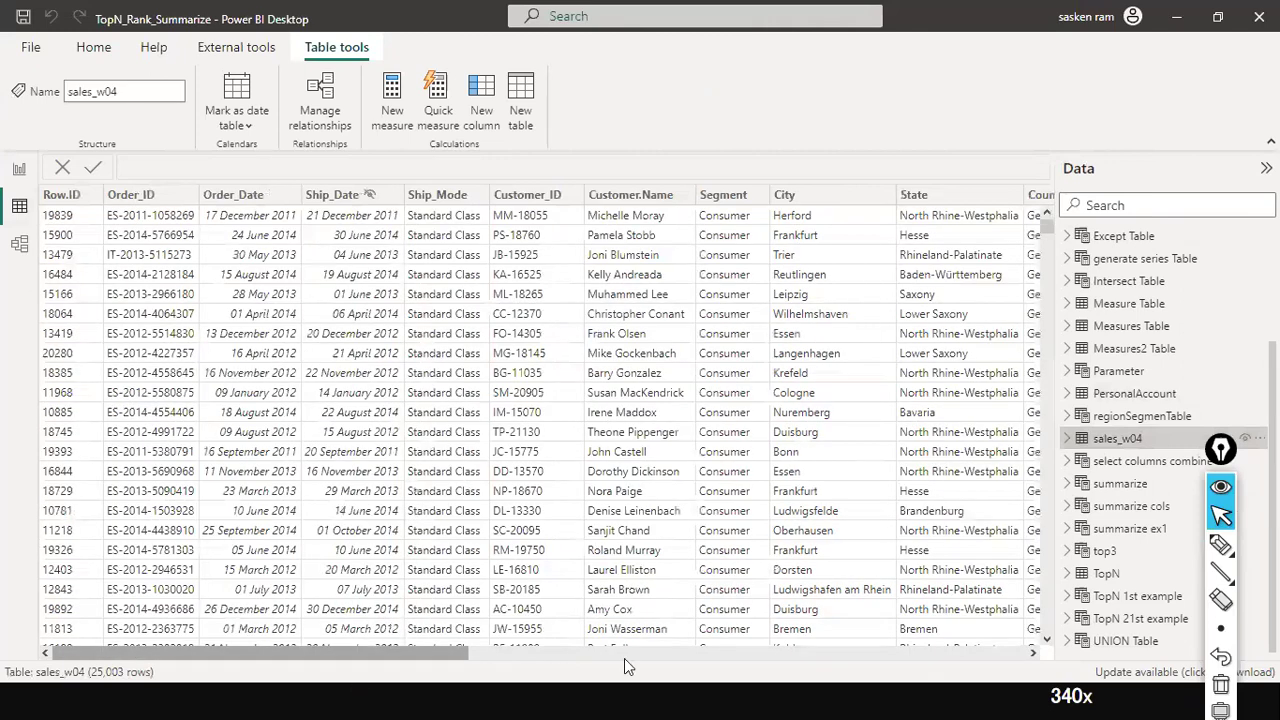
left_click(624, 658)
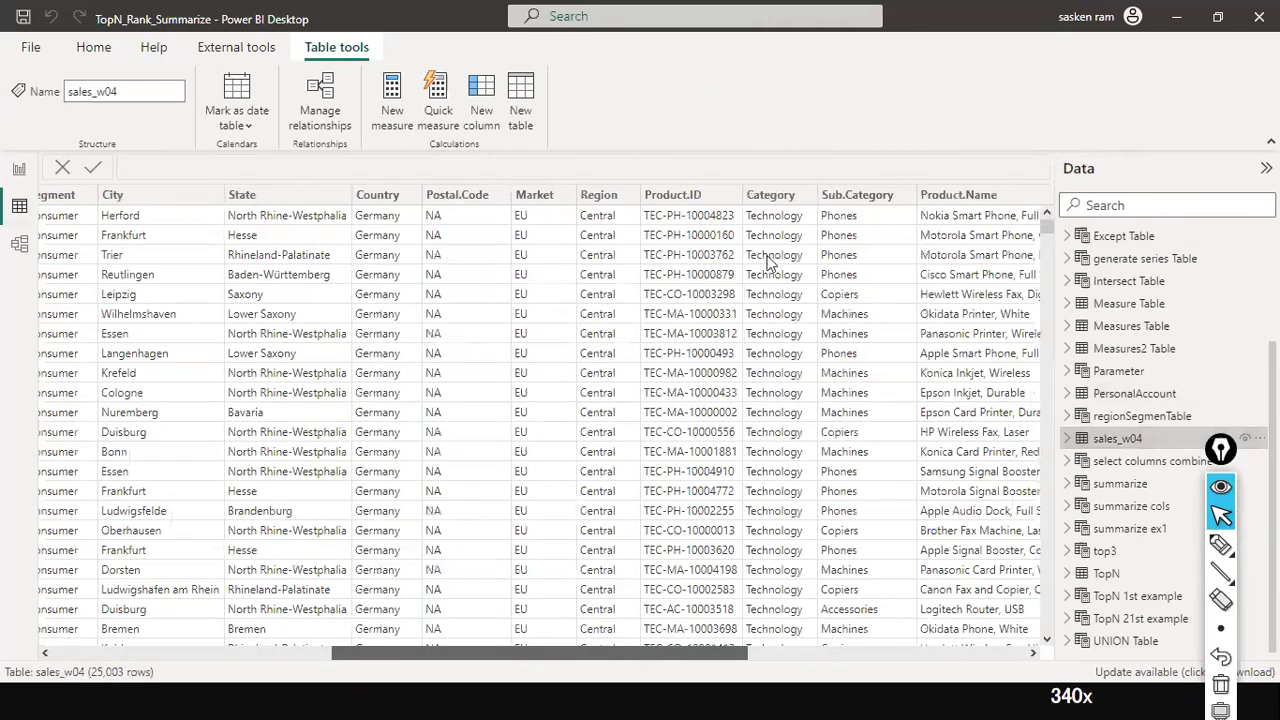
Step: Filter the Category column of sales_w04 to blank values only and look across the columns of the filtered rows
left_click(808, 202)
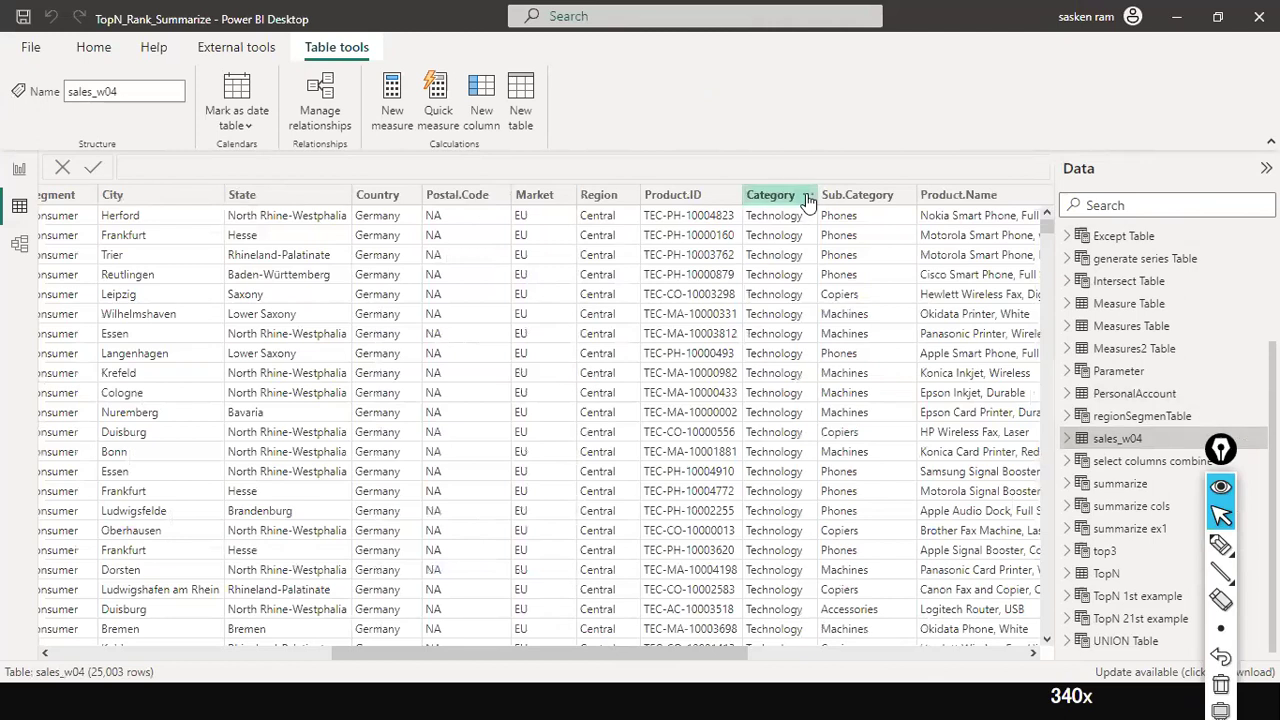
left_click(807, 198)
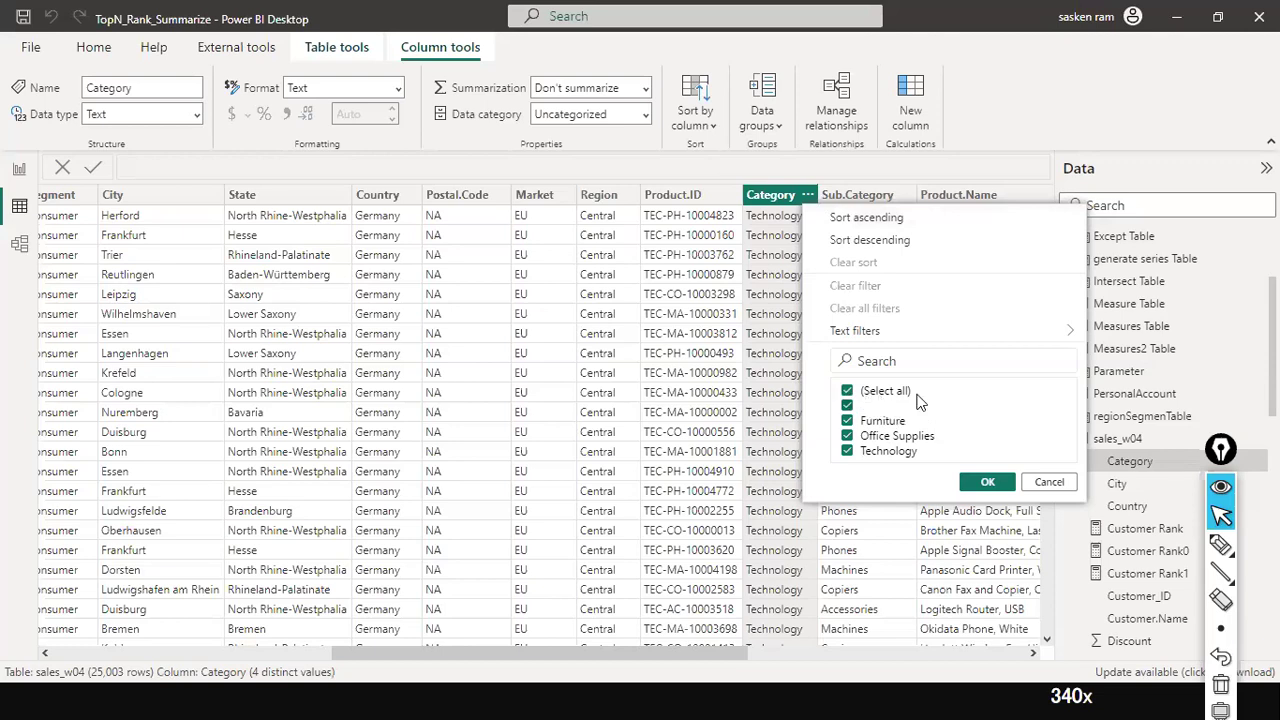
left_click(855, 395)
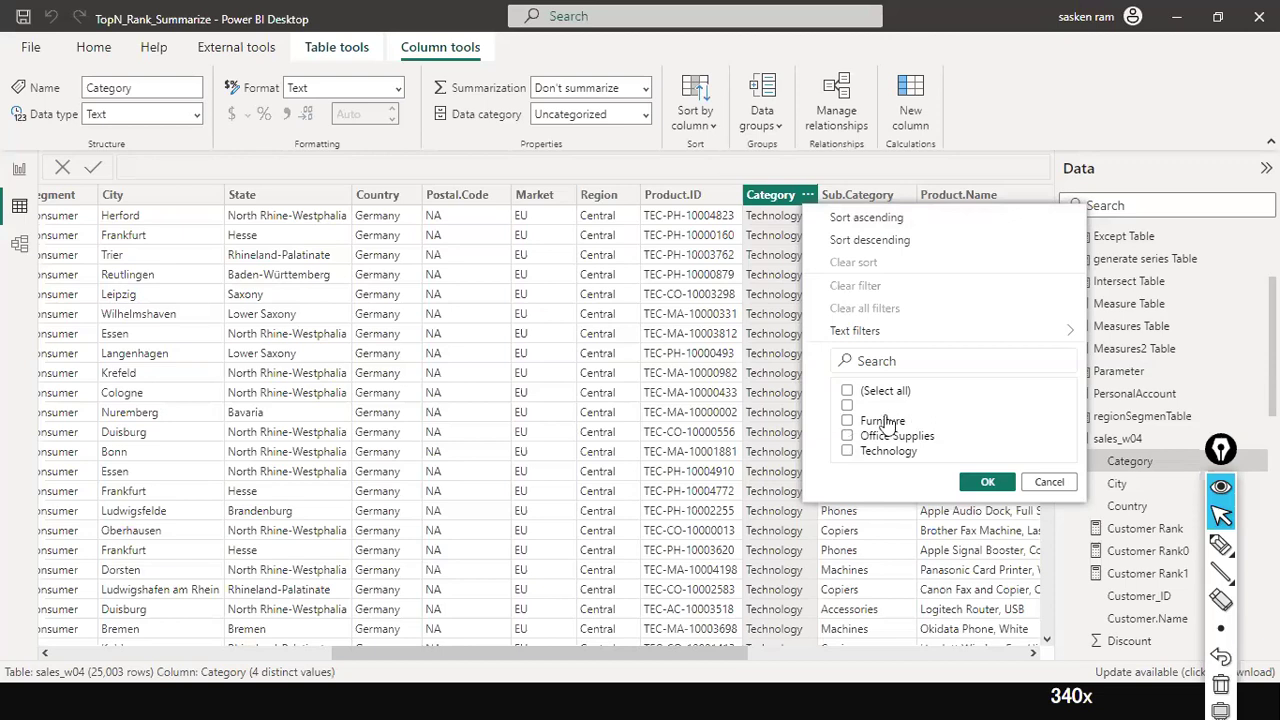
left_click(847, 407)
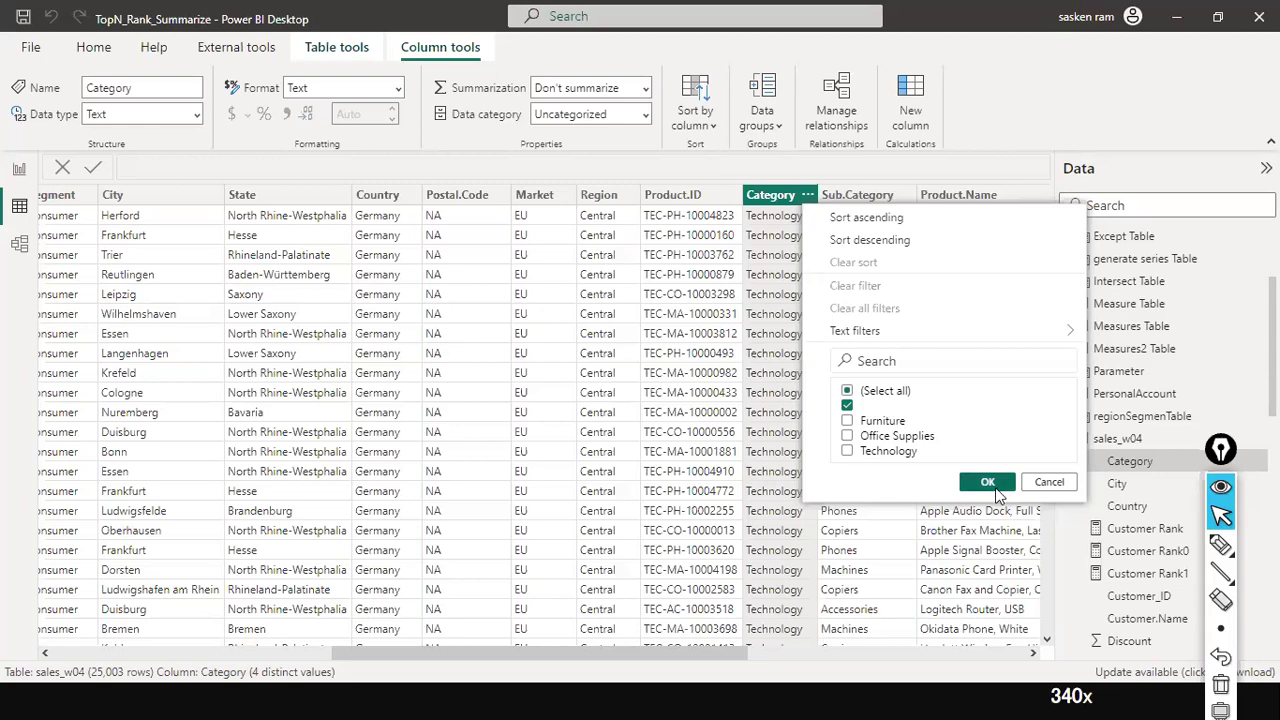
left_click(987, 482)
left_click_drag(264, 659, 0, 513)
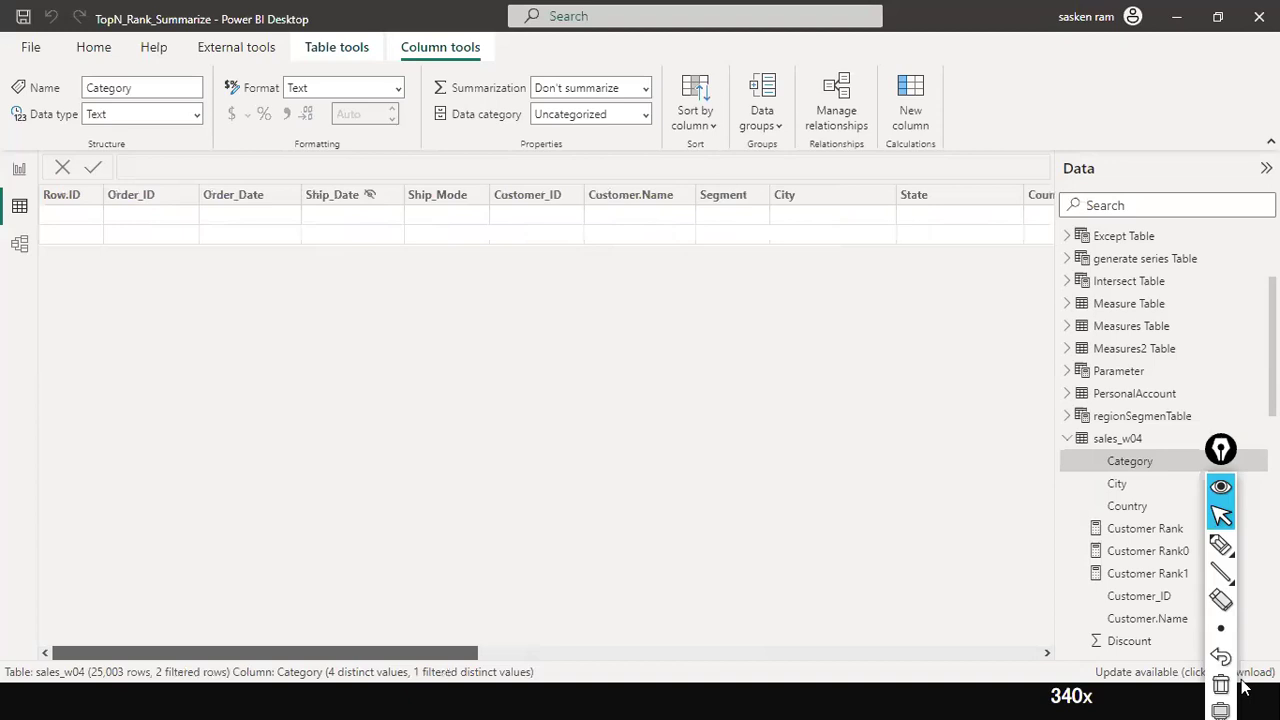
left_click(578, 654)
left_click_drag(521, 658, 410, 658)
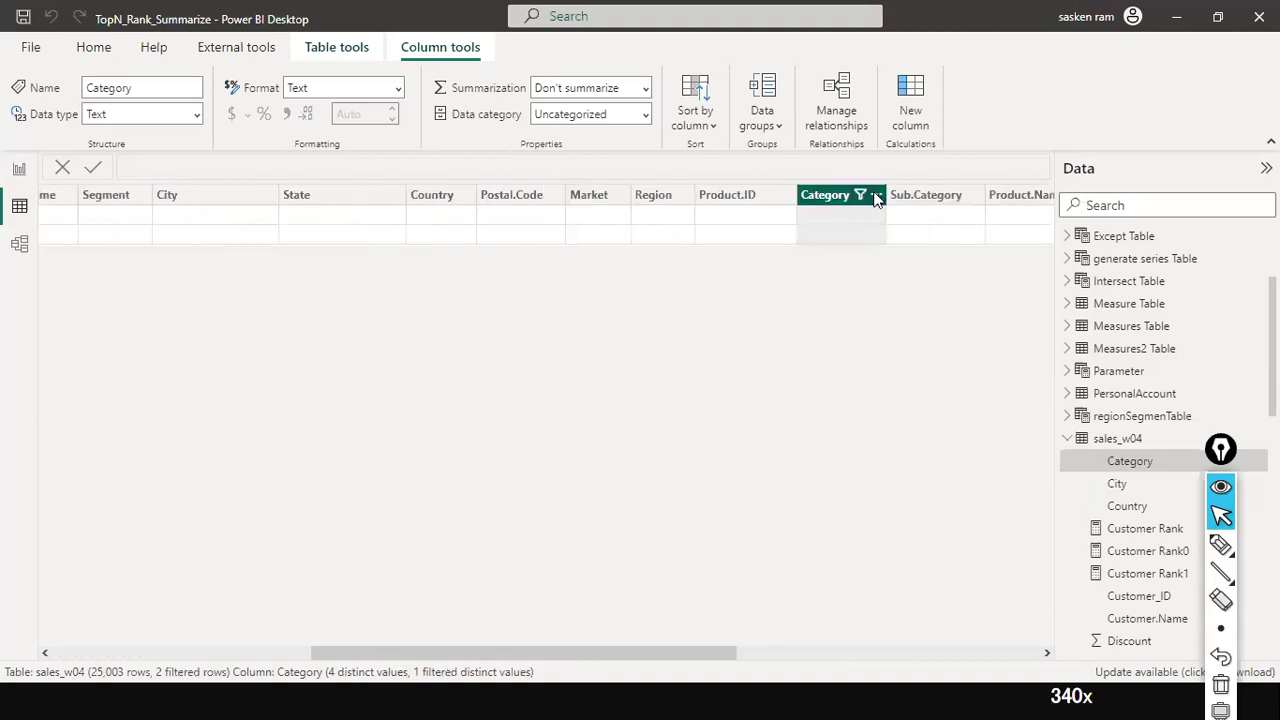
Step: Clear the Category filter in the sales_w04 data and return to the Rankx report page with nothing selected
left_click(876, 195)
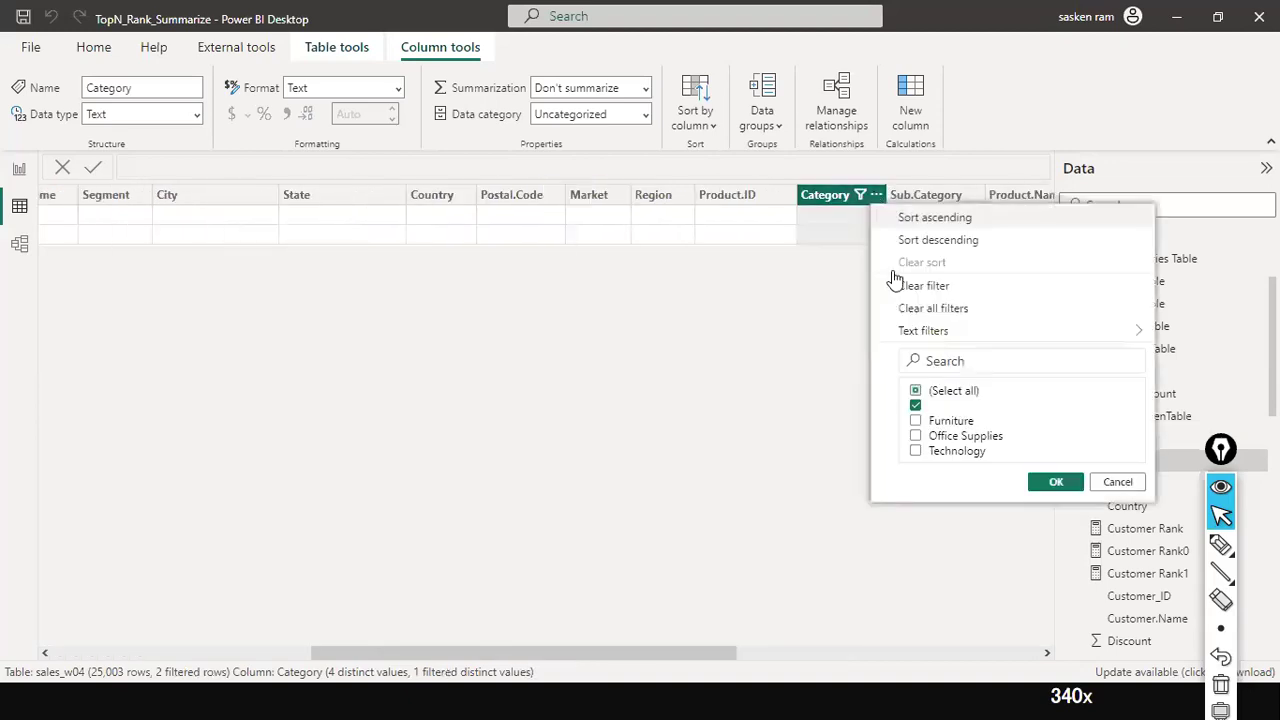
left_click(917, 398)
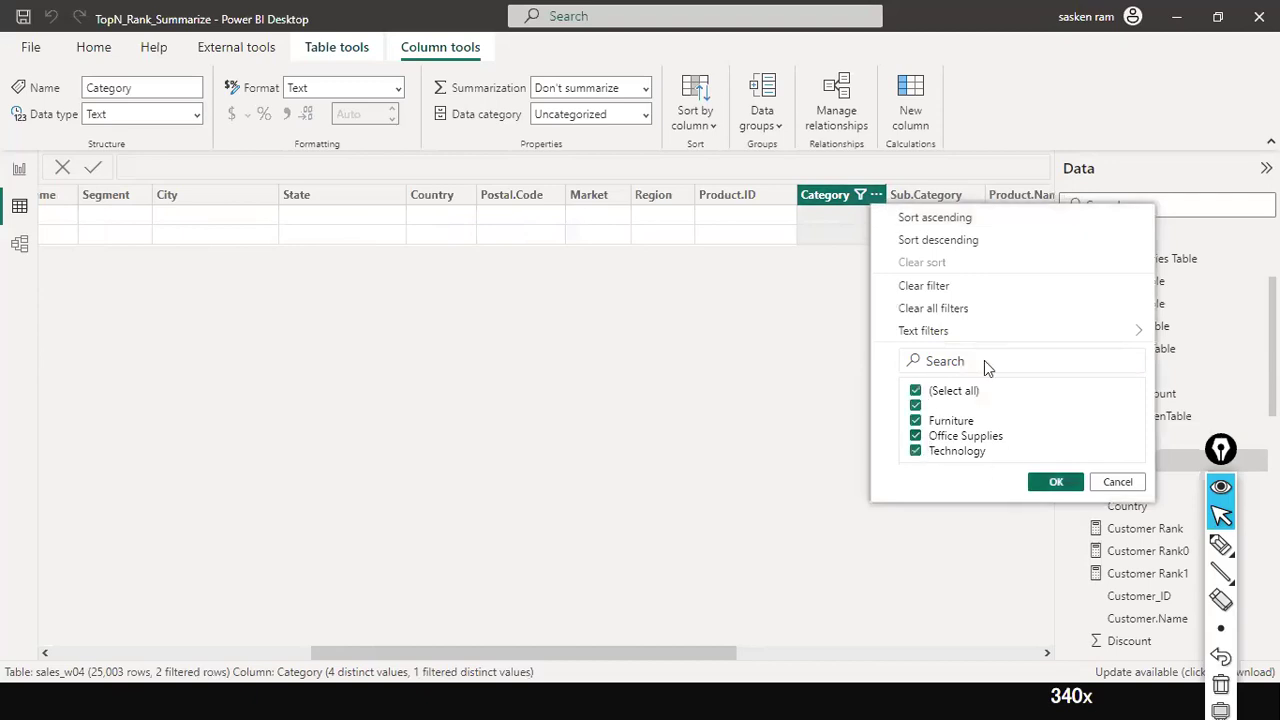
left_click(923, 285)
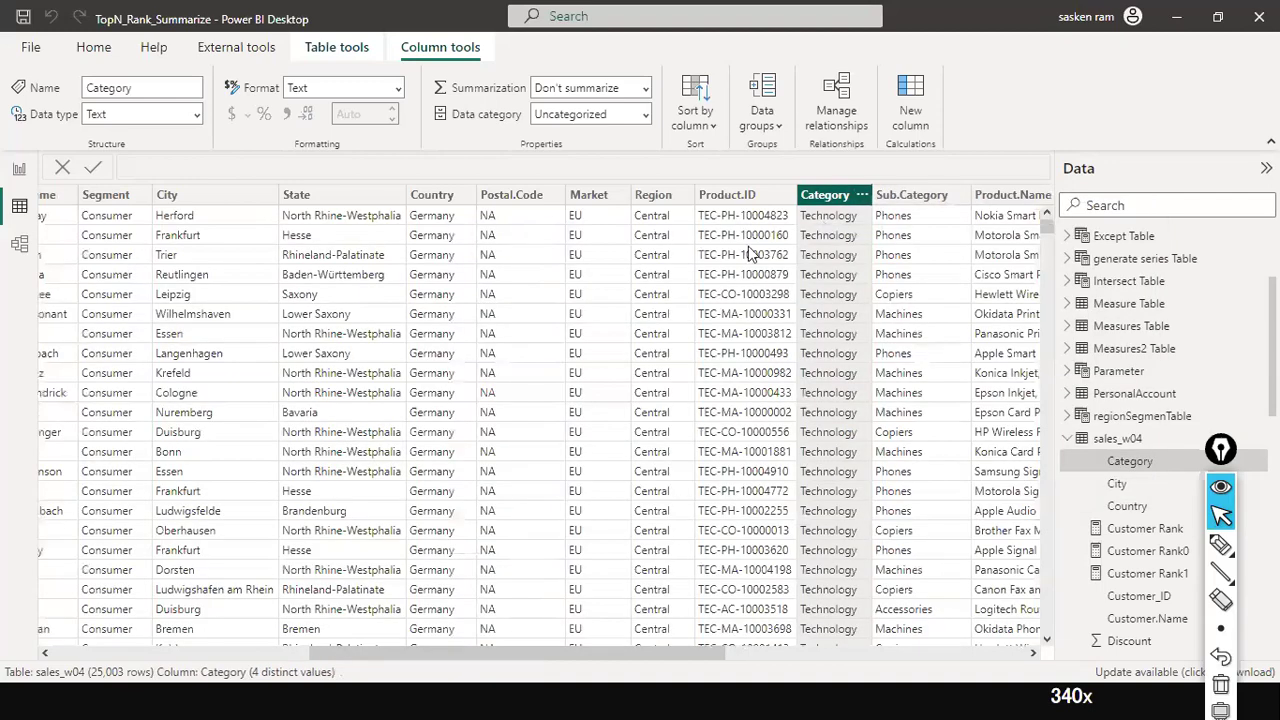
left_click(29, 177)
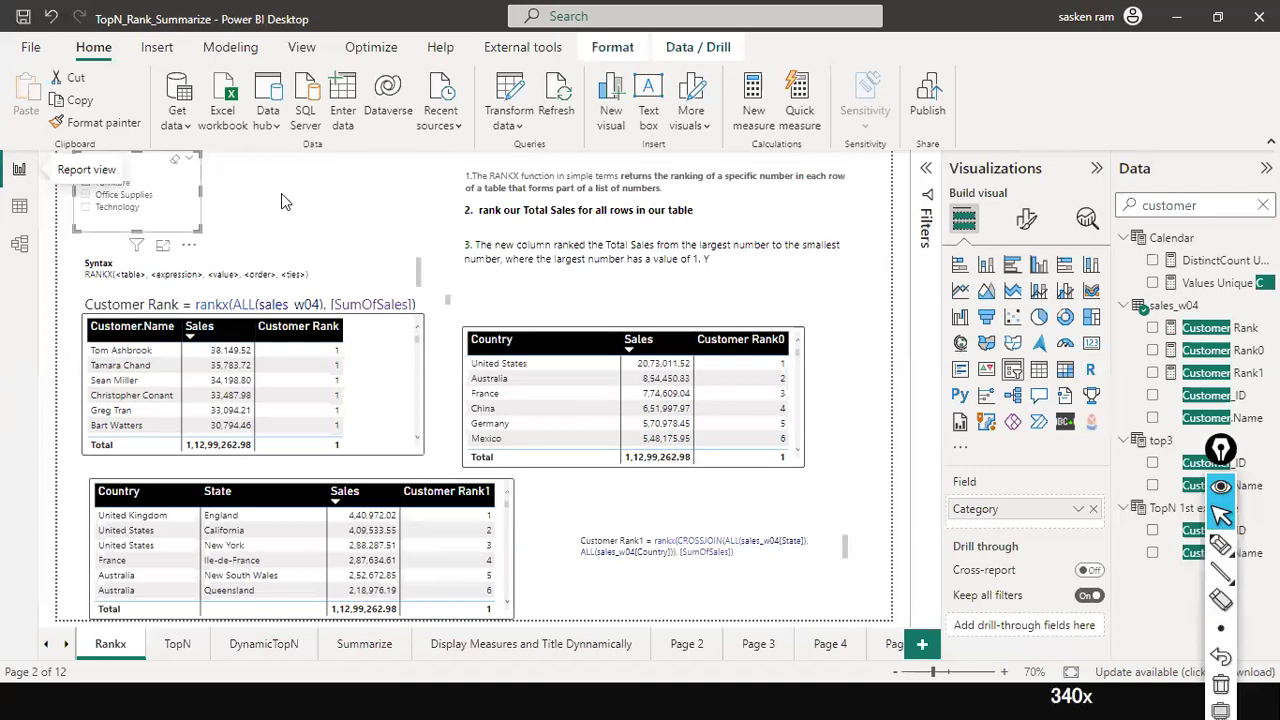
left_click(390, 199)
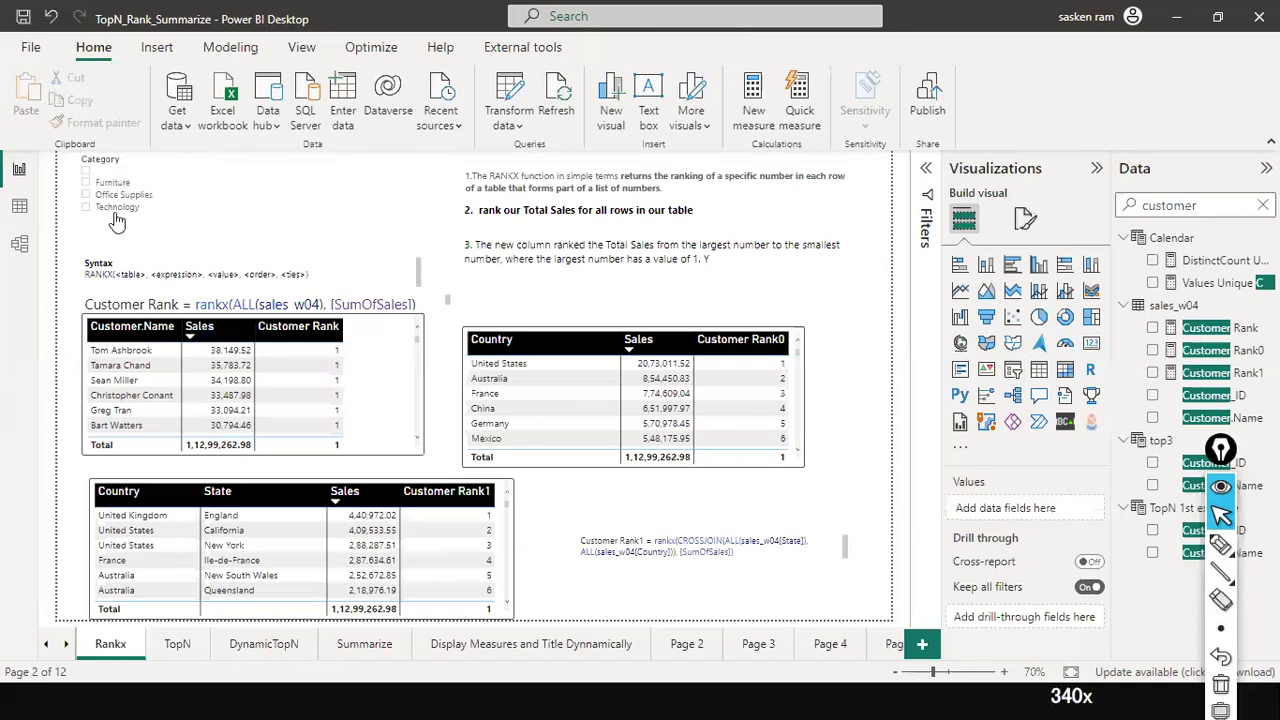
Step: Filter the report to Office Supplies with the Category slicer and check which filters affect the country table
left_click(176, 163)
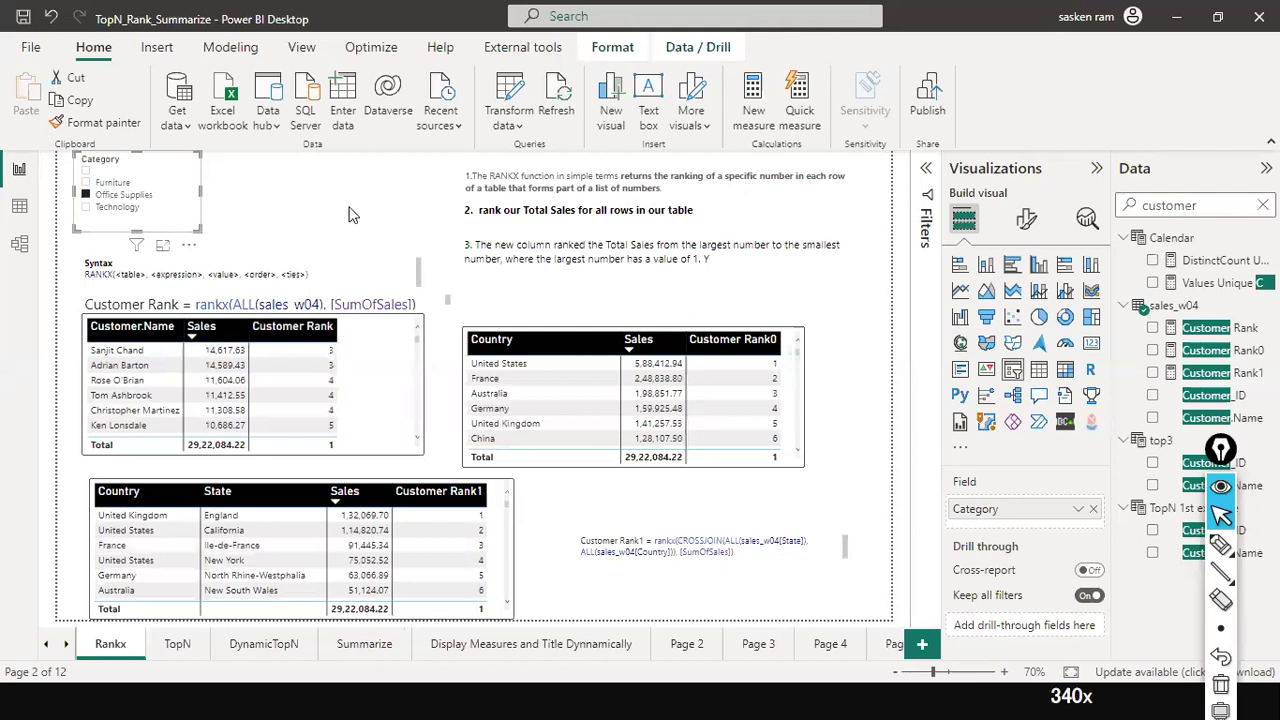
left_click(786, 490)
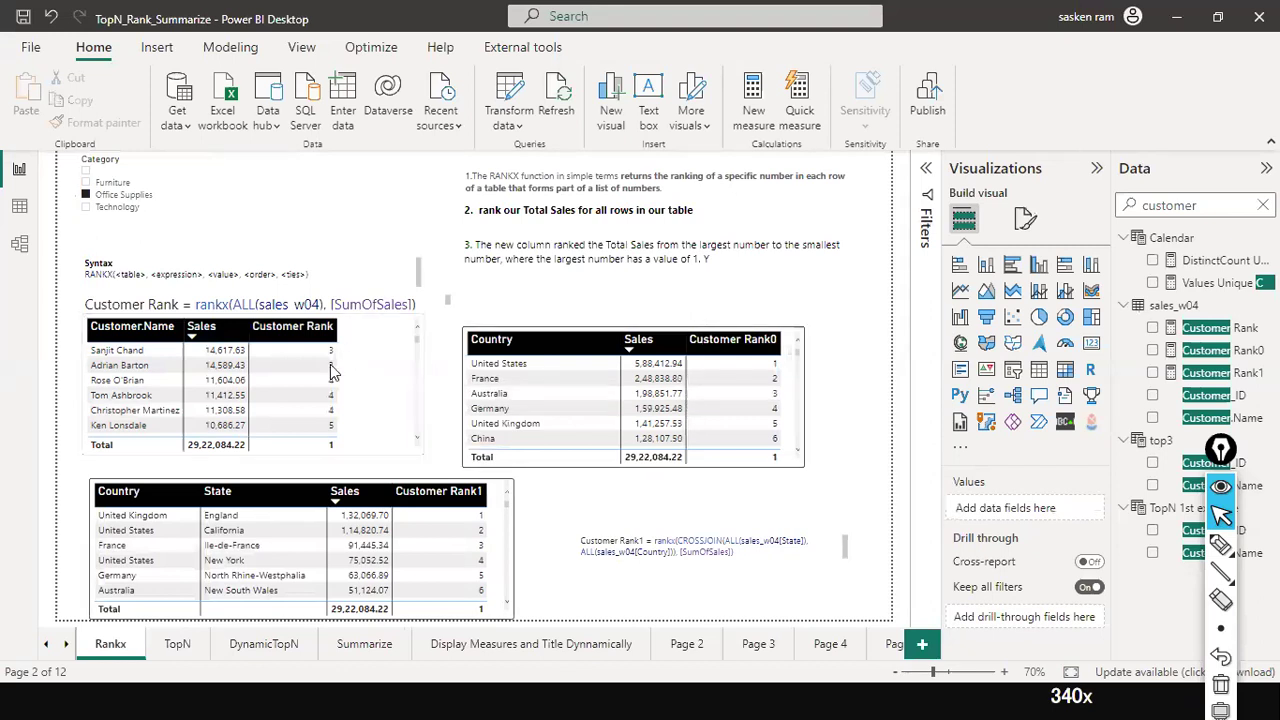
scroll(333, 372, "down", 1)
scroll(333, 372, "up", 1)
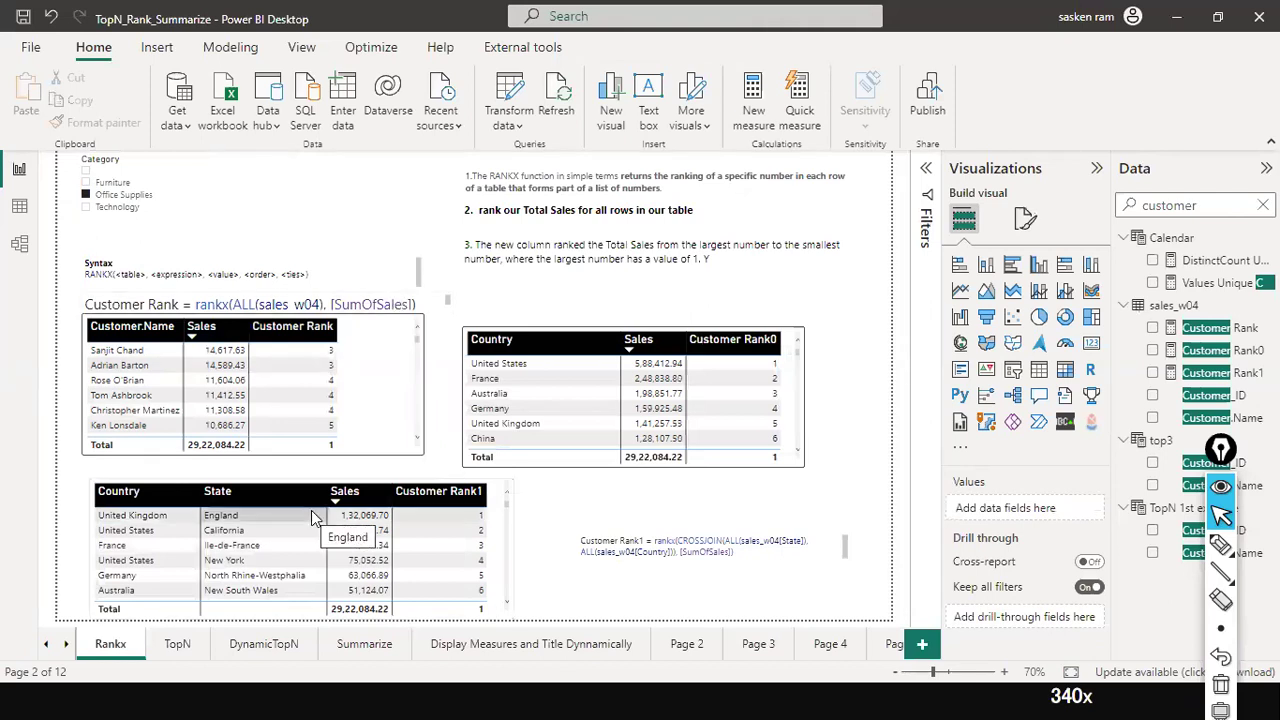
left_click(378, 272)
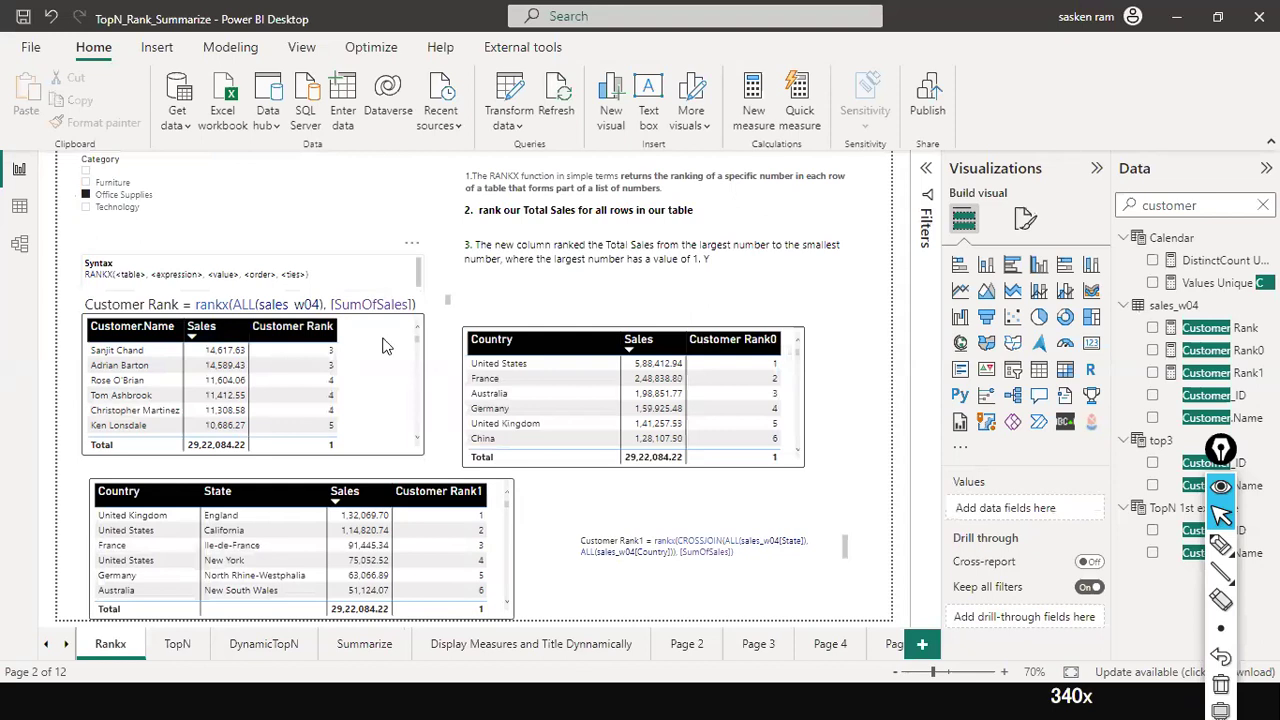
left_click(846, 332)
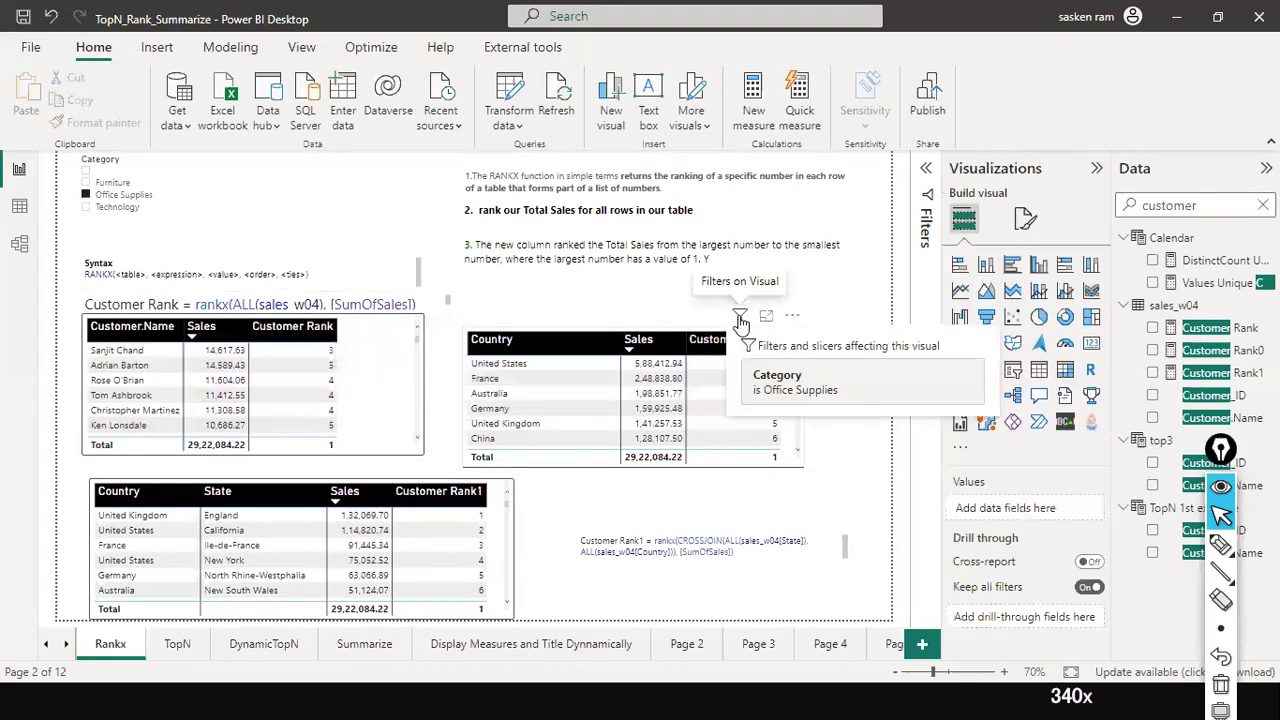
left_click(741, 322)
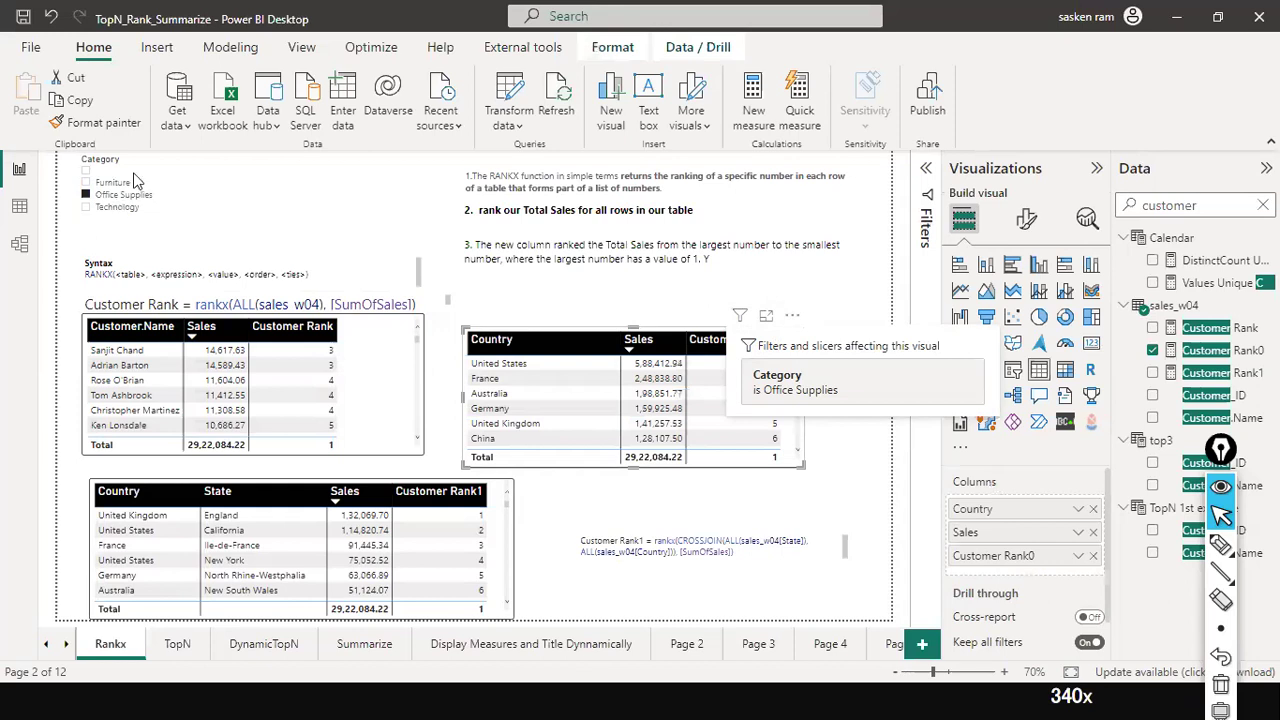
Step: Filter the report by the blank Category value, and clear the slicer selections again
left_click(160, 178)
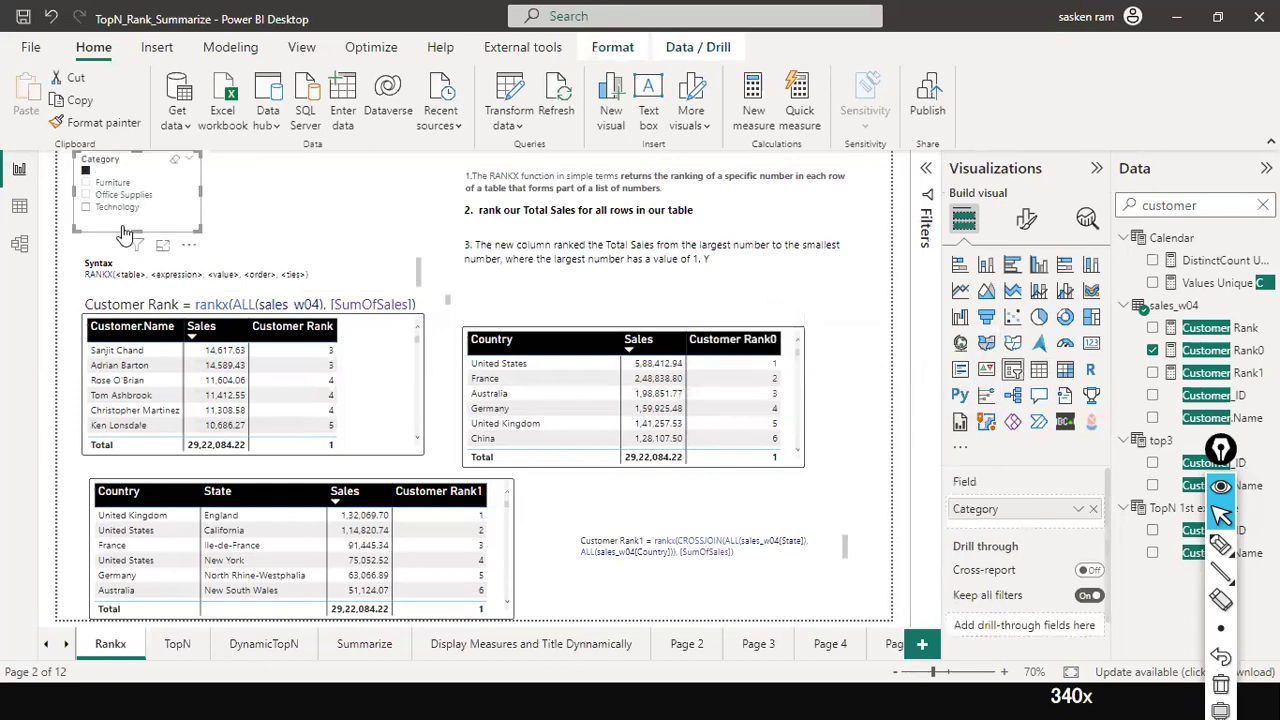
left_click(174, 171)
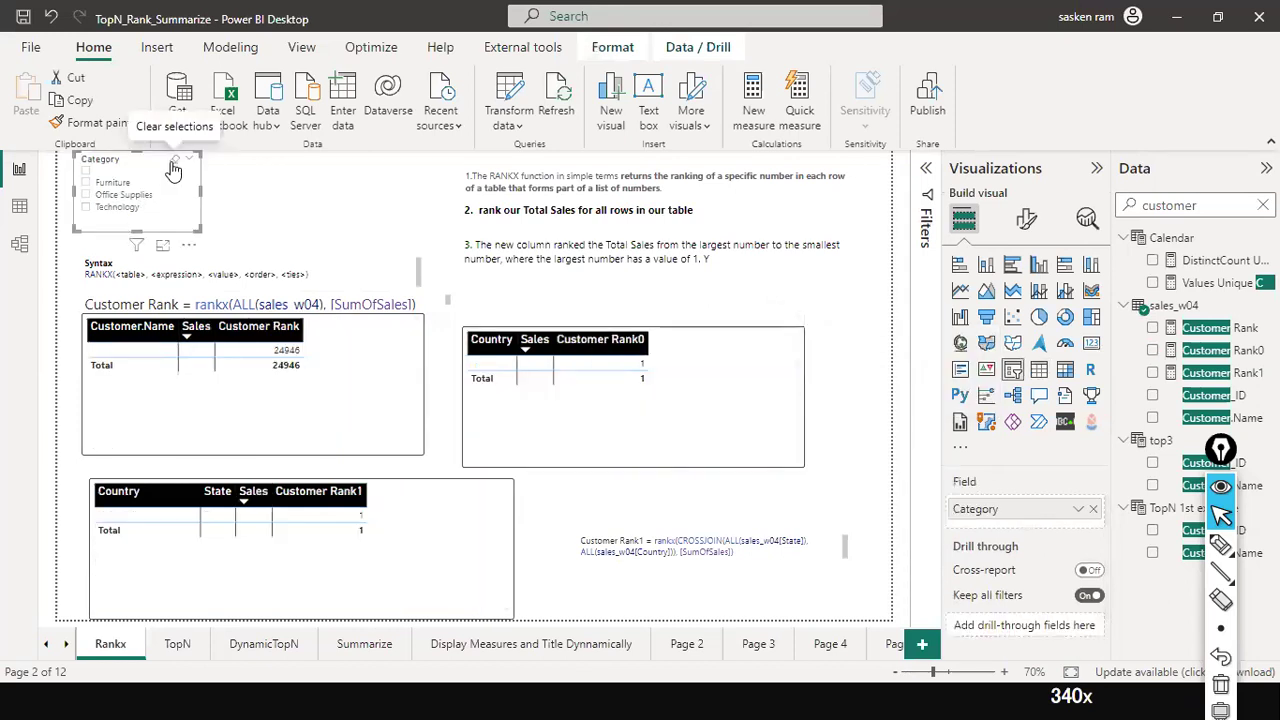
left_click(174, 171)
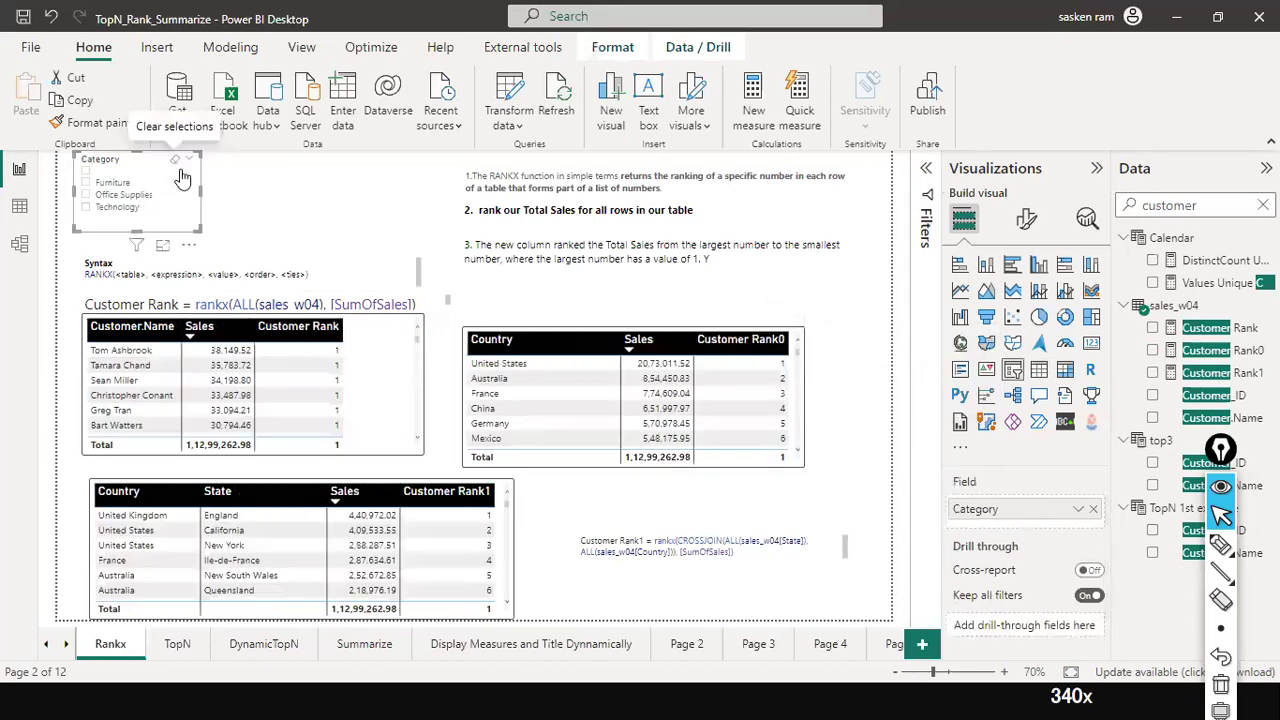
Step: Filter sales_w04 to blank Category values in the data view, inspect the remaining columns, and compare with the report page's Category slicer
left_click(22, 208)
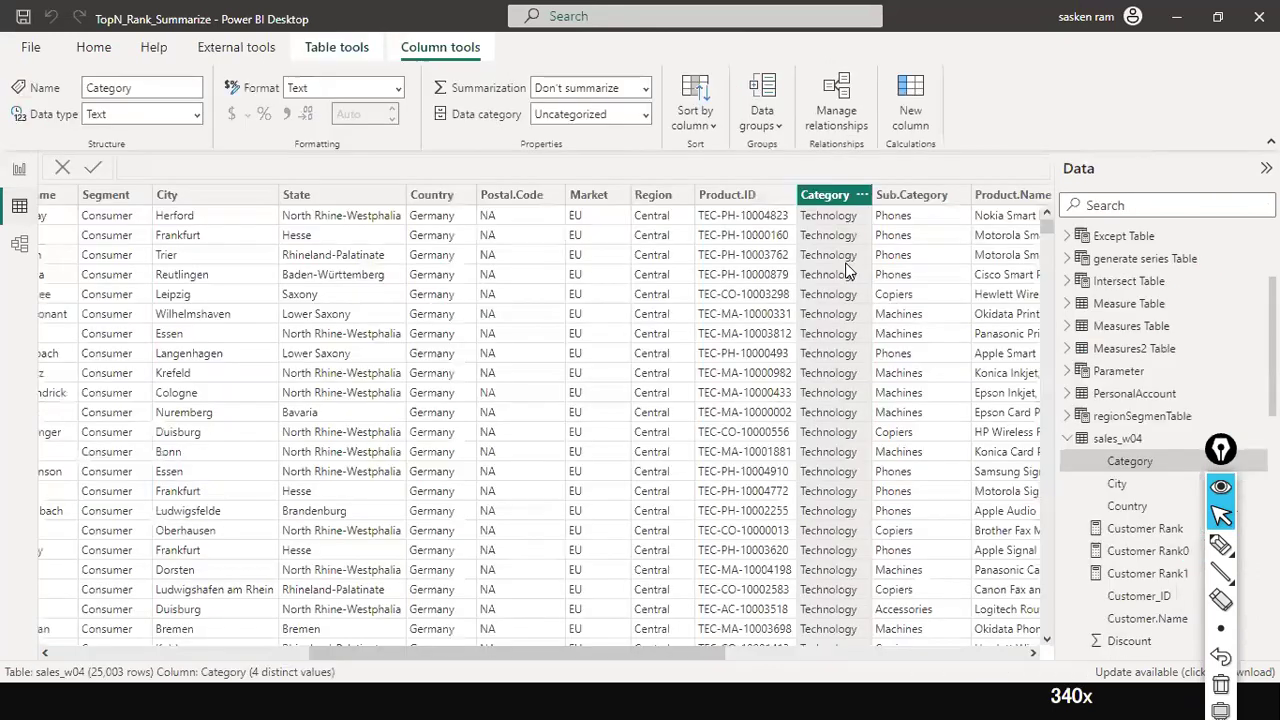
left_click(863, 197)
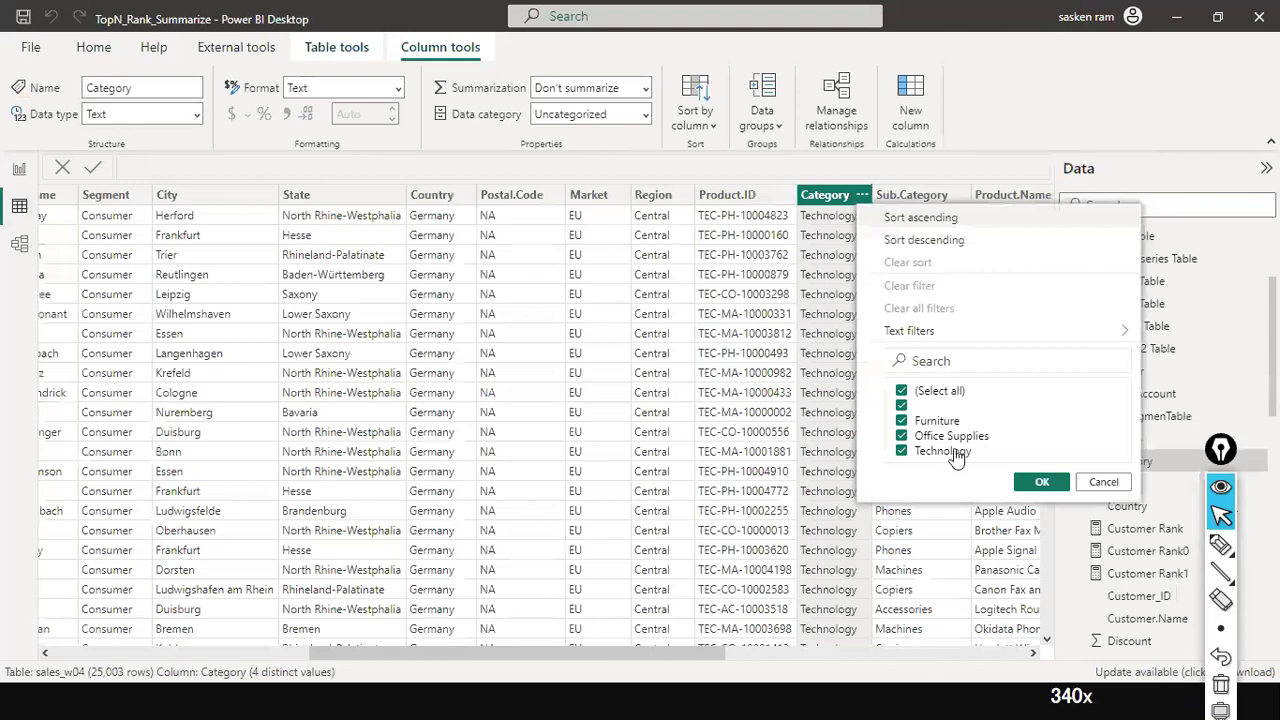
left_click(902, 407)
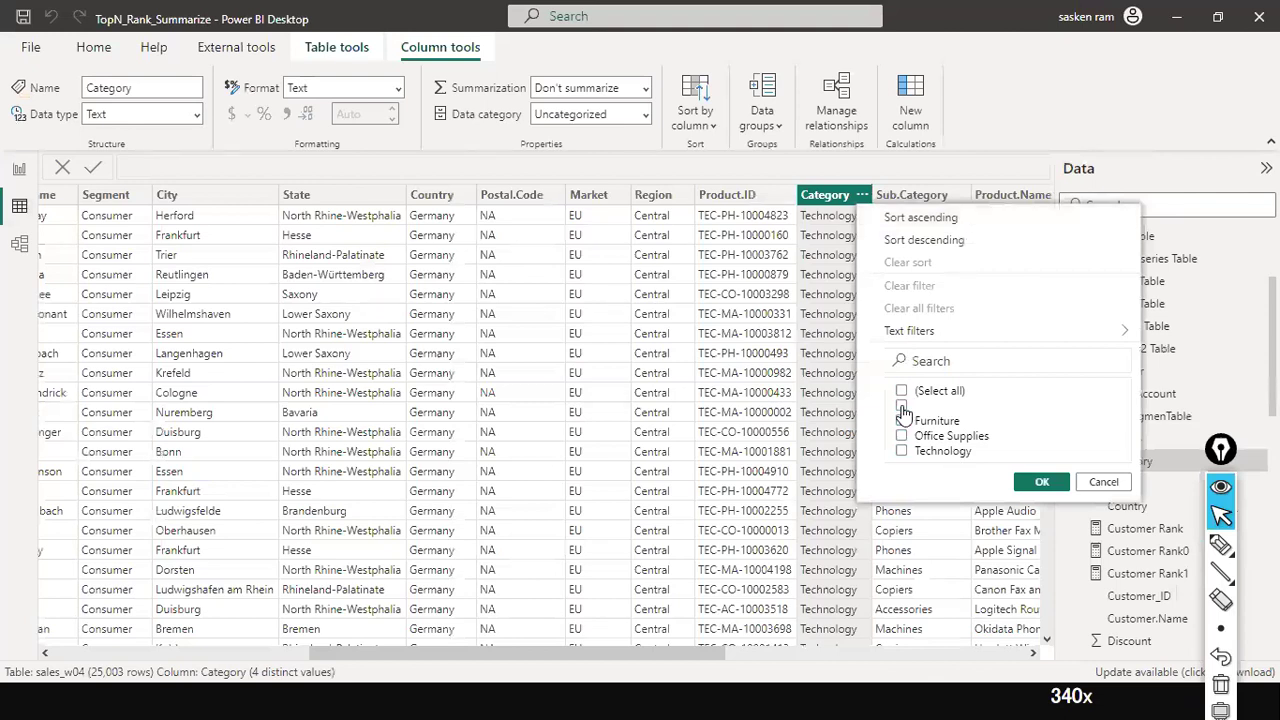
left_click(1028, 484)
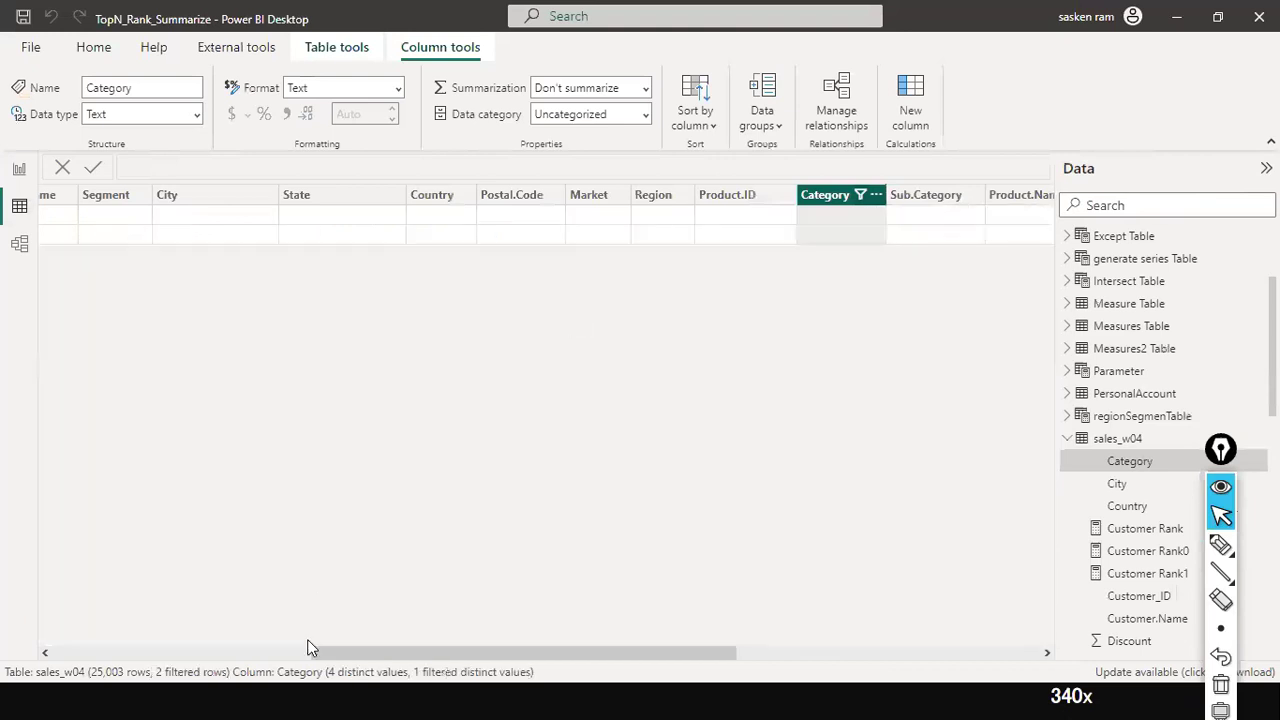
left_click_drag(314, 652, 617, 652)
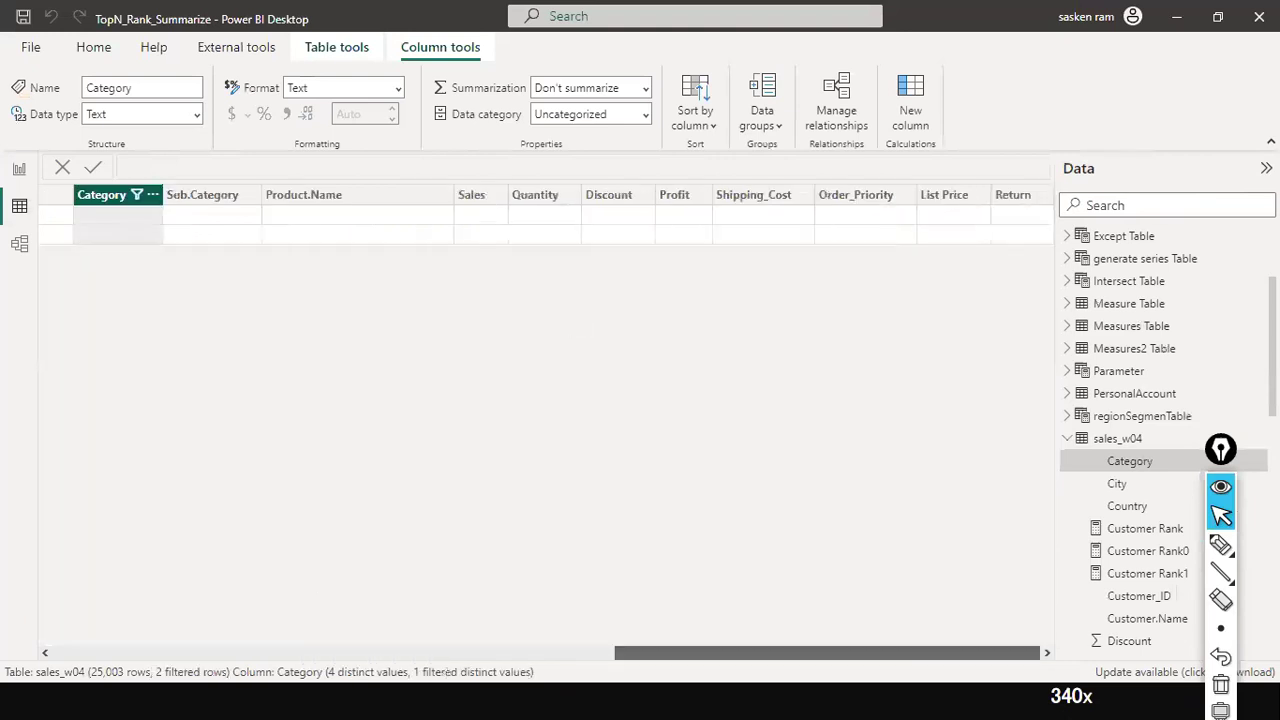
left_click(20, 167)
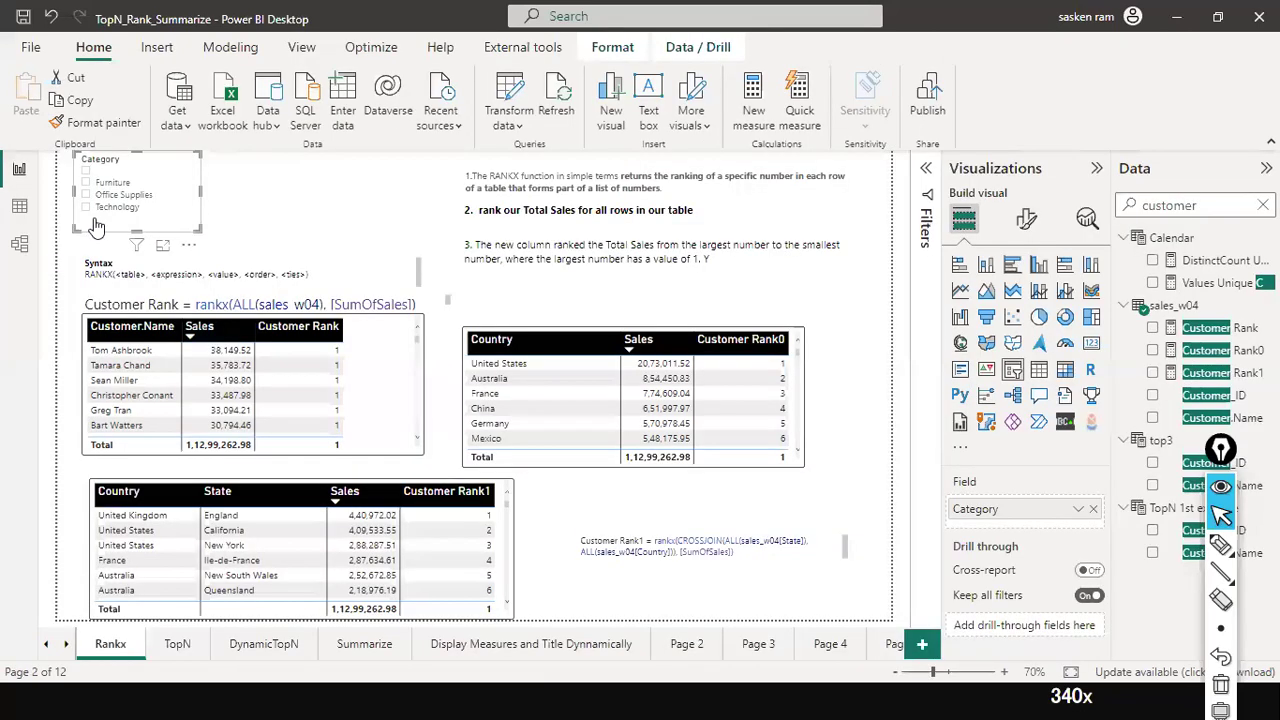
left_click(20, 207)
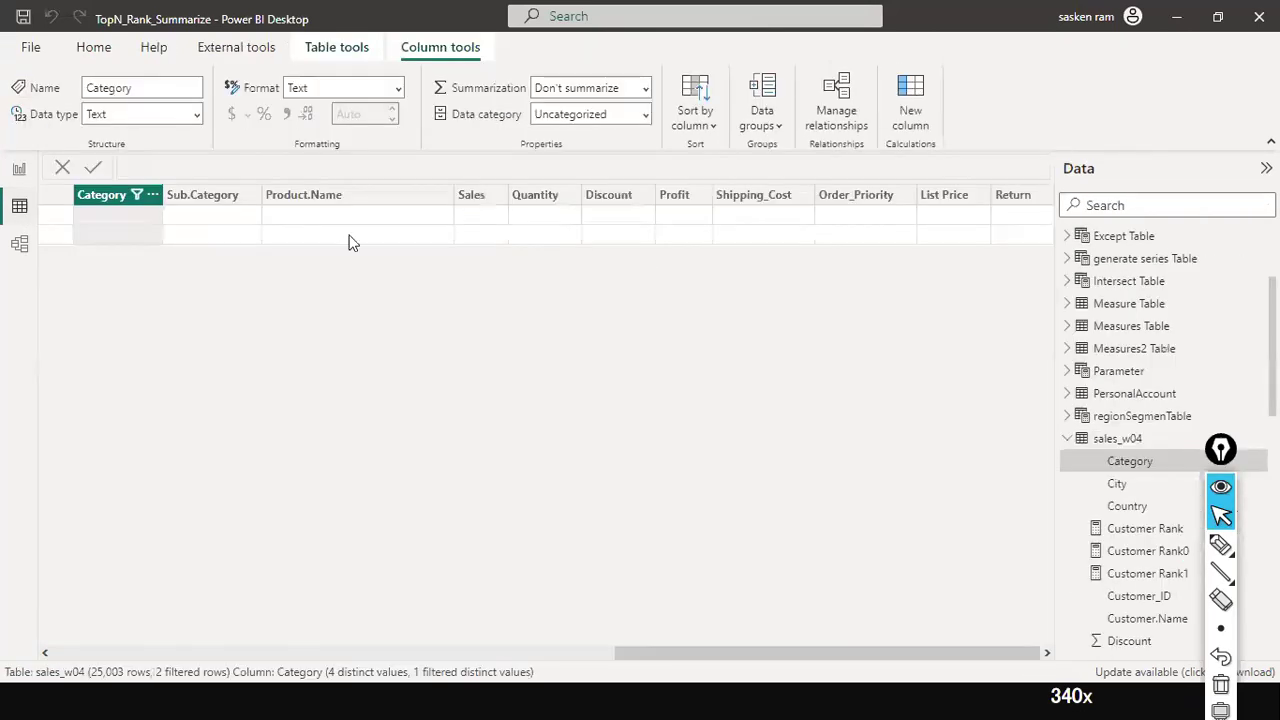
Step: Filter the Category column of sales_w04 to every value except Office Supplies, and return to the Rankx report page
left_click(150, 195)
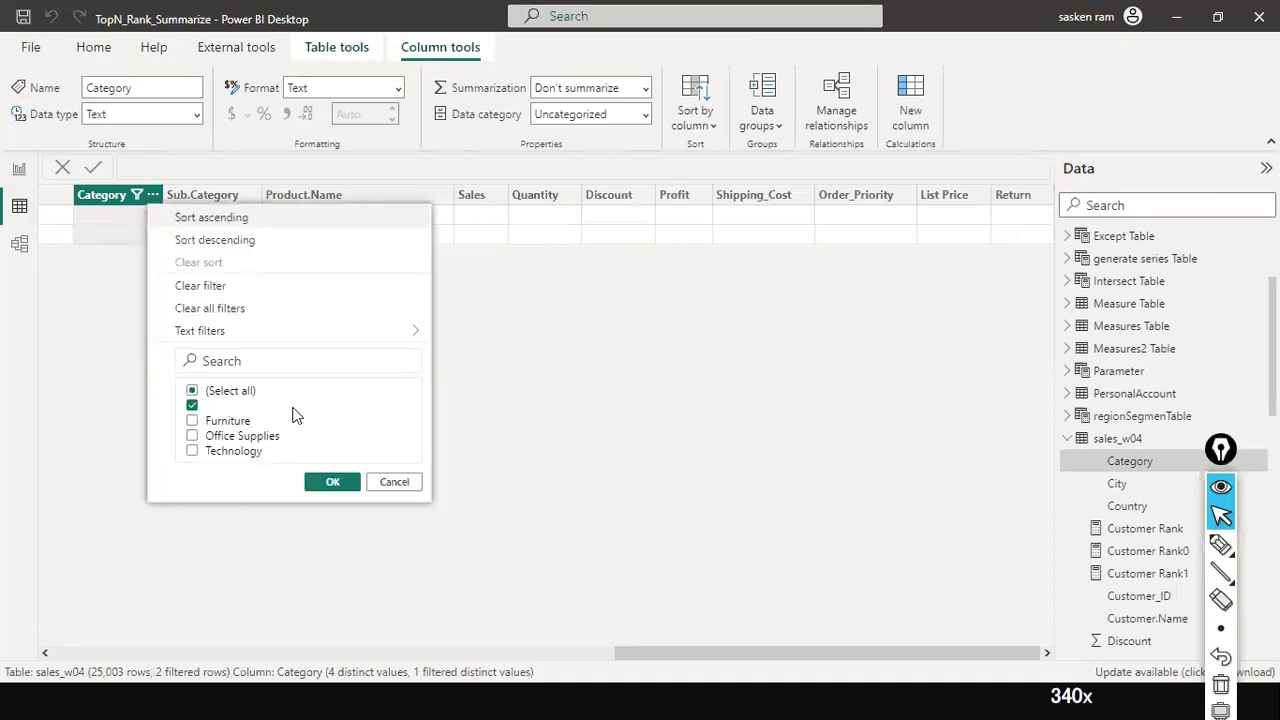
left_click(193, 390)
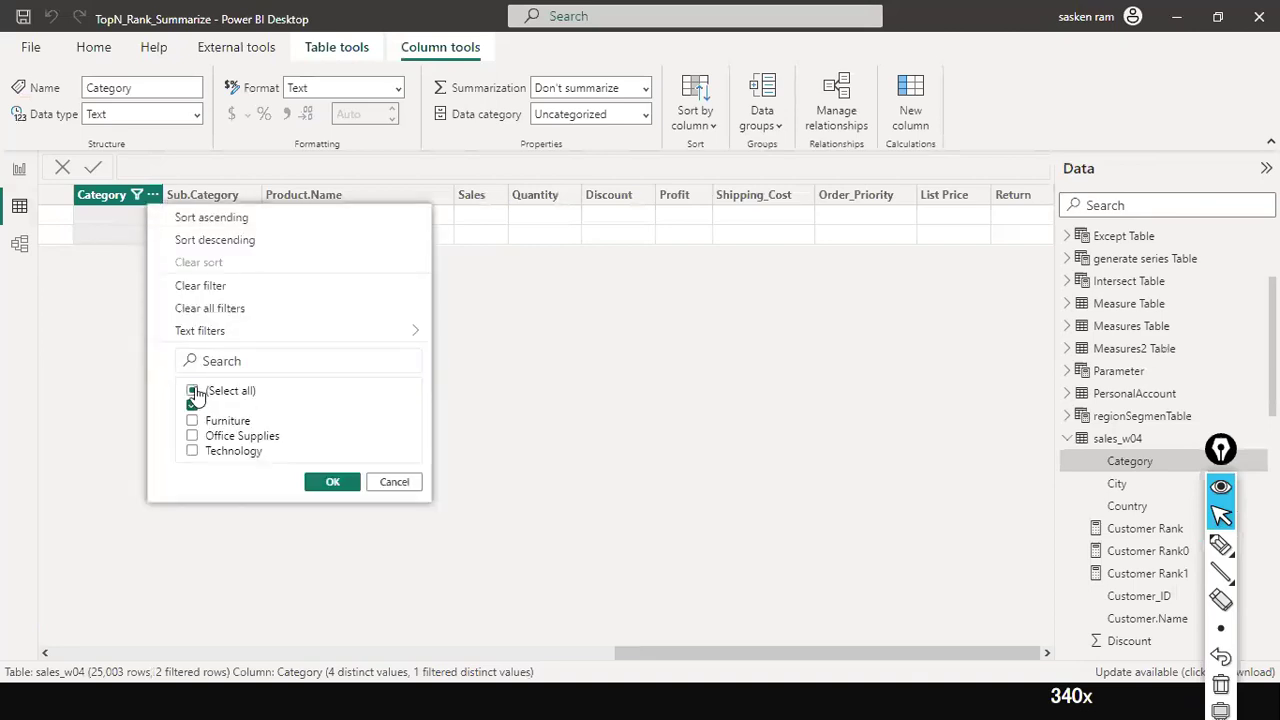
left_click(194, 391)
left_click(194, 438)
left_click(333, 481)
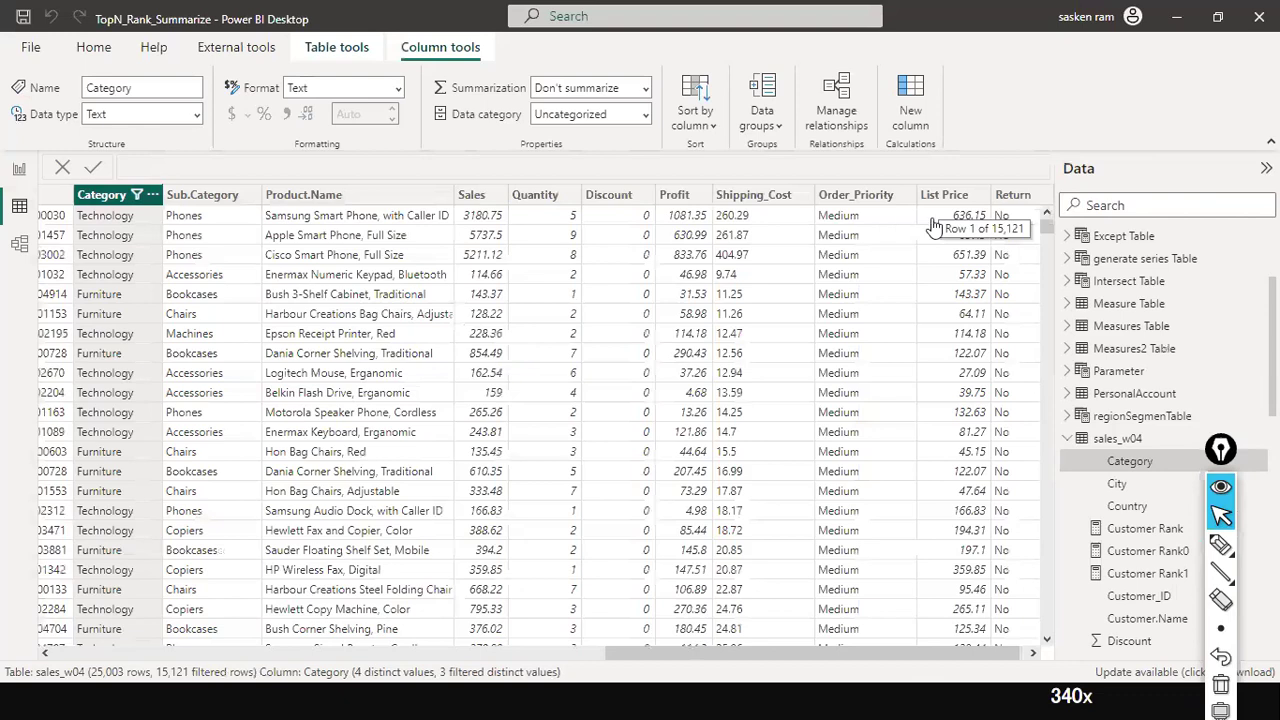
left_click(19, 170)
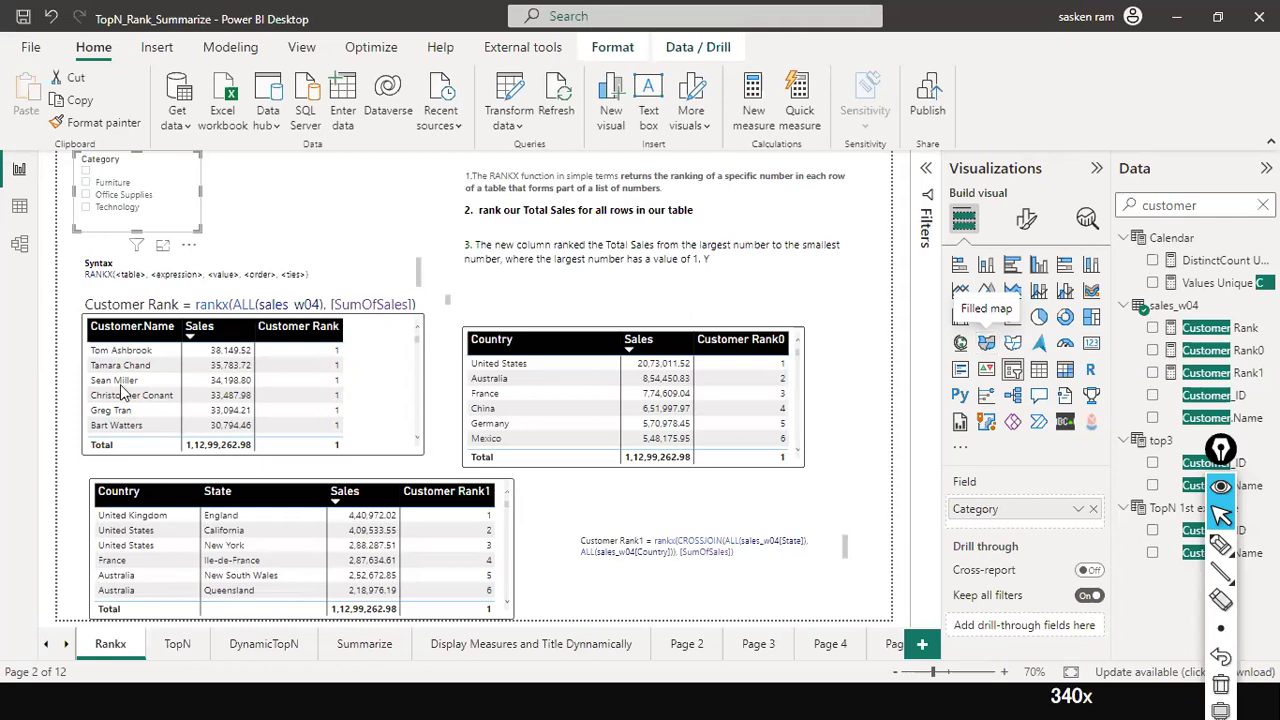
Step: Include Office Supplies again in the Category filter of the sales_w04 data, and go back to the Rankx report page
left_click(19, 208)
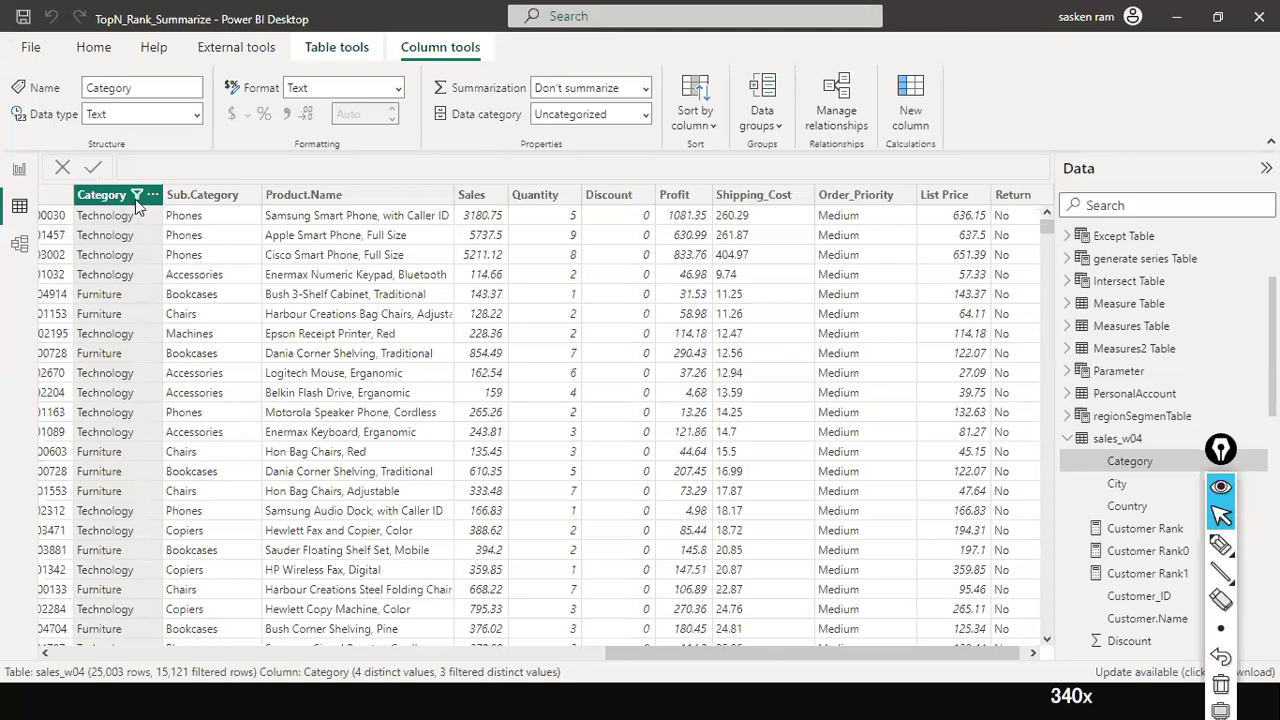
left_click(137, 195)
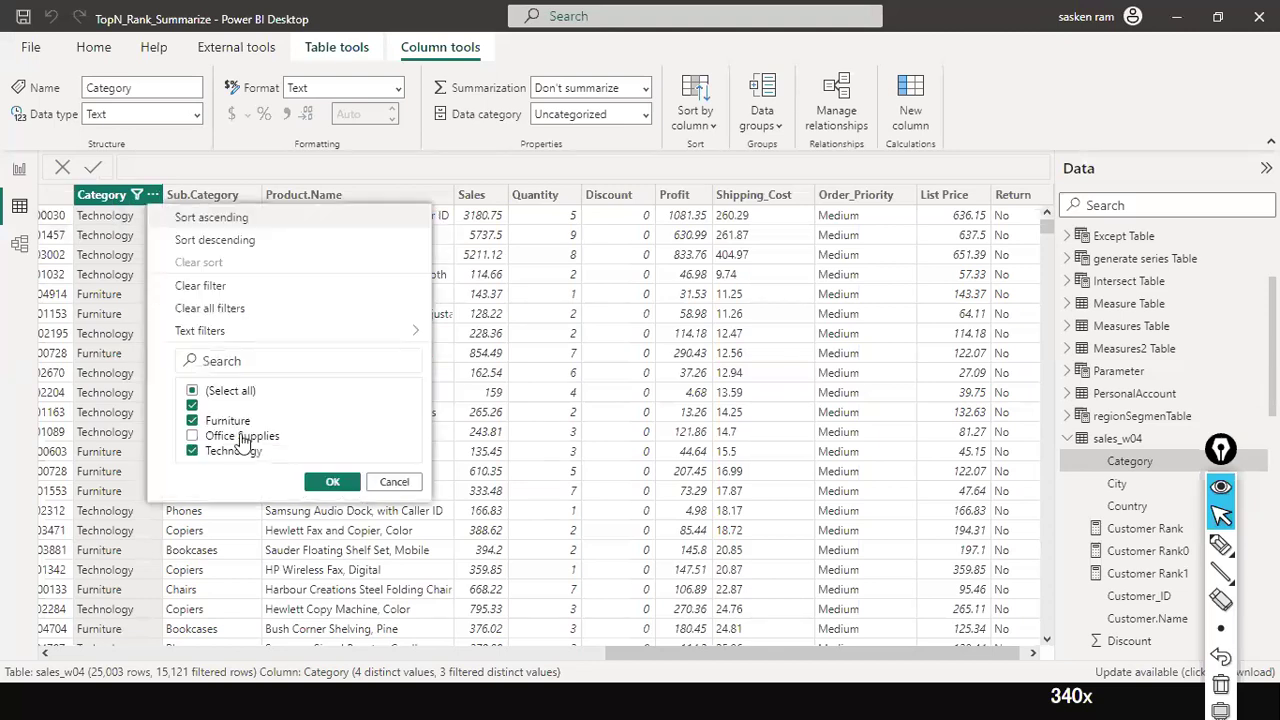
left_click(195, 437)
left_click(193, 437)
left_click(326, 482)
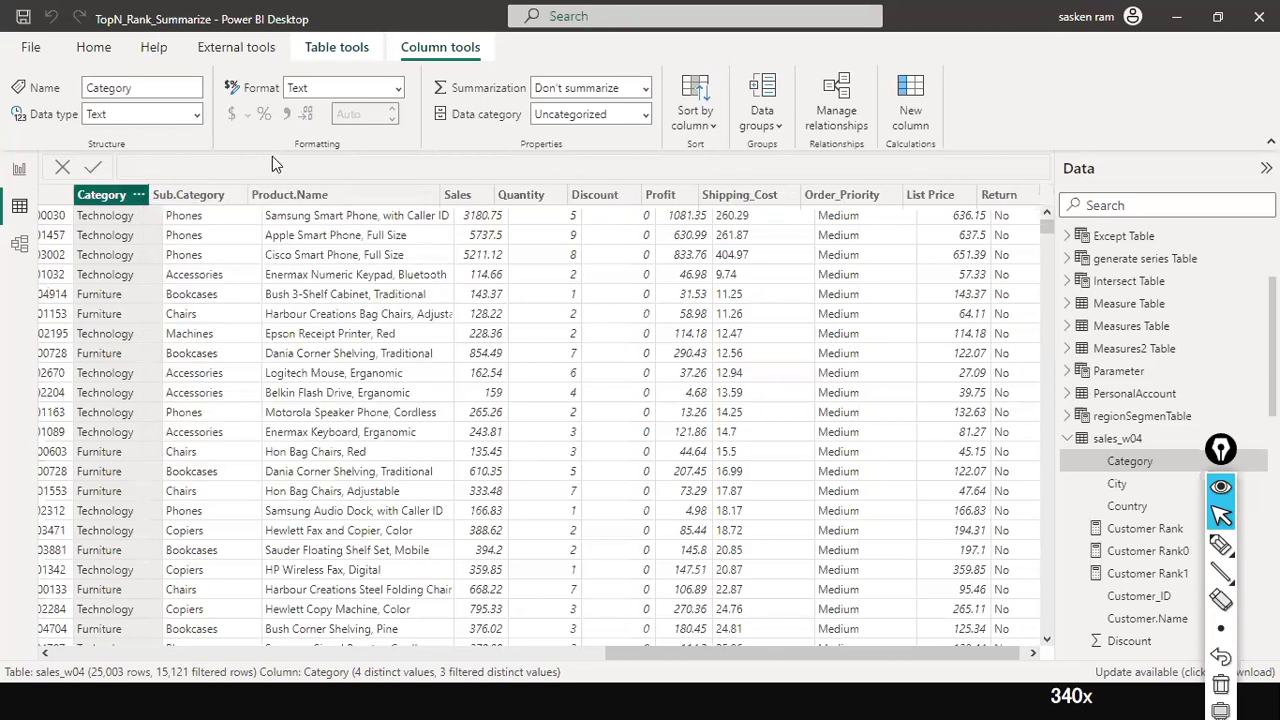
left_click(19, 172)
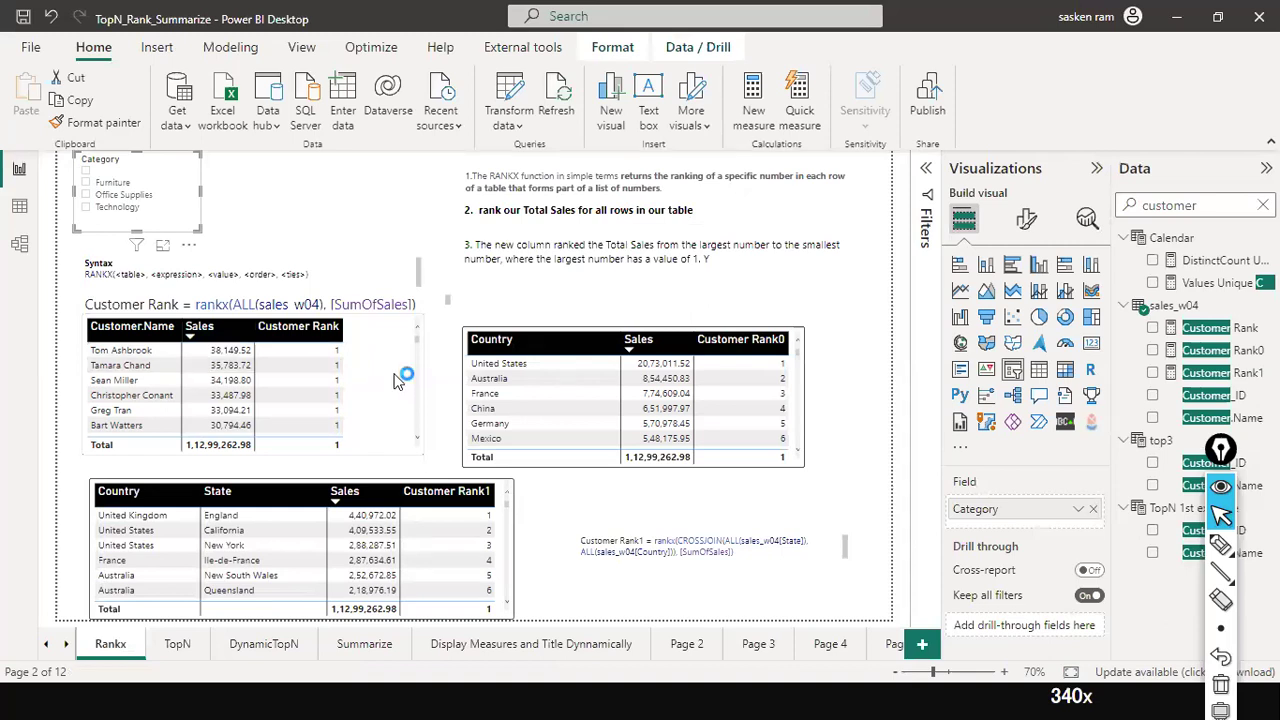
Step: Examine the Customer Rank values down the customer table, and return to its first rows
scroll(403, 350, "down", 1)
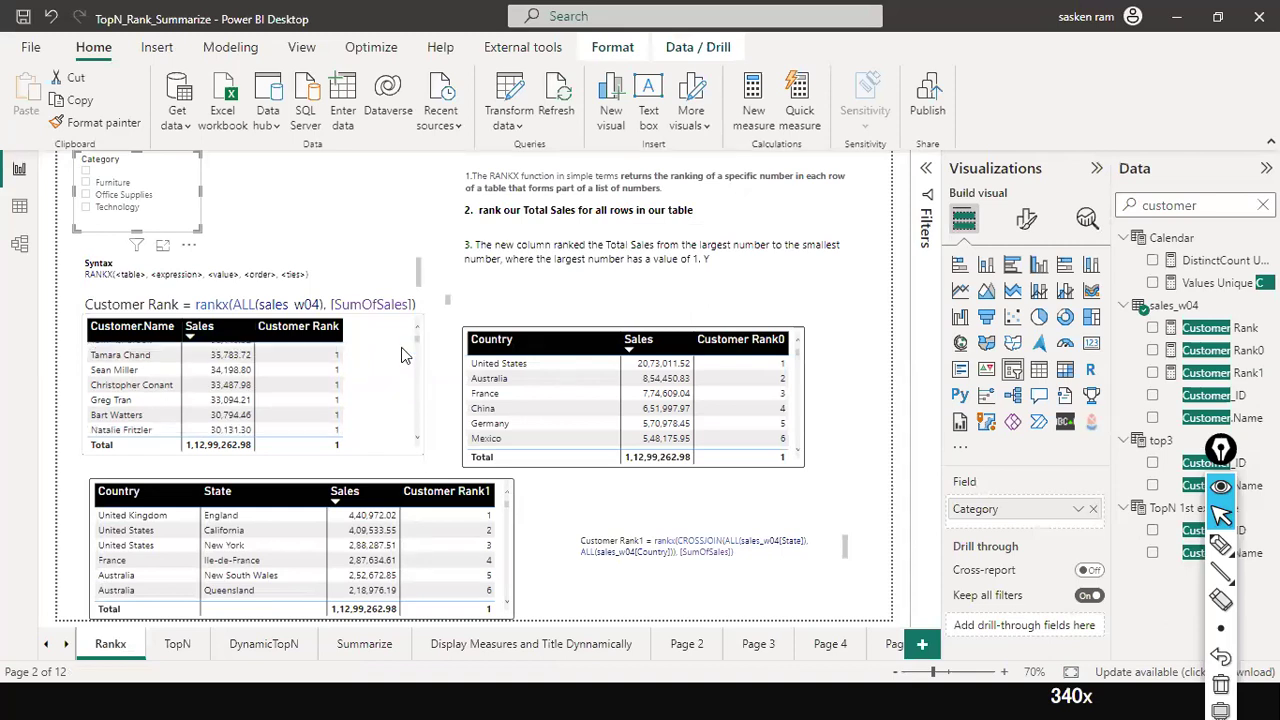
scroll(402, 352, "down", 5)
scroll(401, 347, "down", 3)
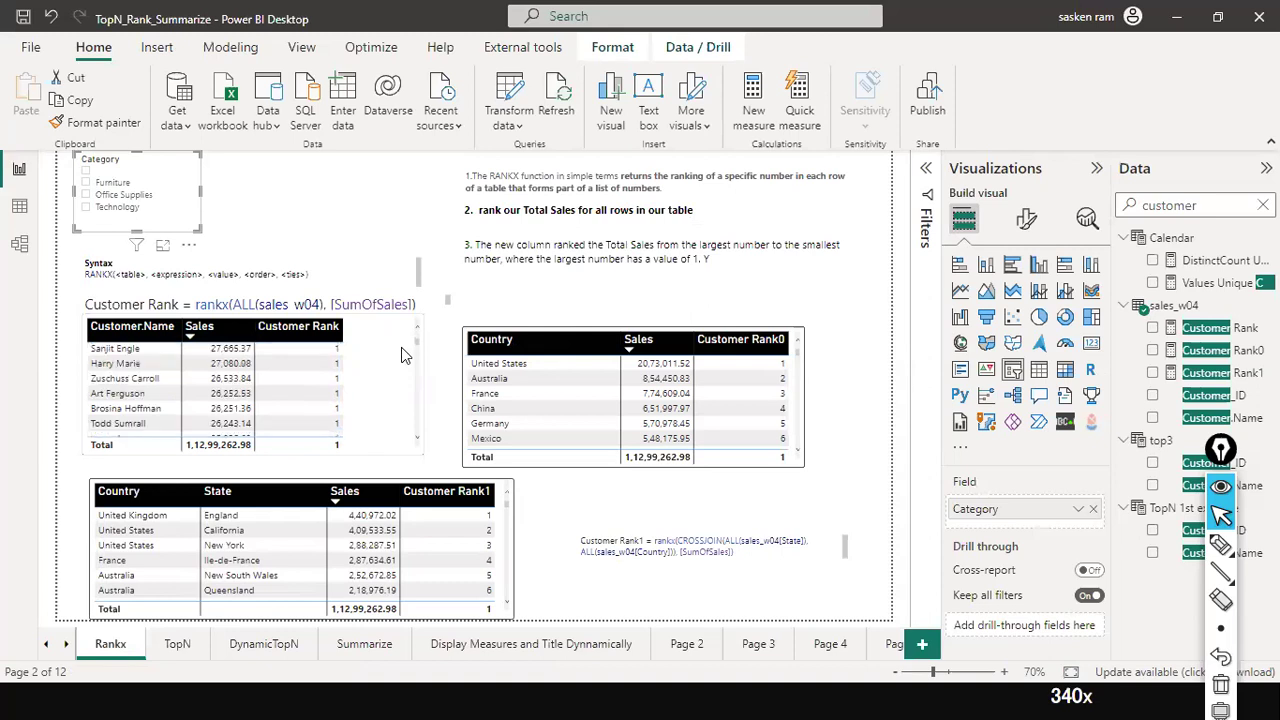
scroll(401, 347, "down", 3)
scroll(401, 347, "down", 2)
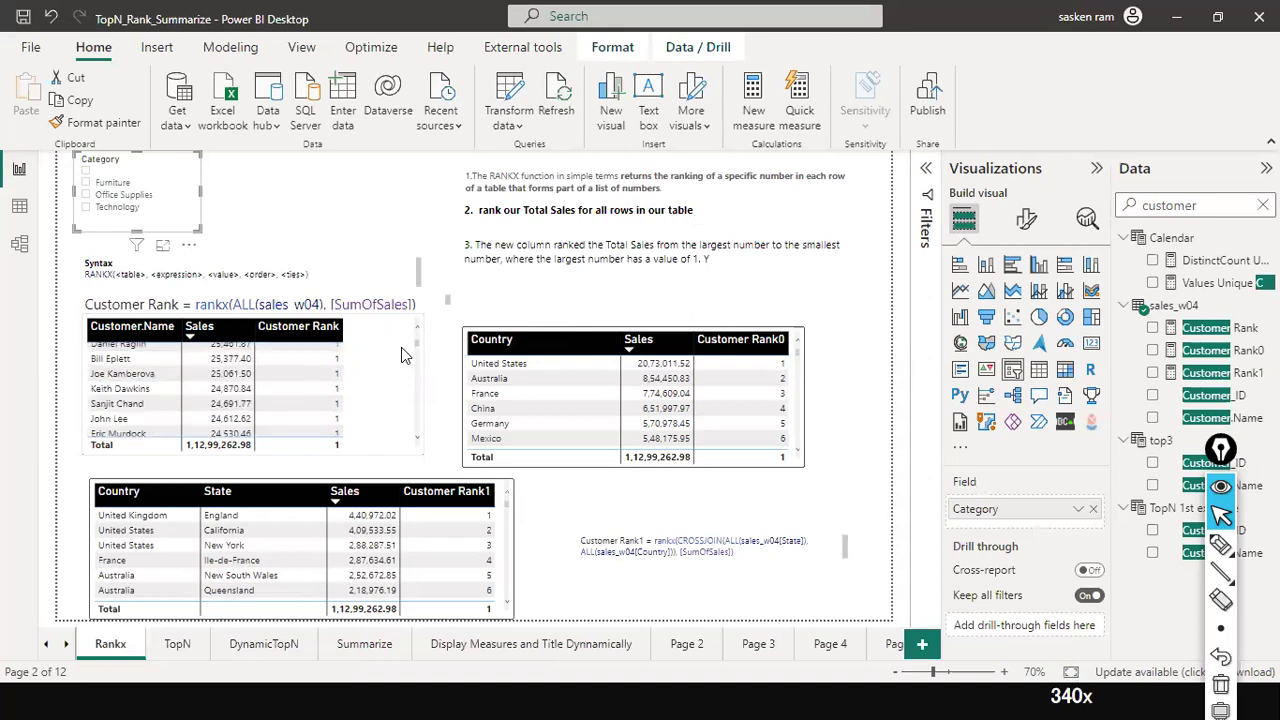
scroll(401, 347, "down", 2)
scroll(401, 347, "down", 2)
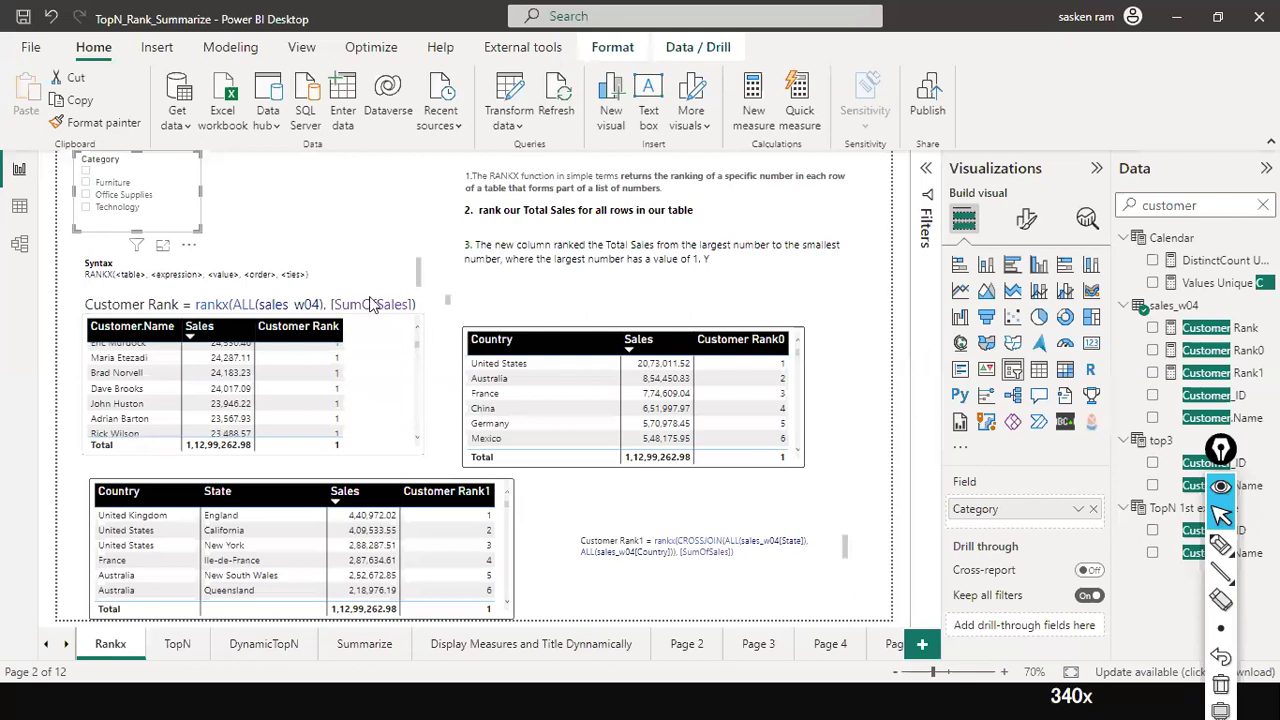
scroll(300, 390, "down", 2)
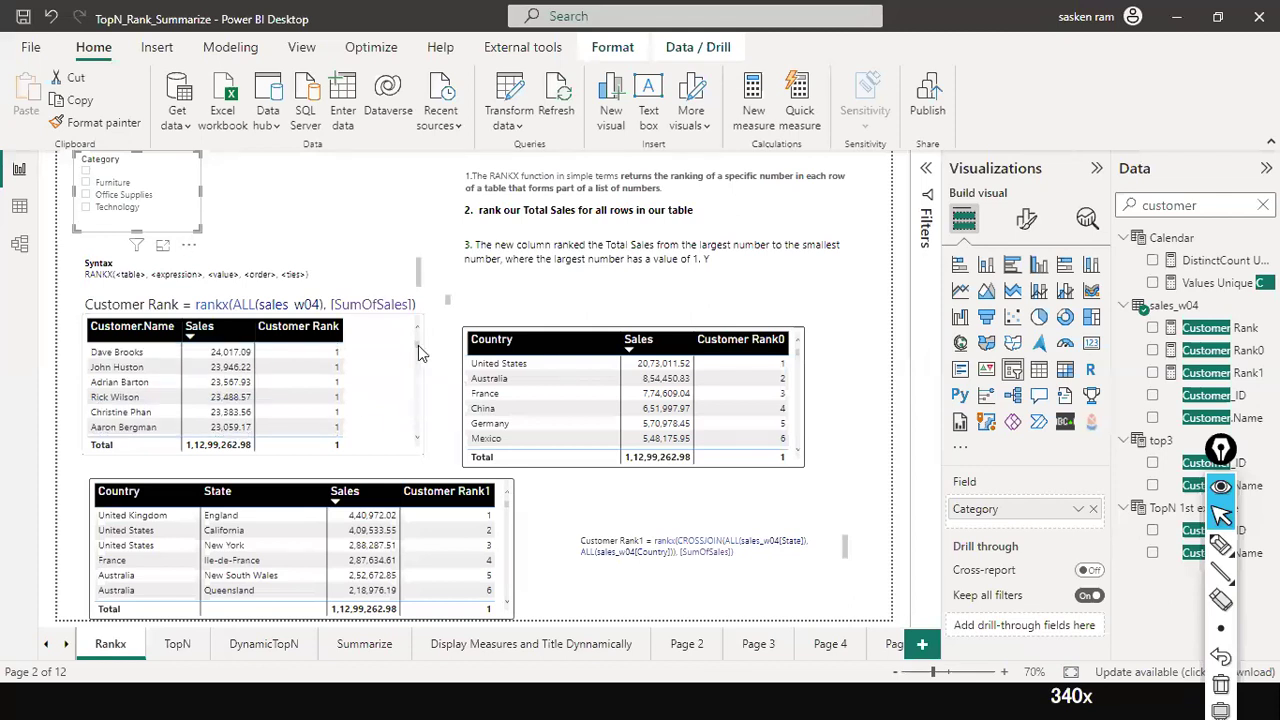
scroll(420, 352, "down", 2)
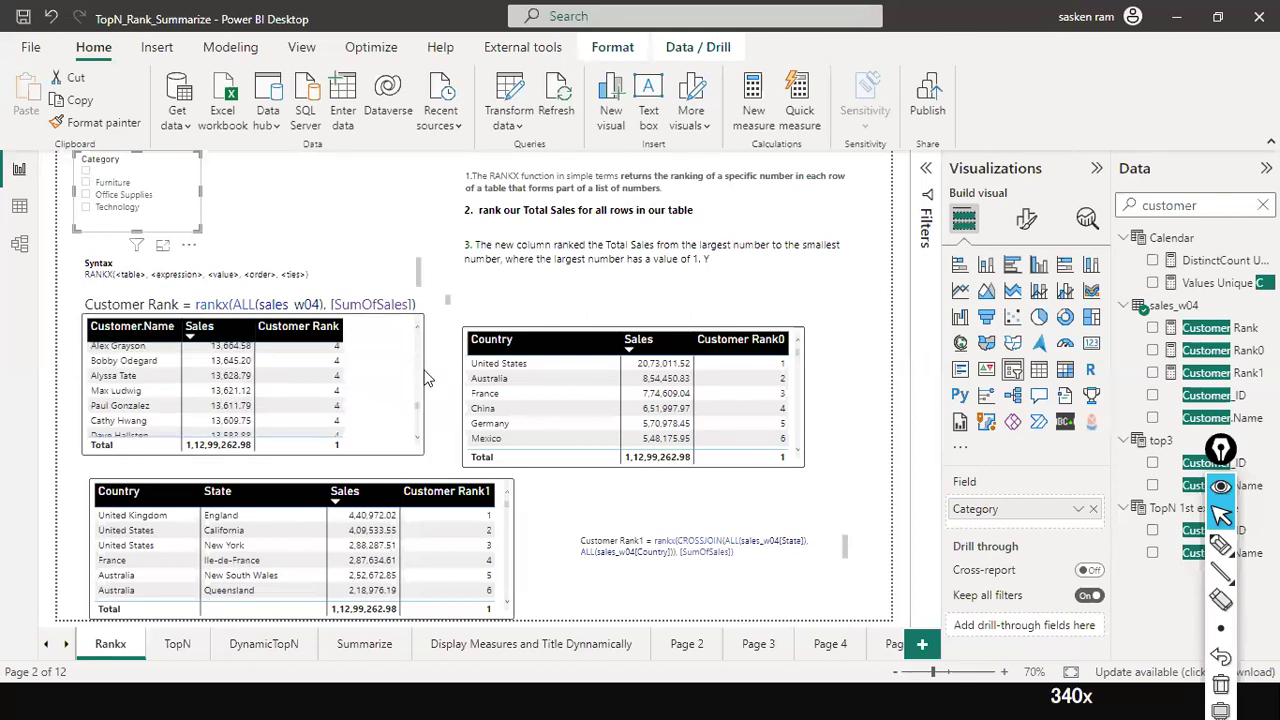
scroll(428, 368, "down", 2)
scroll(432, 352, "up", 10)
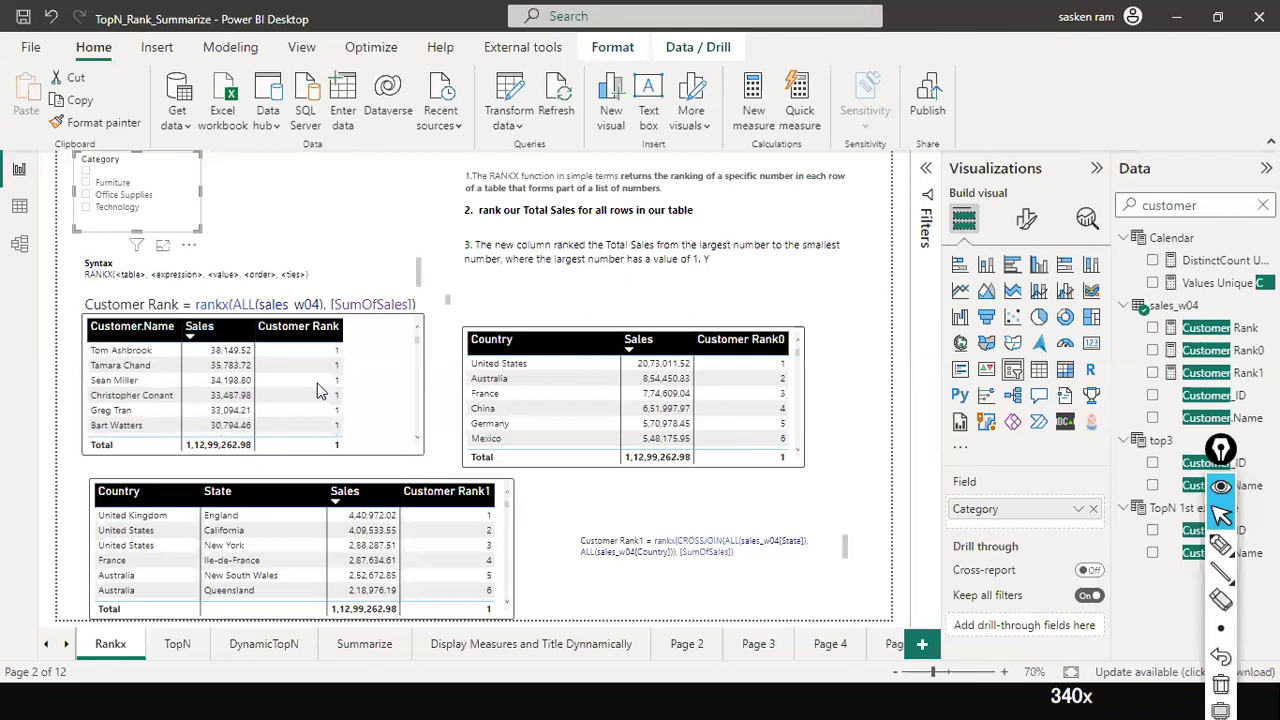
Step: Find where Customer Rank changes from 1 to 2 in the customer table and compare the Sales values around it
scroll(300, 378, "down", 2)
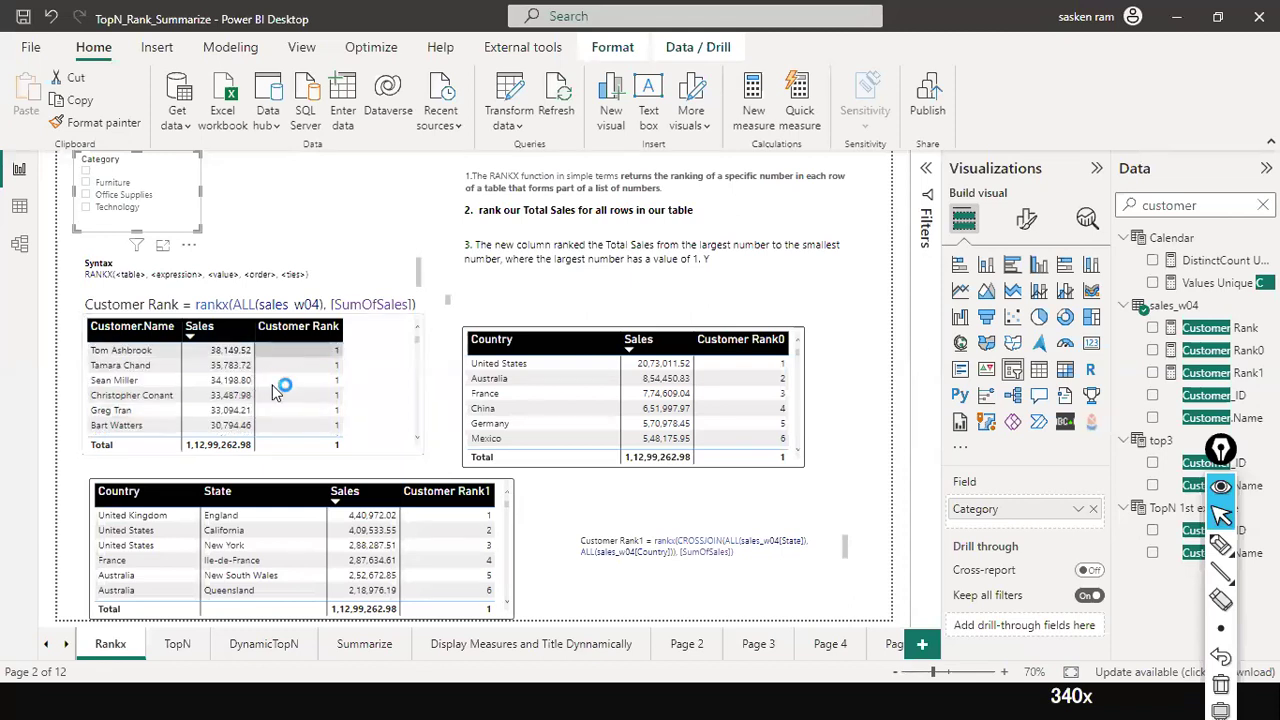
scroll(407, 375, "down", 1)
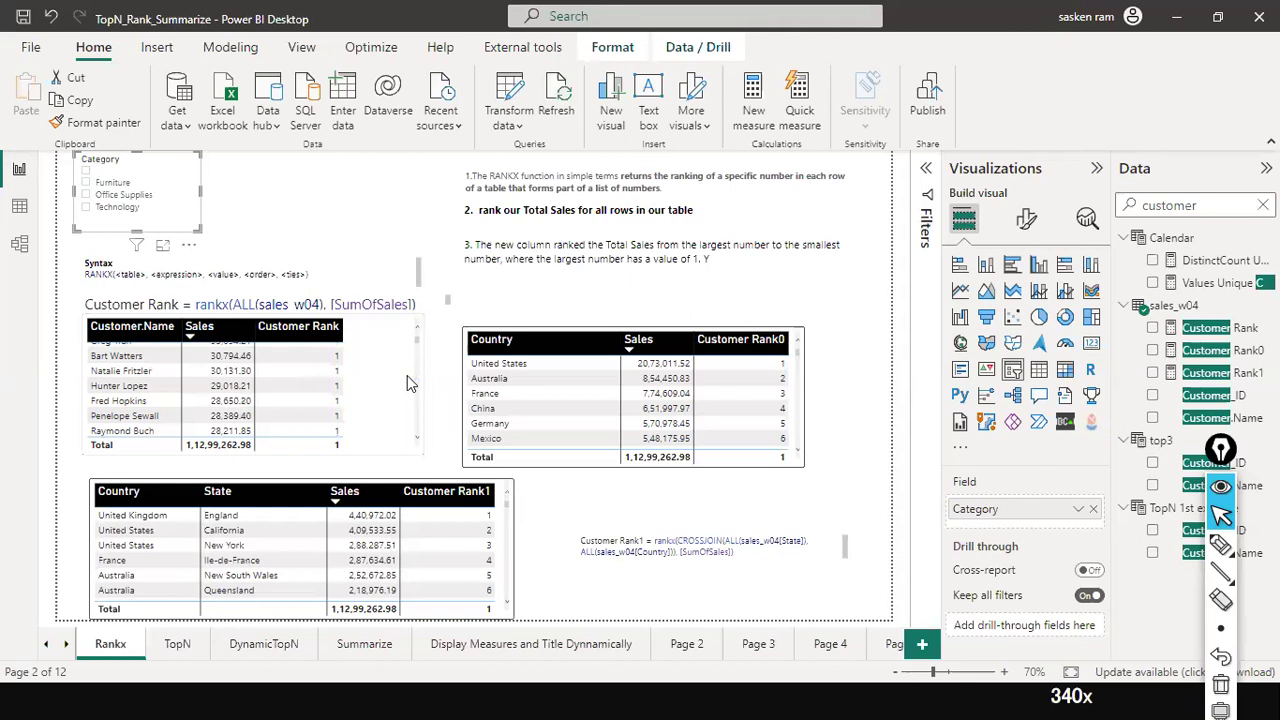
scroll(407, 375, "down", 1)
scroll(407, 375, "down", 1)
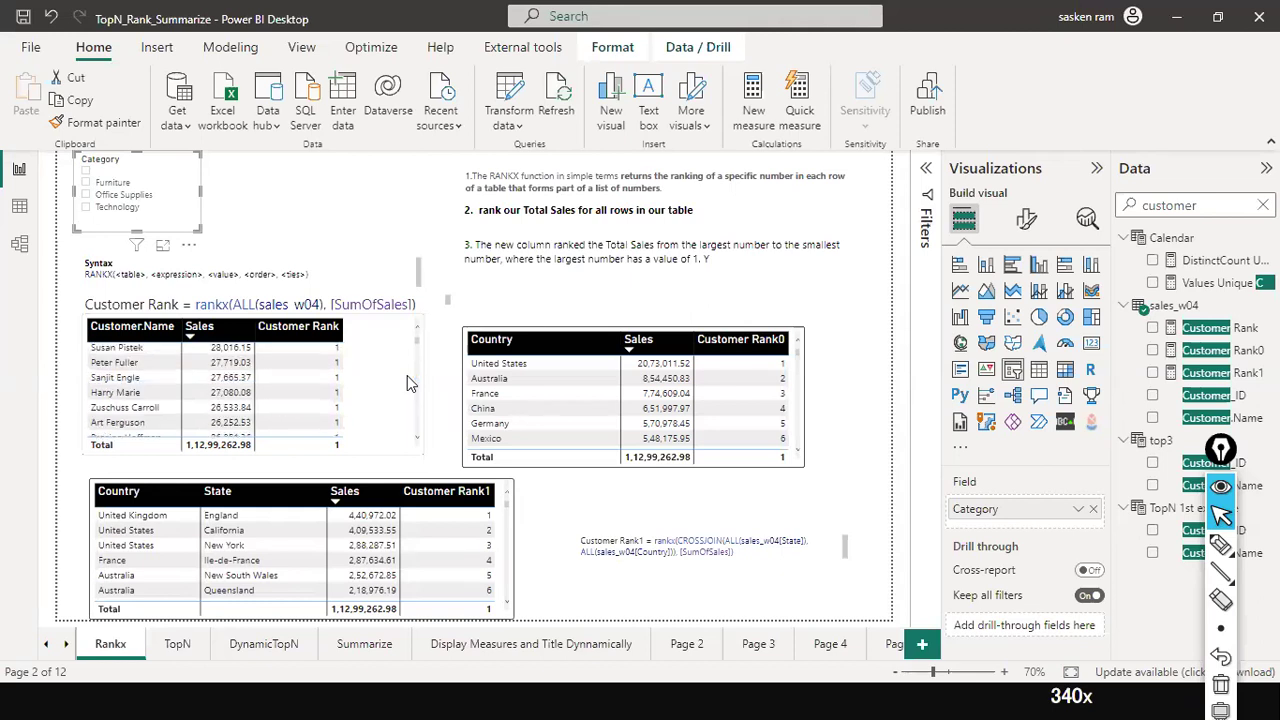
scroll(407, 375, "down", 1)
scroll(410, 390, "down", 1)
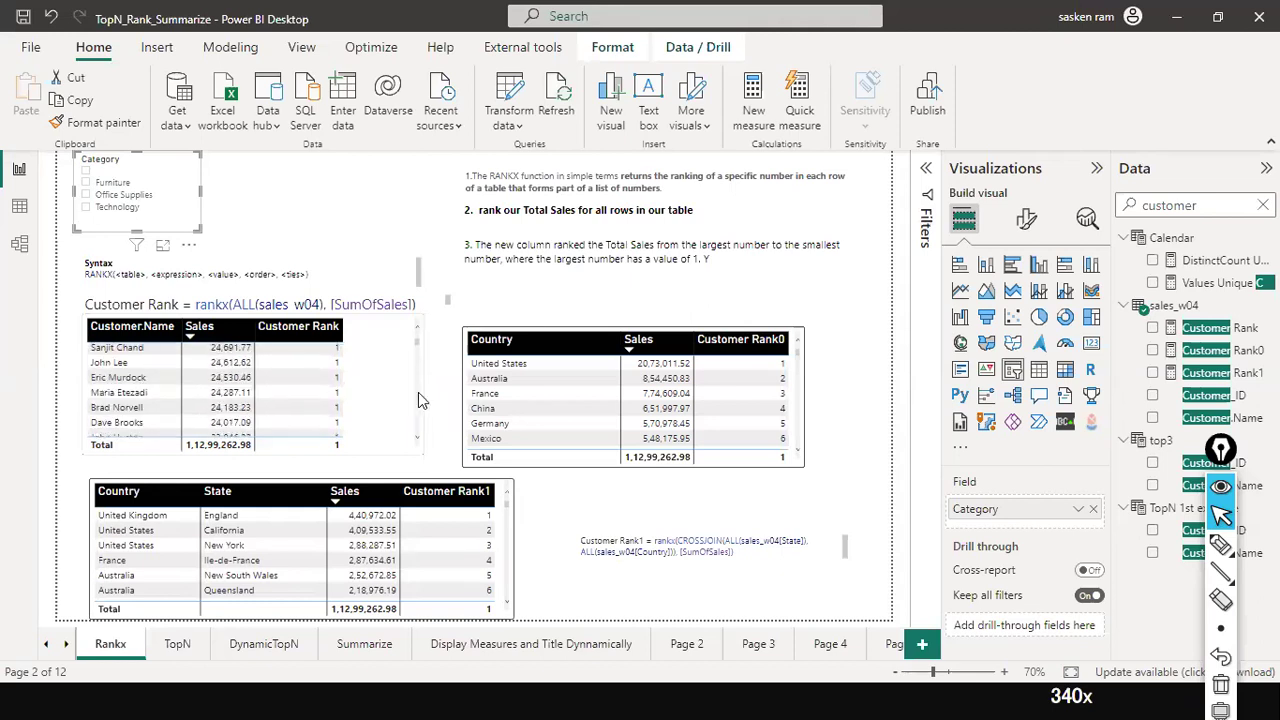
left_click(418, 392)
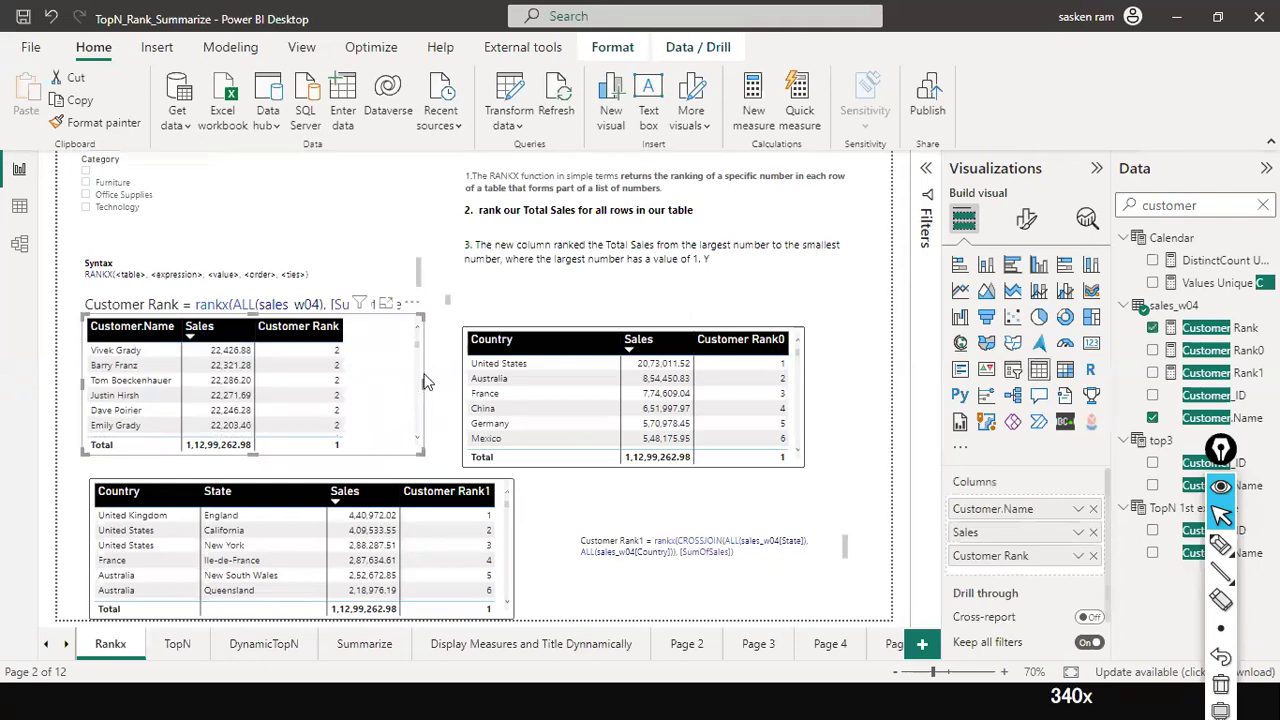
scroll(392, 383, "up", 2)
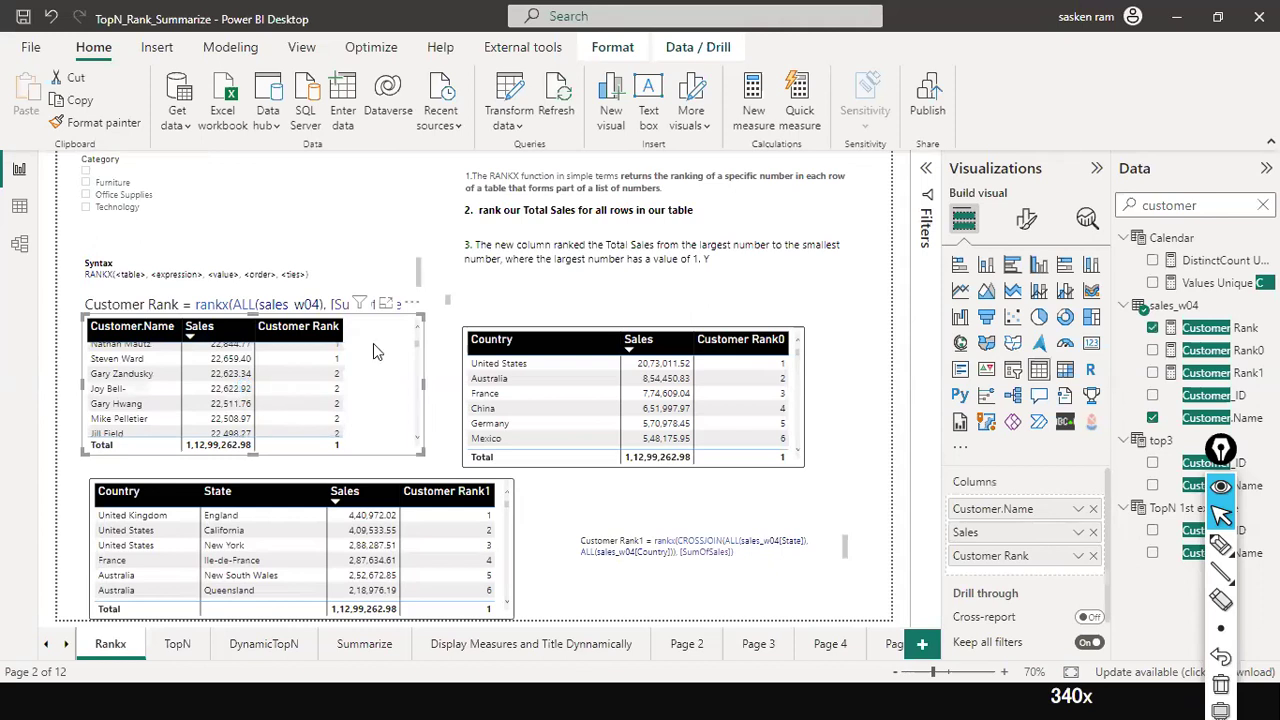
scroll(386, 374, "up", 1)
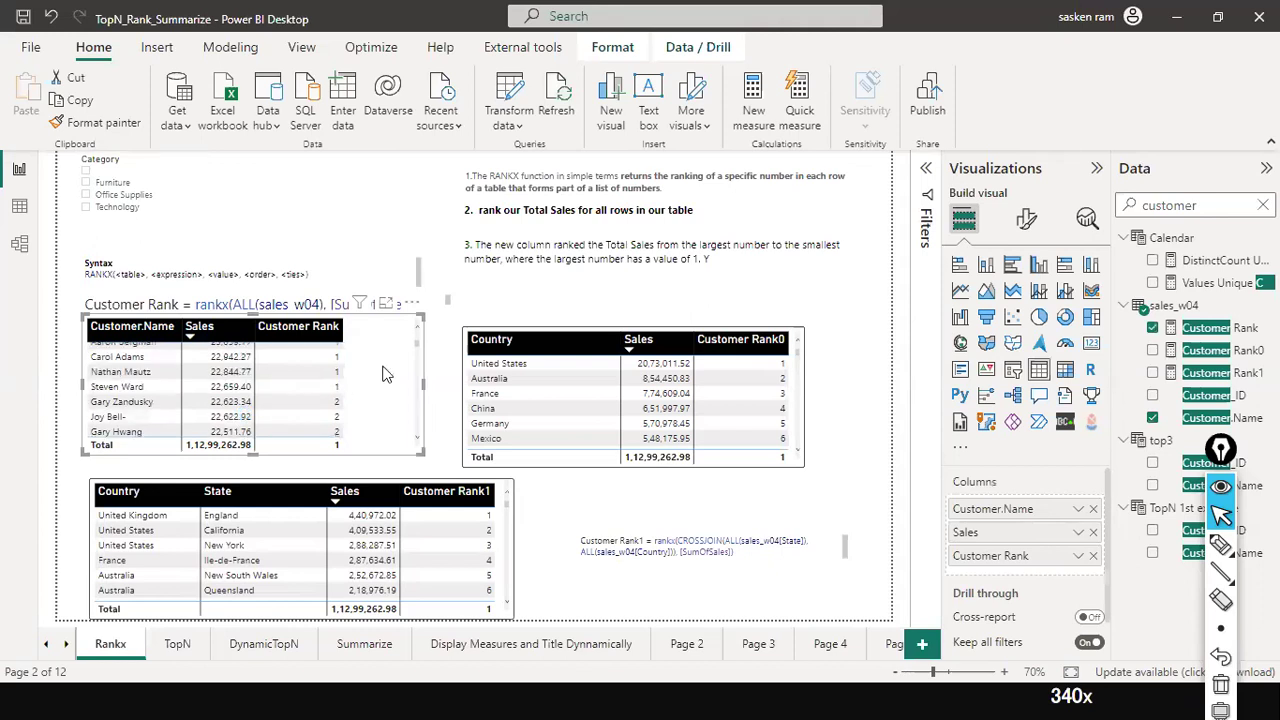
scroll(386, 374, "up", 1)
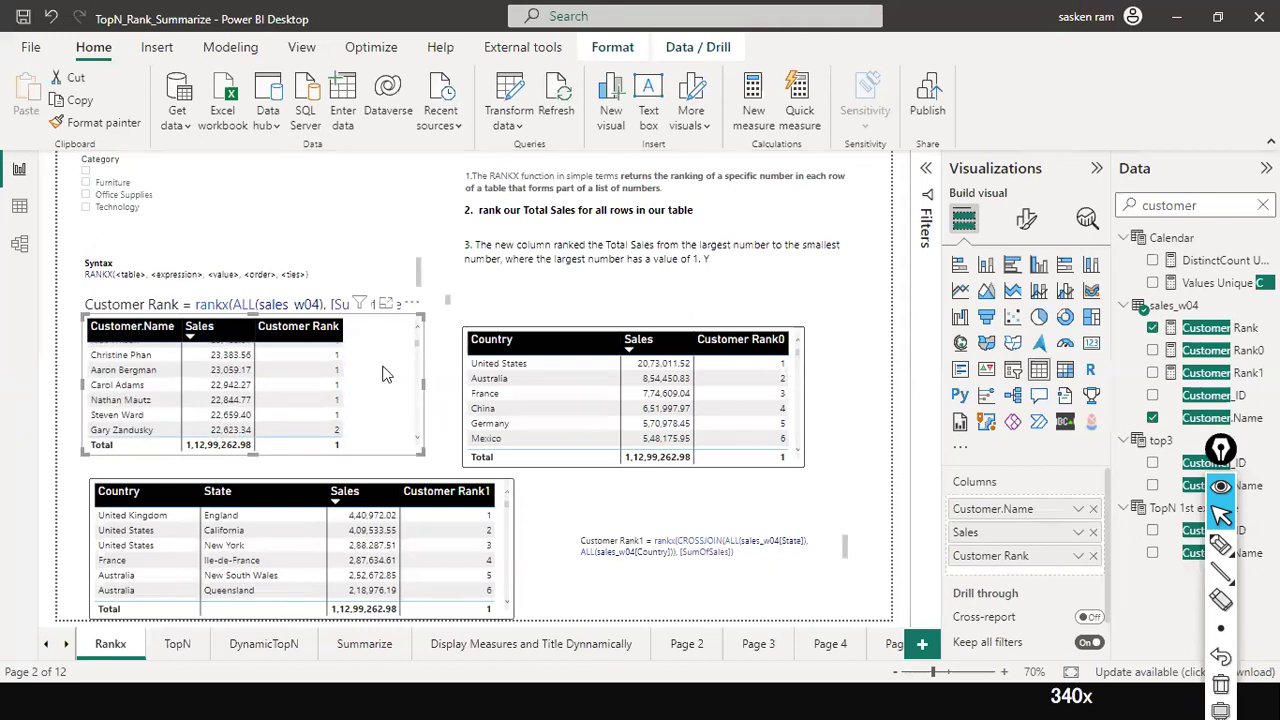
scroll(386, 374, "up", 1)
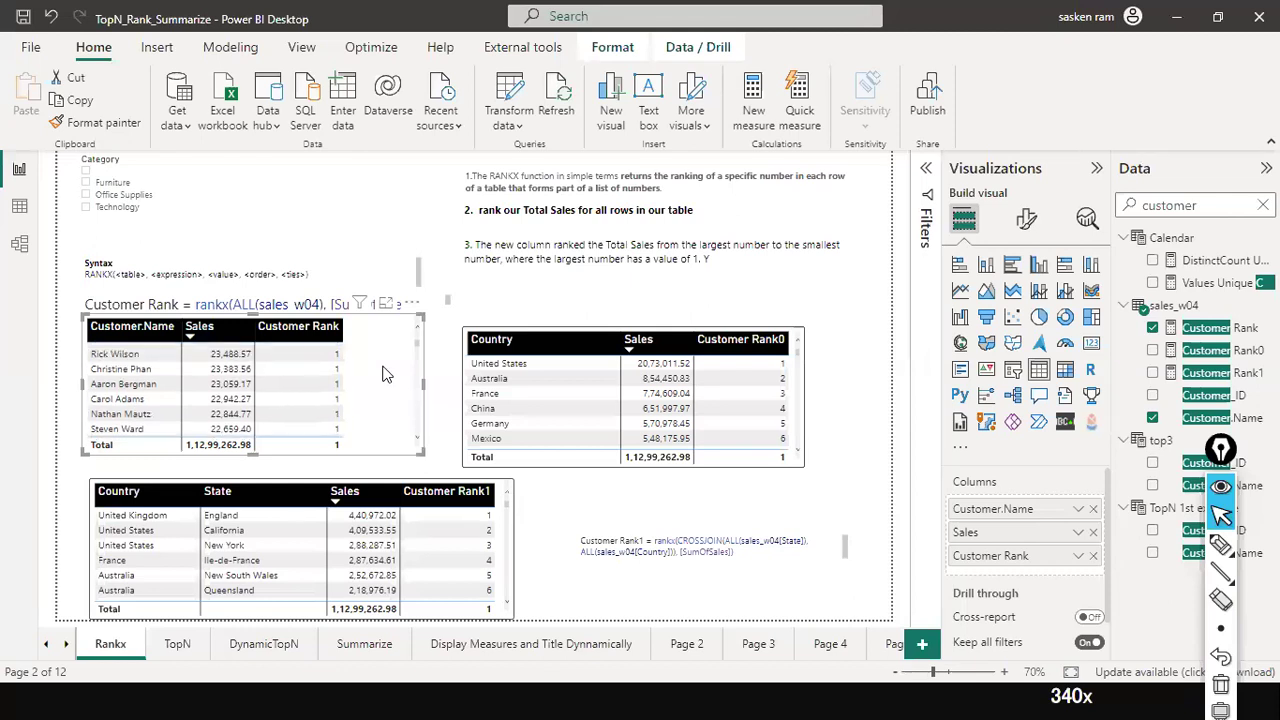
scroll(386, 374, "down", 1)
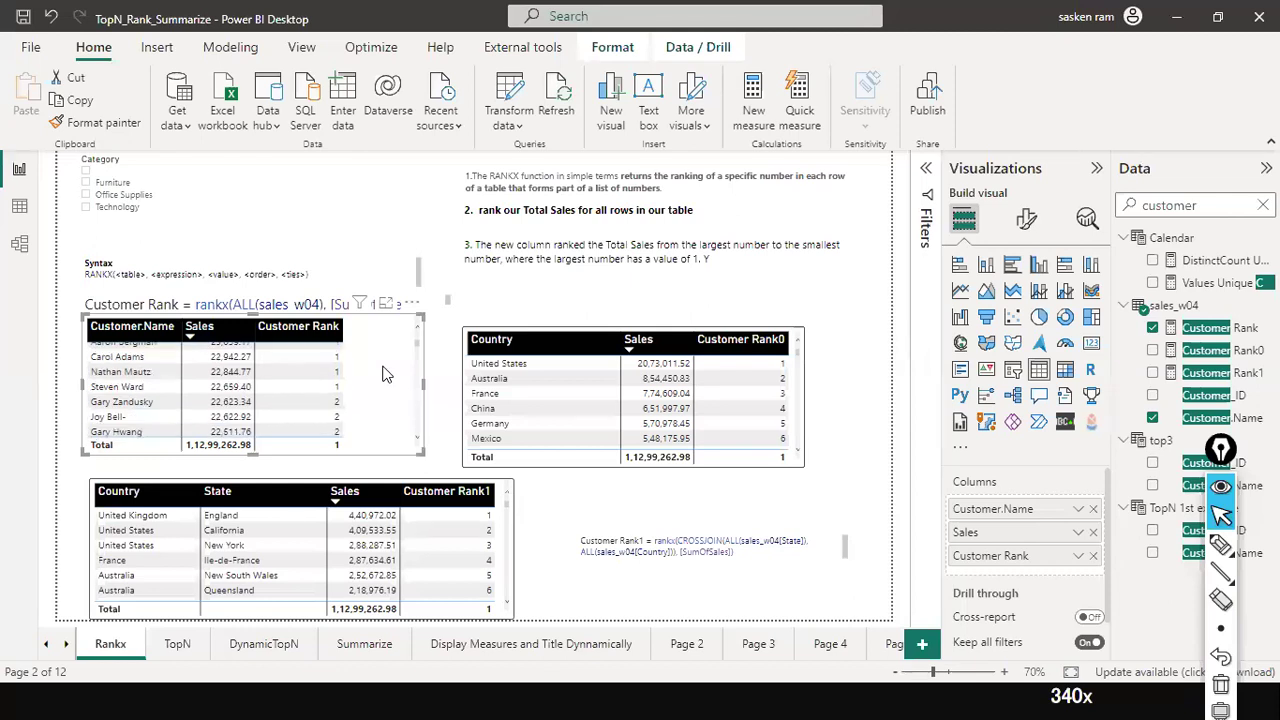
scroll(386, 374, "down", 1)
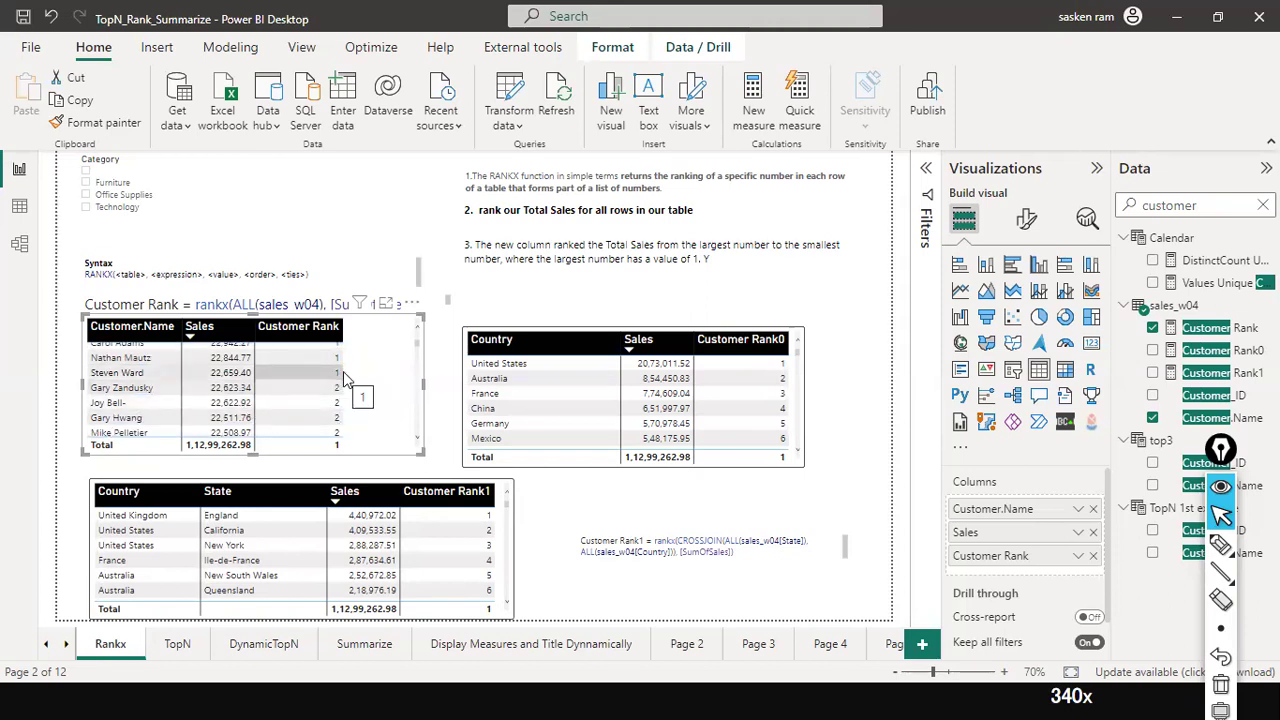
scroll(345, 378, "up", 1)
scroll(345, 378, "up", 2)
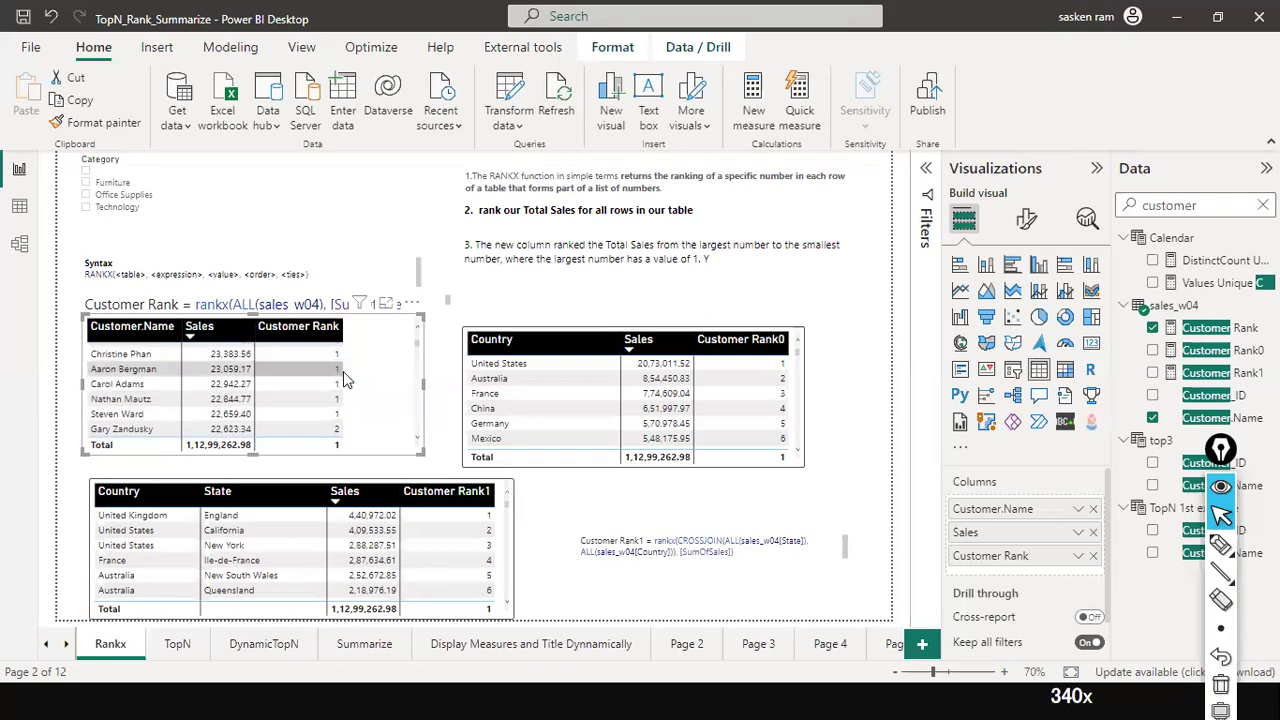
scroll(345, 378, "down", 1)
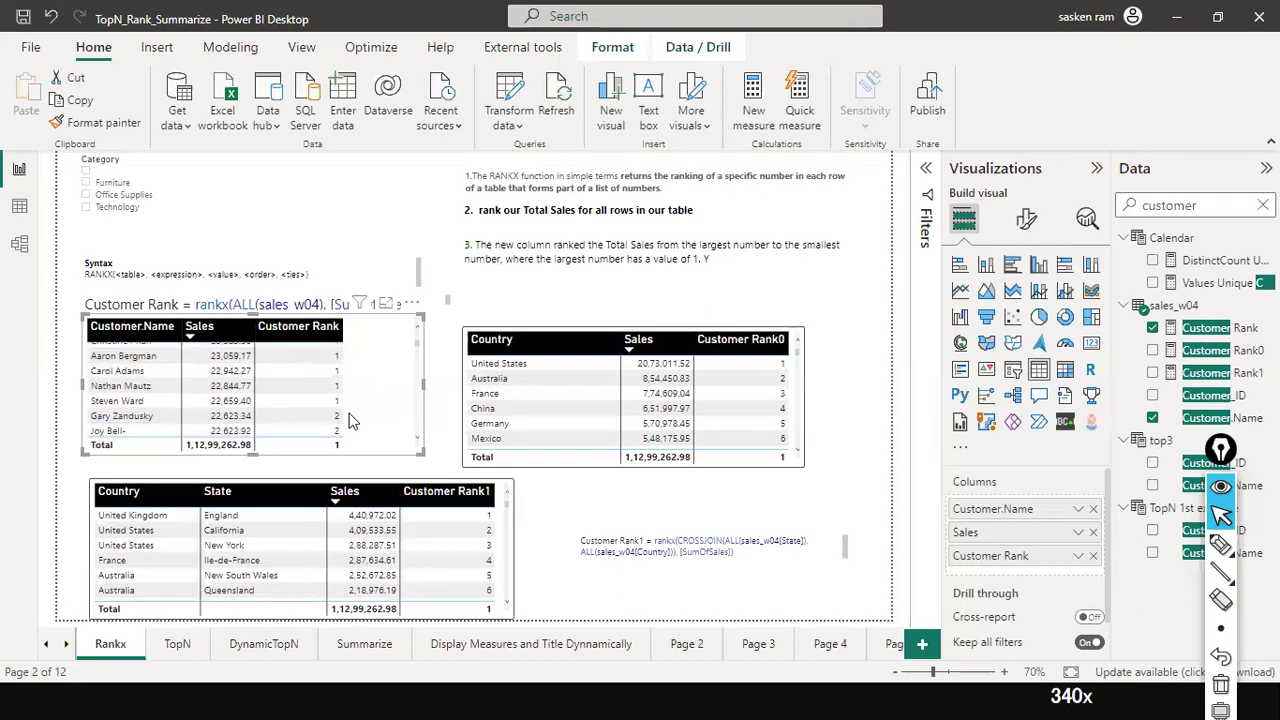
scroll(350, 422, "down", 1)
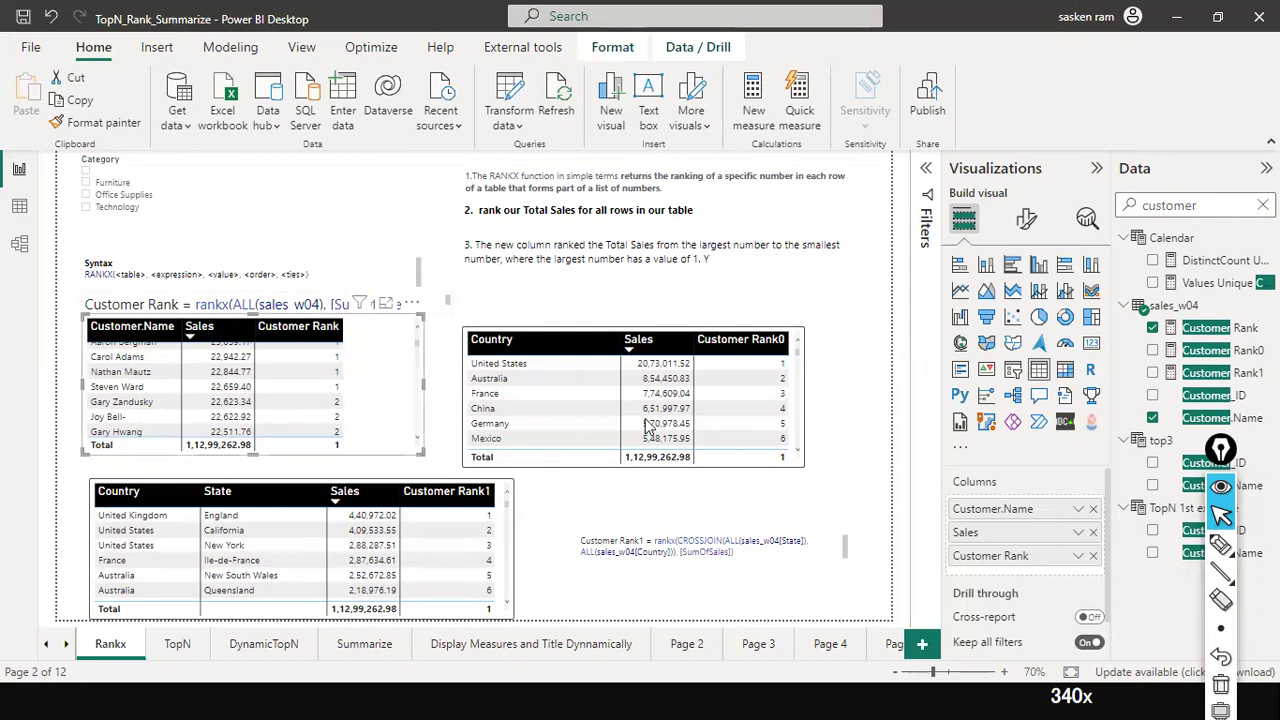
Step: Add Dense as the ties argument after desc in the Customer Rank measure, commit the formula, and highlight Dense
left_click(1222, 328)
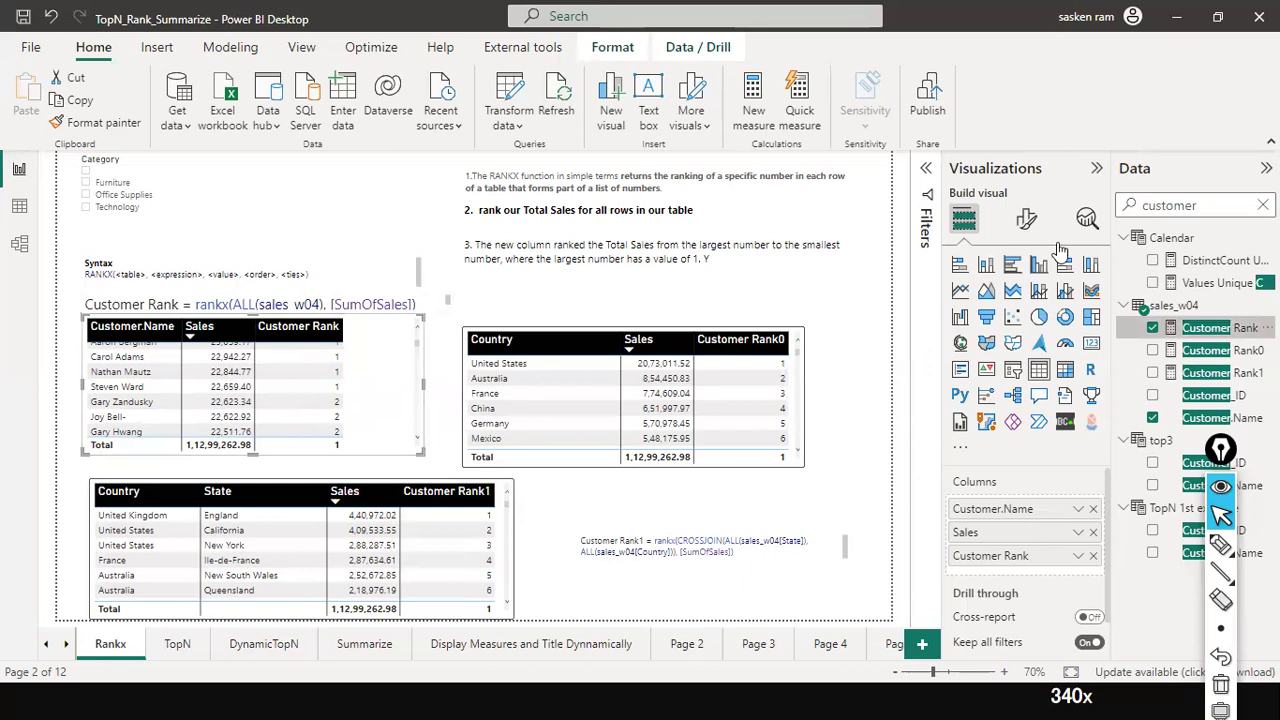
left_click(479, 170)
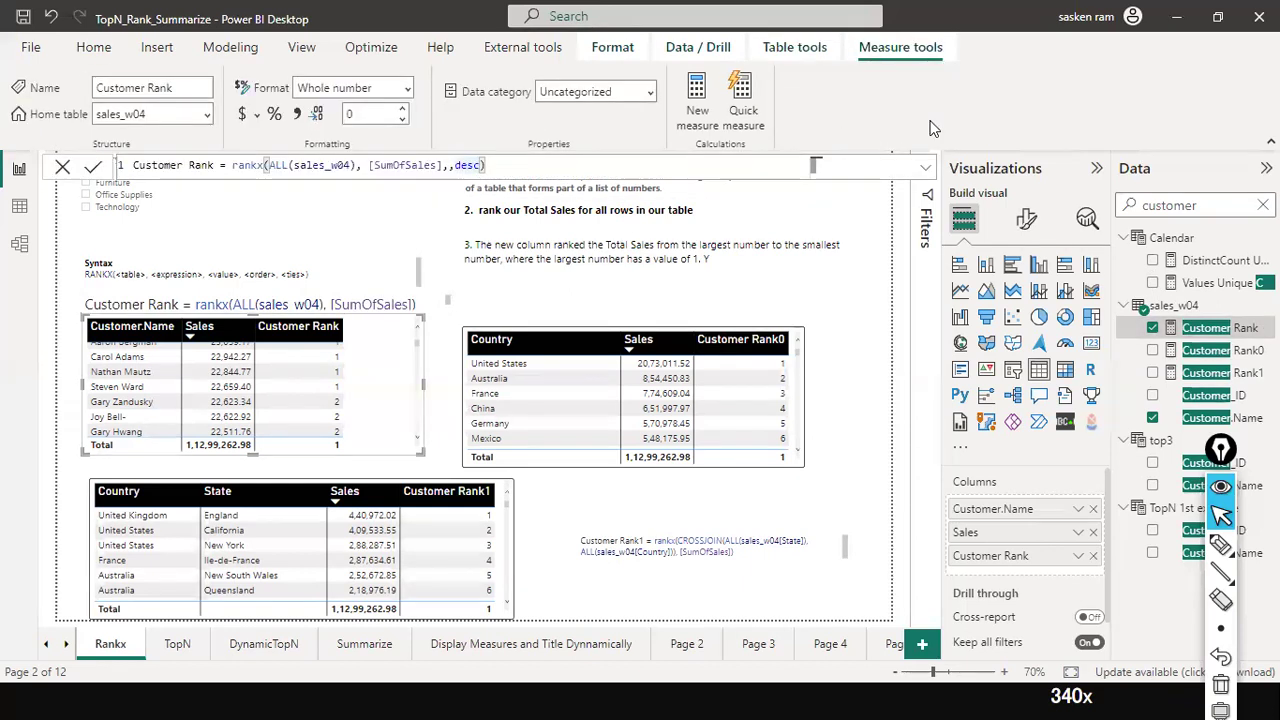
type(",d")
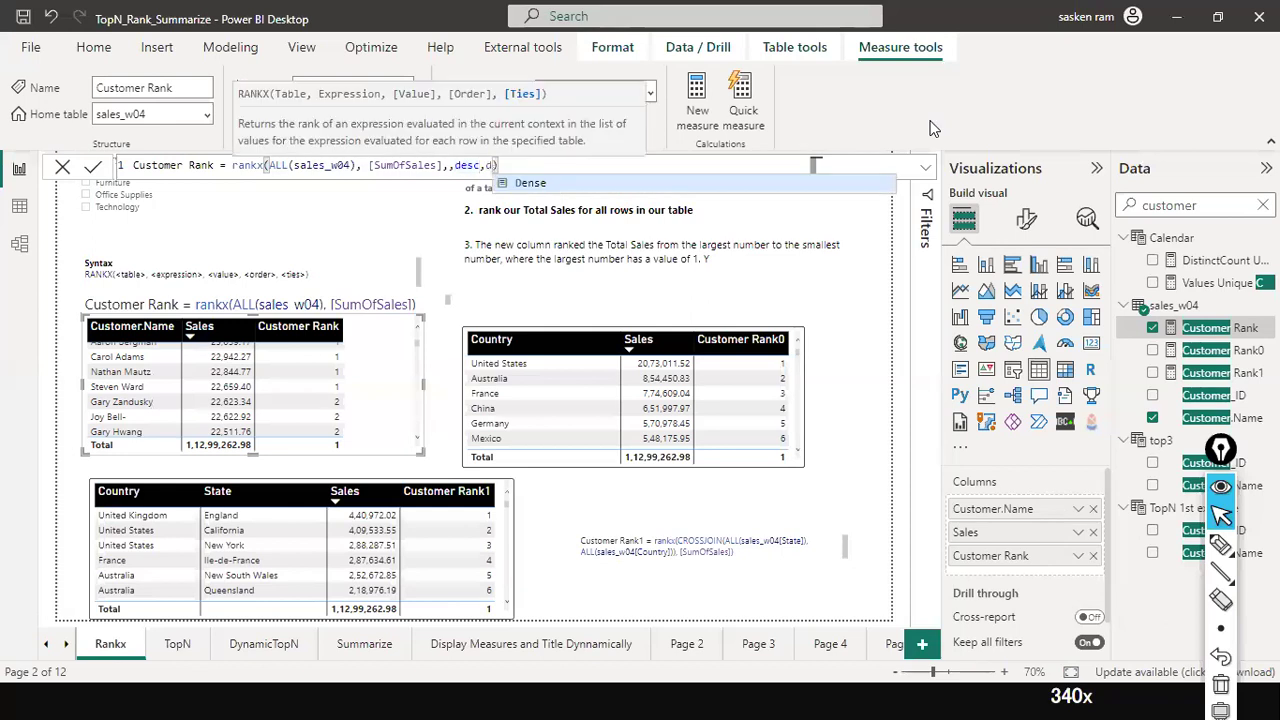
key("Tab")
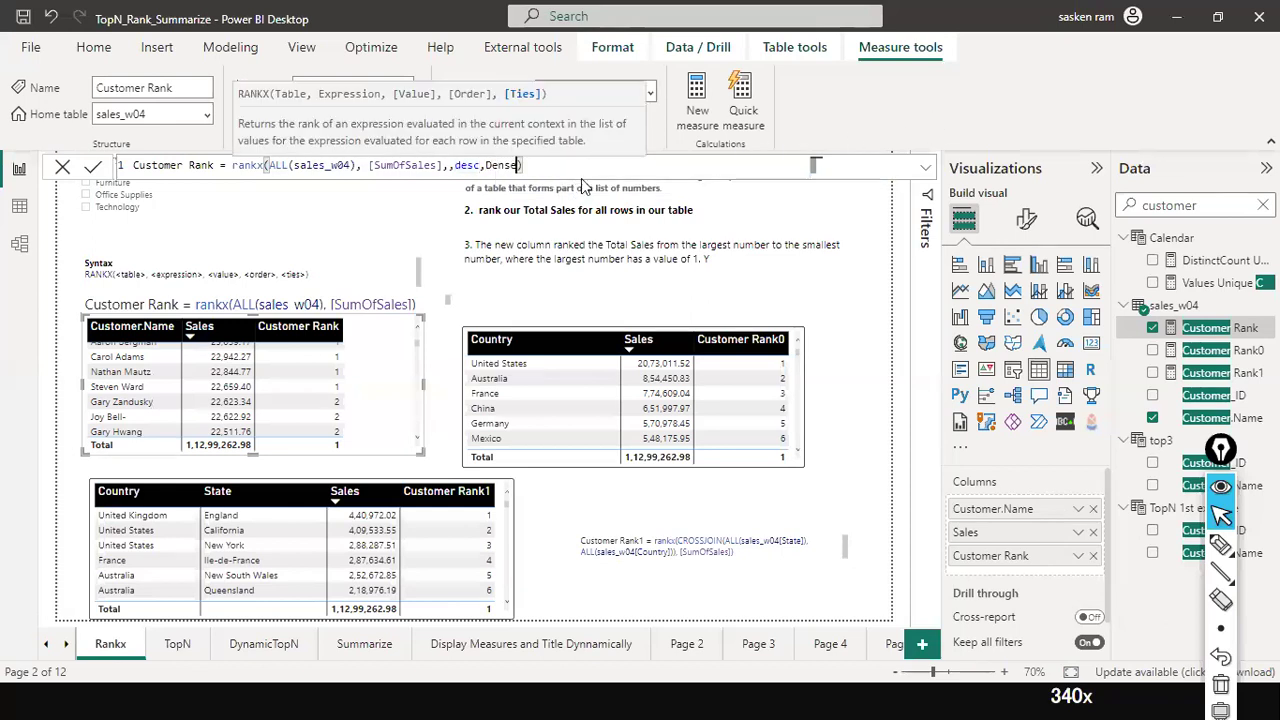
type(")")
key("Return")
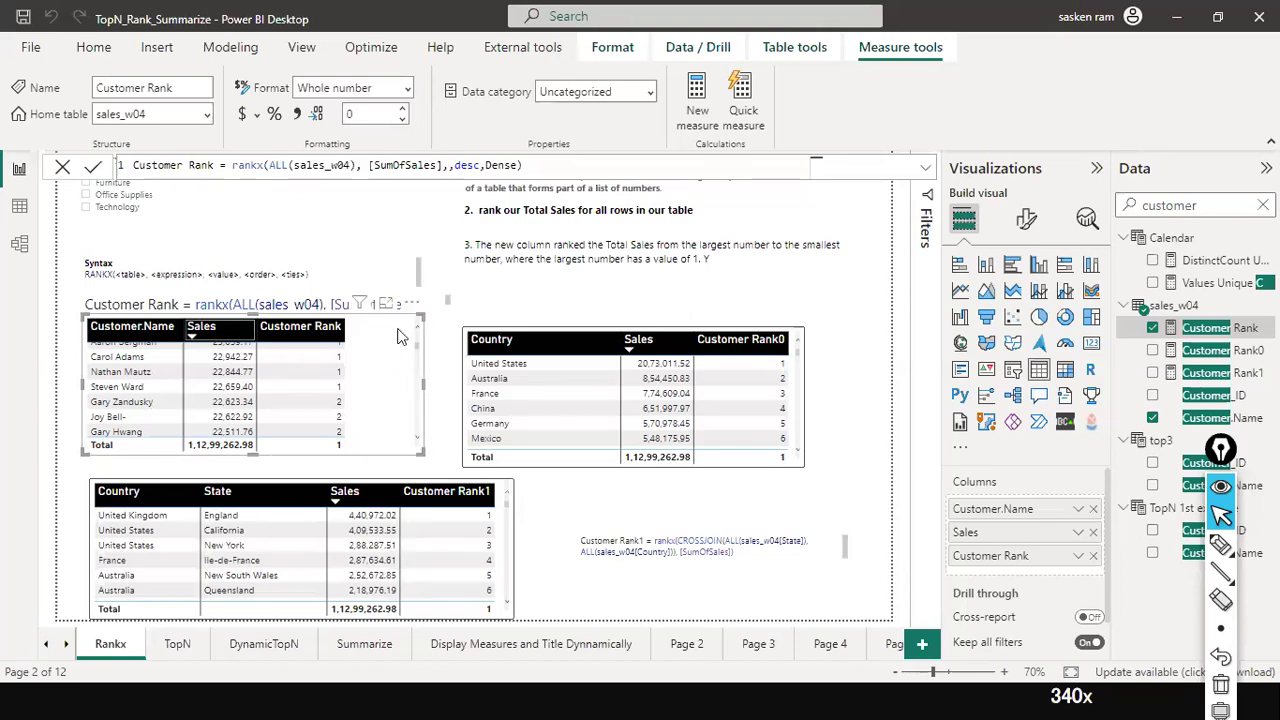
double_click(493, 165)
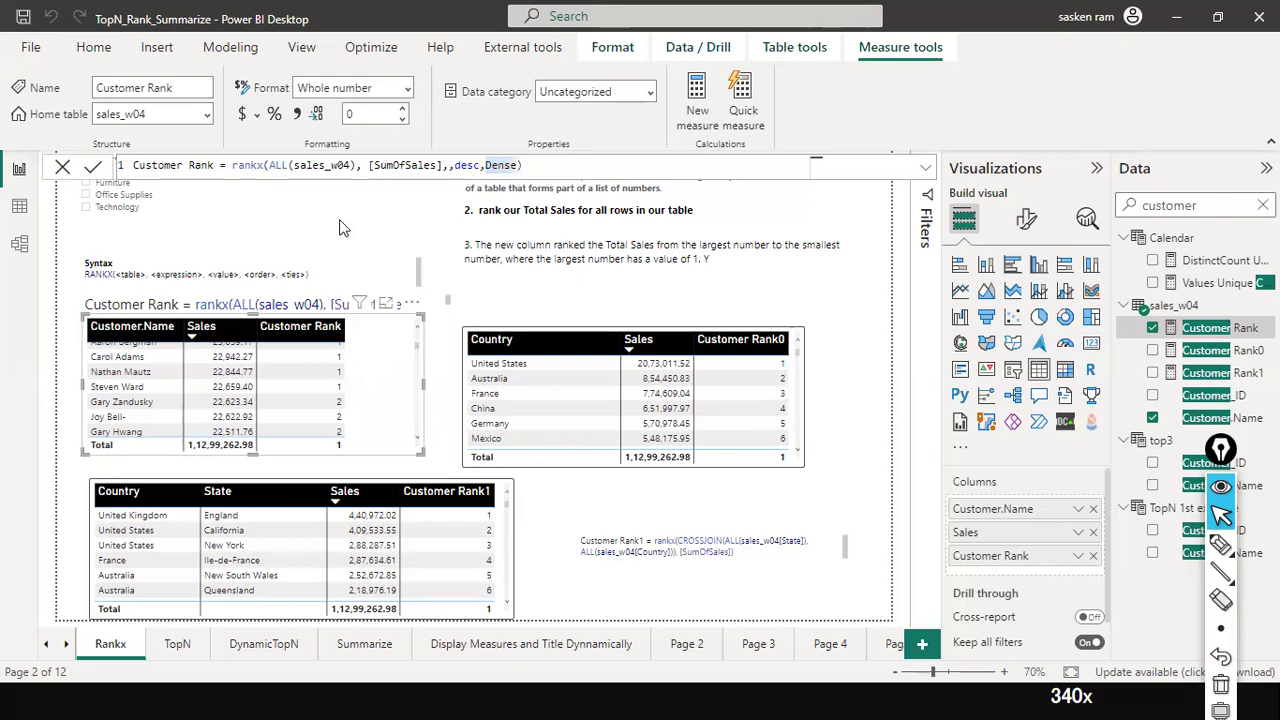
Step: Highlight ALL in the Customer Rank formula and examine the Customer Rank values of the highest-selling customers in the customer table
double_click(277, 166)
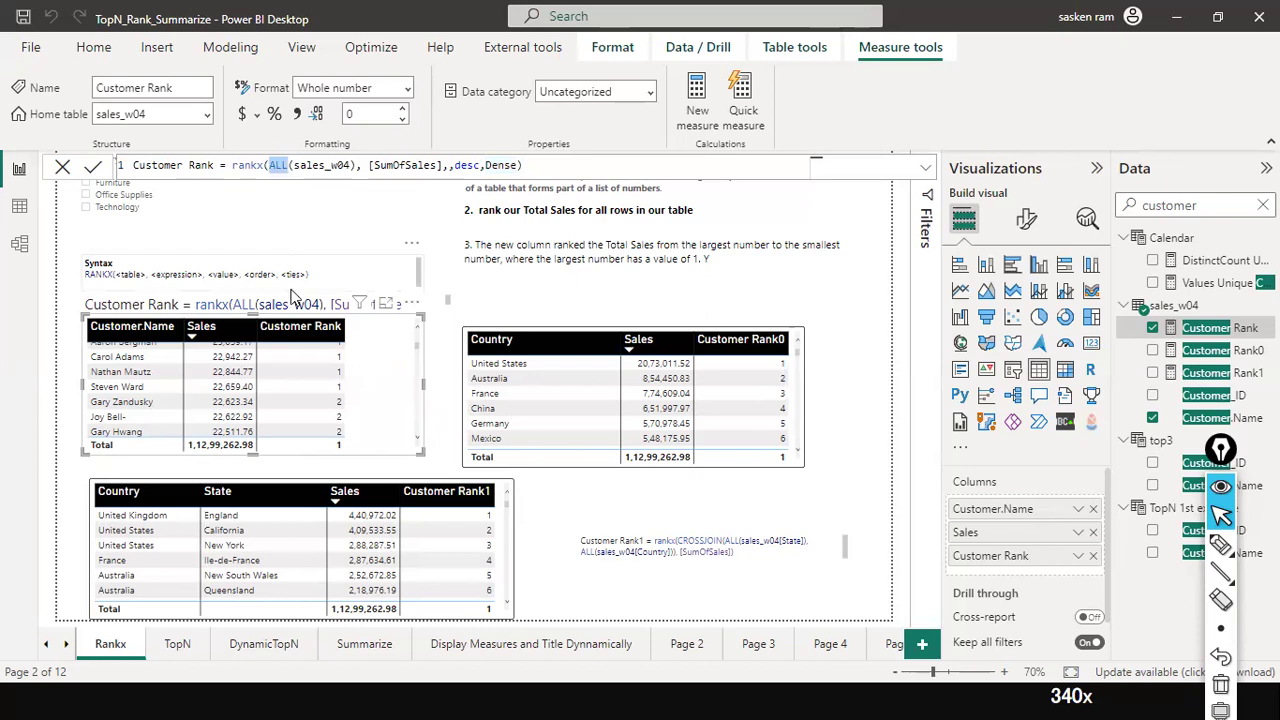
scroll(360, 439, "up", 5)
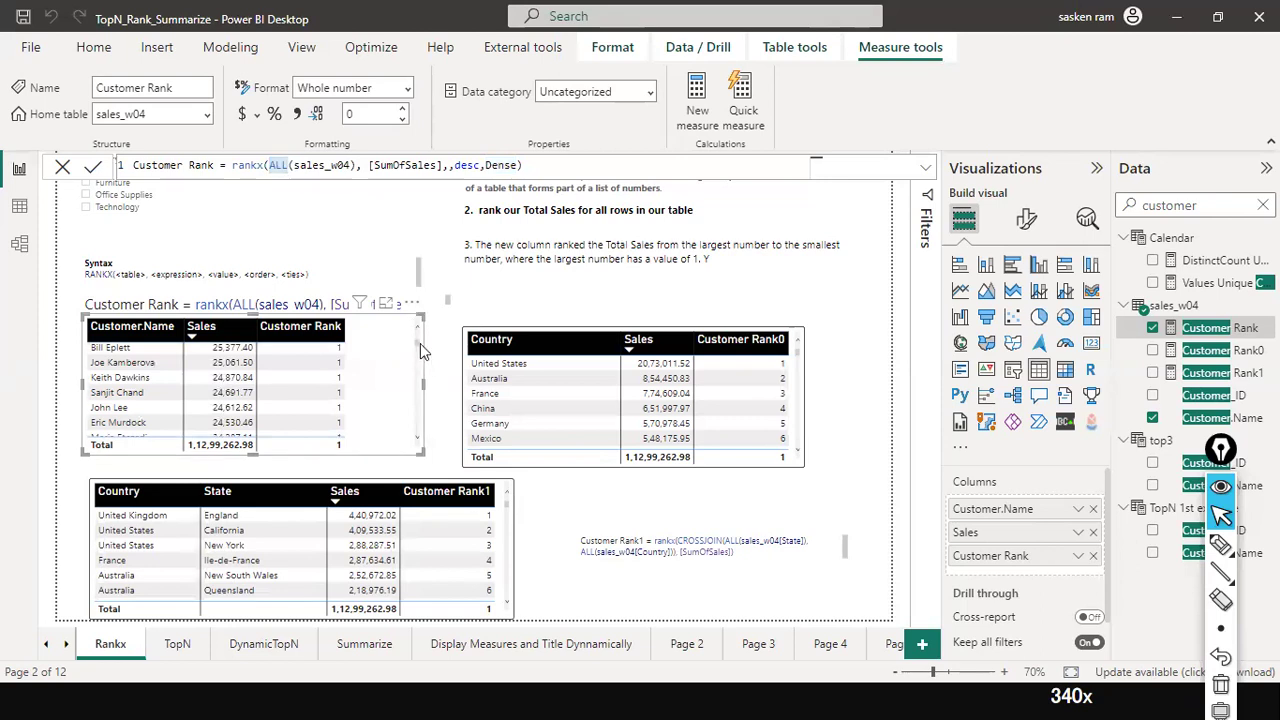
scroll(416, 343, "up", 3)
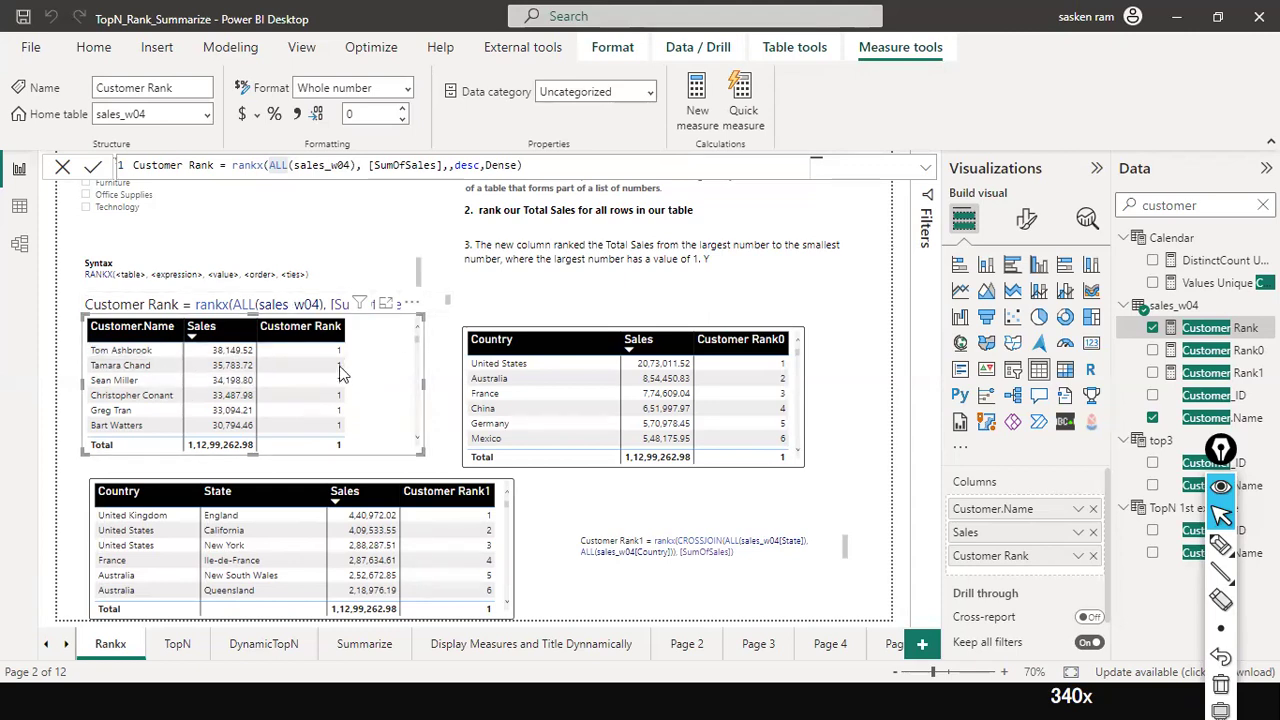
scroll(355, 405, "down", 1)
scroll(370, 420, "up", 1)
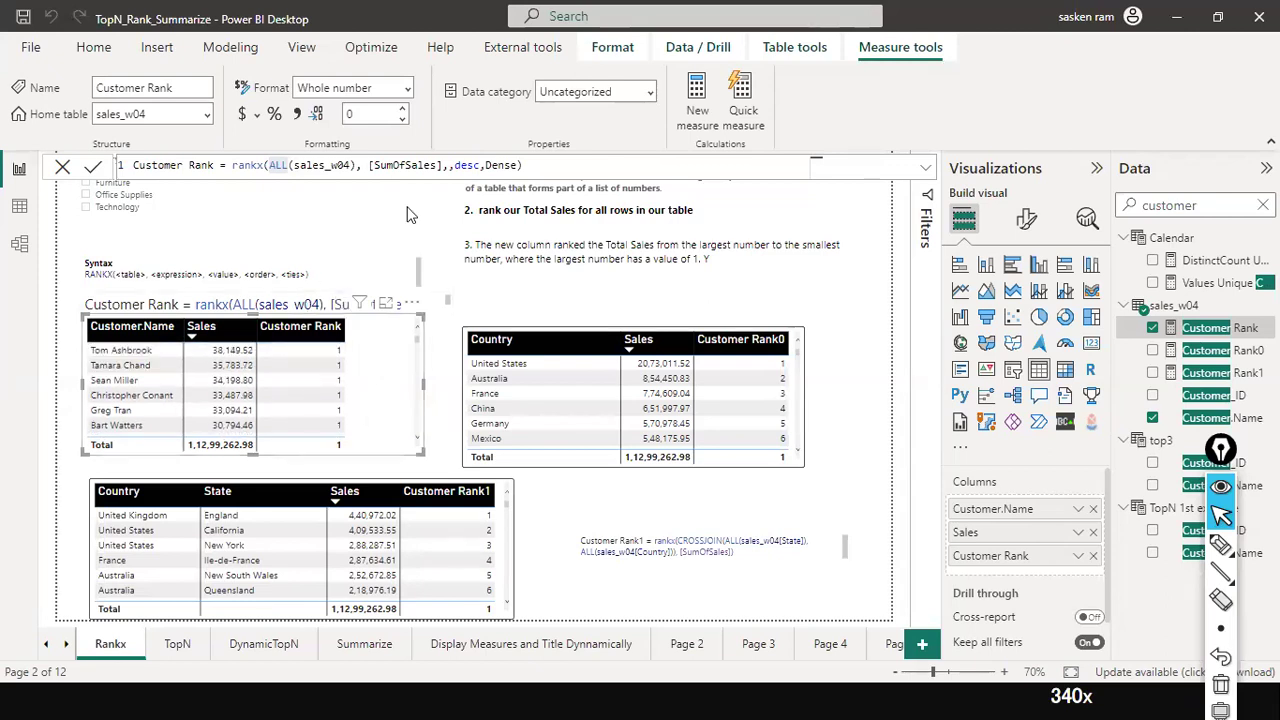
scroll(395, 415, "down", 2)
scroll(395, 415, "down", 5)
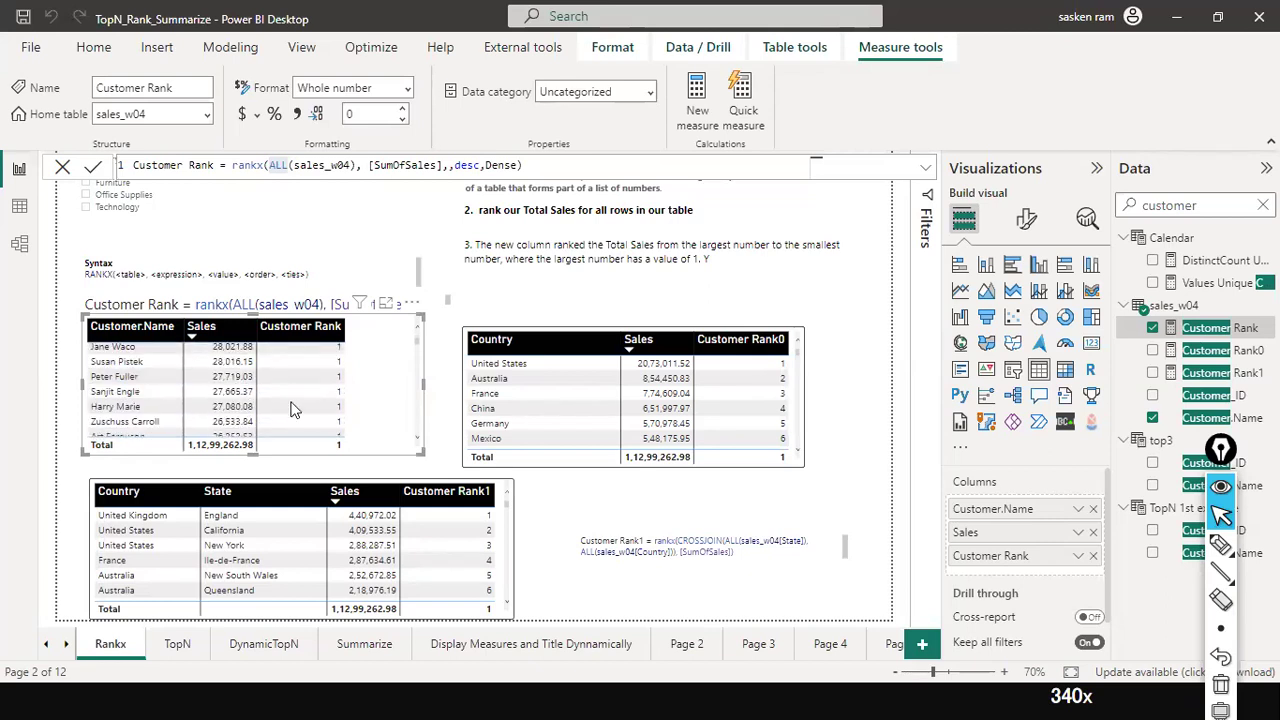
scroll(387, 393, "up", 5)
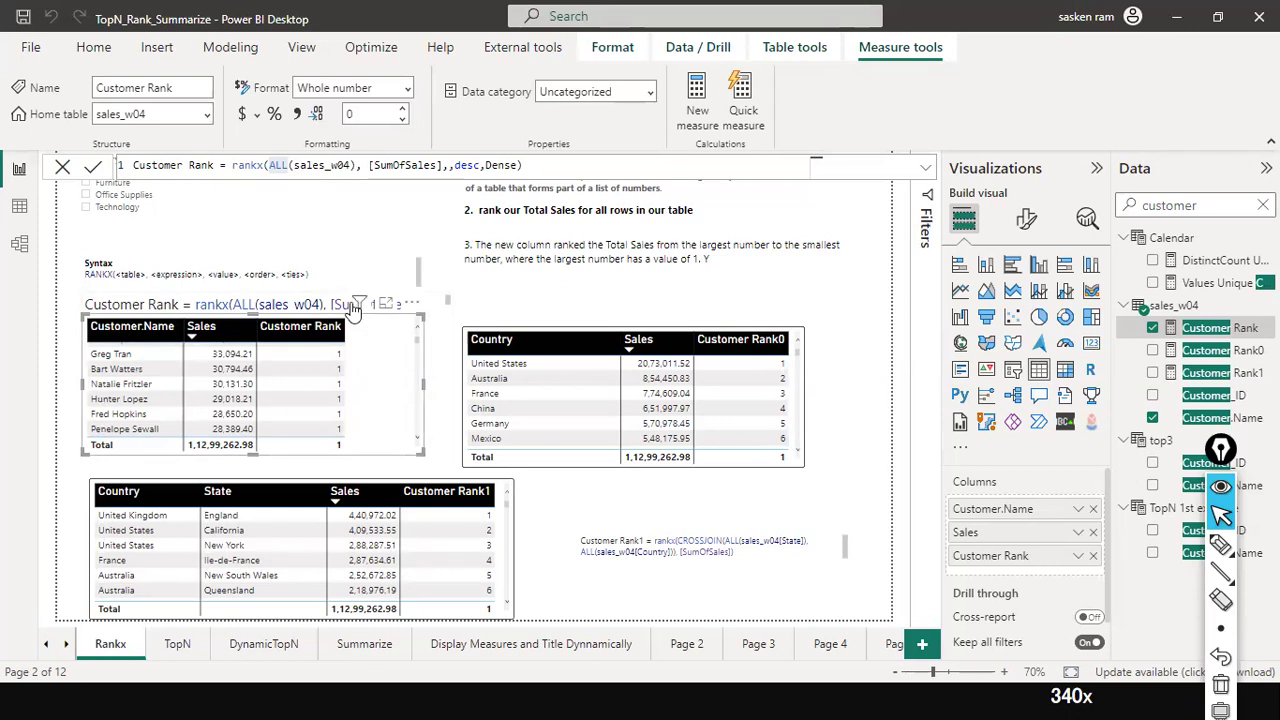
scroll(300, 390, "up", 3)
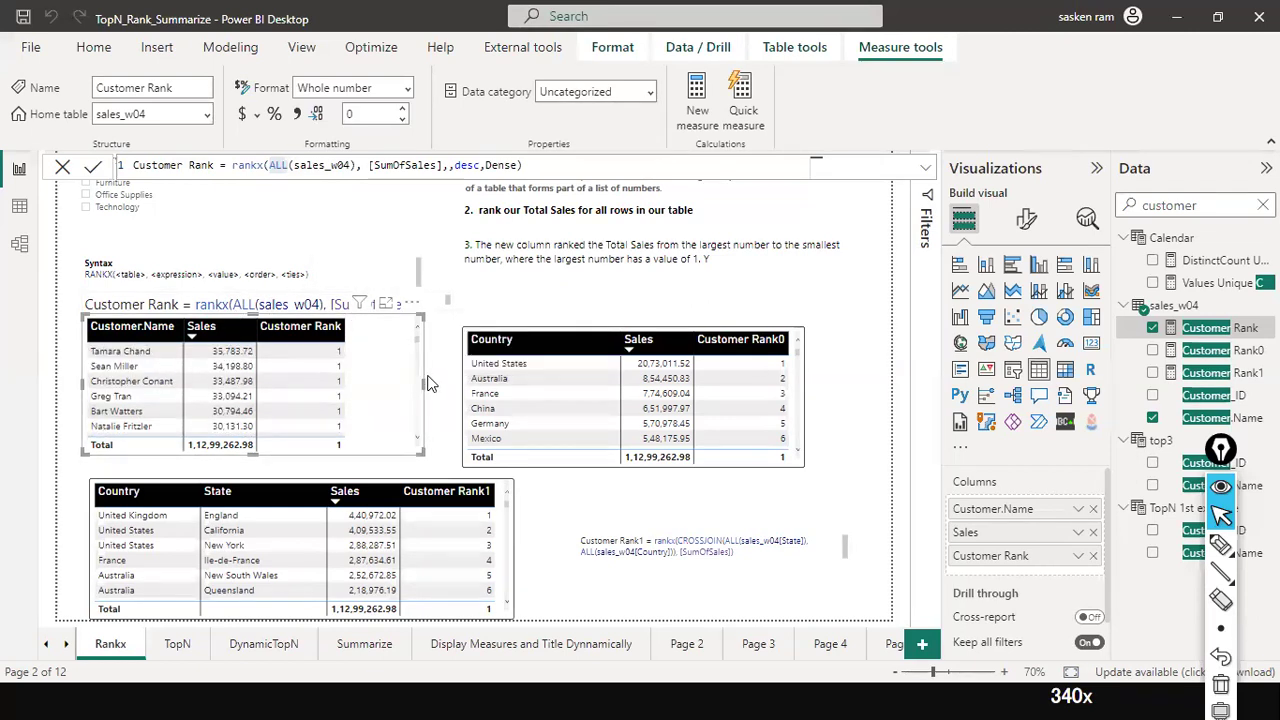
left_click_drag(421, 404, 422, 294)
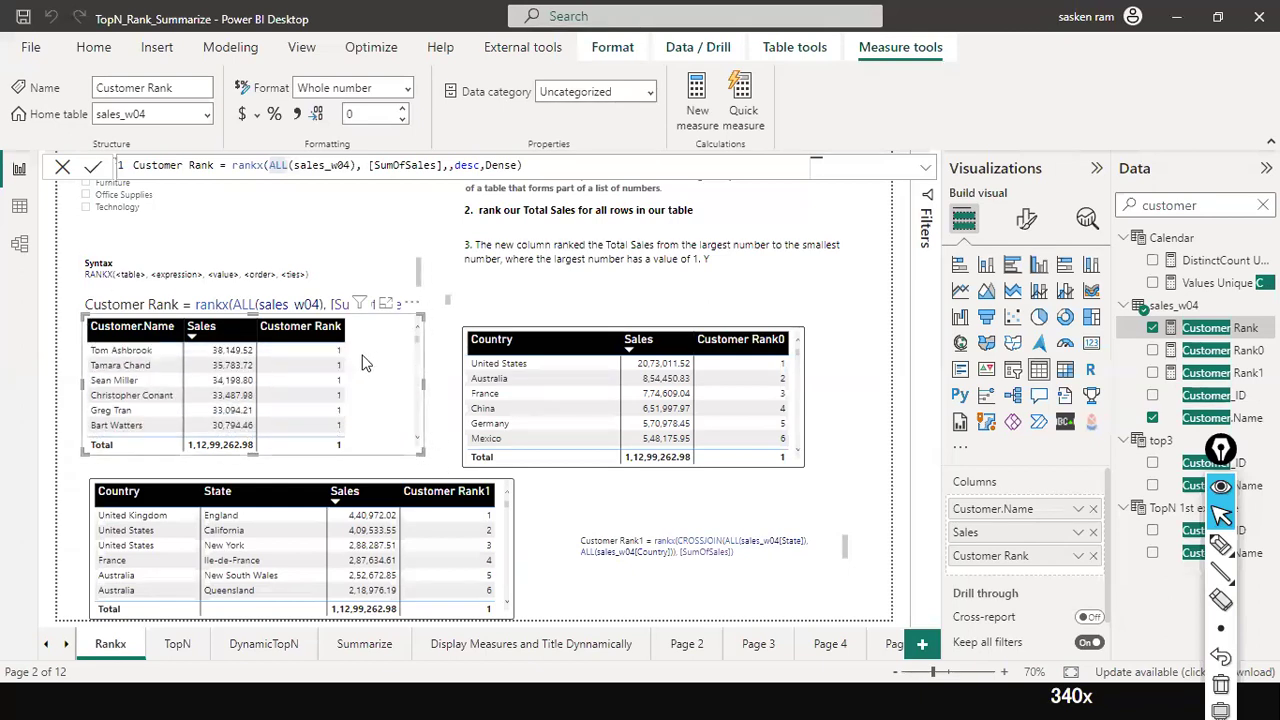
Step: Sort the customer table by Customer Rank in descending and then ascending order, examining the first rows of each
left_click(267, 338)
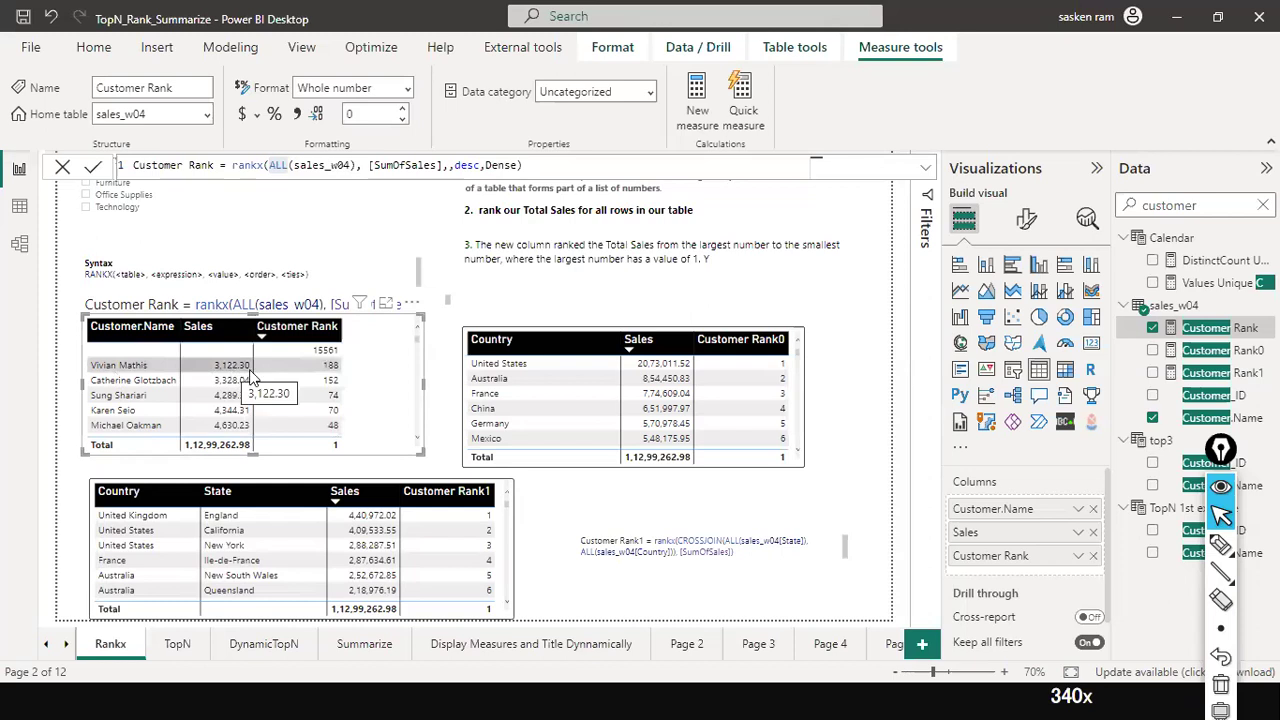
scroll(250, 428, "down", 2)
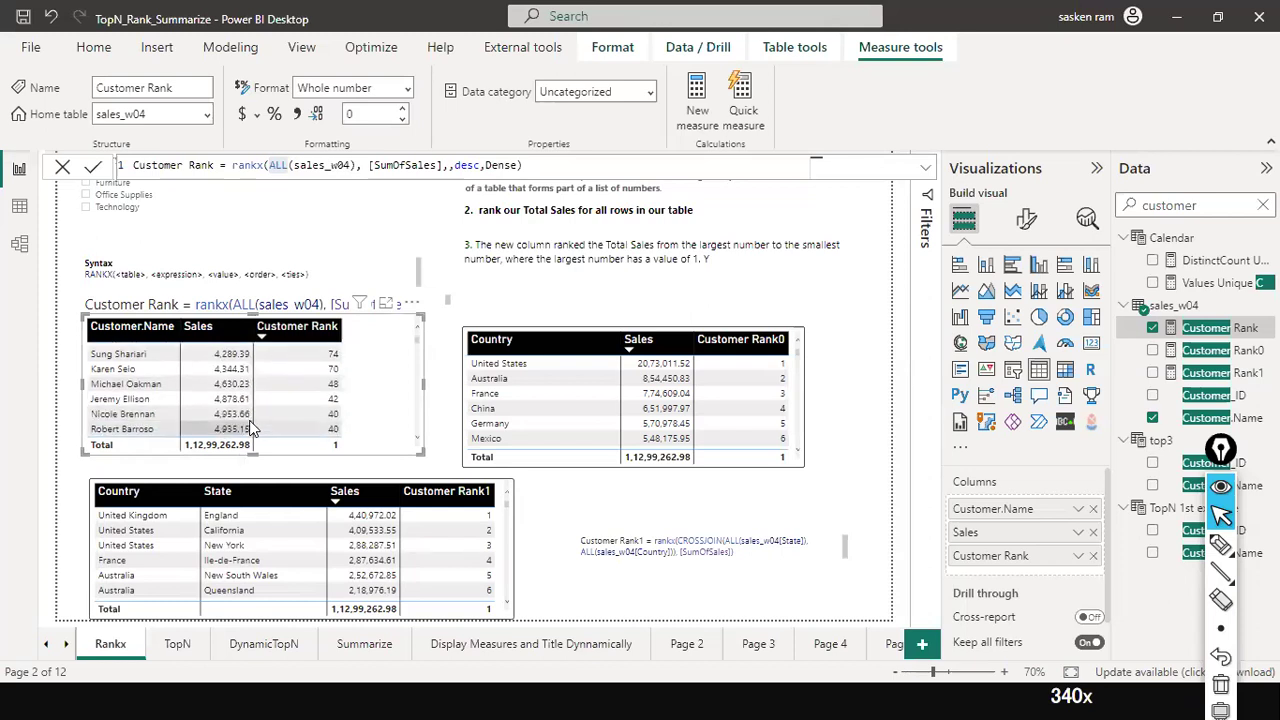
scroll(250, 428, "up", 2)
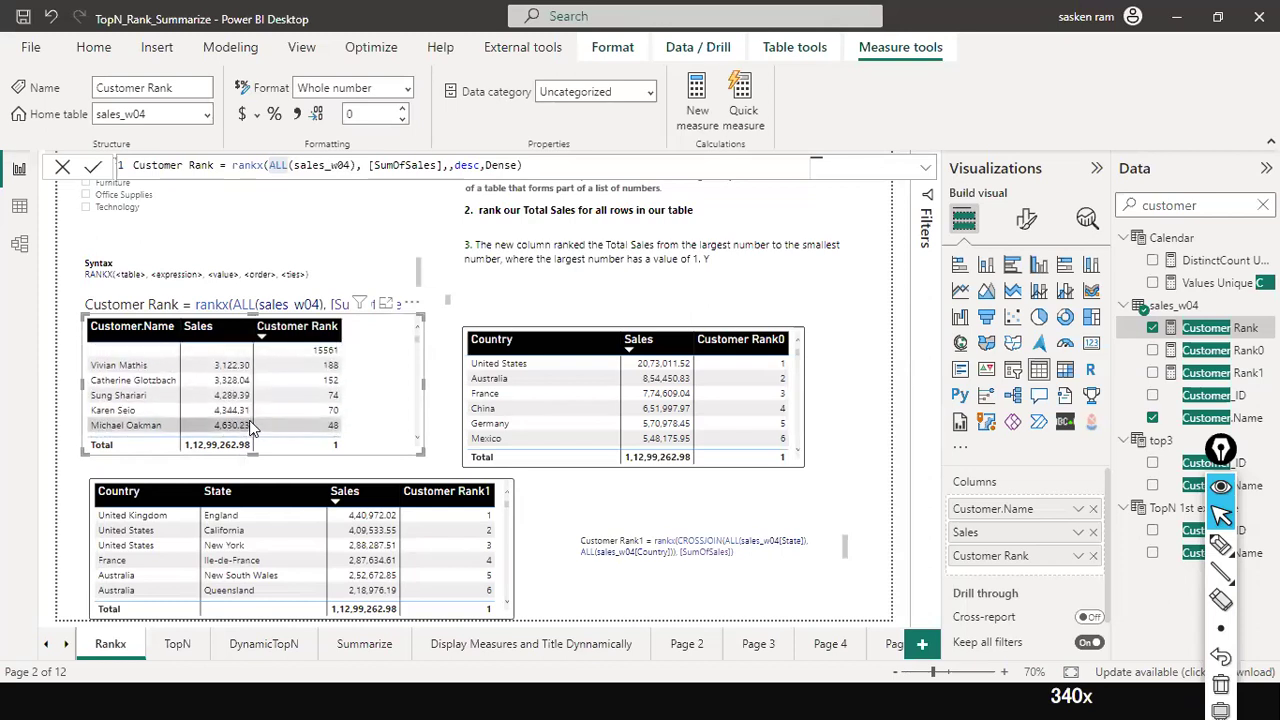
left_click(262, 342)
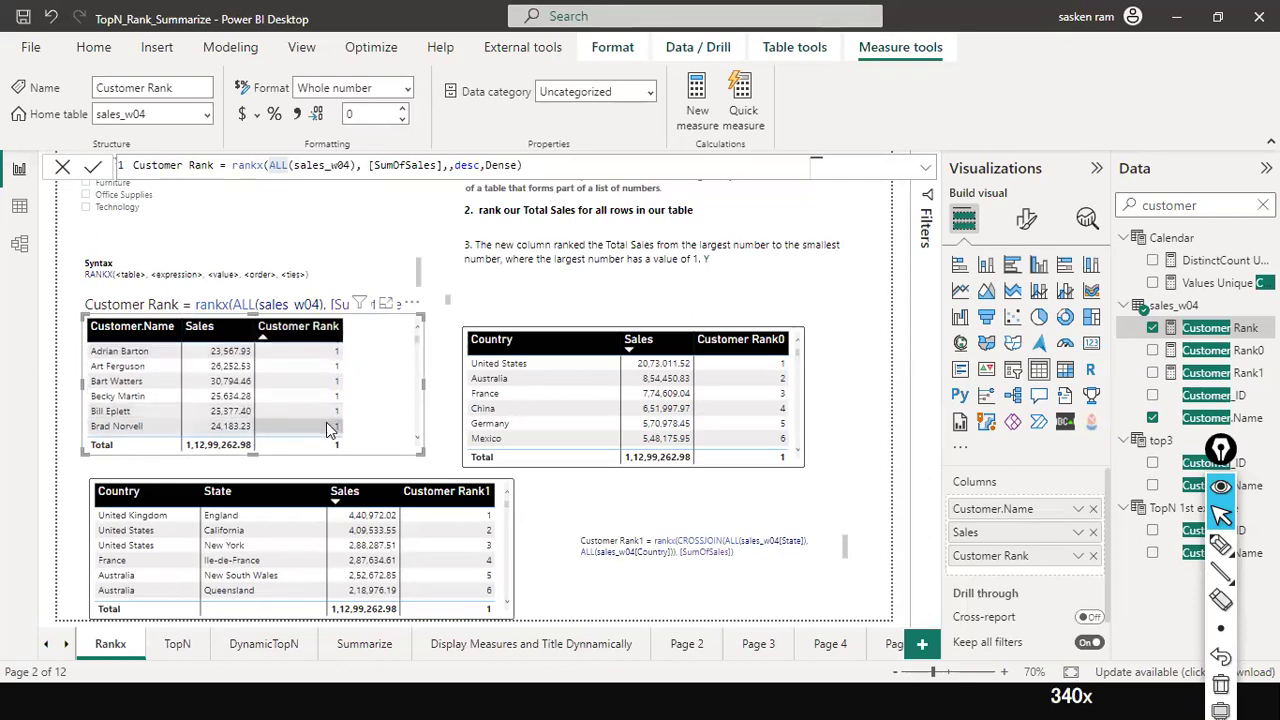
scroll(310, 400, "up", 1)
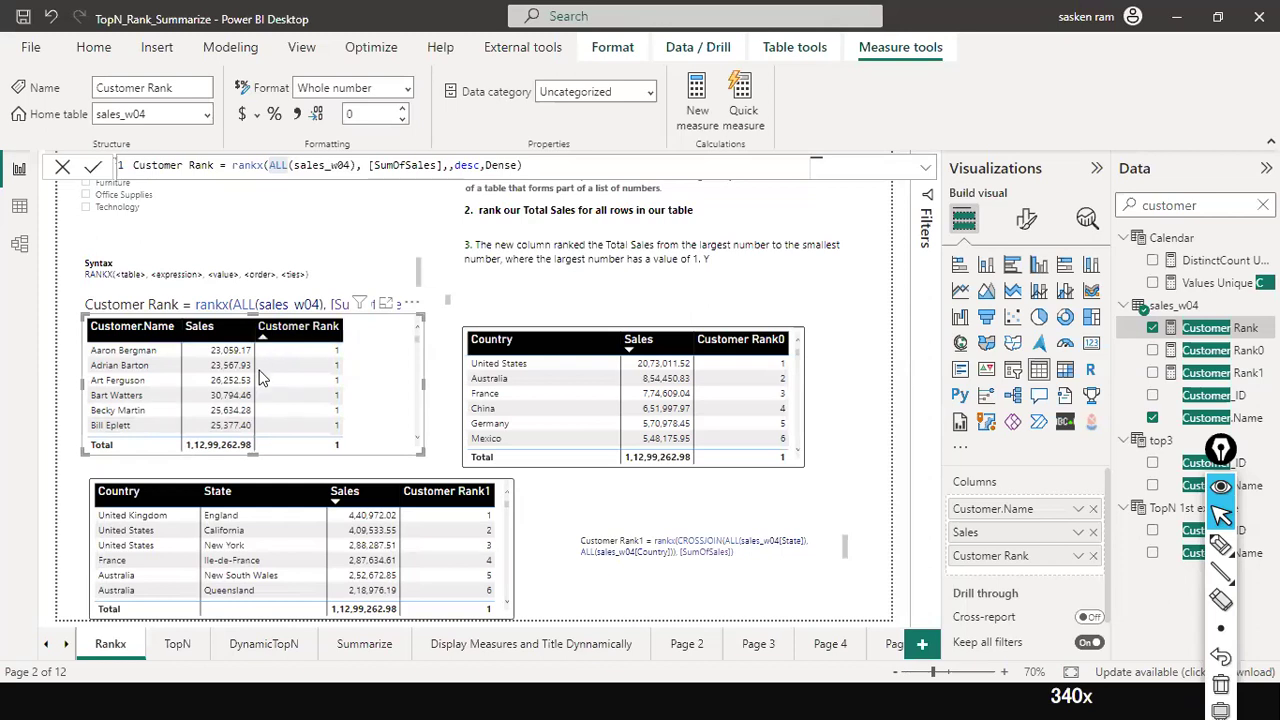
Step: Switch the Customer Rank sorting between descending and ascending again to compare both ends of the ranking, ending on ascending
left_click(260, 340)
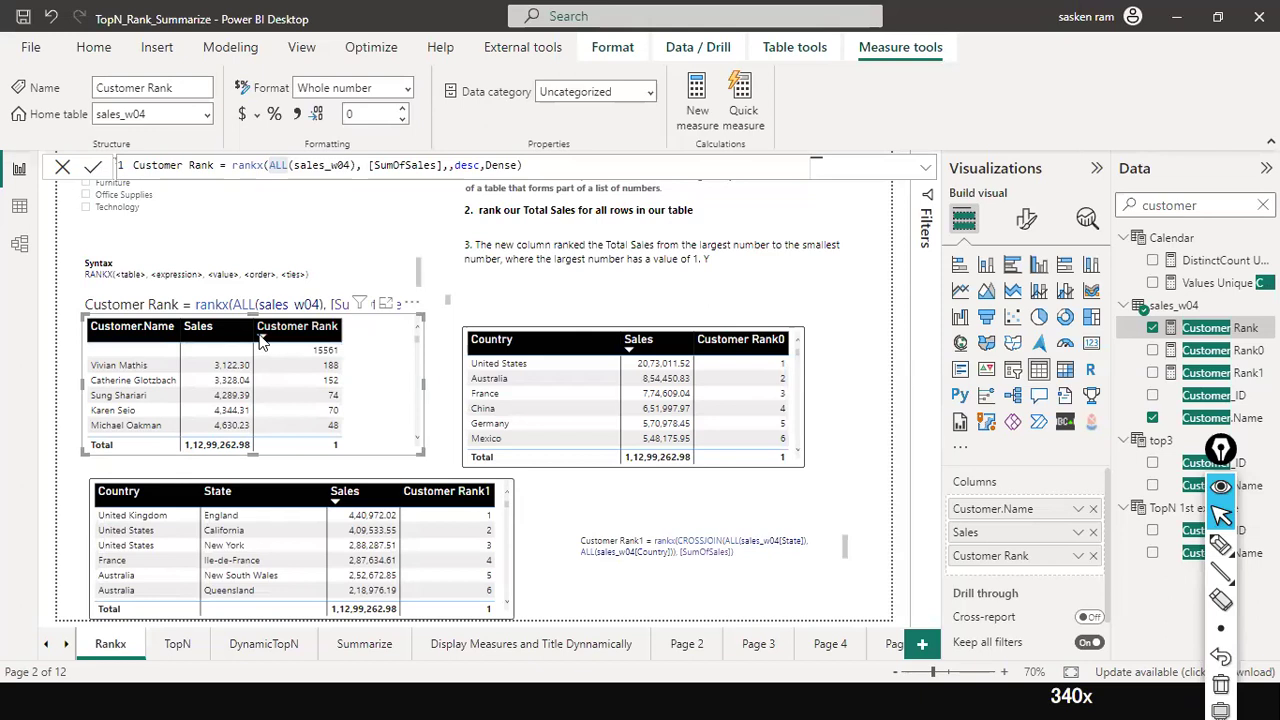
left_click(264, 342)
left_click(265, 340)
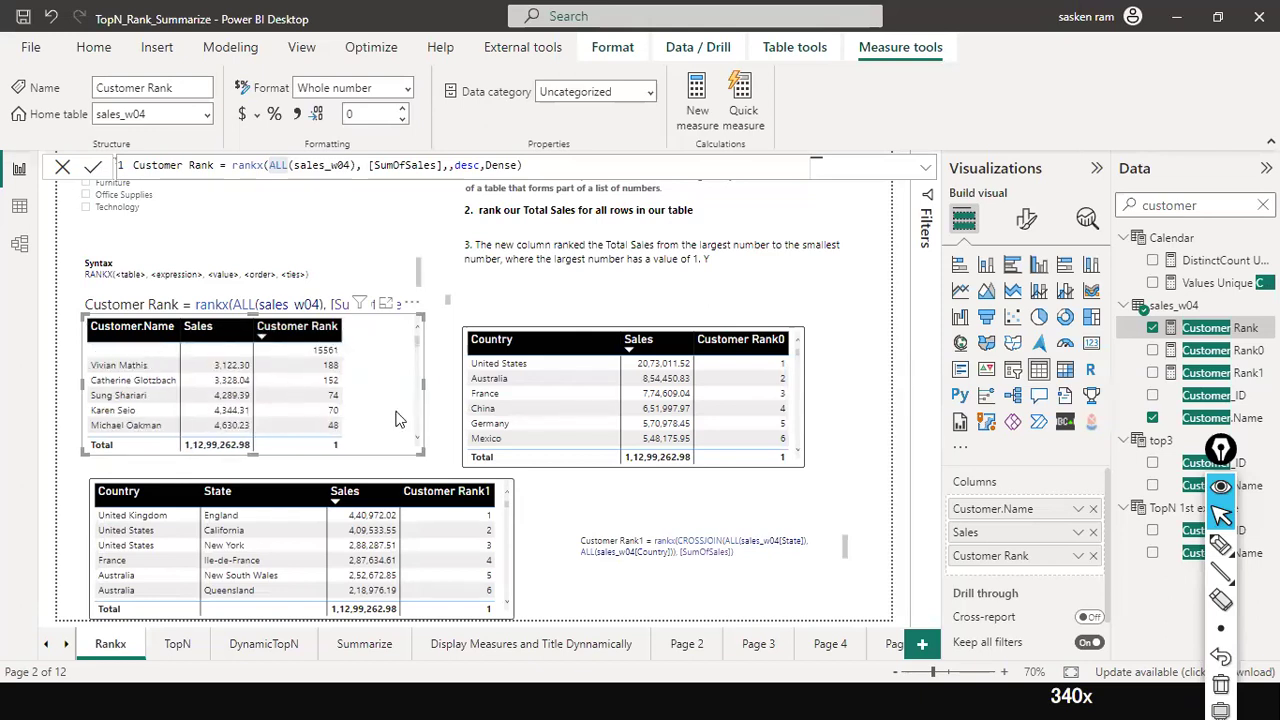
left_click(265, 340)
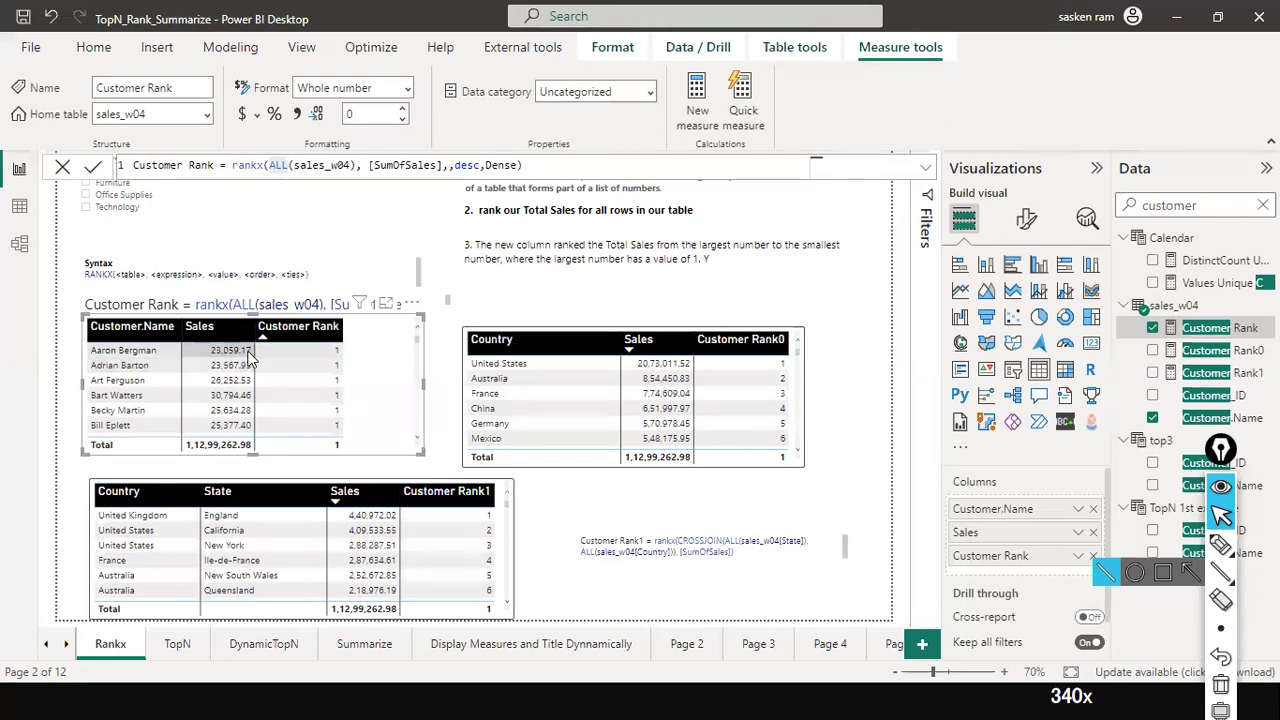
Step: Sort the customer table by Sales in descending order and compare the Sales values with their Customer Rank down the rows
left_click(193, 342)
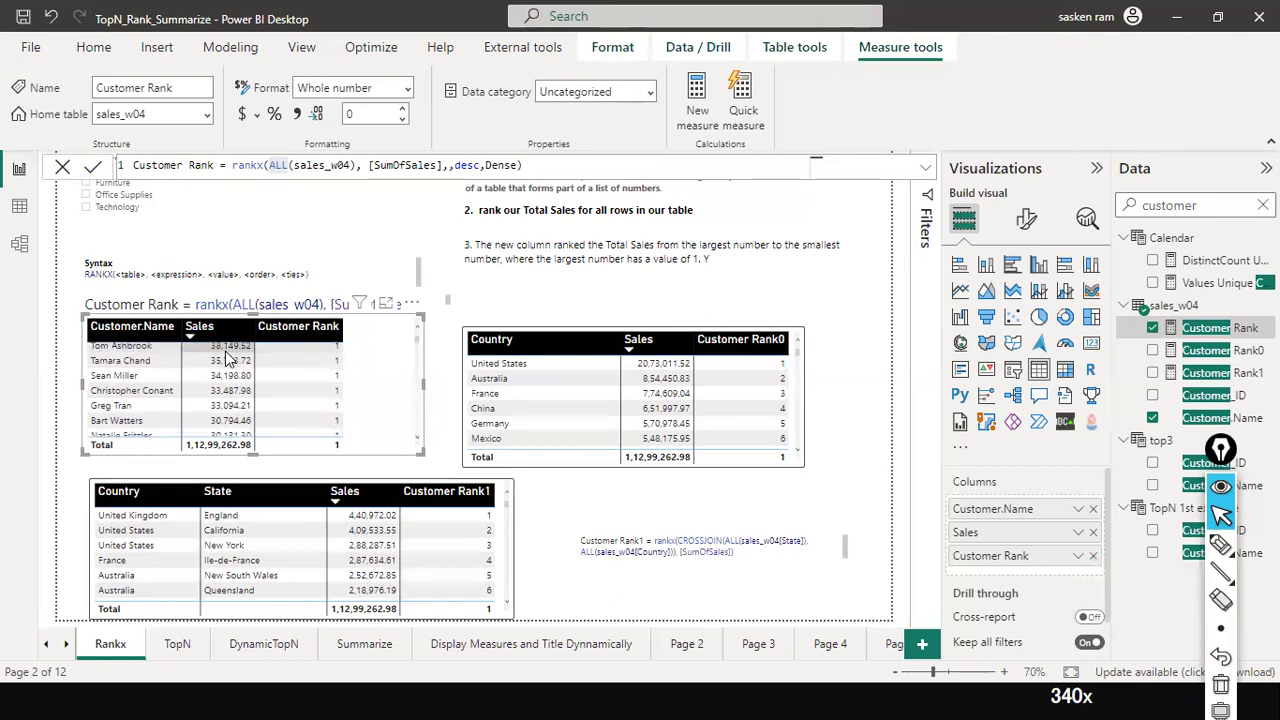
scroll(228, 357, "down", 2)
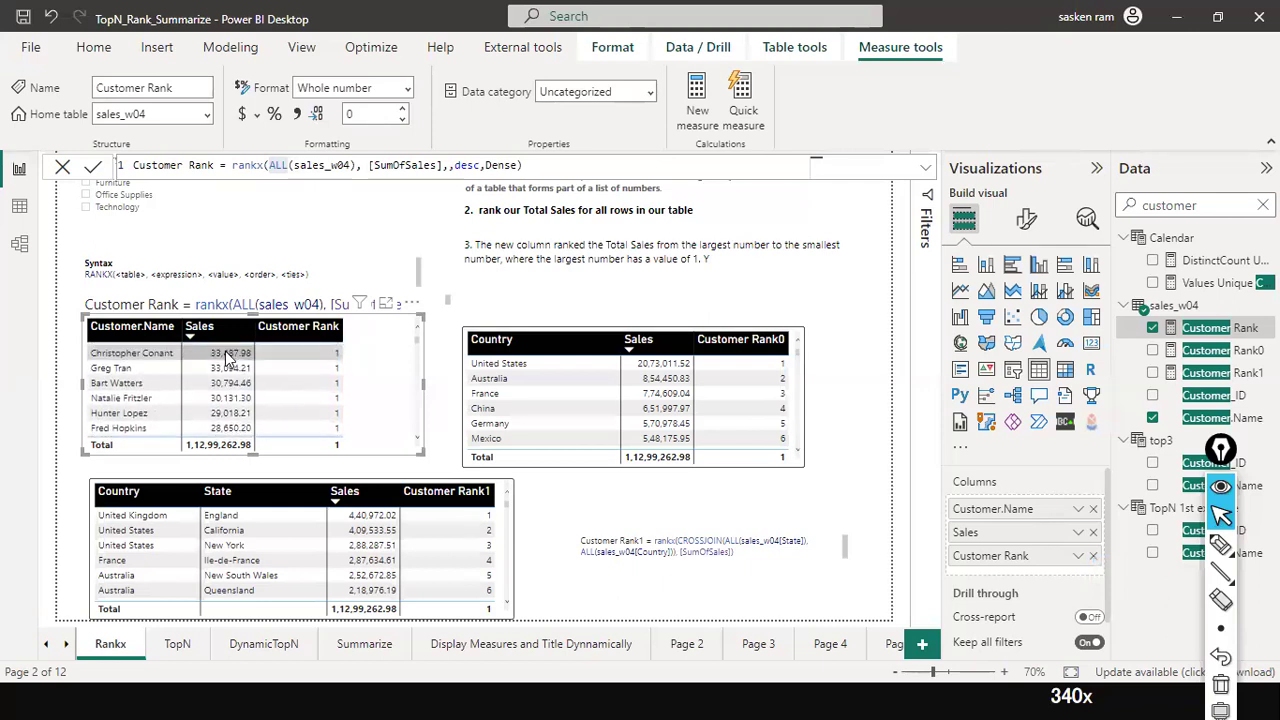
scroll(228, 357, "down", 4)
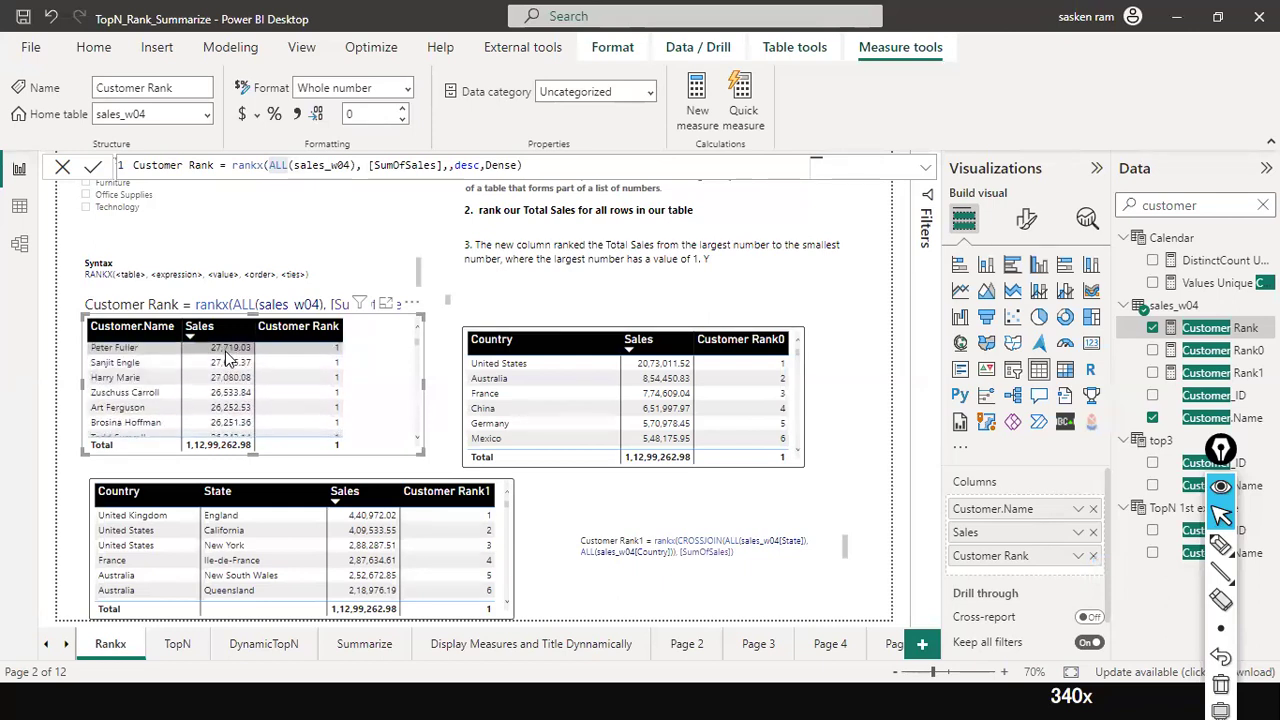
scroll(228, 357, "down", 6)
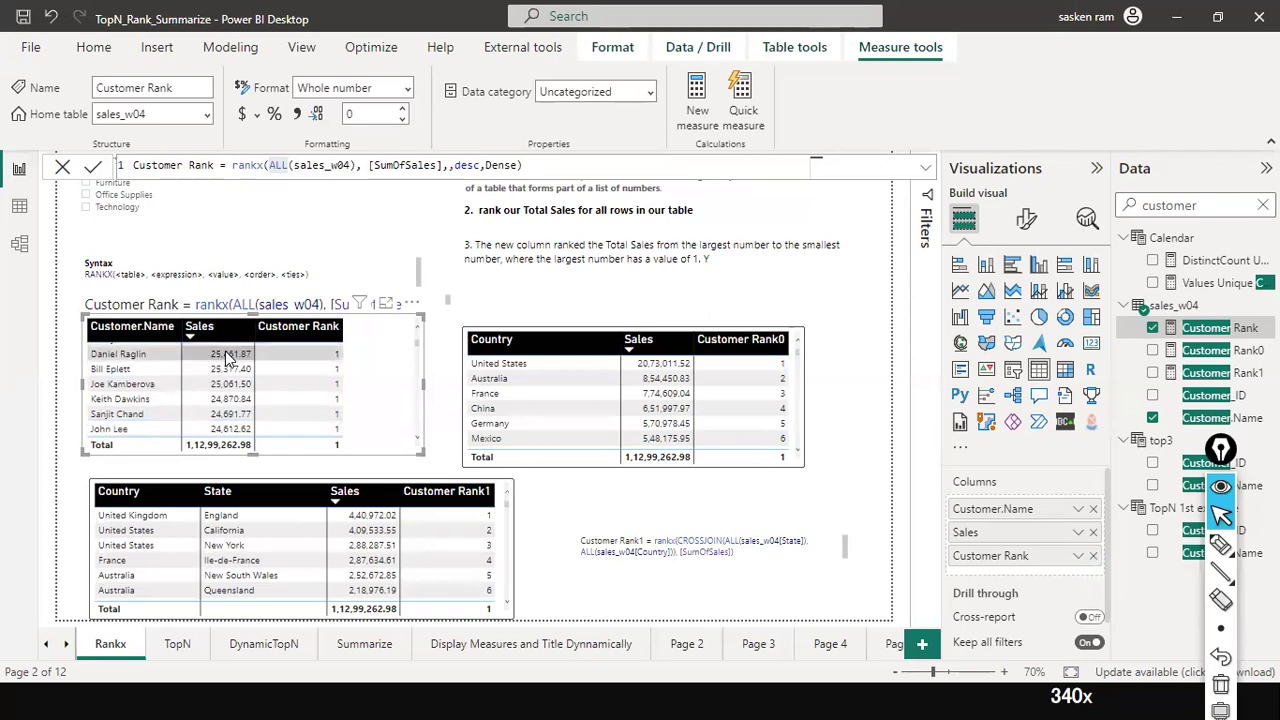
scroll(228, 357, "down", 2)
scroll(228, 357, "up", 9)
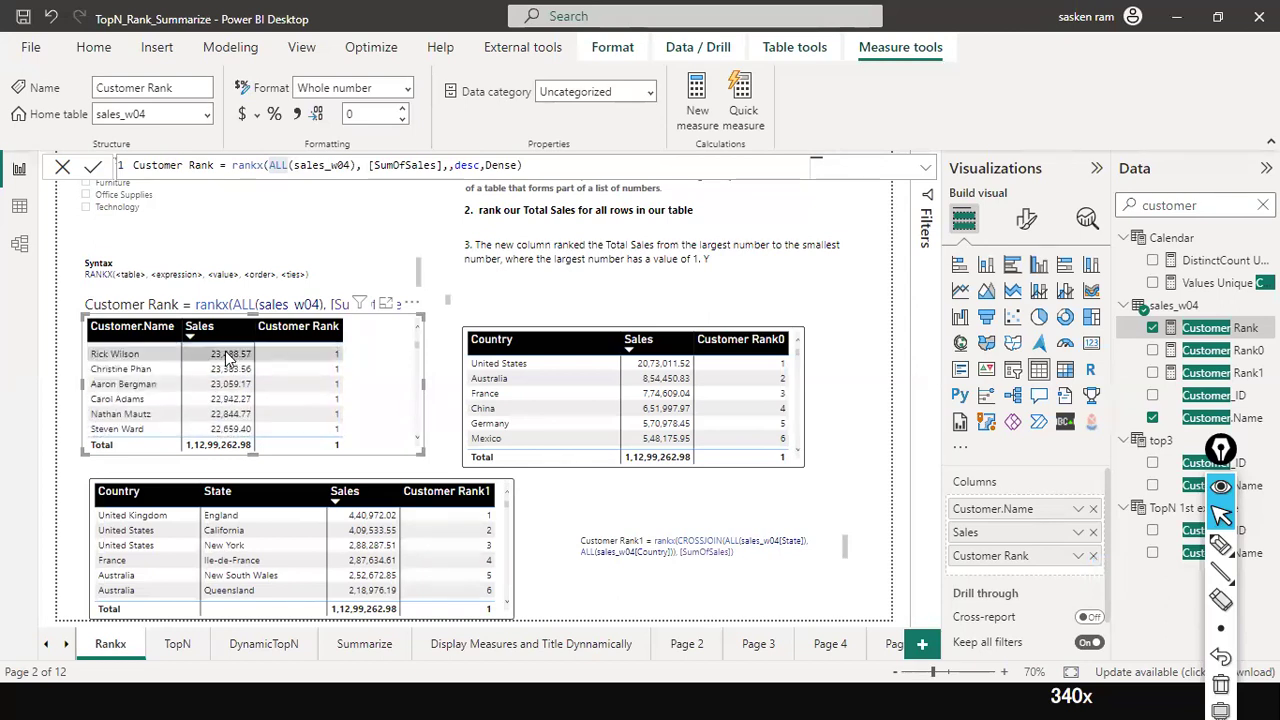
scroll(228, 357, "up", 4)
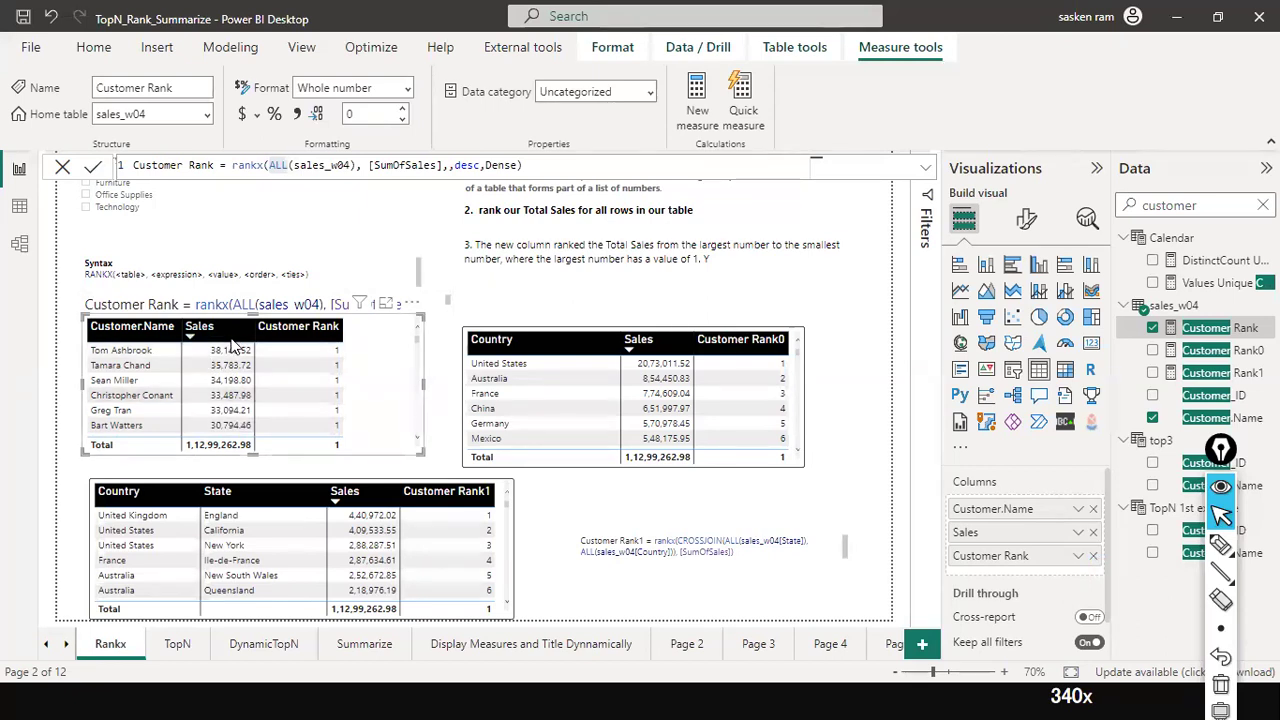
scroll(228, 405, "down", 3)
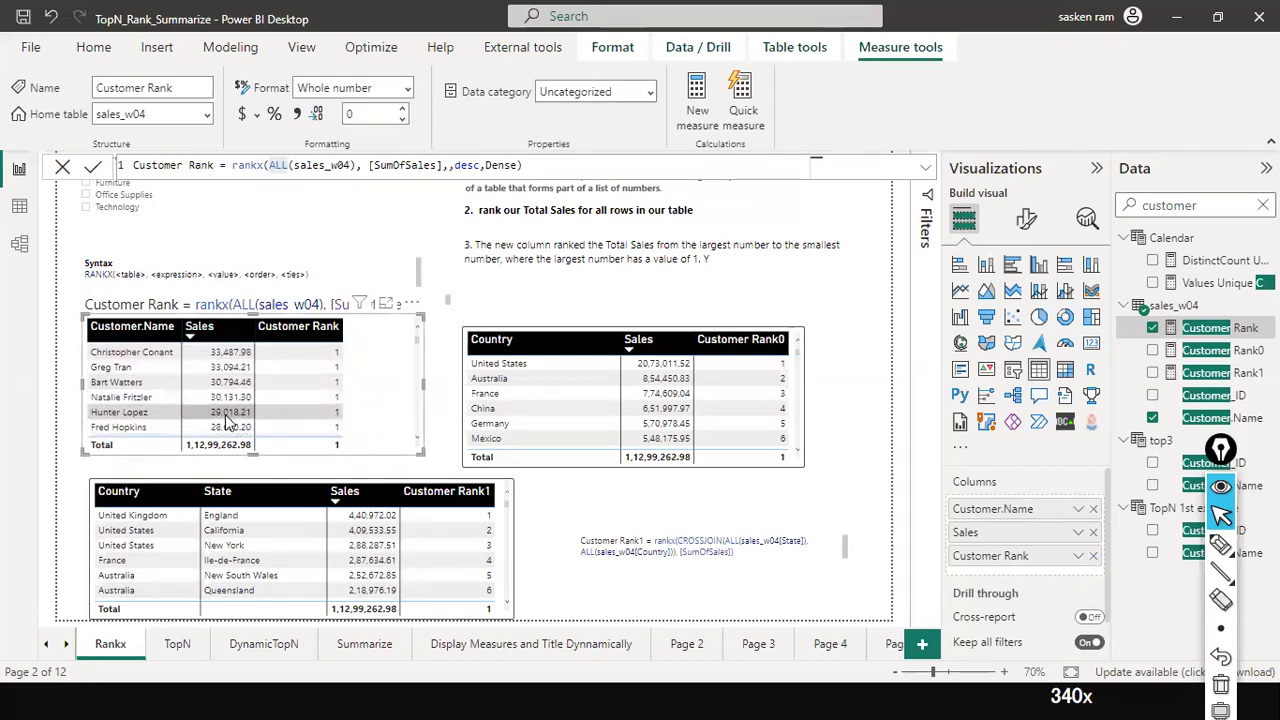
scroll(228, 420, "up", 4)
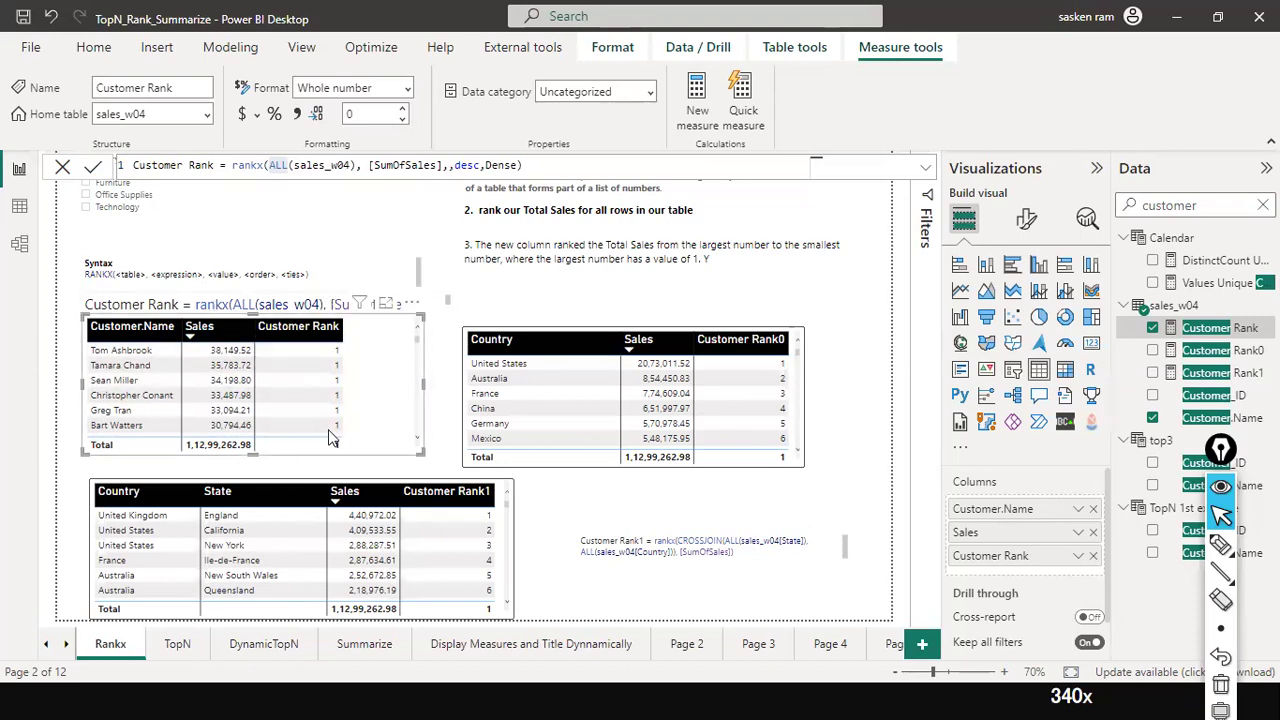
scroll(325, 380, "down", 3)
scroll(392, 357, "up", 3)
Step: Sort the country and state table by State in ascending order and open the Customer Rank1 measure's formula
left_click(442, 274)
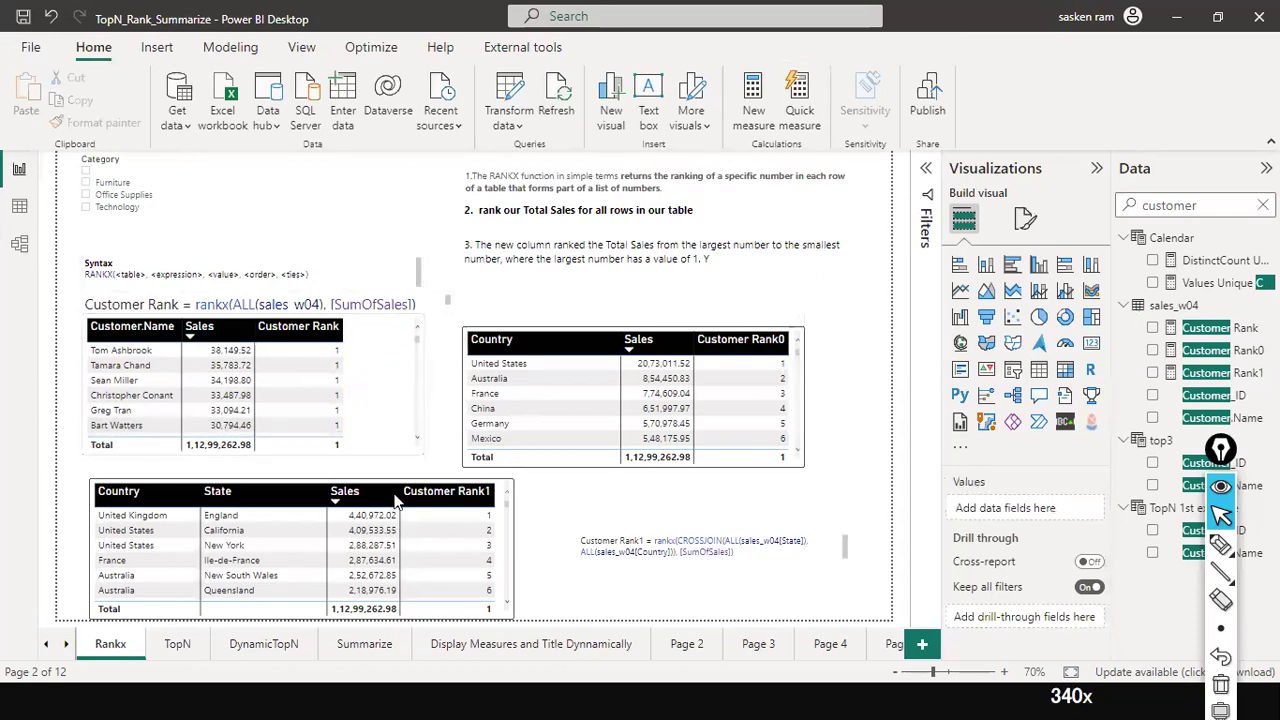
left_click(275, 495)
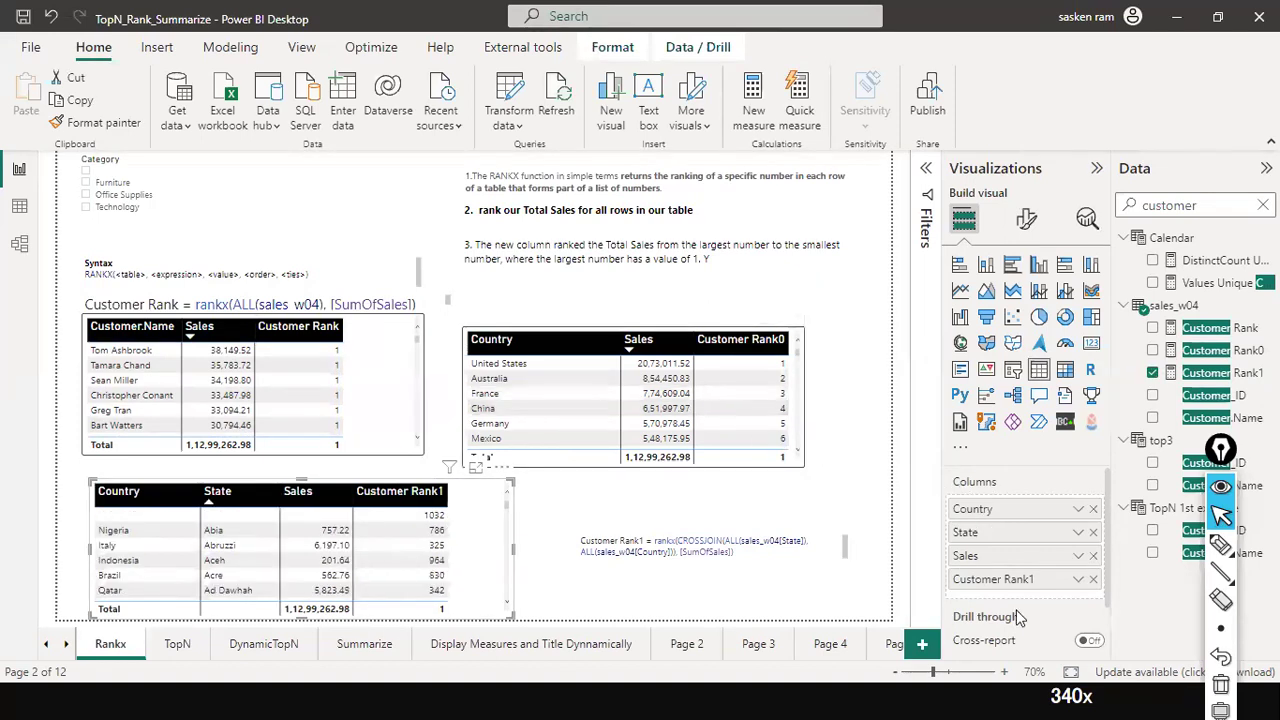
left_click(1212, 374)
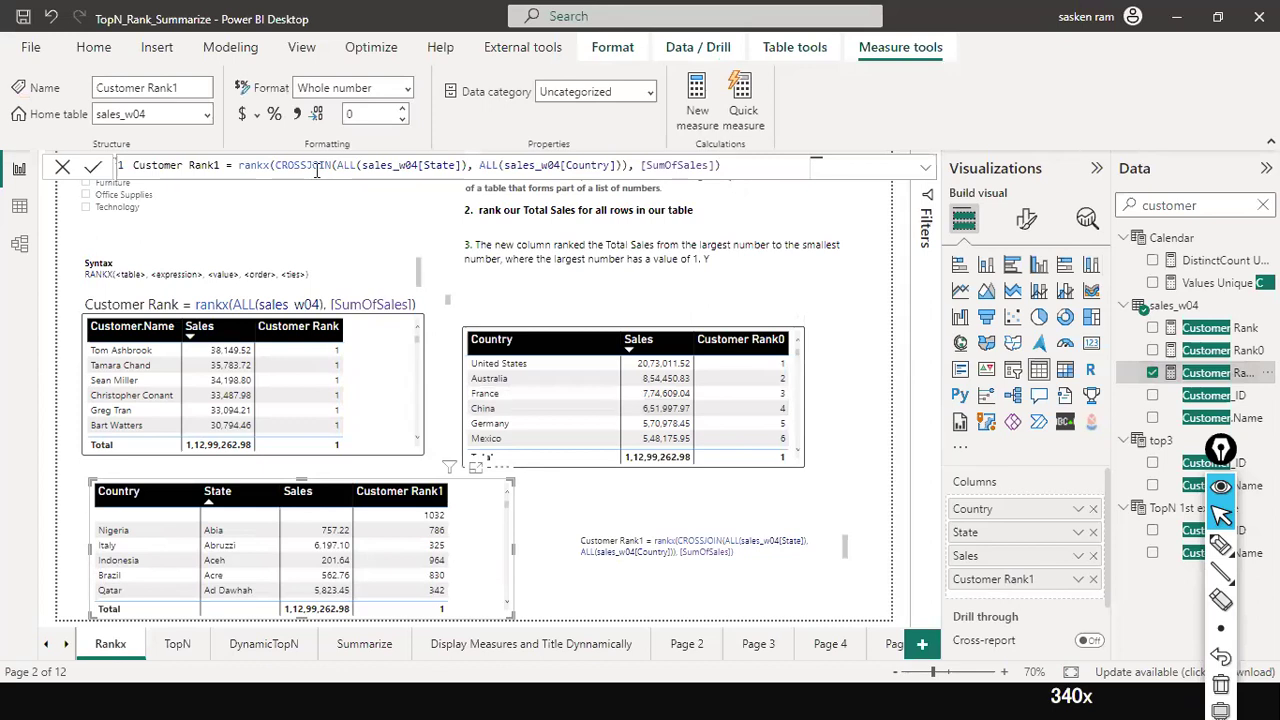
Step: Highlight CROSSJOIN, the State and Country column references, and SumOfSales in turn in the Customer Rank1 formula
double_click(317, 166)
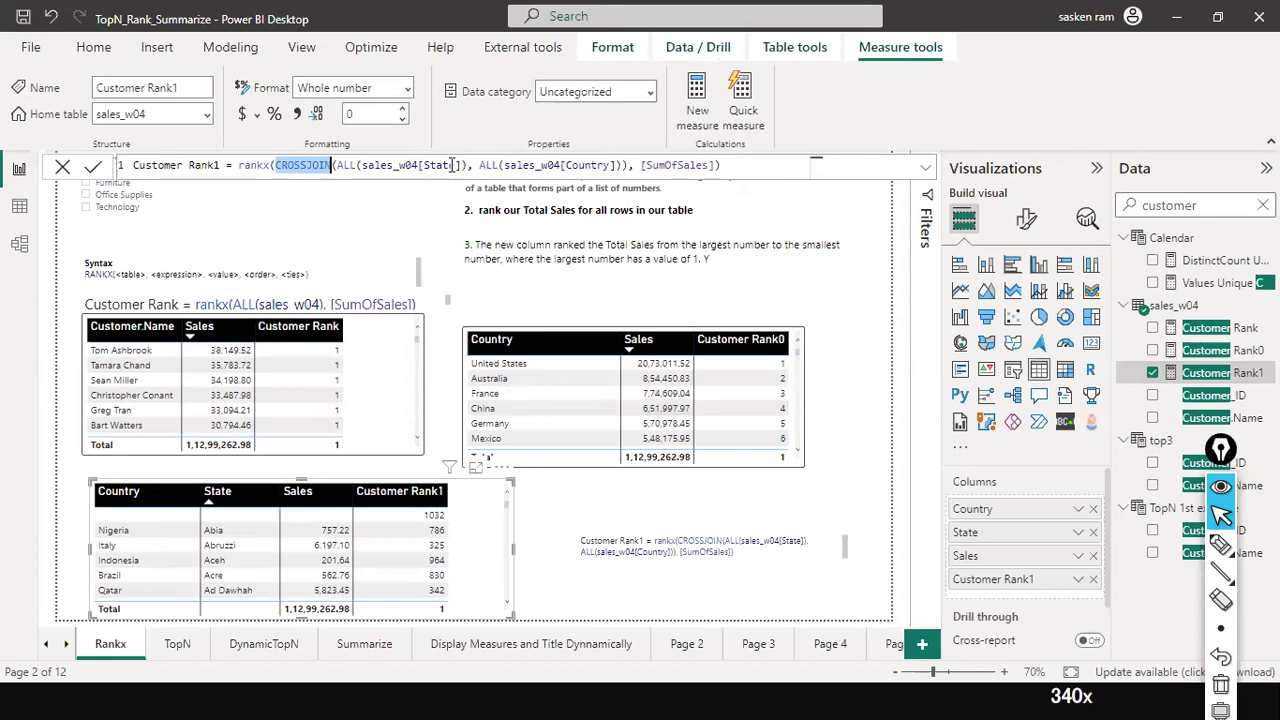
left_click_drag(454, 165, 428, 163)
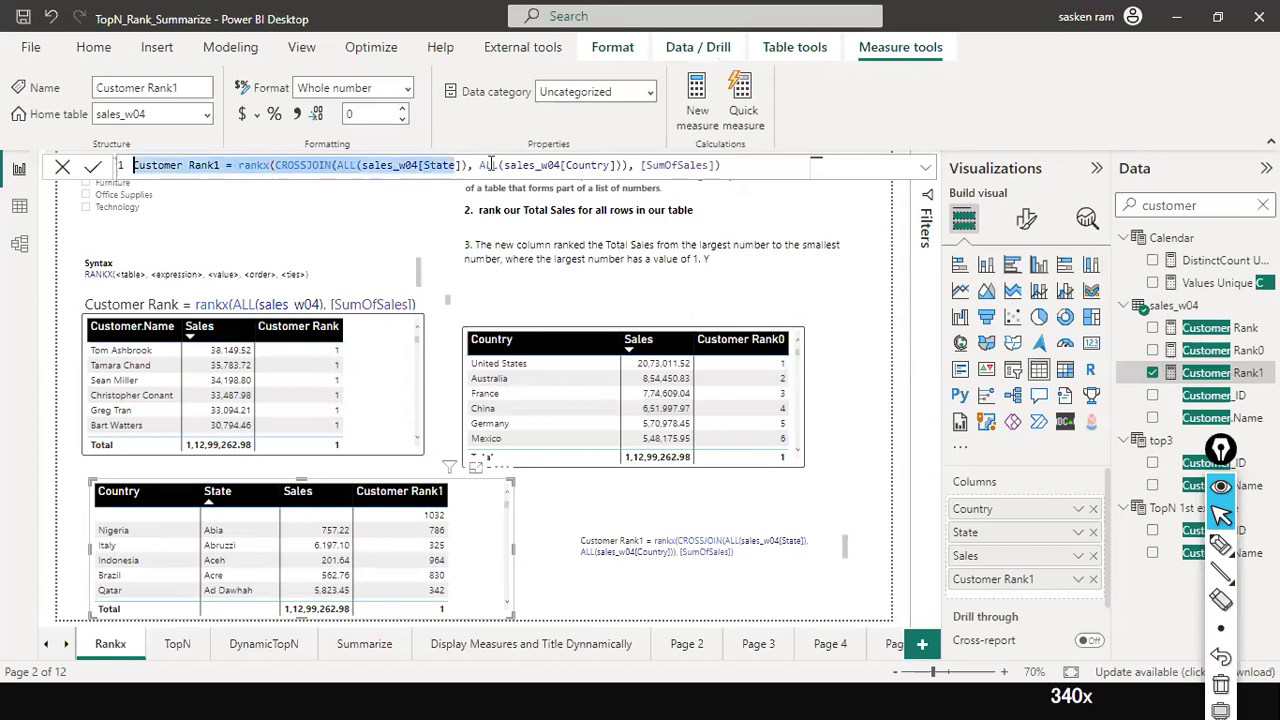
double_click(616, 165)
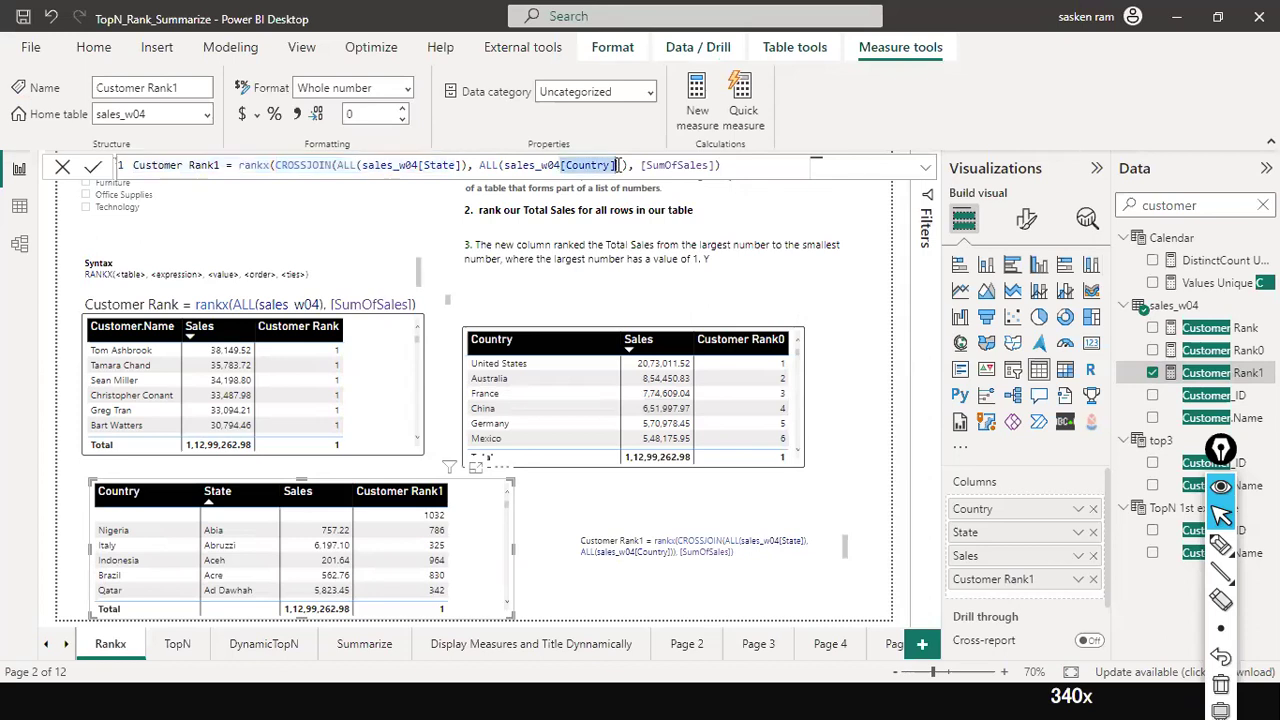
left_click(651, 166)
double_click(670, 165)
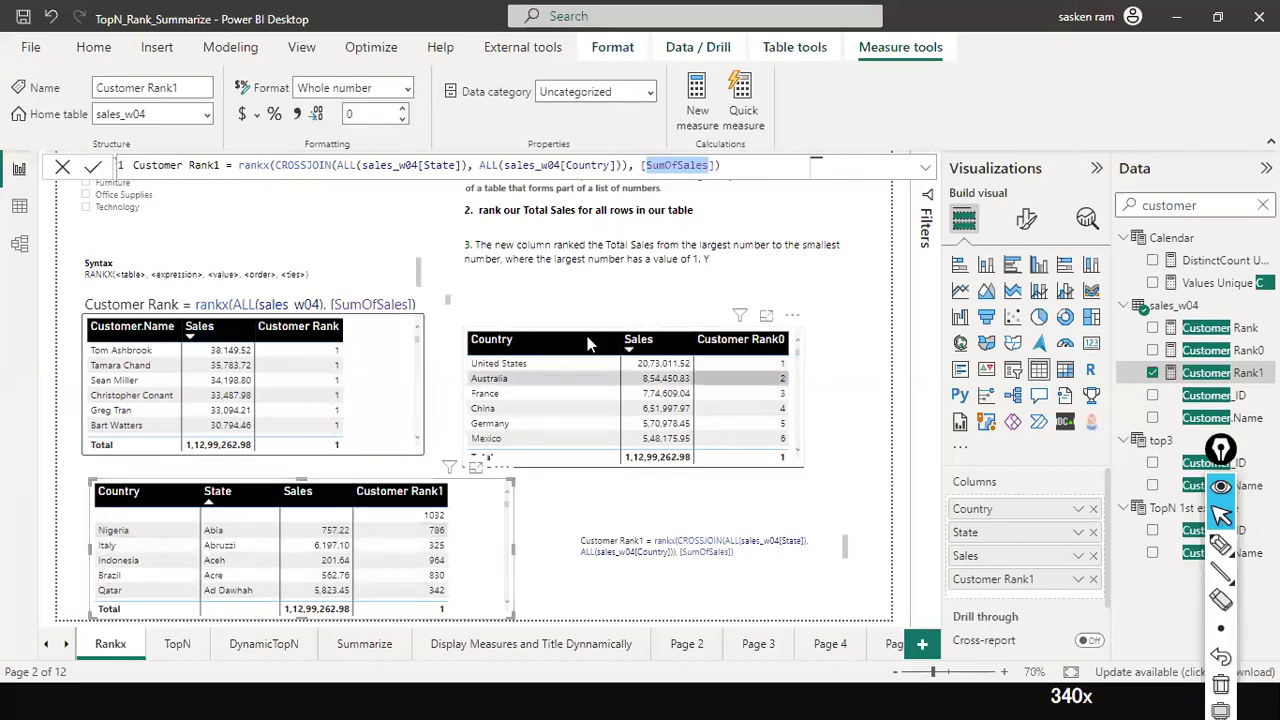
Step: Sort the country table by Country in ascending order, and highlight the DESC argument in the Customer Rank0 formula
left_click(536, 366)
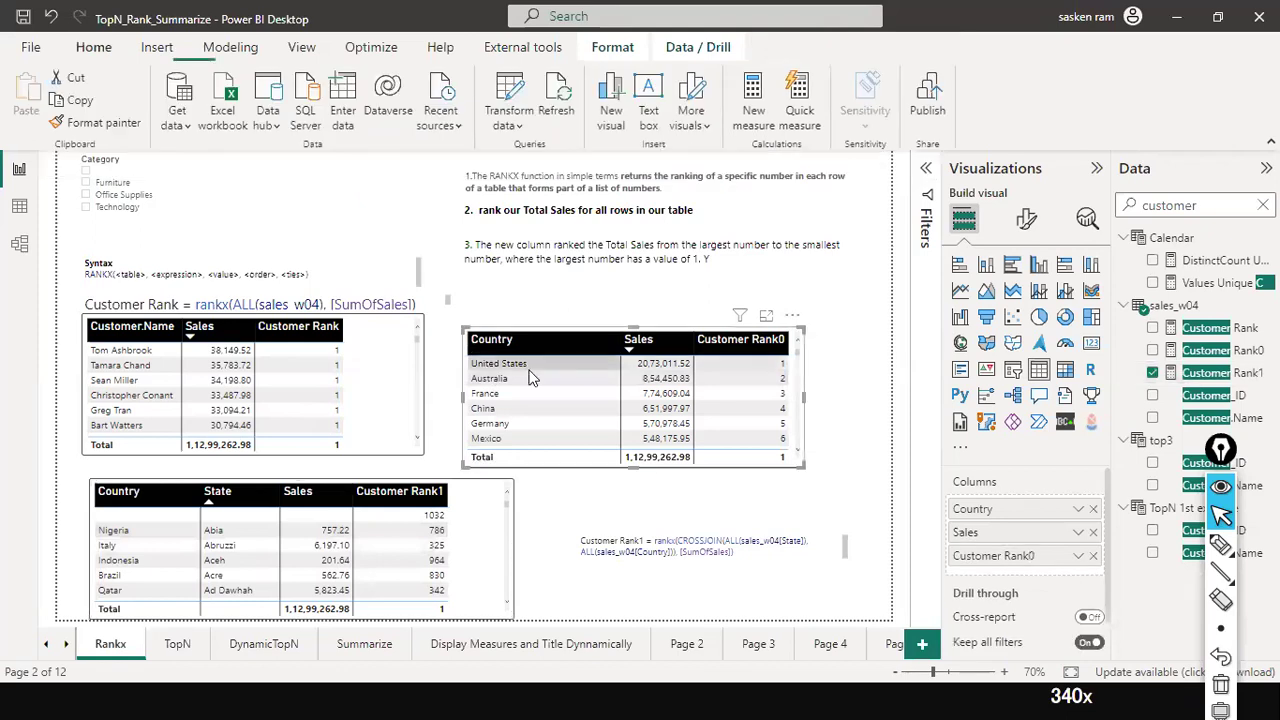
left_click(610, 336)
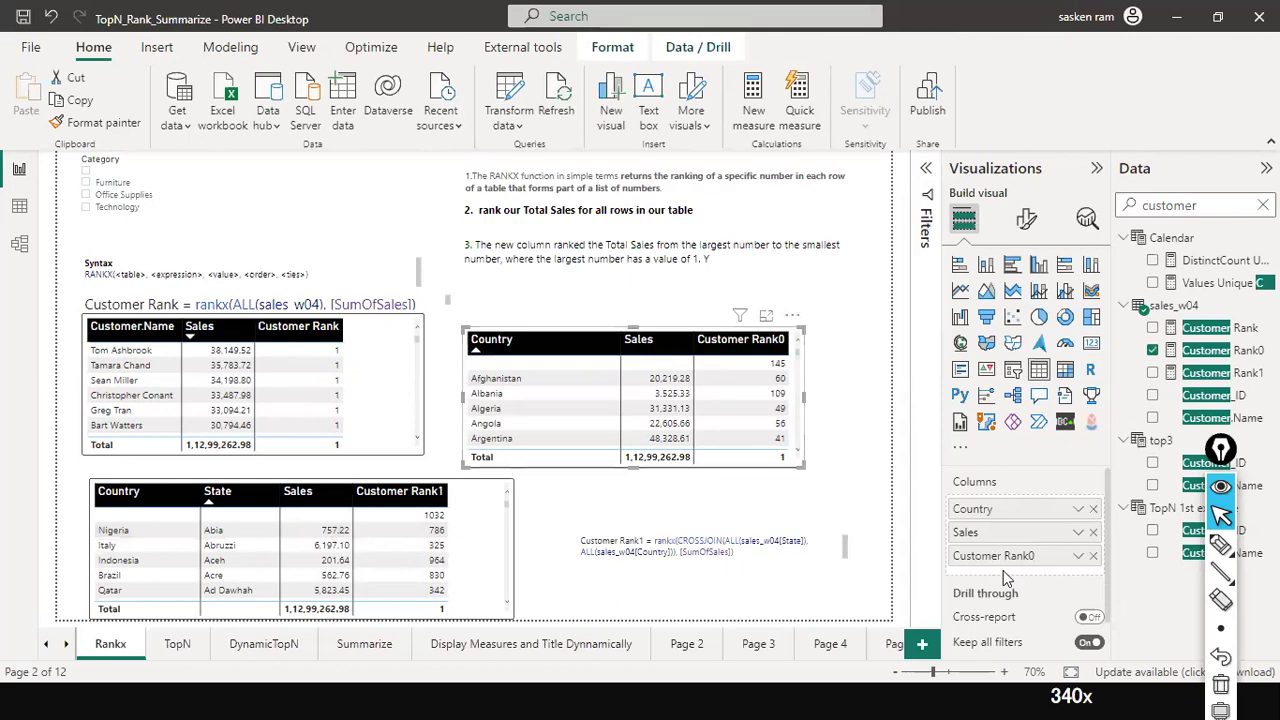
left_click(1210, 356)
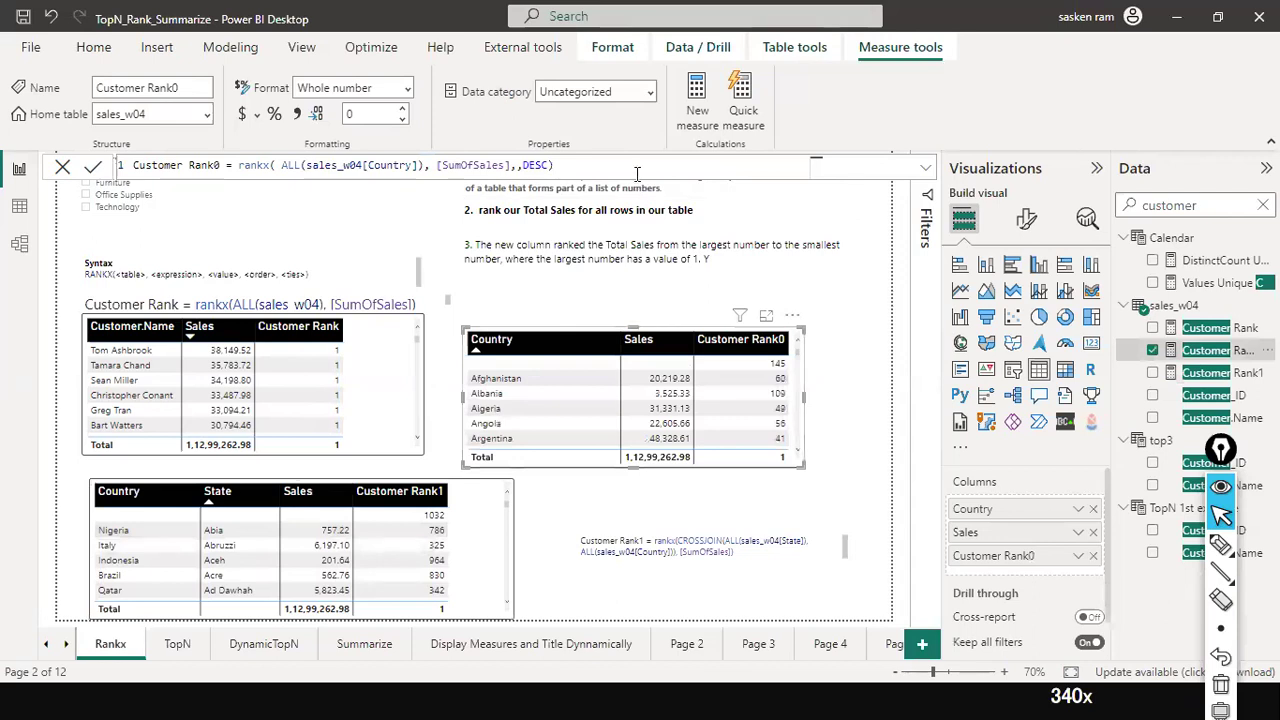
left_click(516, 166)
double_click(538, 165)
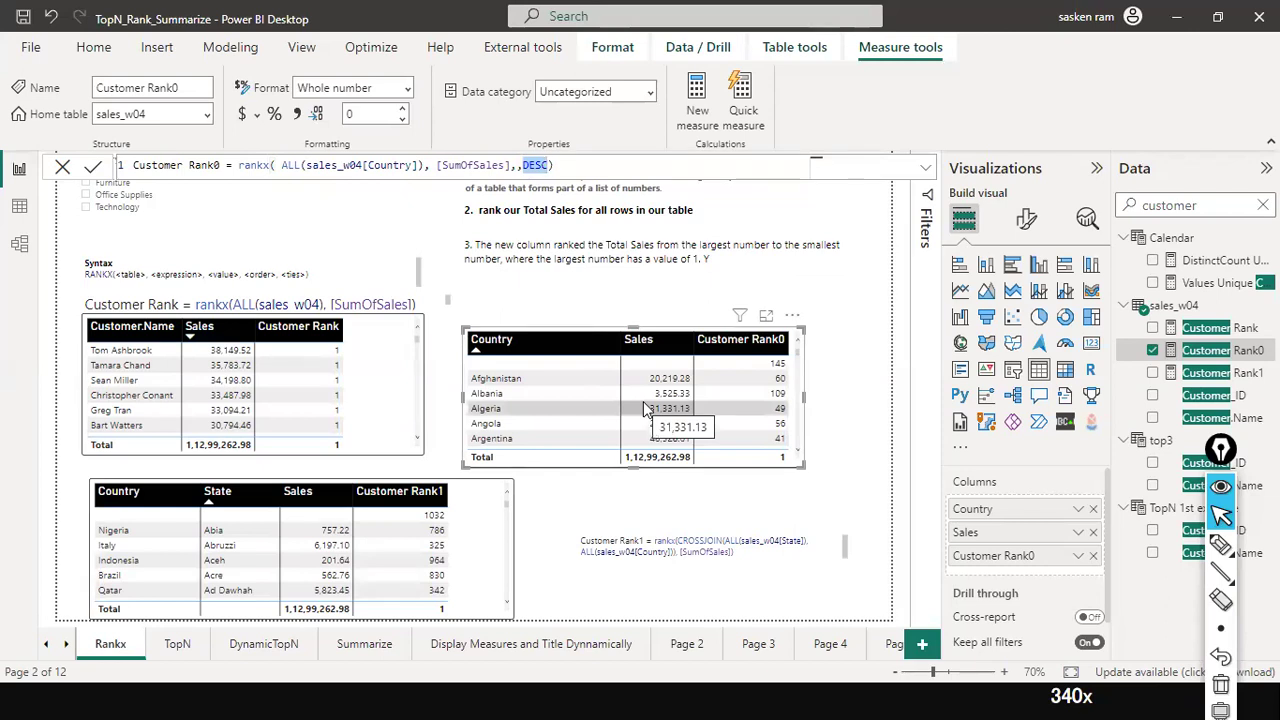
Step: Sort the country table by Sales in descending order and compare the Sales values with Customer Rank0 down the rows
left_click(477, 355)
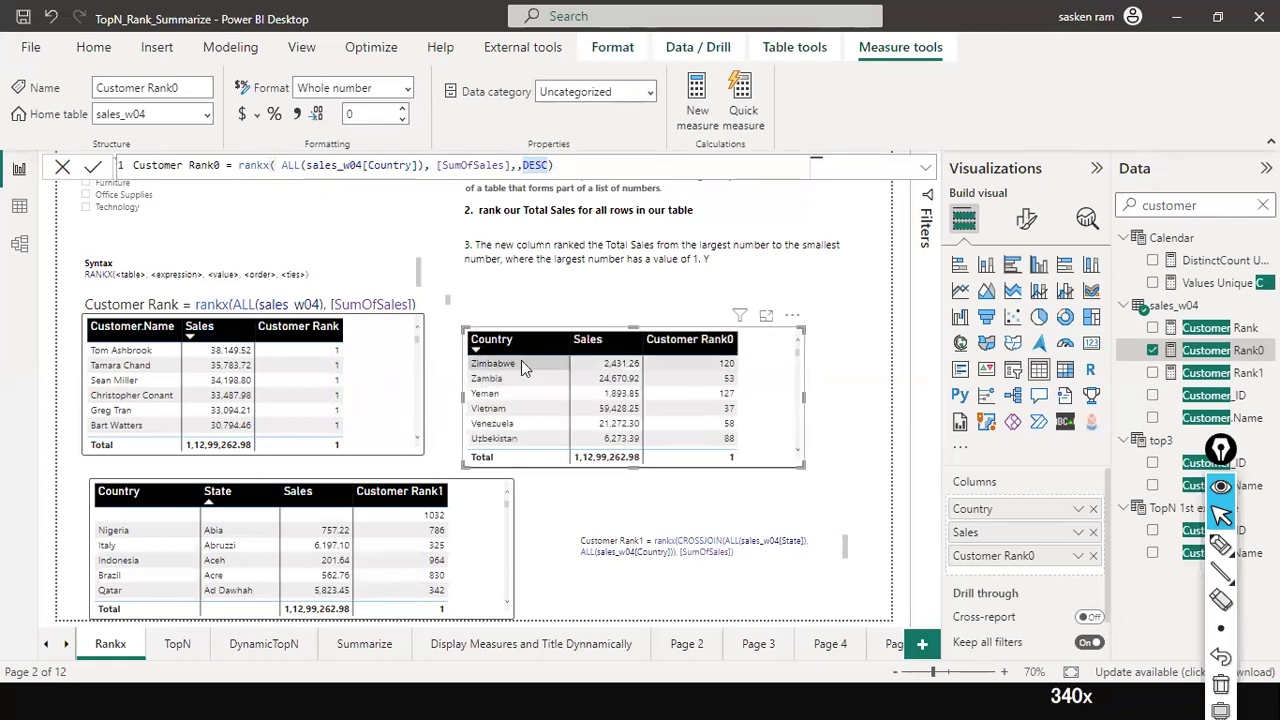
left_click(590, 344)
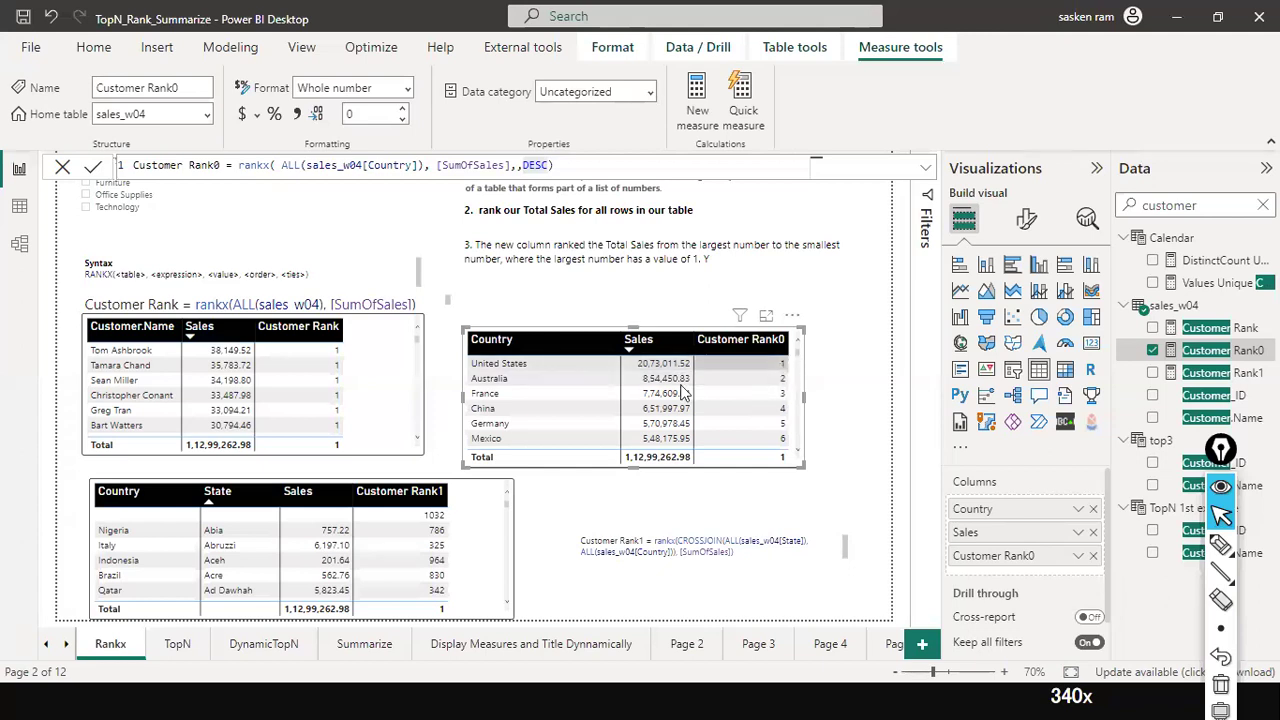
scroll(609, 396, "down", 1)
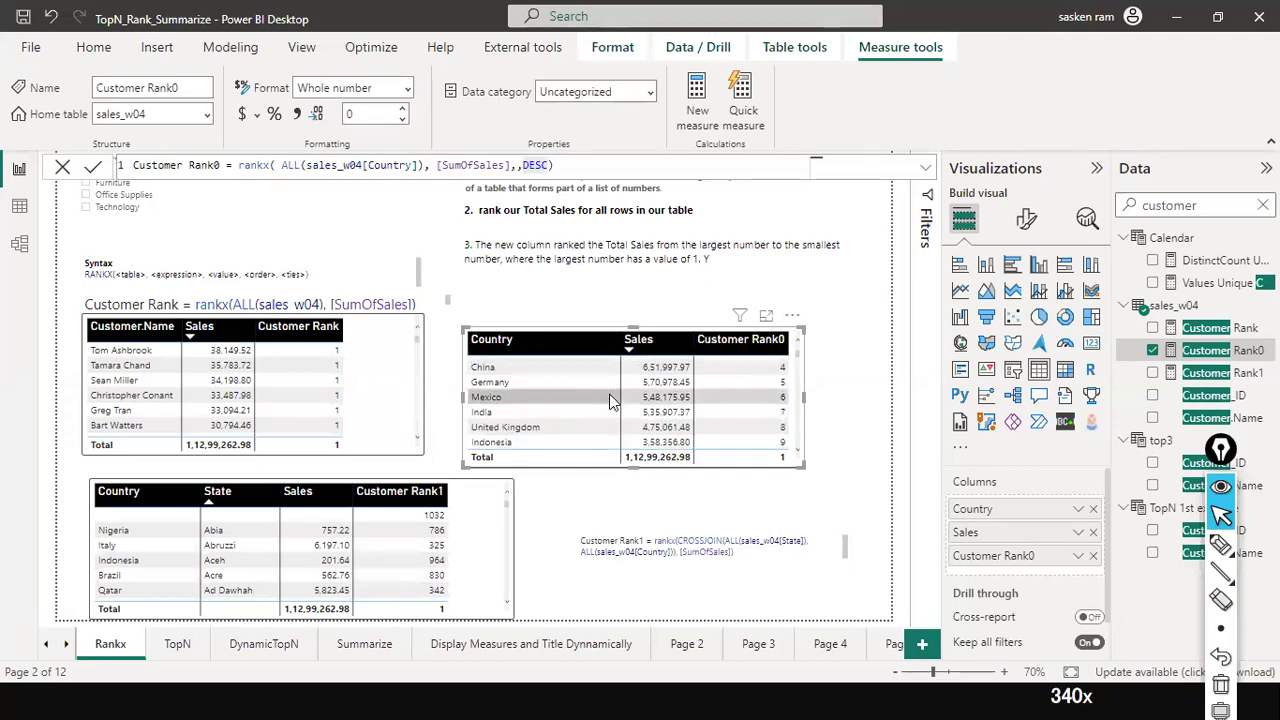
scroll(613, 401, "down", 2)
scroll(612, 401, "down", 4)
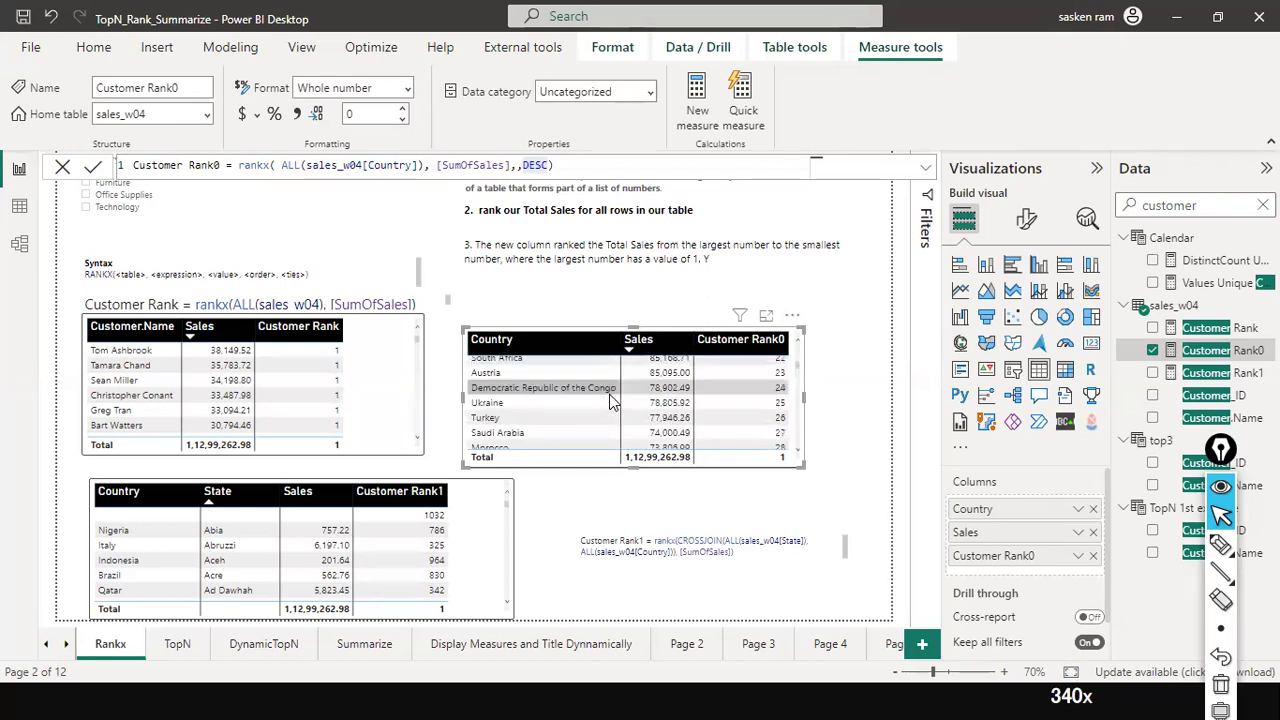
scroll(609, 396, "down", 5)
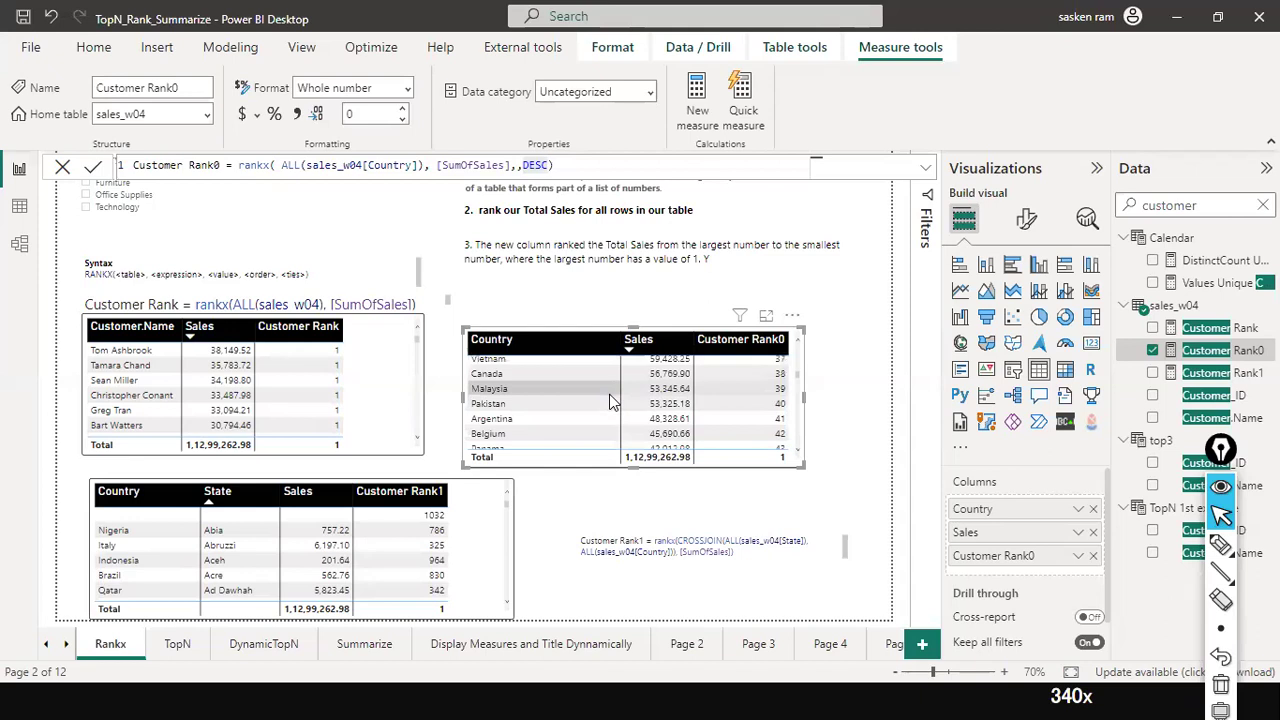
scroll(609, 396, "up", 2)
scroll(609, 396, "up", 3)
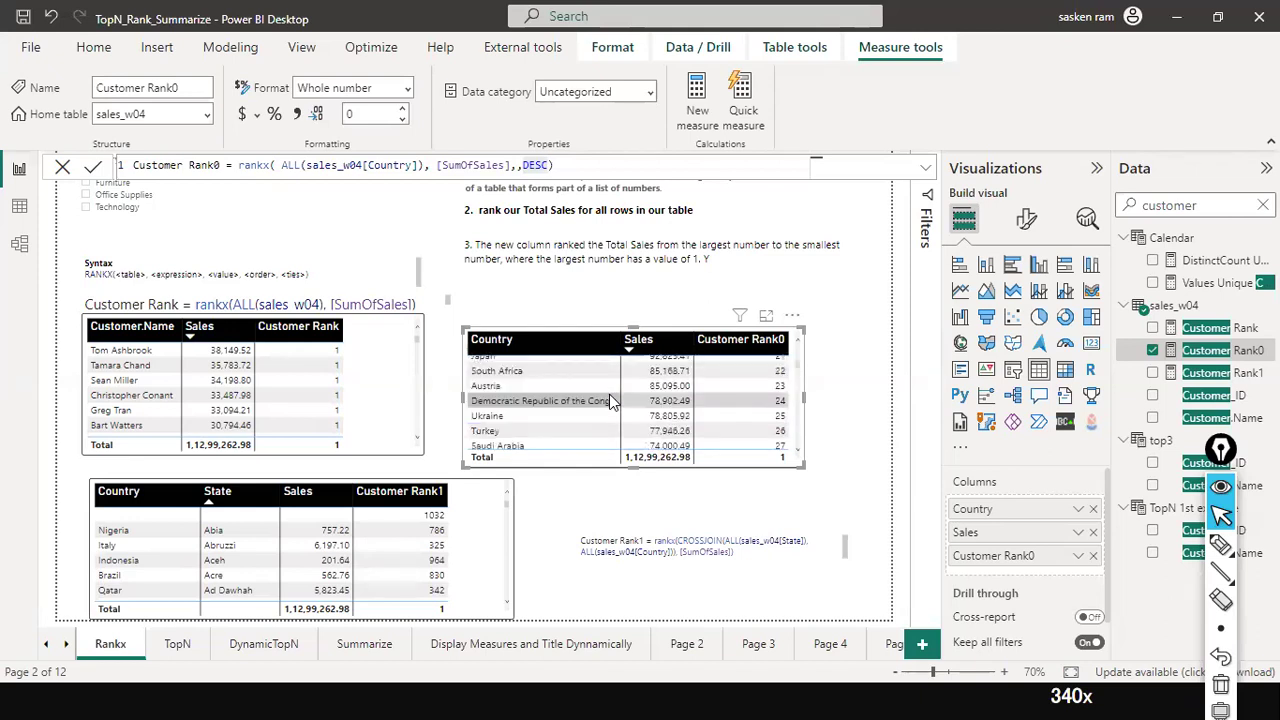
scroll(612, 401, "up", 3)
scroll(612, 401, "up", 3)
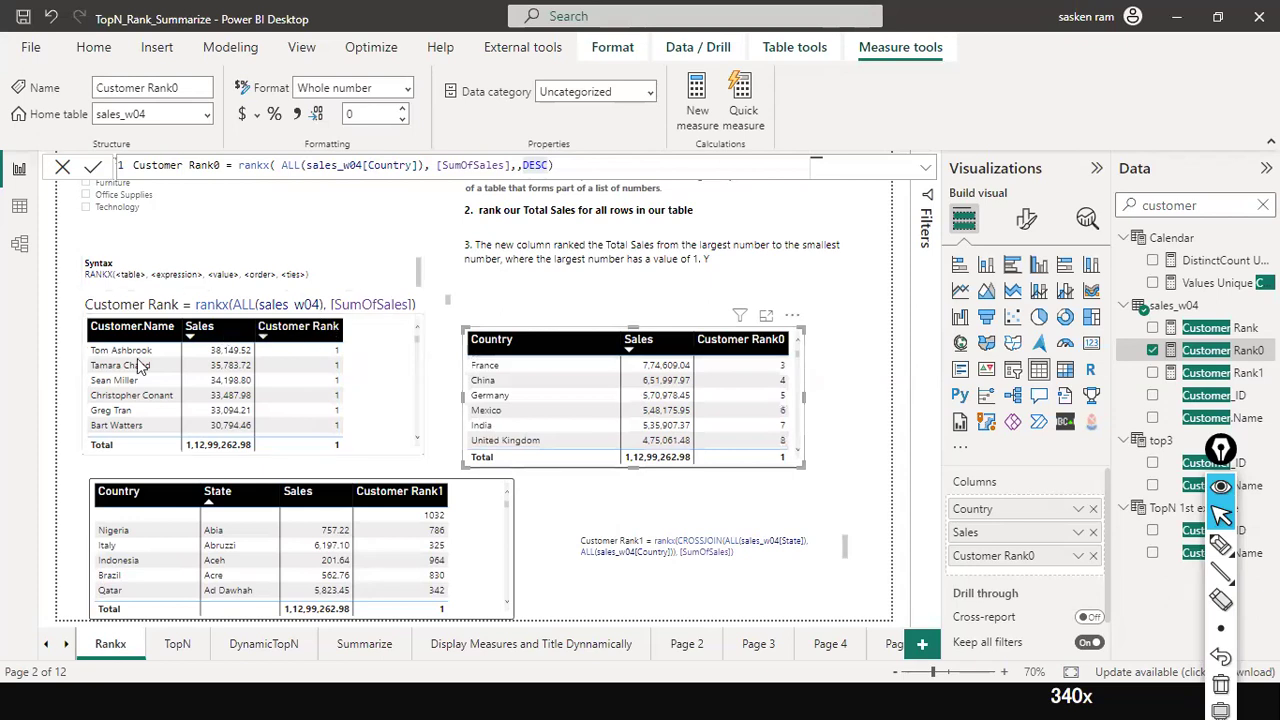
Step: Highlight the Country column reference in the Customer Rank0 formula and review the top-ranked rows of the country table
double_click(384, 167)
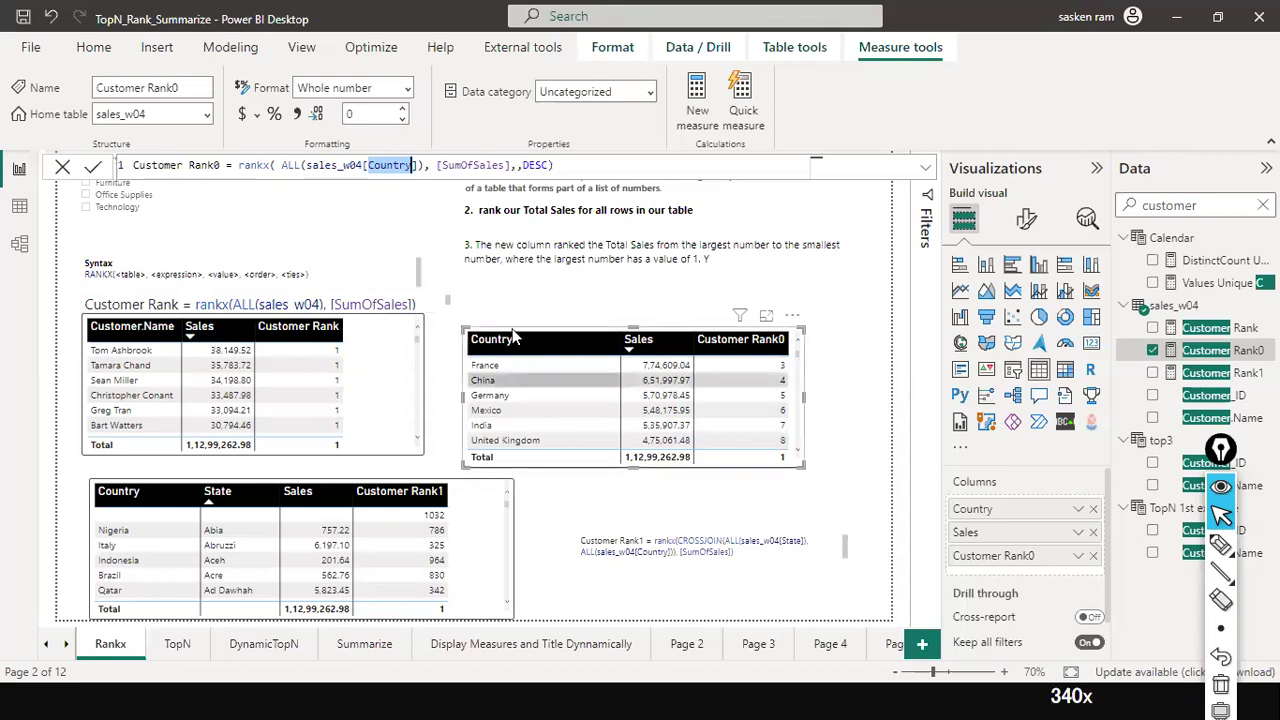
left_click_drag(364, 172, 418, 166)
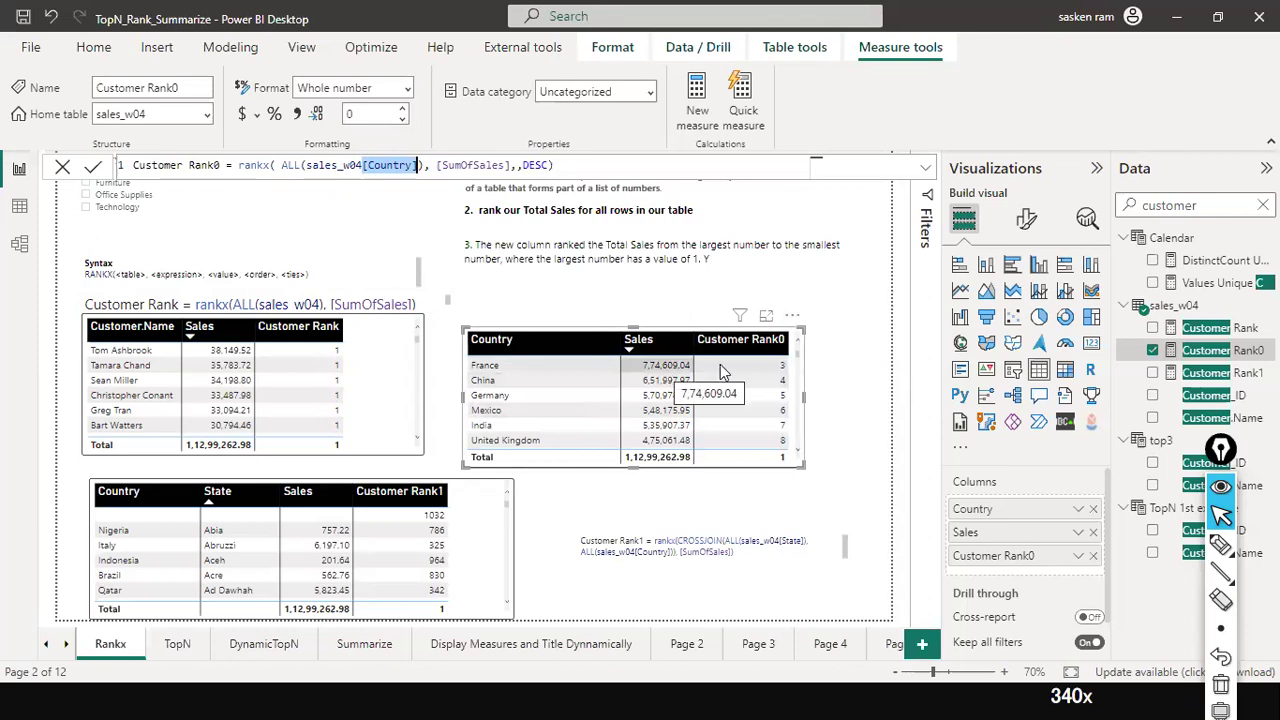
scroll(772, 376, "up", 1)
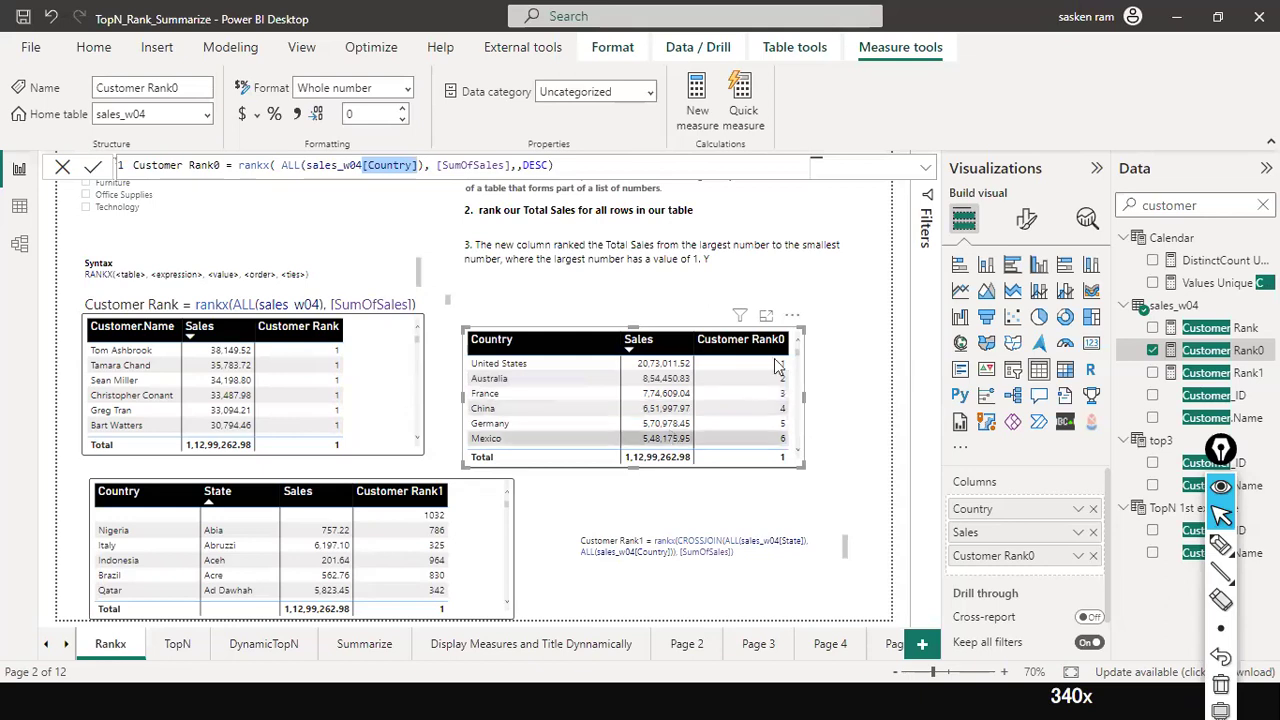
scroll(777, 378, "down", 1)
scroll(777, 384, "up", 1)
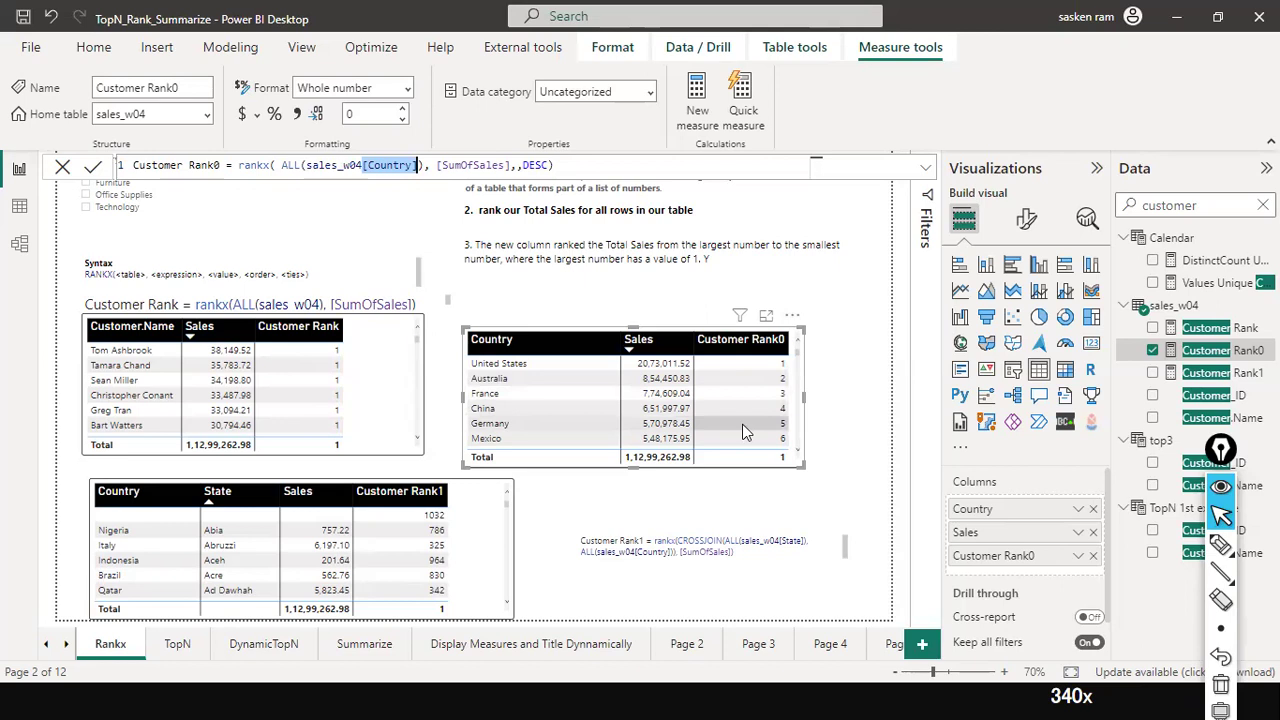
Step: Open the Customer Rank1 measure's formula for the country and state table and highlight CROSSJOIN
left_click(493, 510)
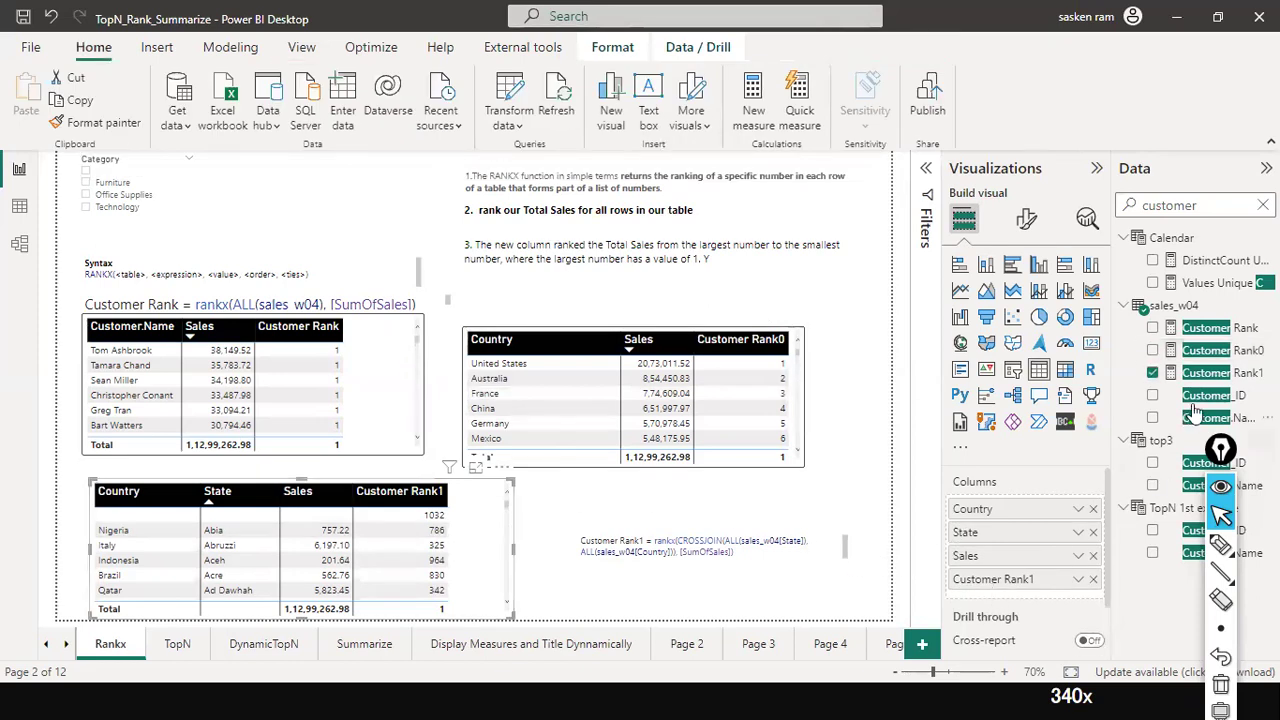
left_click(1215, 376)
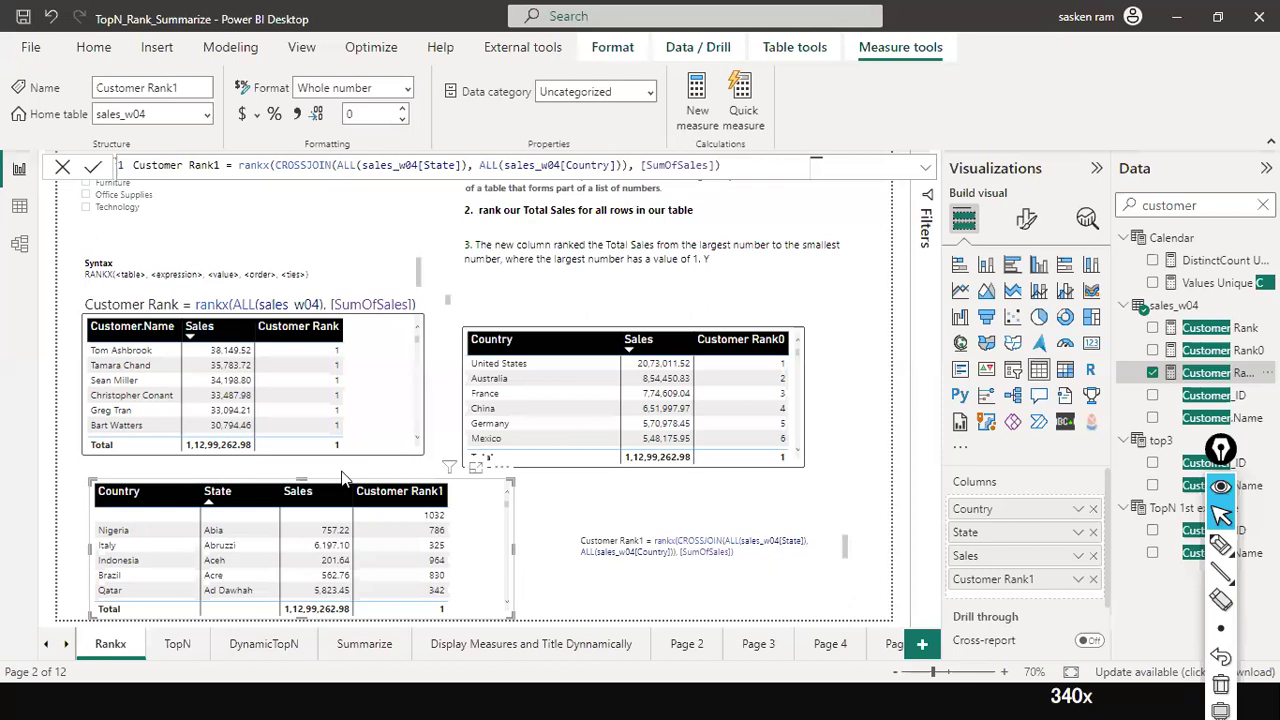
double_click(311, 165)
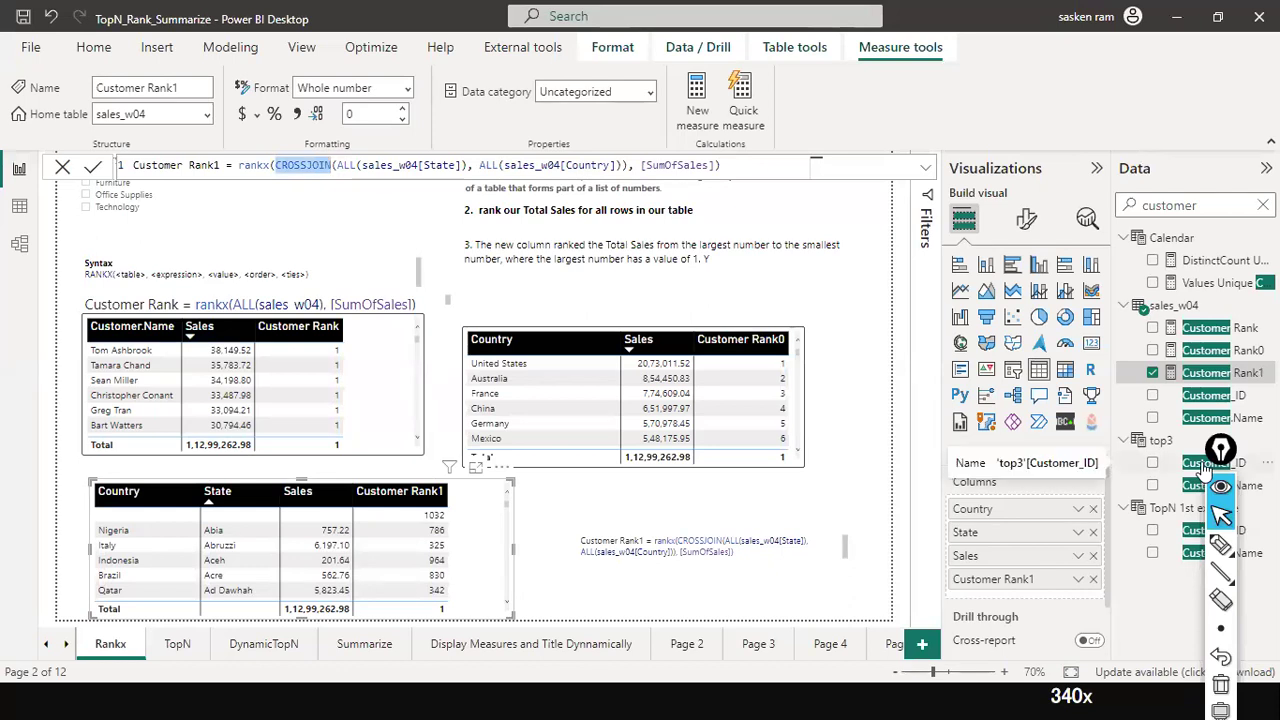
Step: Sketch 1, 2, 3 and 1, 2 in red ink below the formula with lines joining every pair, and clear the sketch
left_click(1221, 543)
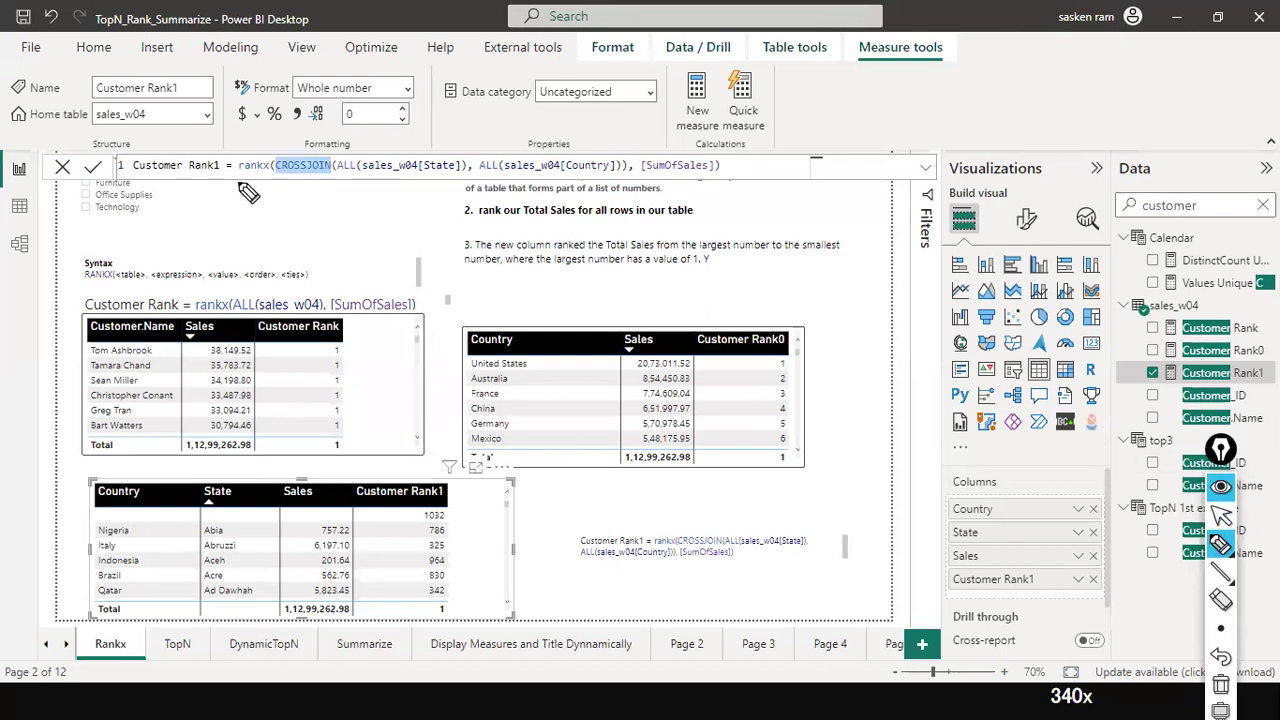
left_click_drag(243, 205, 242, 262)
left_click_drag(335, 201, 347, 241)
mouse_move(256, 210)
left_mouse_down()
mouse_move(325, 210)
mouse_move(338, 240)
left_mouse_up()
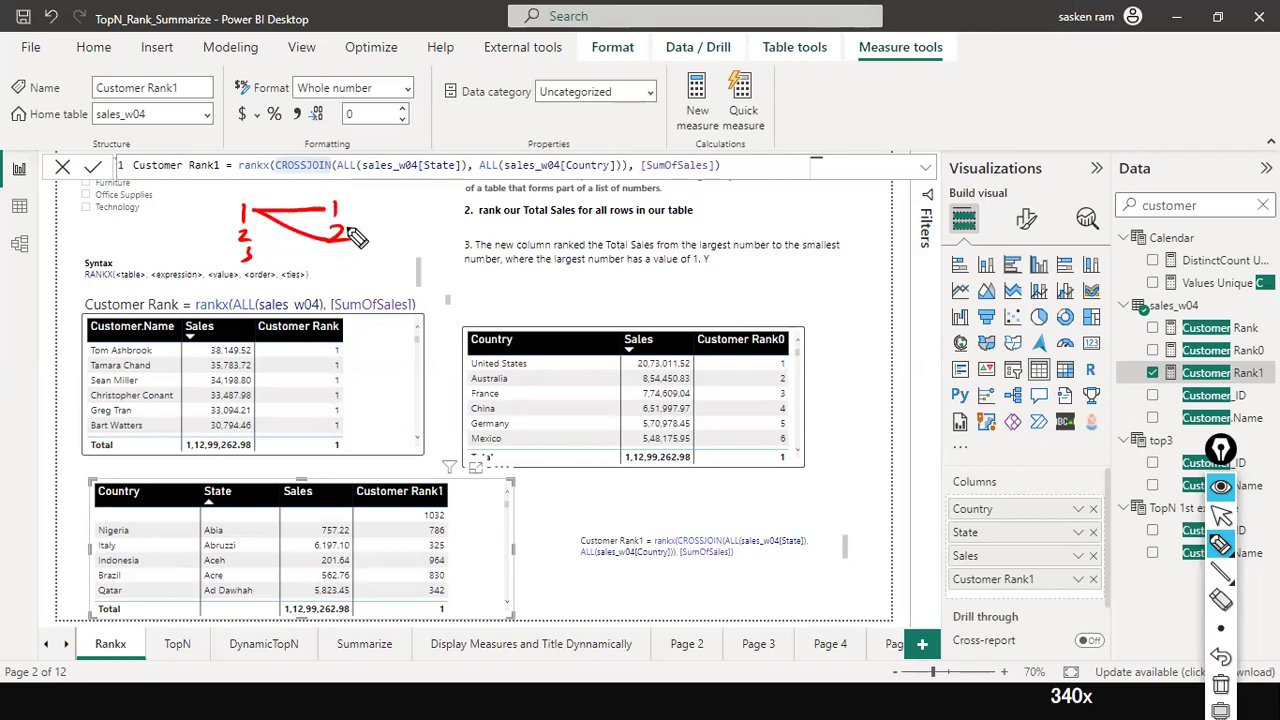
mouse_move(315, 230)
left_mouse_down()
mouse_move(268, 248)
mouse_move(330, 250)
mouse_move(264, 275)
mouse_move(343, 225)
left_mouse_up()
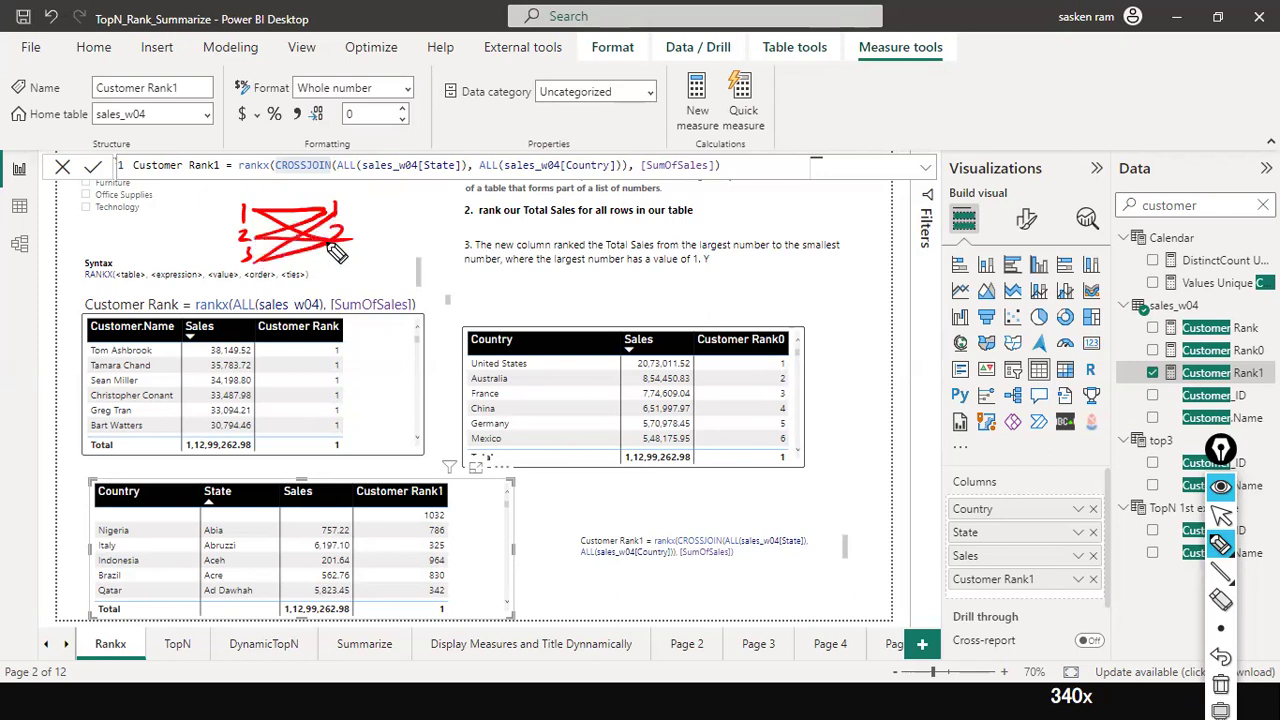
key("ctrl+shift+7")
left_click(362, 200)
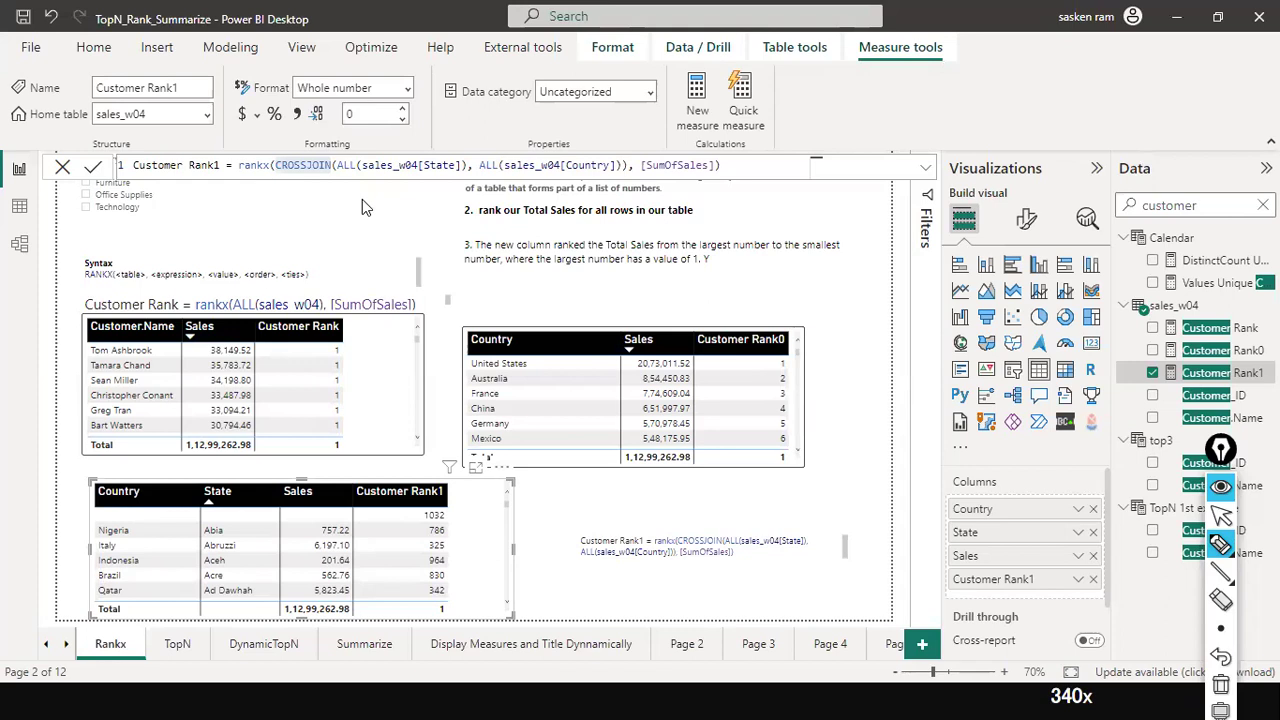
key("ctrl+shift+2")
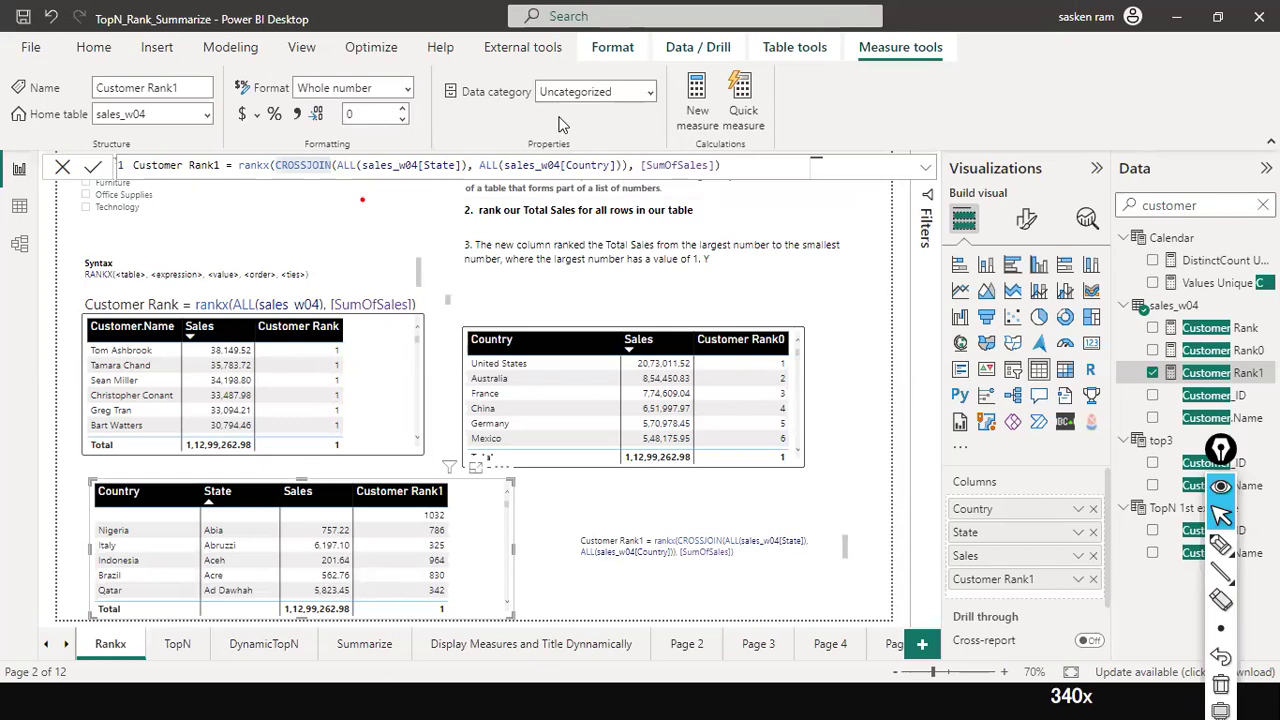
Step: Highlight SumOfSales in the Customer Rank1 formula and sort the country and state table by Customer Rank1 in ascending order
double_click(684, 168)
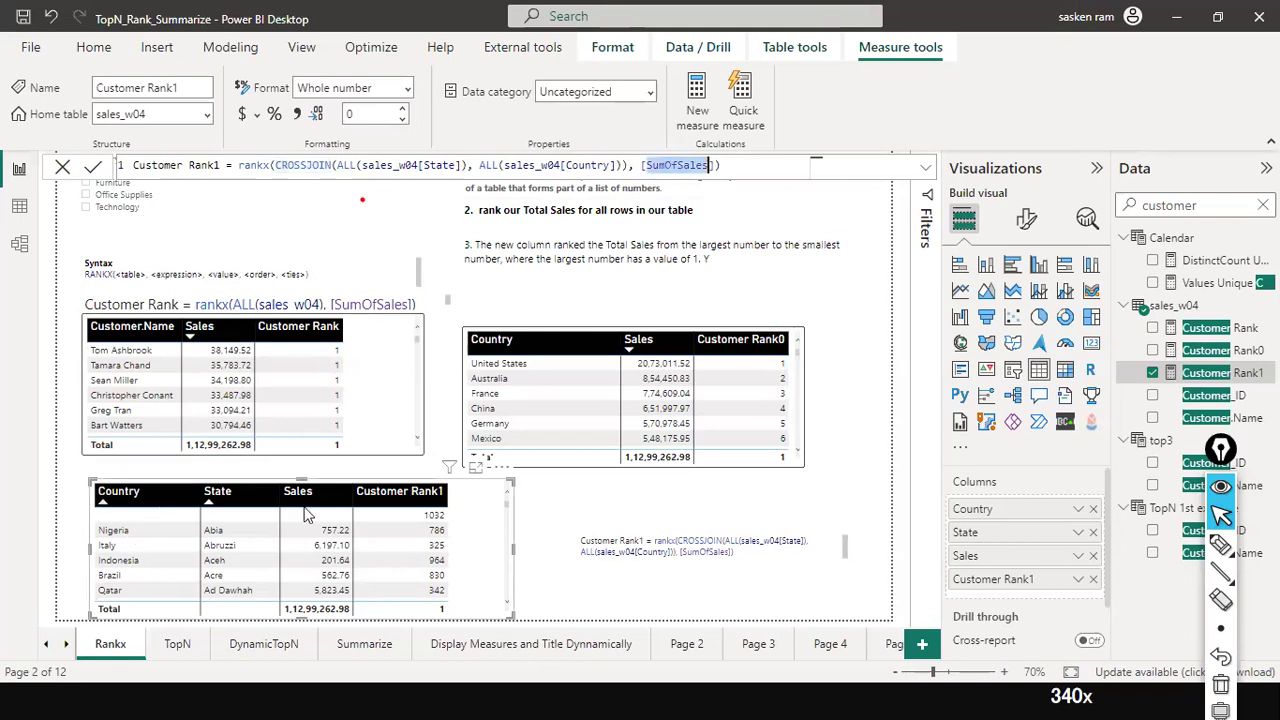
left_click(360, 503)
left_click(360, 503)
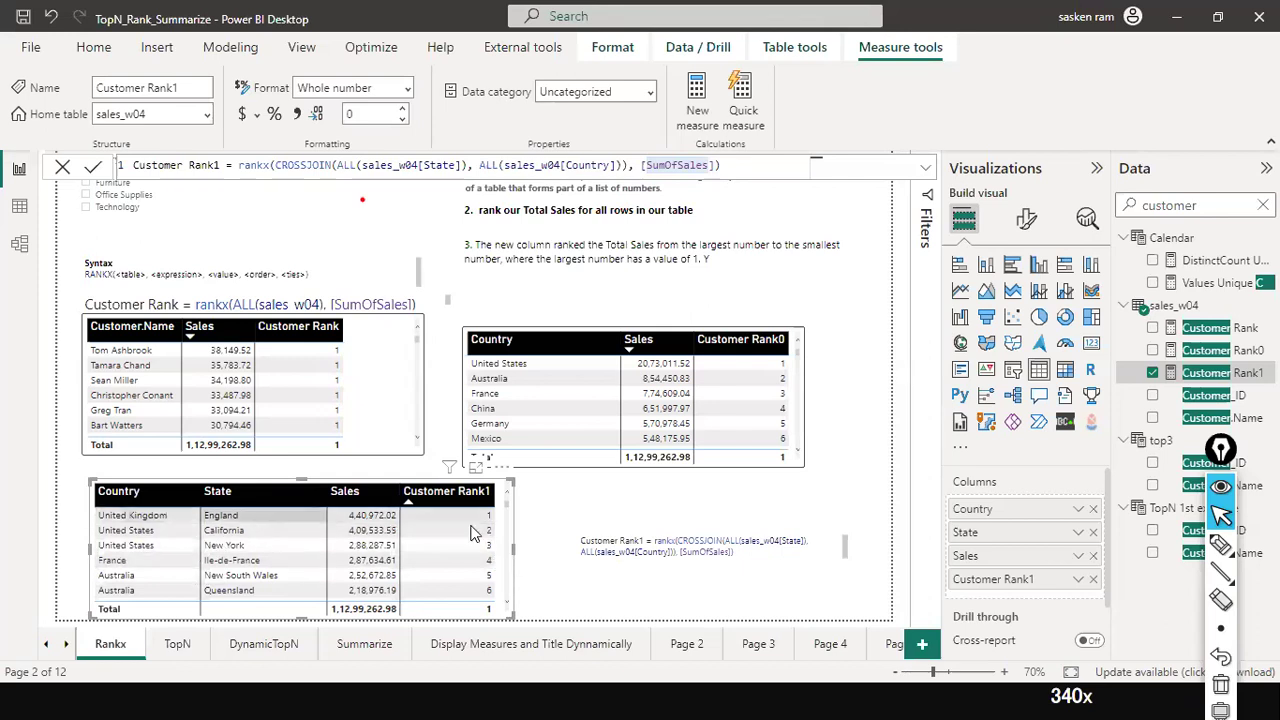
Step: Examine how Customer Rank1 follows Sales for each country and state combination down the rows of the table
scroll(473, 532, "down", 1)
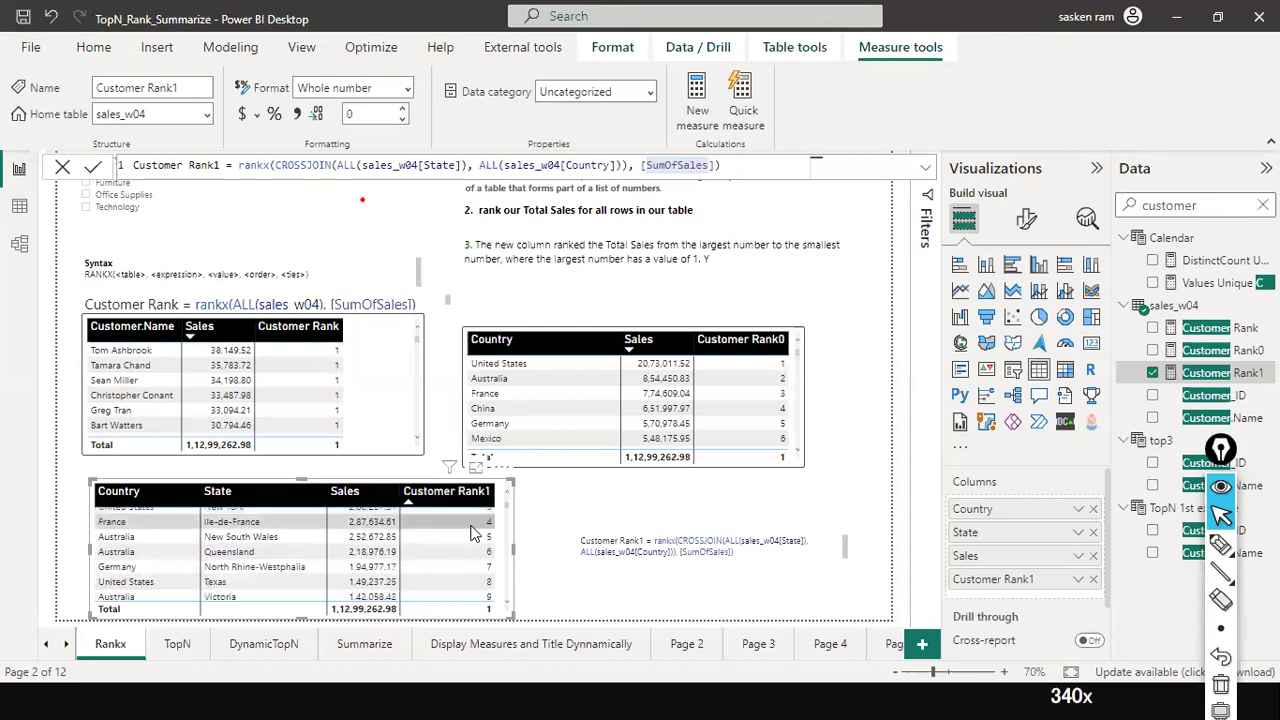
scroll(473, 533, "down", 1)
scroll(473, 532, "up", 2)
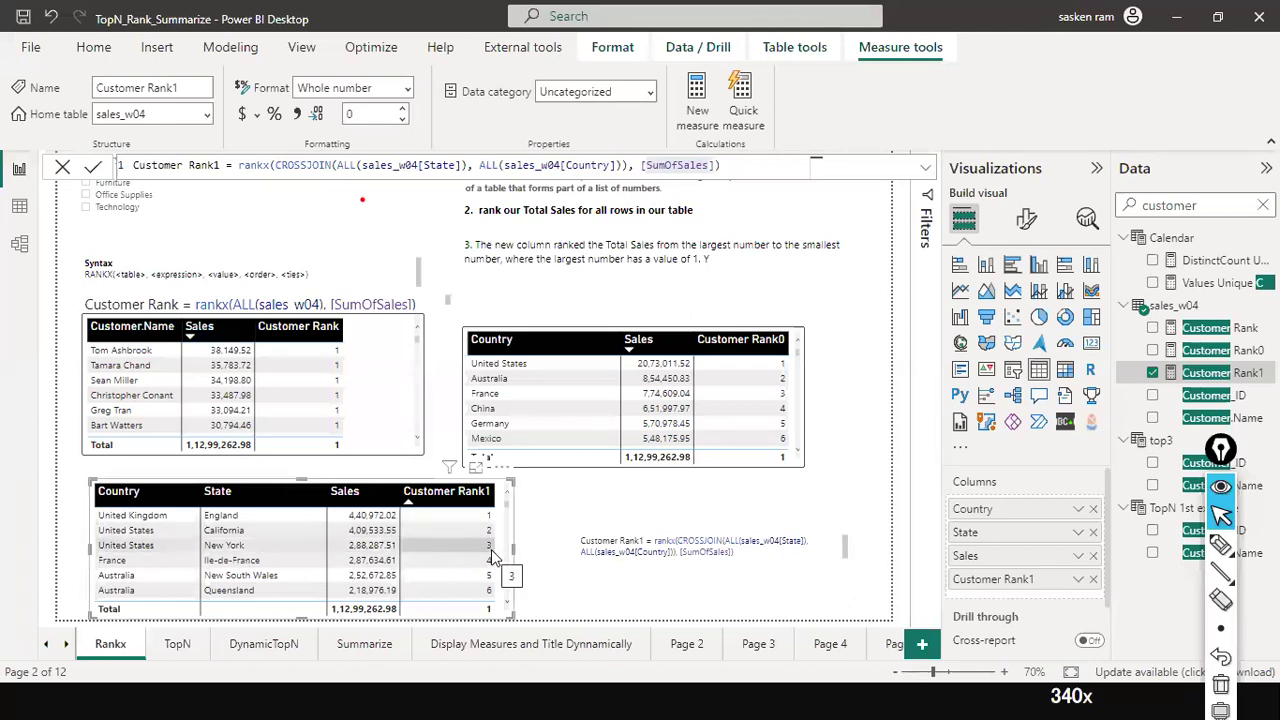
scroll(182, 585, "down", 1)
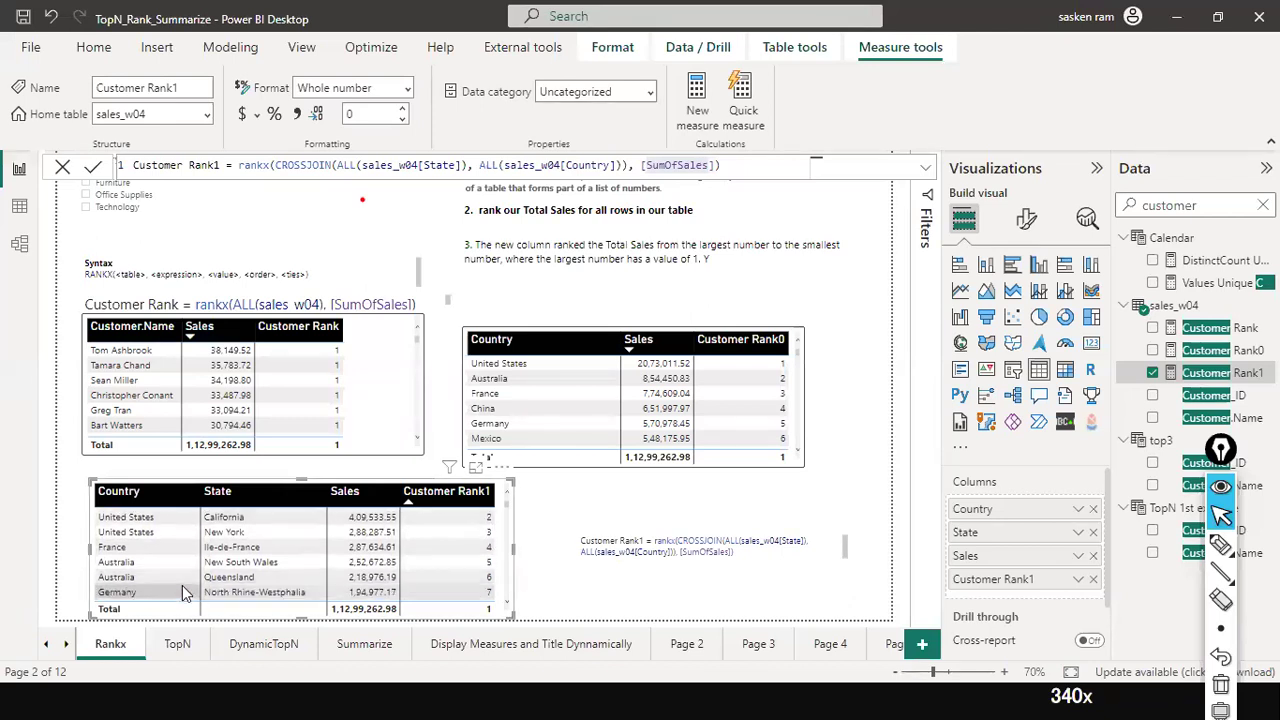
scroll(445, 578, "down", 3)
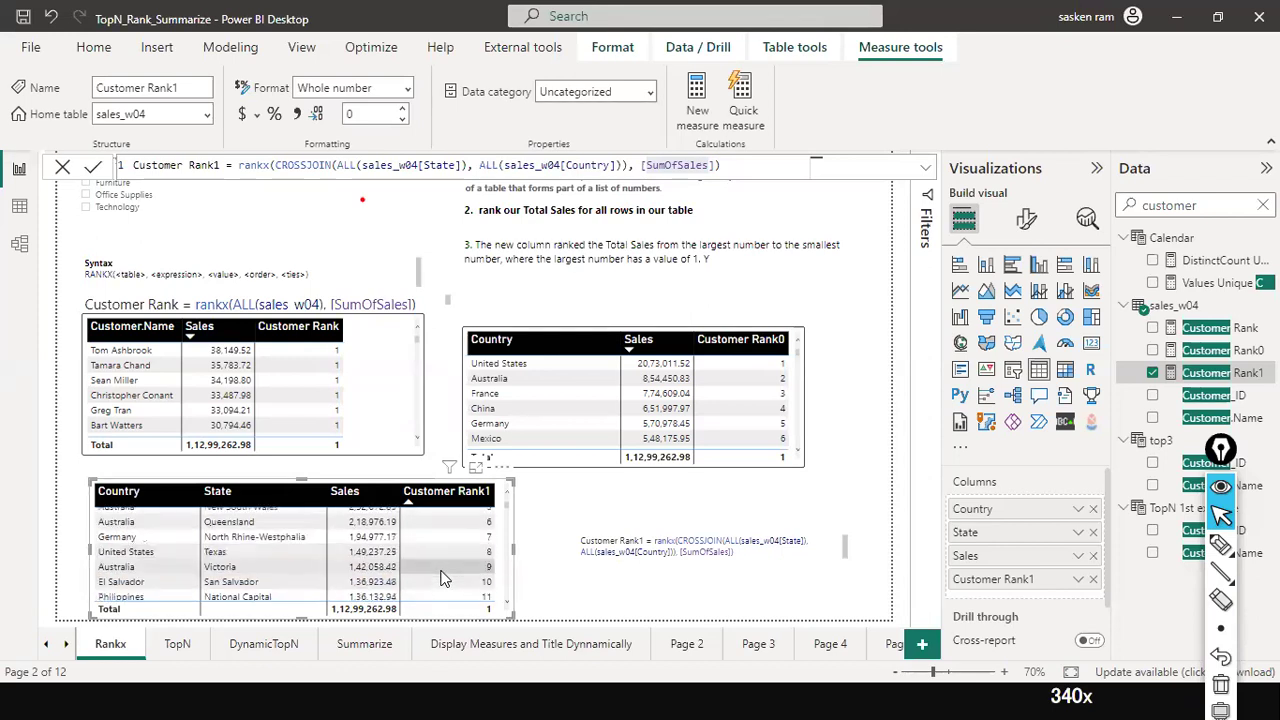
scroll(445, 578, "down", 9)
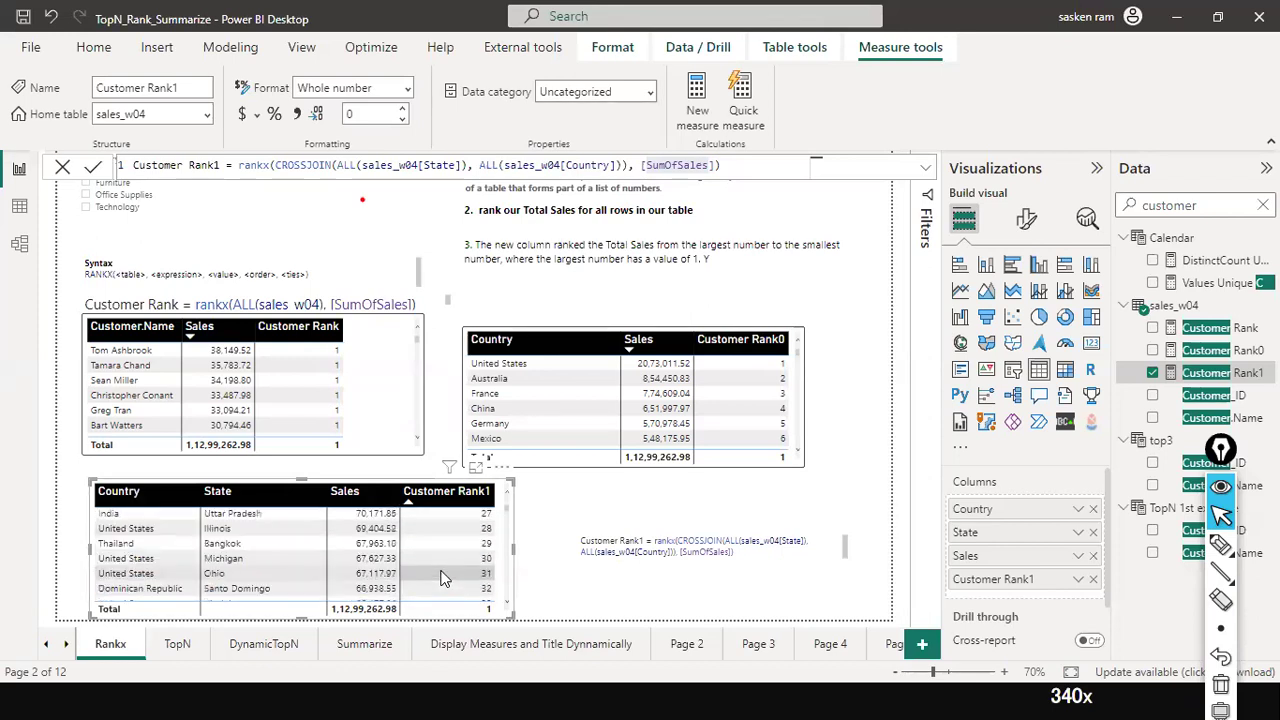
scroll(445, 578, "down", 3)
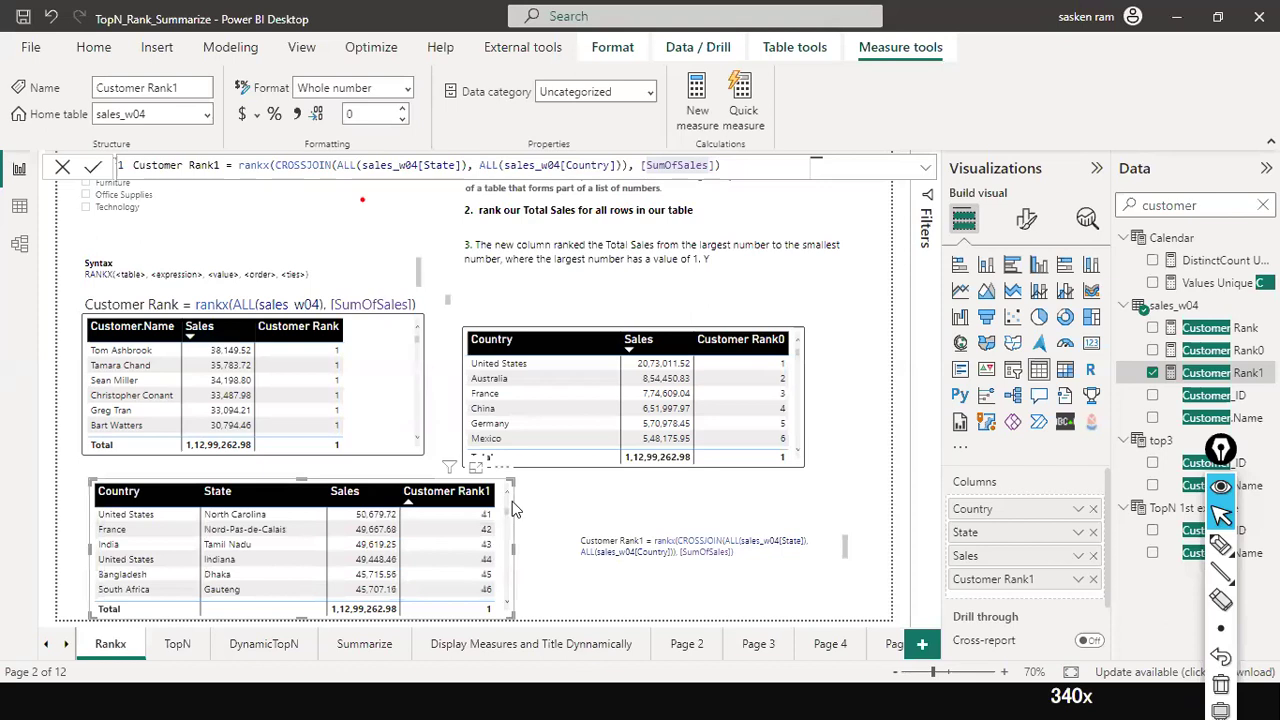
scroll(507, 515, "up", 4)
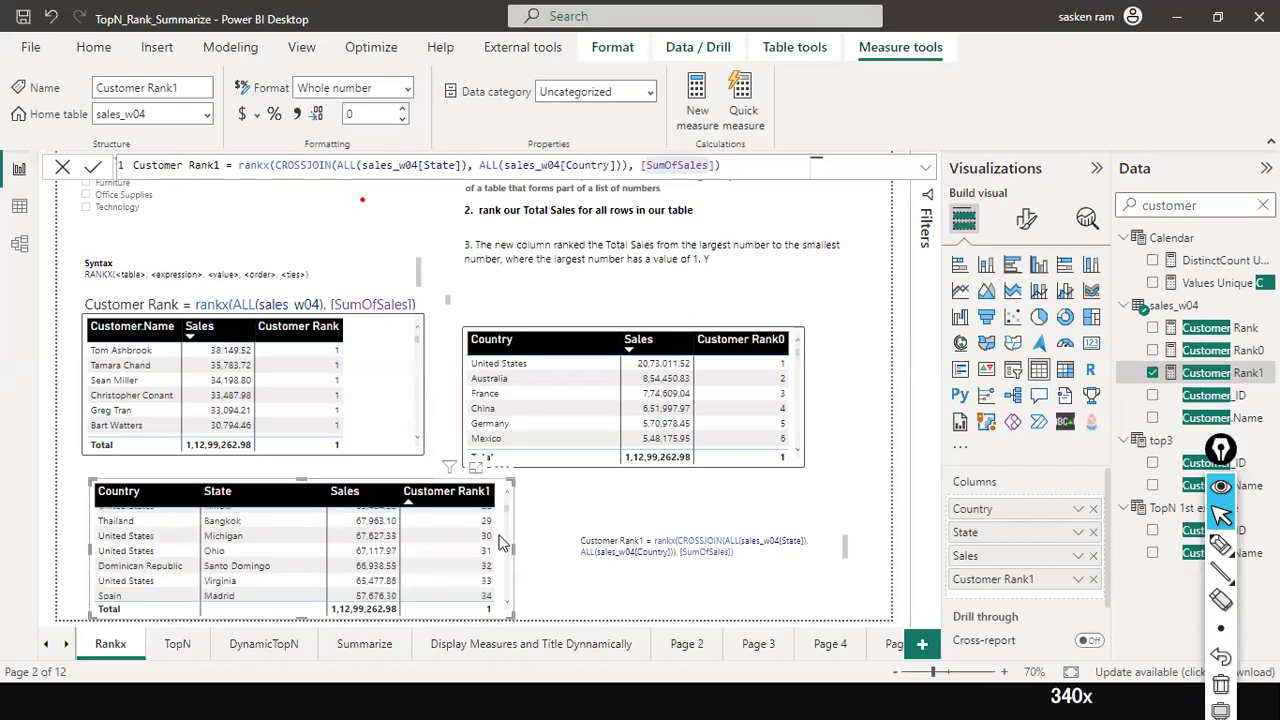
scroll(512, 585, "up", 9)
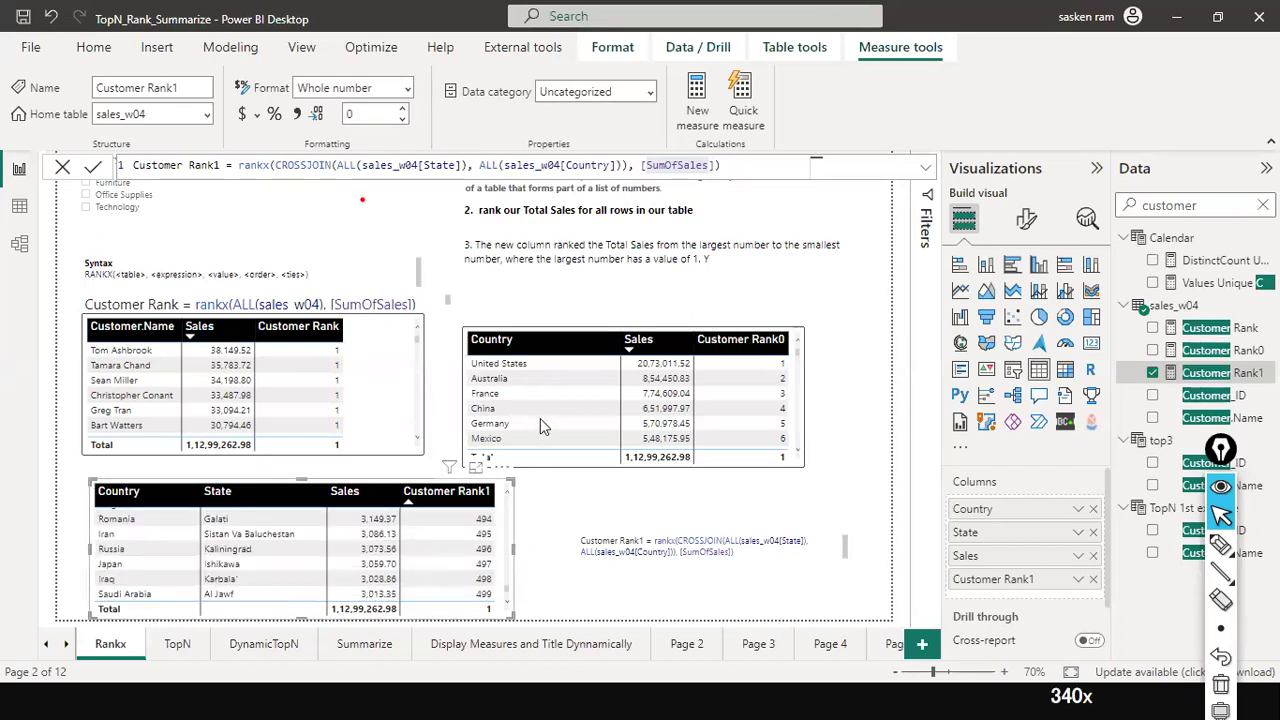
Step: Sort the country and state table by Customer Rank1 in descending order to review the lowest-ranked rows, and restore the ascending order
left_click(408, 506)
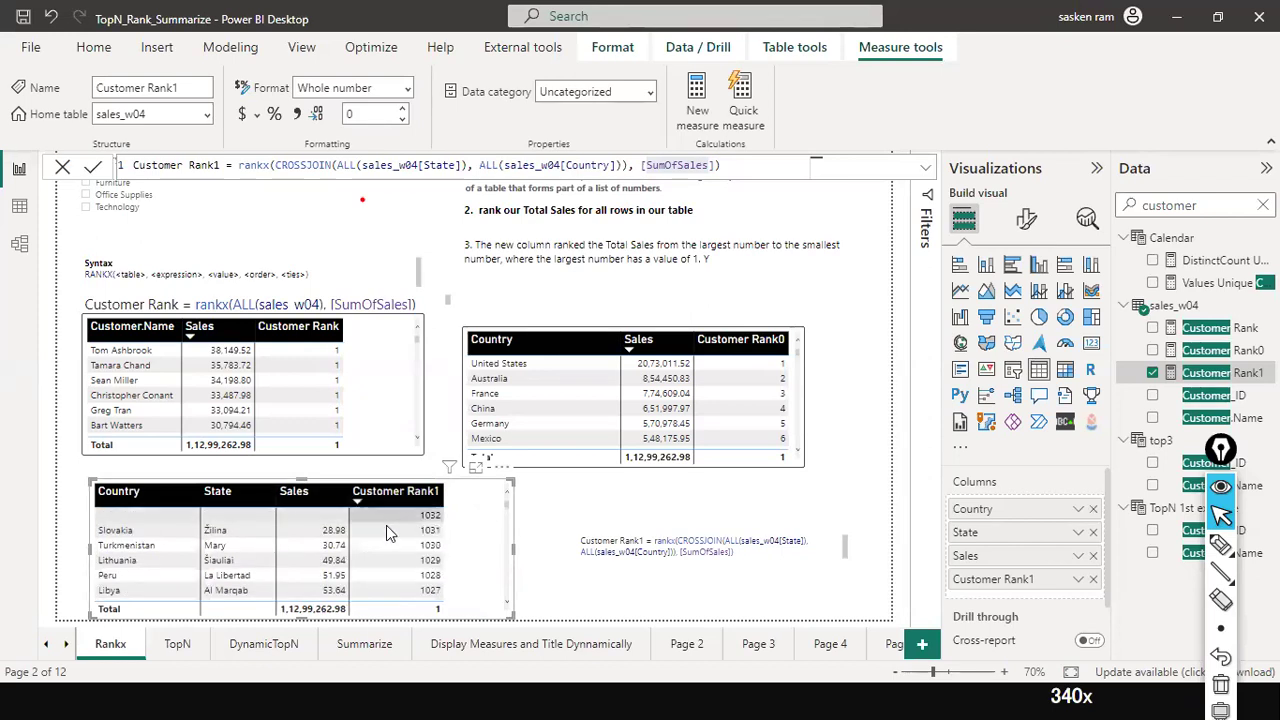
scroll(386, 525, "down", 2)
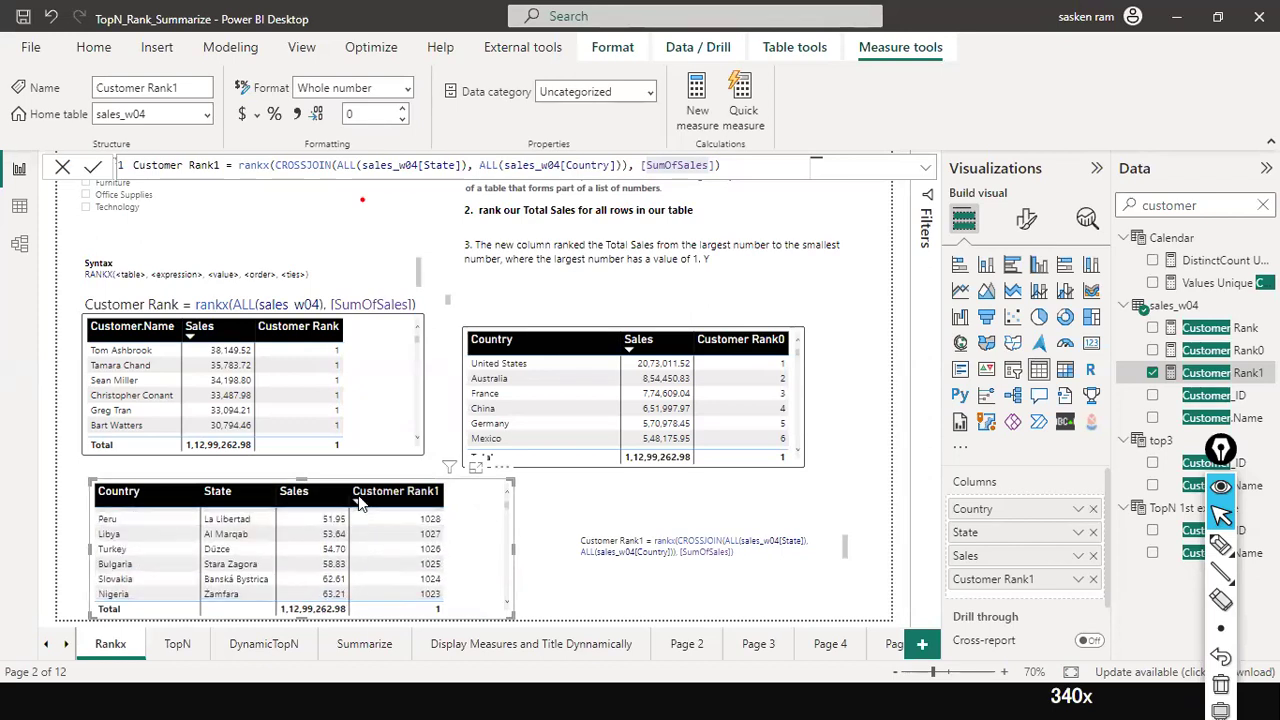
left_click(358, 500)
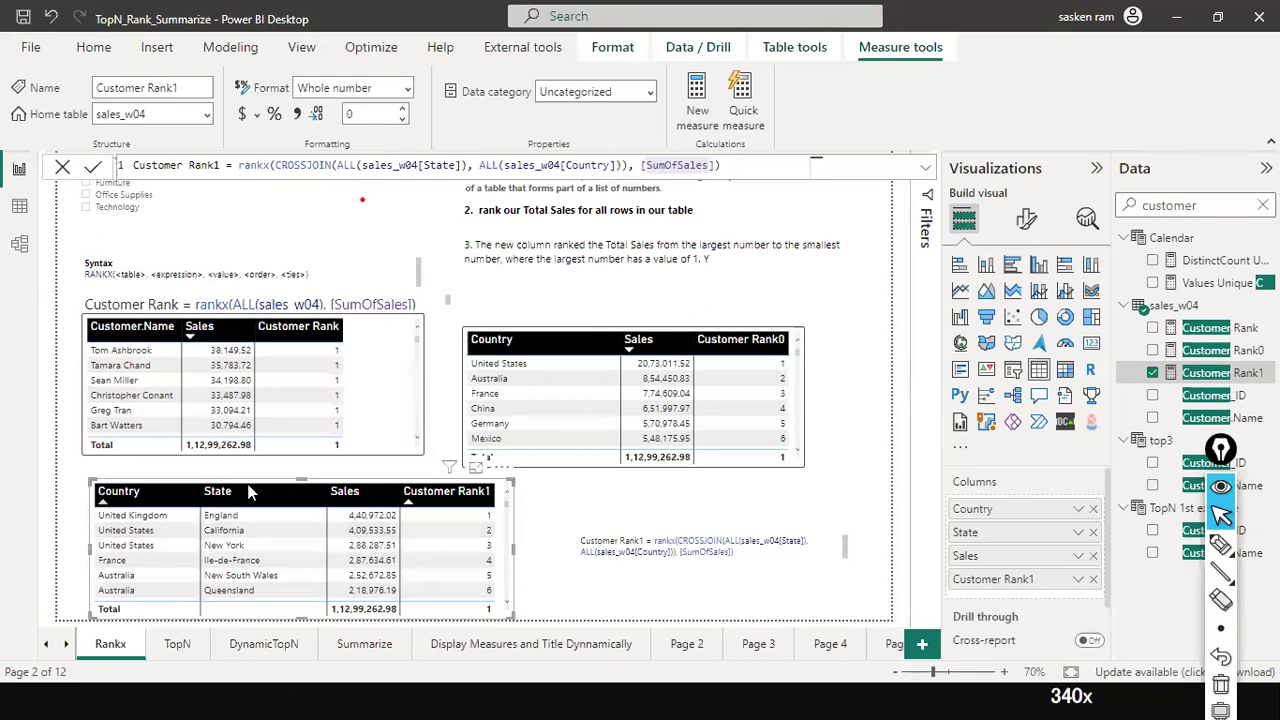
left_click(490, 492)
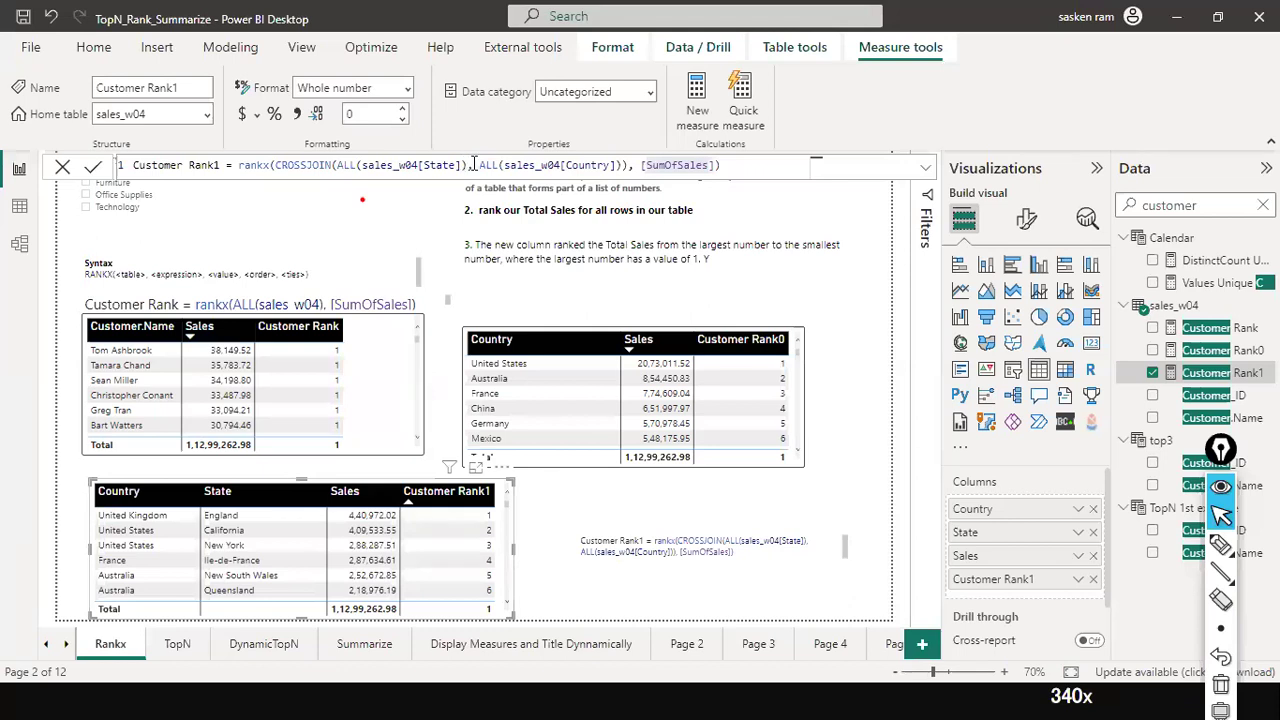
Step: Highlight the ALL(sales_w04[Country]) and ALL(sales_w04[State]) arguments in turn in the Customer Rank1 formula
left_click_drag(474, 160, 628, 163)
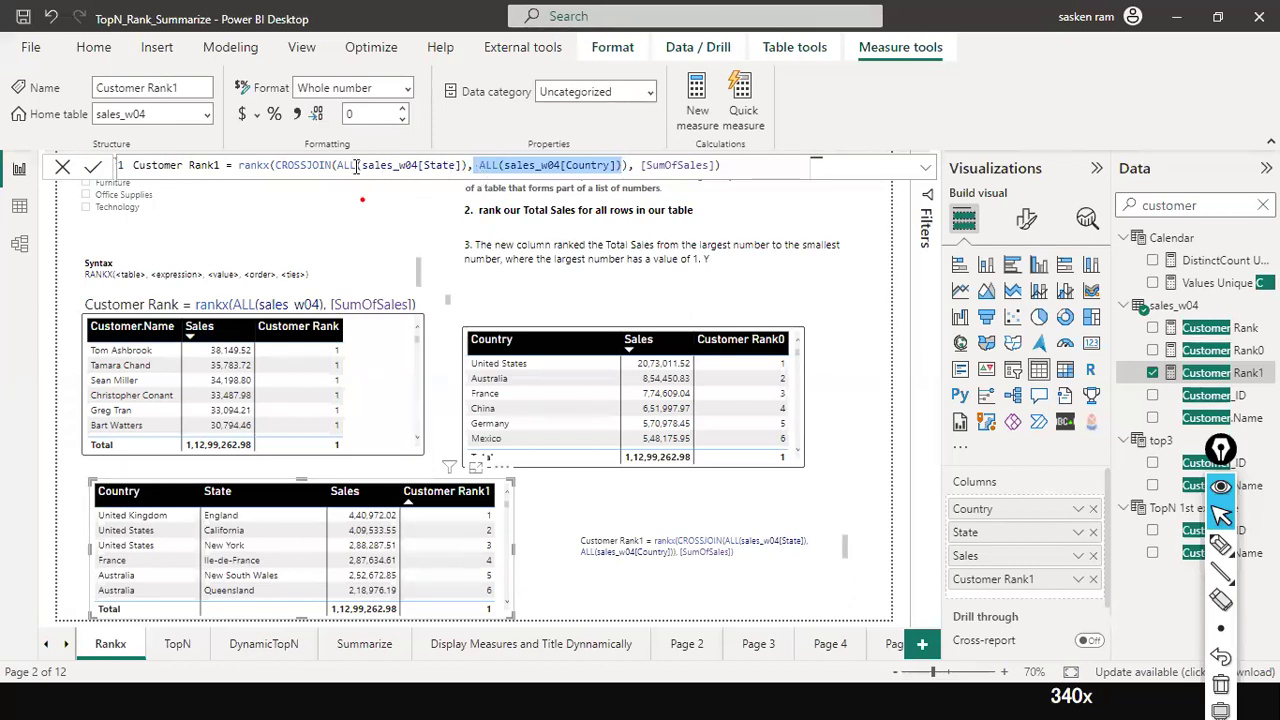
left_click_drag(333, 167, 467, 165)
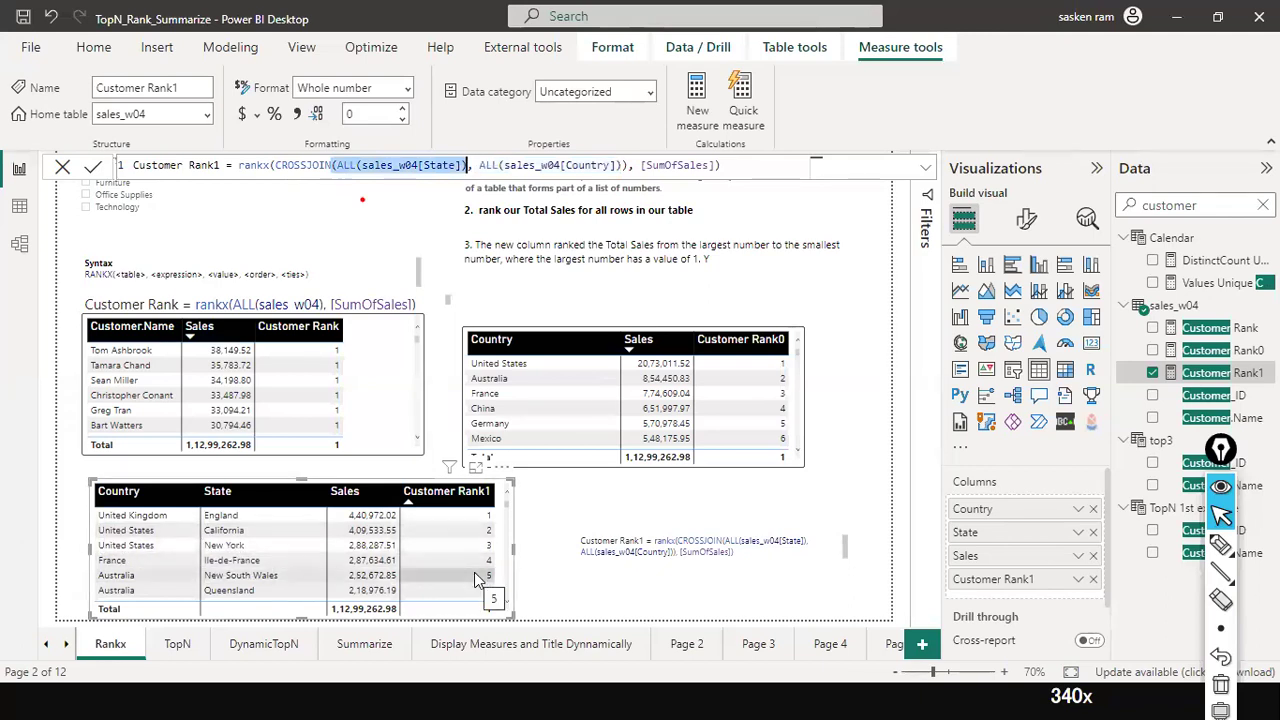
Step: Sort the country and state table by Country in ascending order and browse its rows from Afghanistan down to Ukraine
left_click(755, 170)
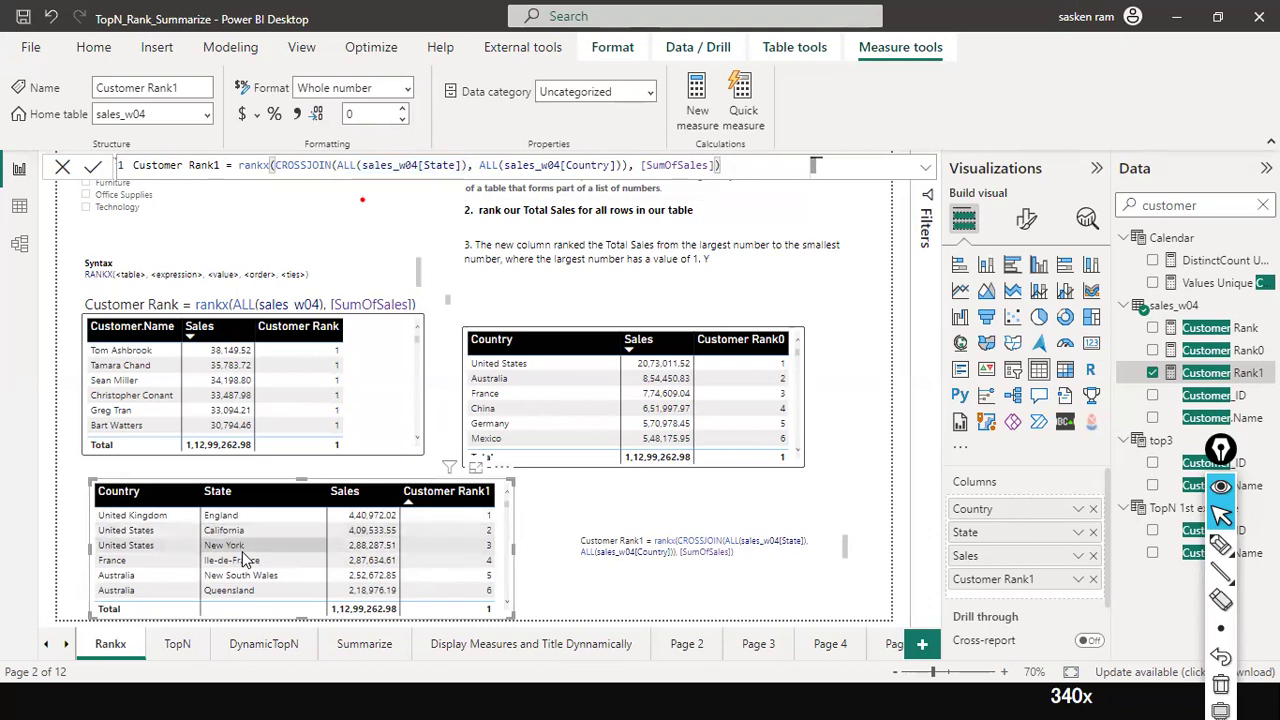
left_click(103, 502)
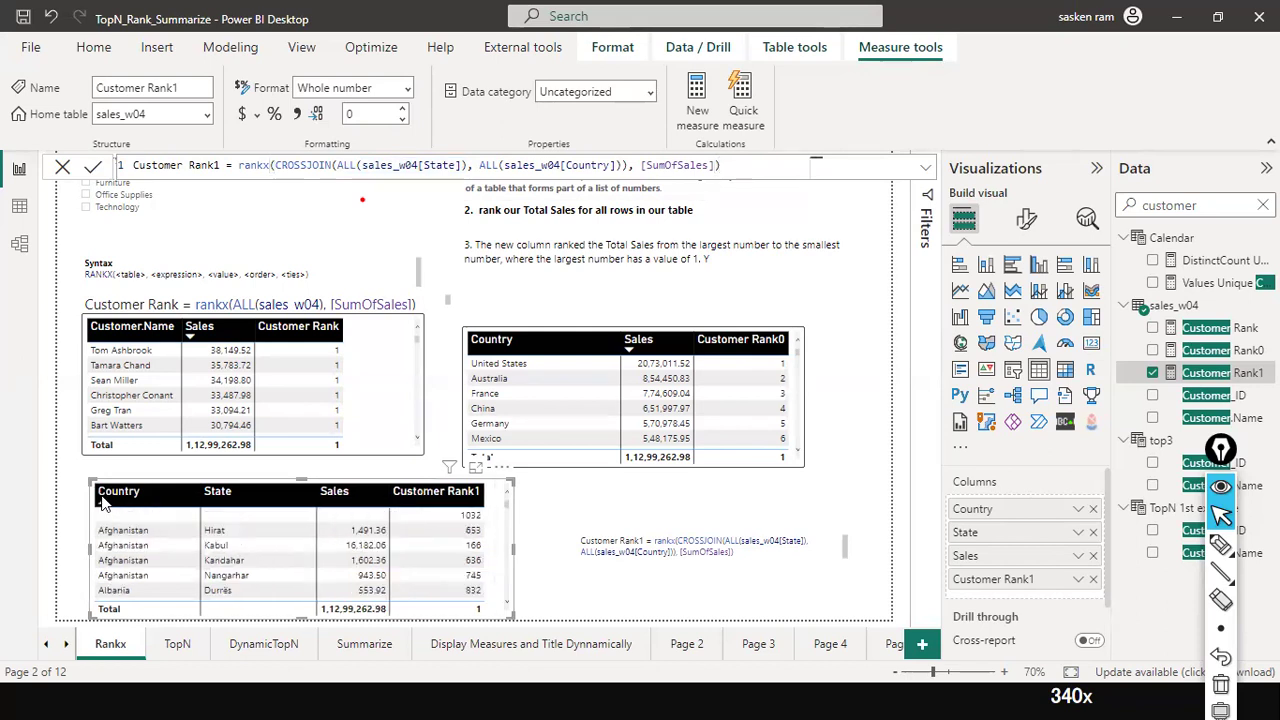
scroll(403, 519, "down", 1)
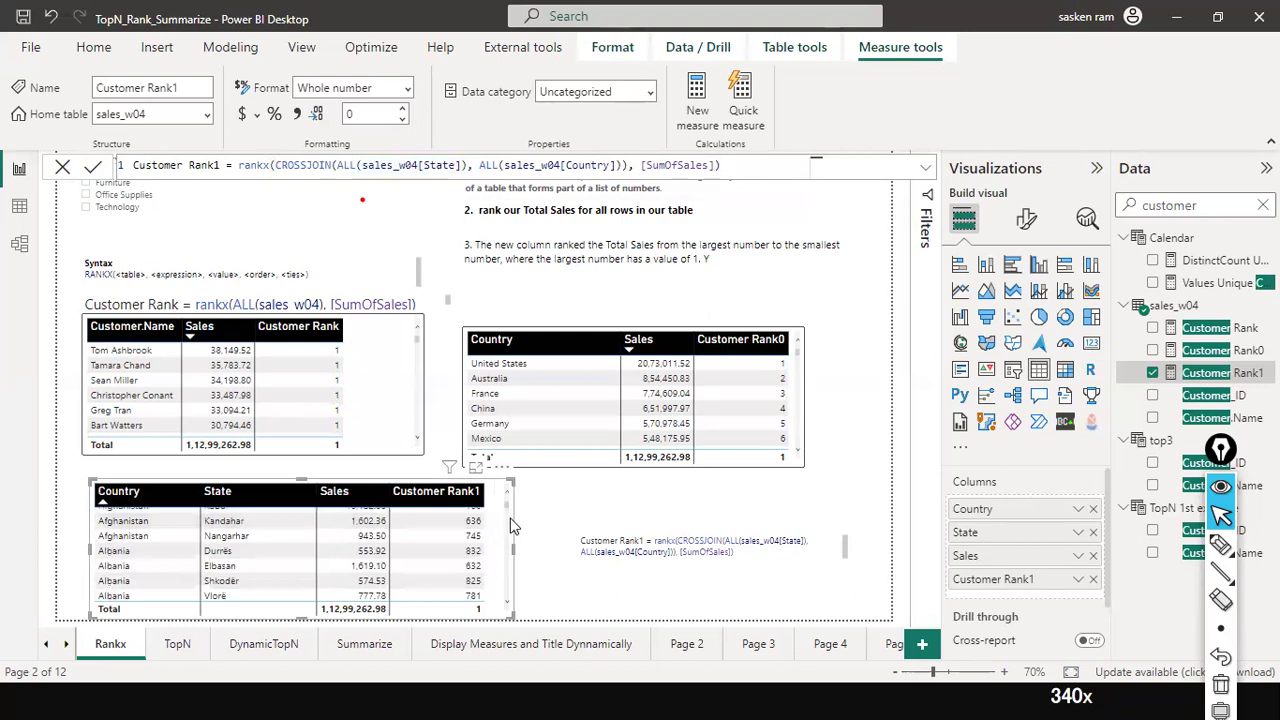
left_click_drag(507, 504, 516, 618)
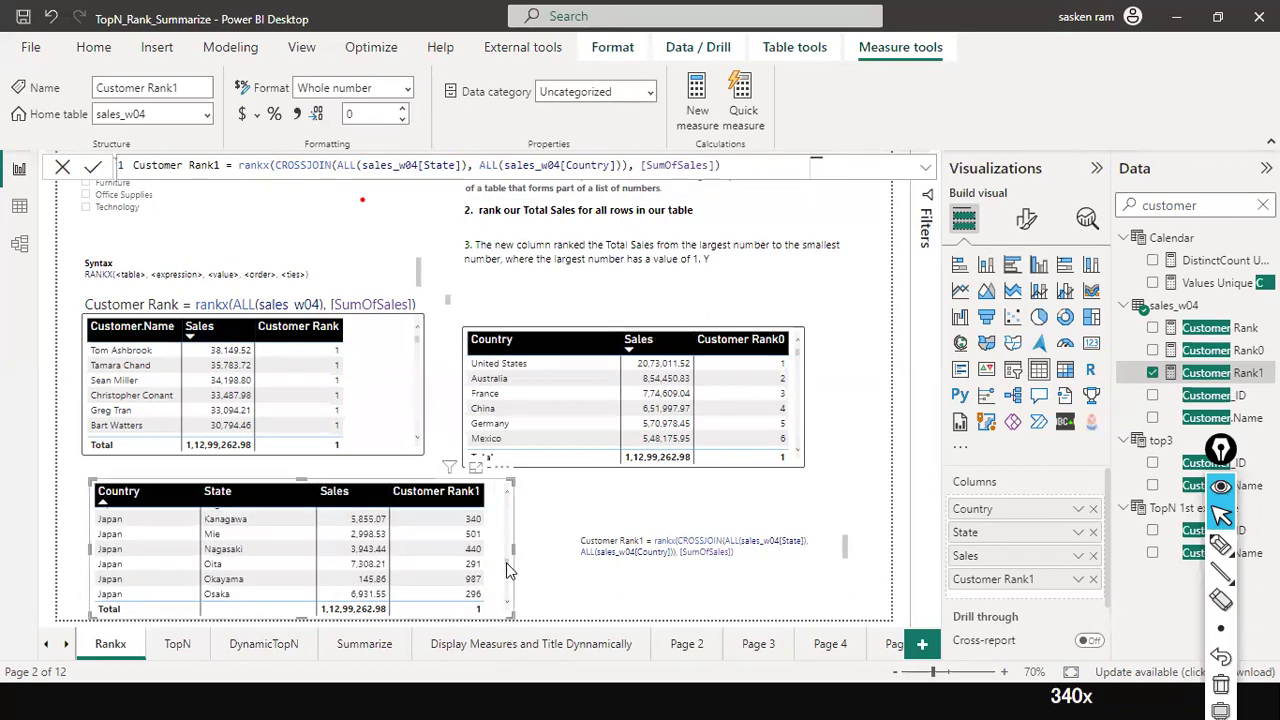
left_click_drag(507, 562, 513, 642)
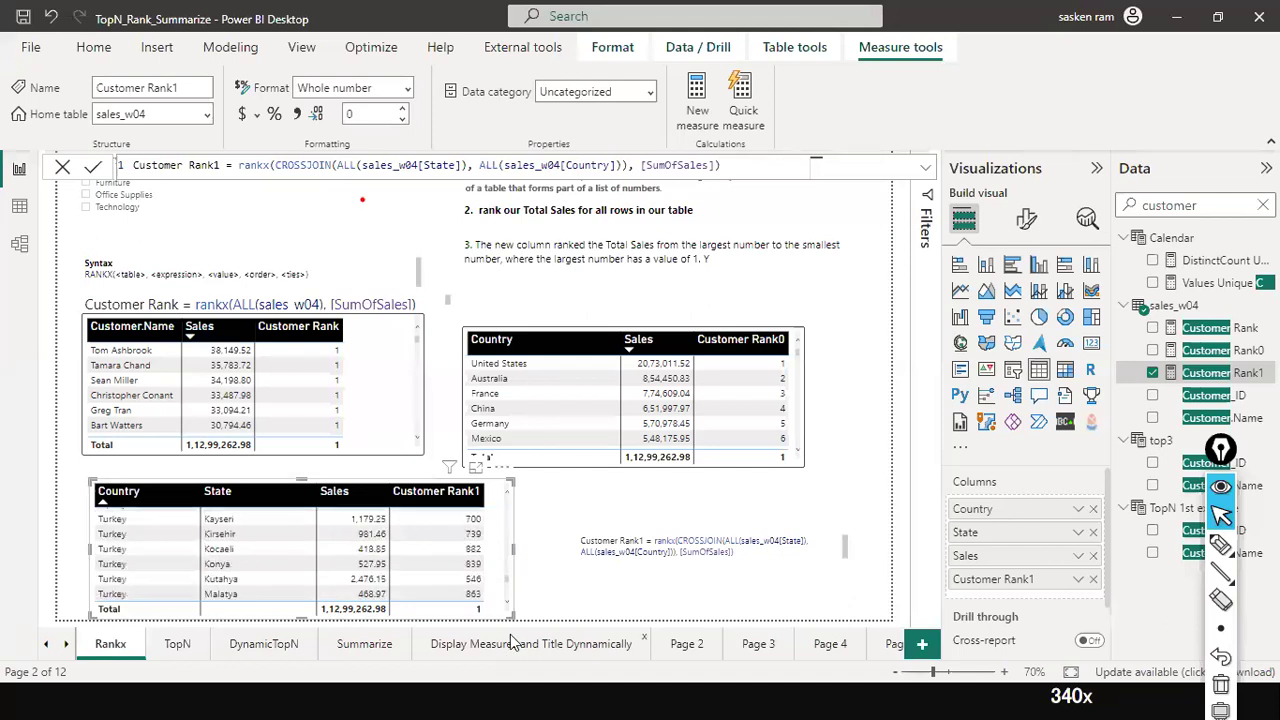
scroll(310, 577, "down", 2)
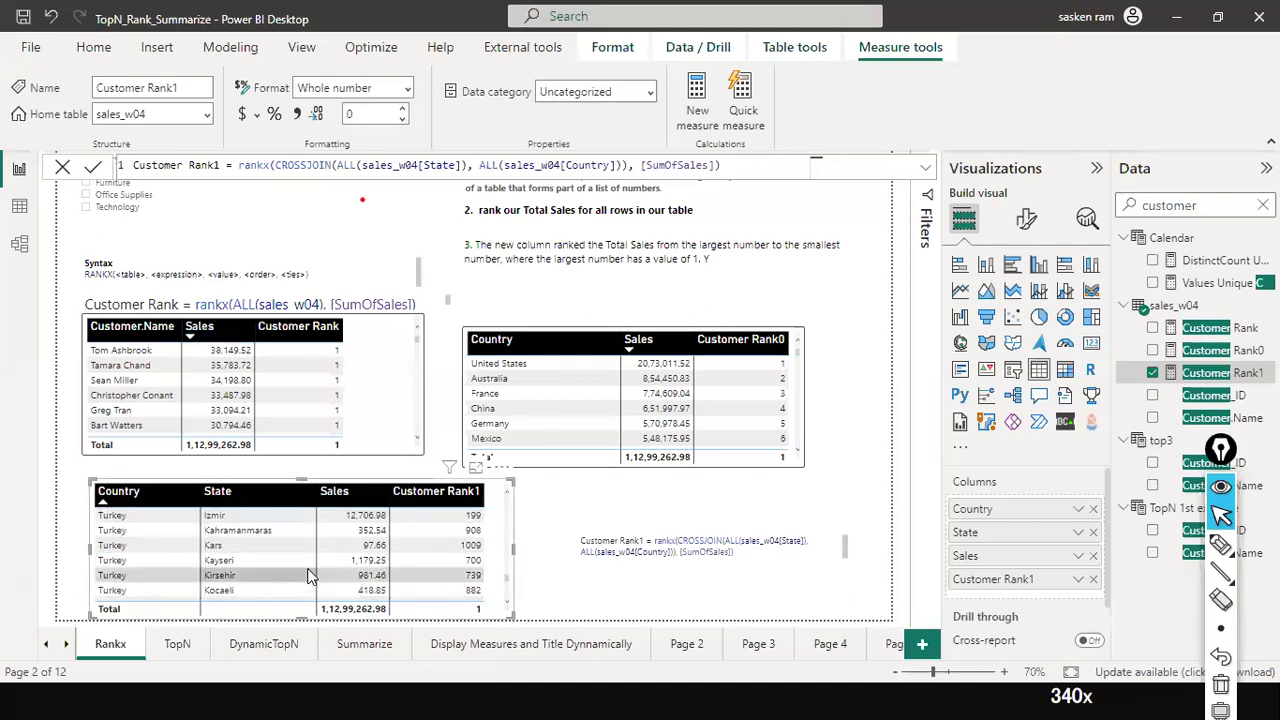
scroll(310, 577, "down", 15)
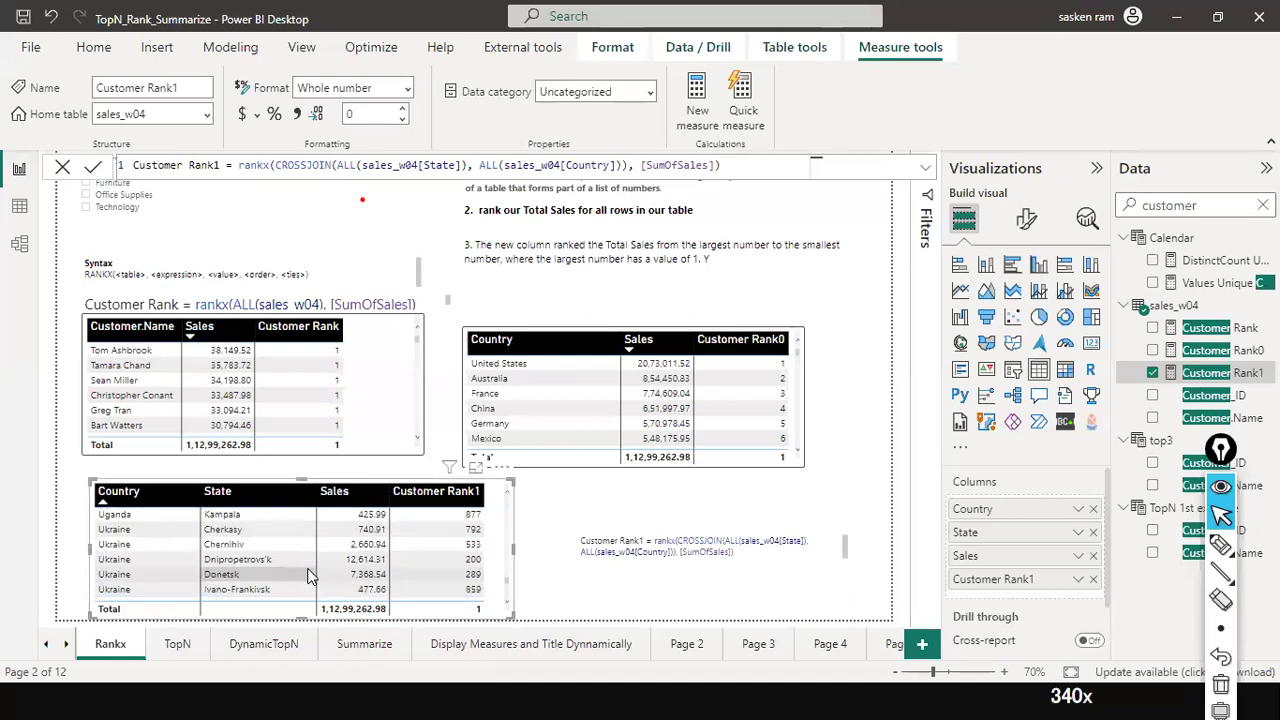
Step: Widen the country and state table slightly on the report canvas
scroll(480, 566, "down", 2)
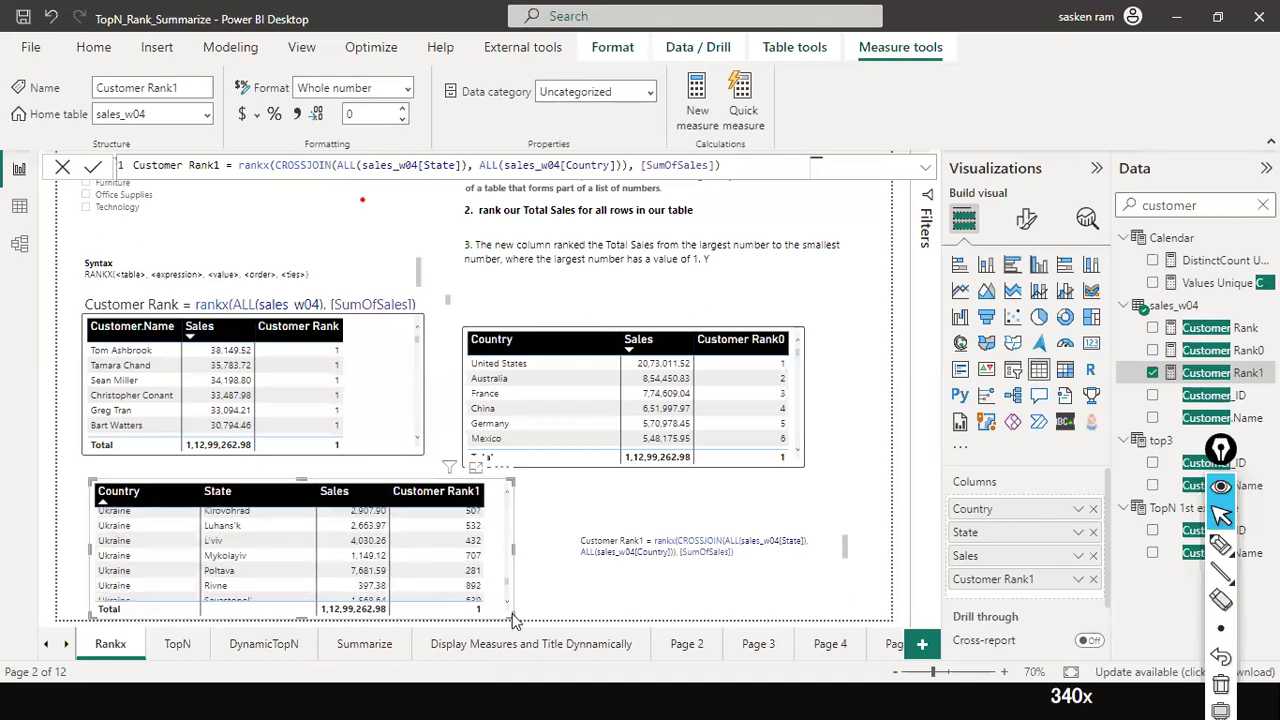
left_click_drag(511, 613, 513, 614)
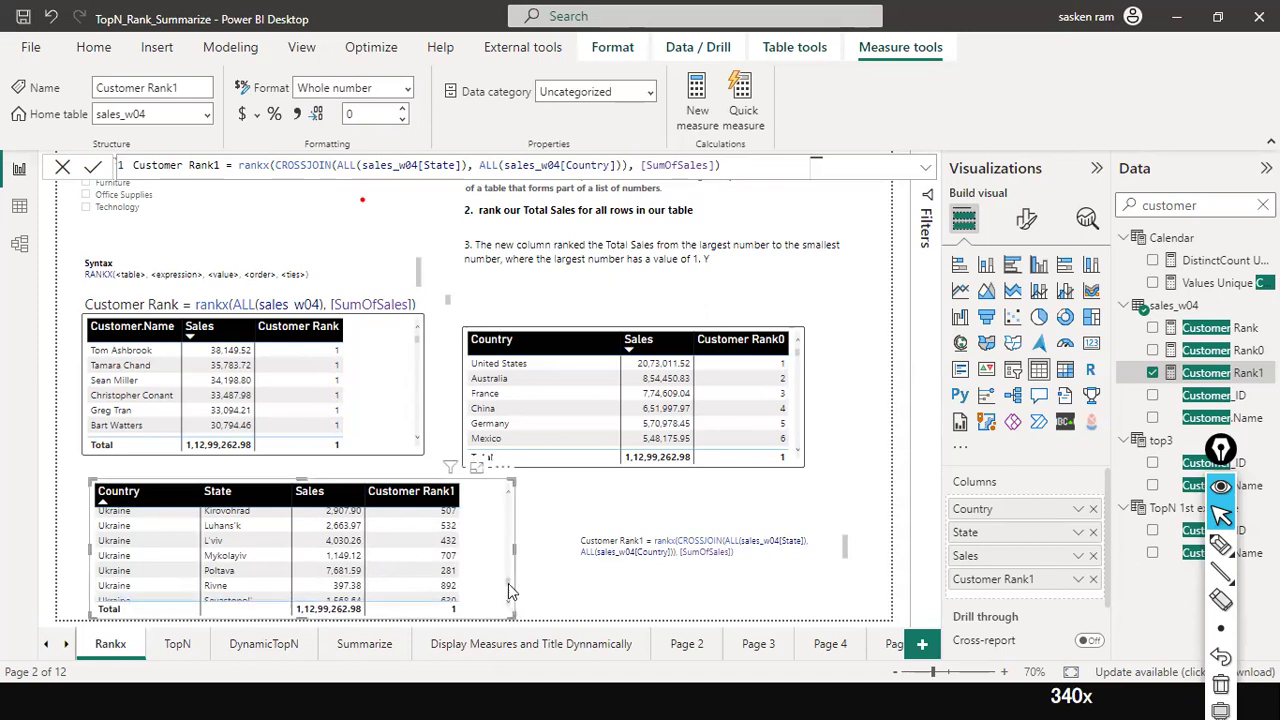
left_click_drag(516, 550, 537, 610)
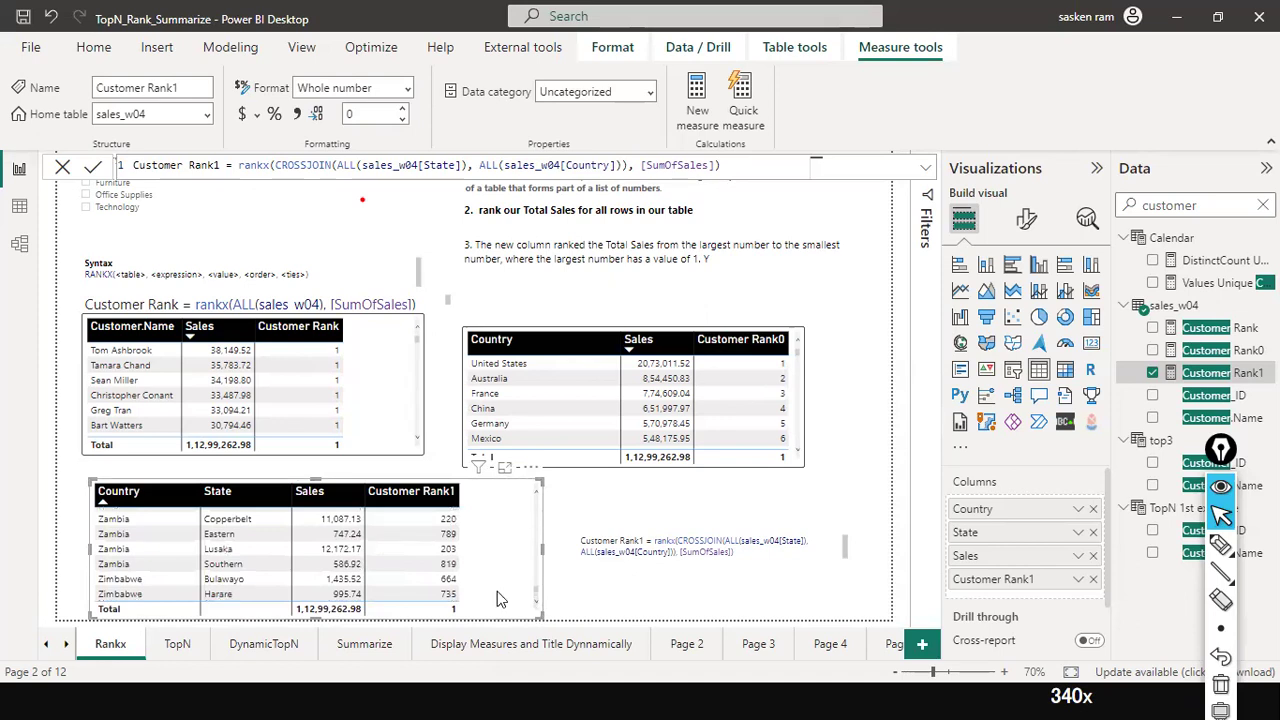
Step: Examine the Customer Rank1 values against Sales for the states within each country, especially the United States rows
scroll(497, 591, "up", 2)
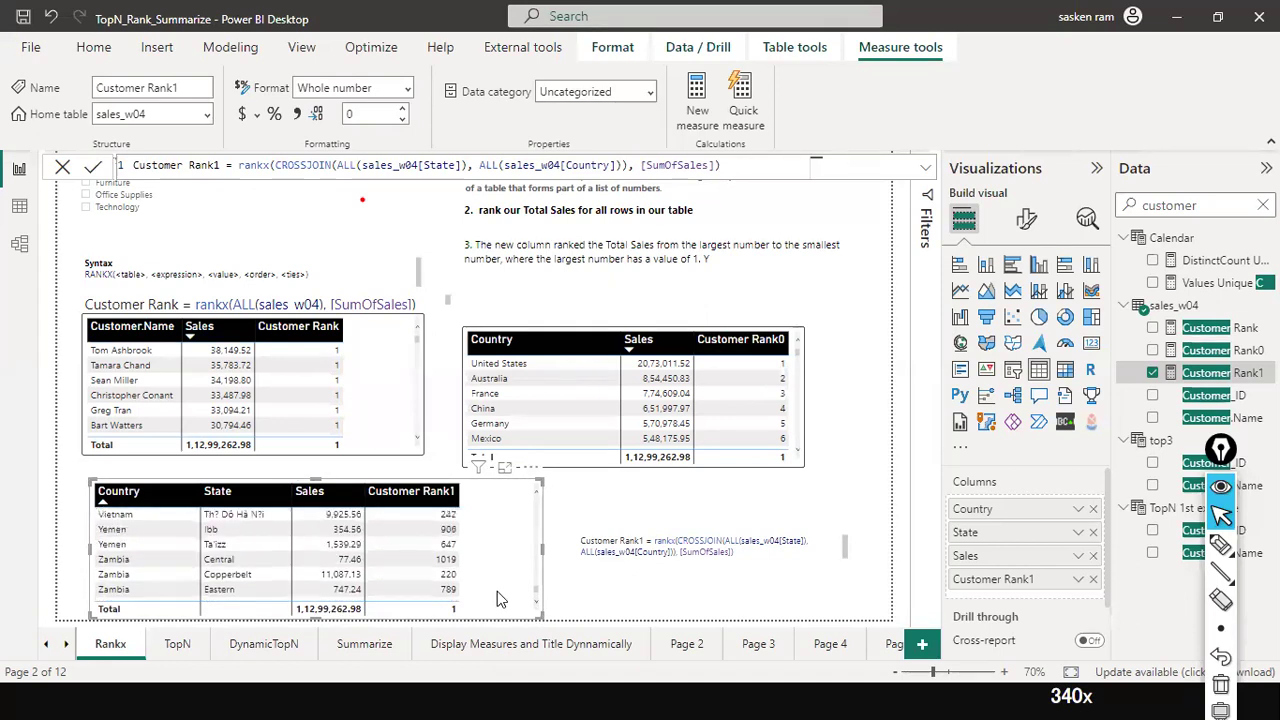
scroll(497, 591, "up", 2)
scroll(476, 558, "up", 3)
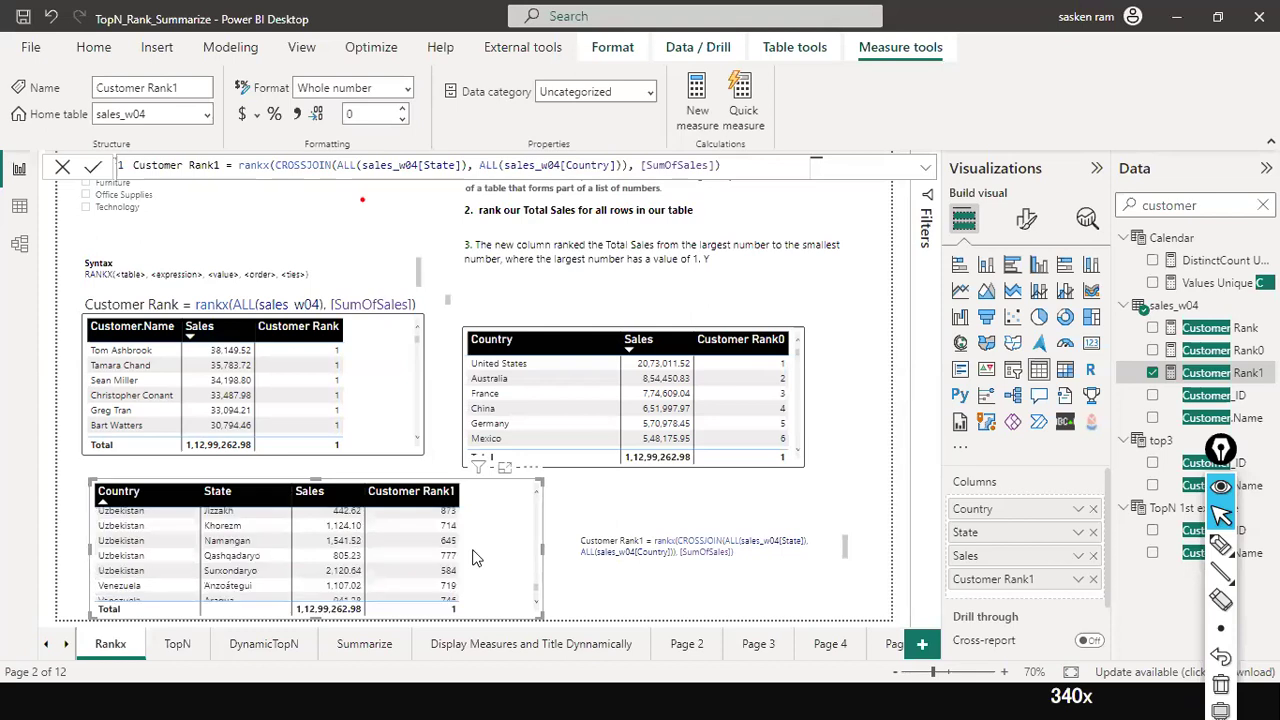
scroll(476, 558, "up", 2)
scroll(476, 558, "down", 2)
scroll(476, 558, "down", 2)
scroll(476, 558, "up", 2)
scroll(476, 558, "up", 1)
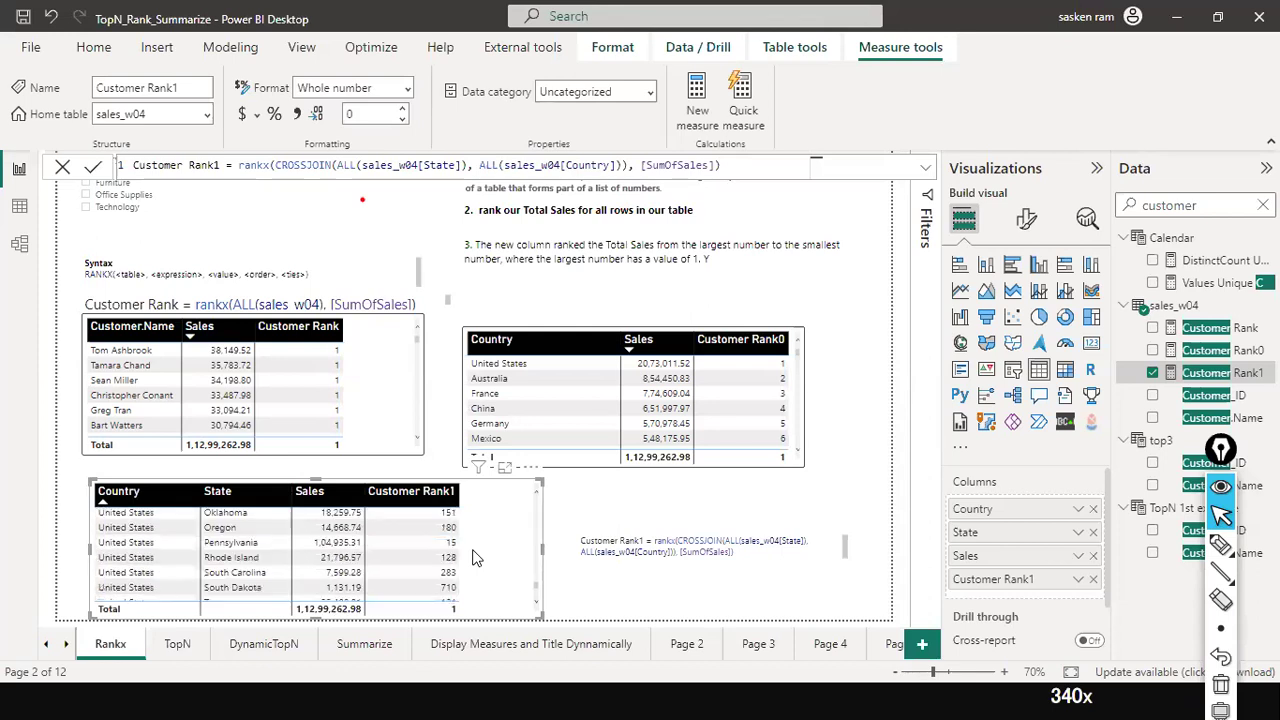
scroll(476, 558, "up", 5)
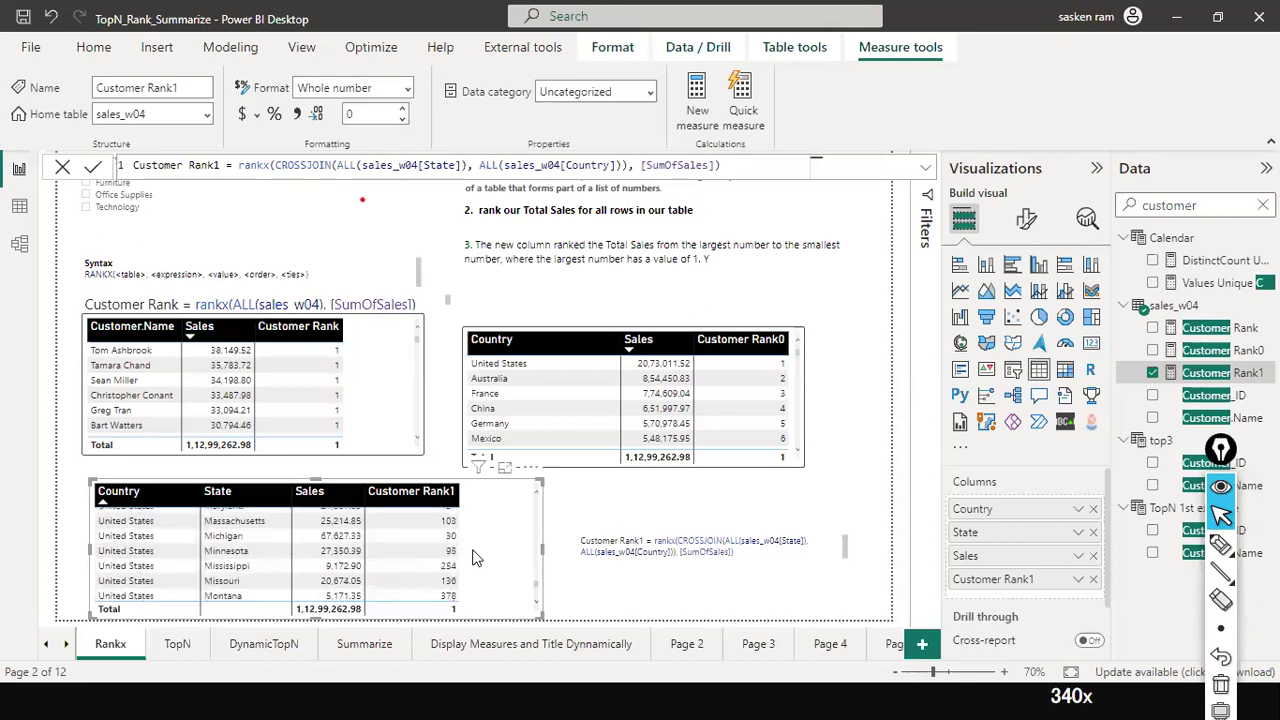
scroll(476, 558, "up", 3)
scroll(476, 558, "up", 2)
scroll(476, 558, "up", 2)
scroll(476, 558, "down", 1)
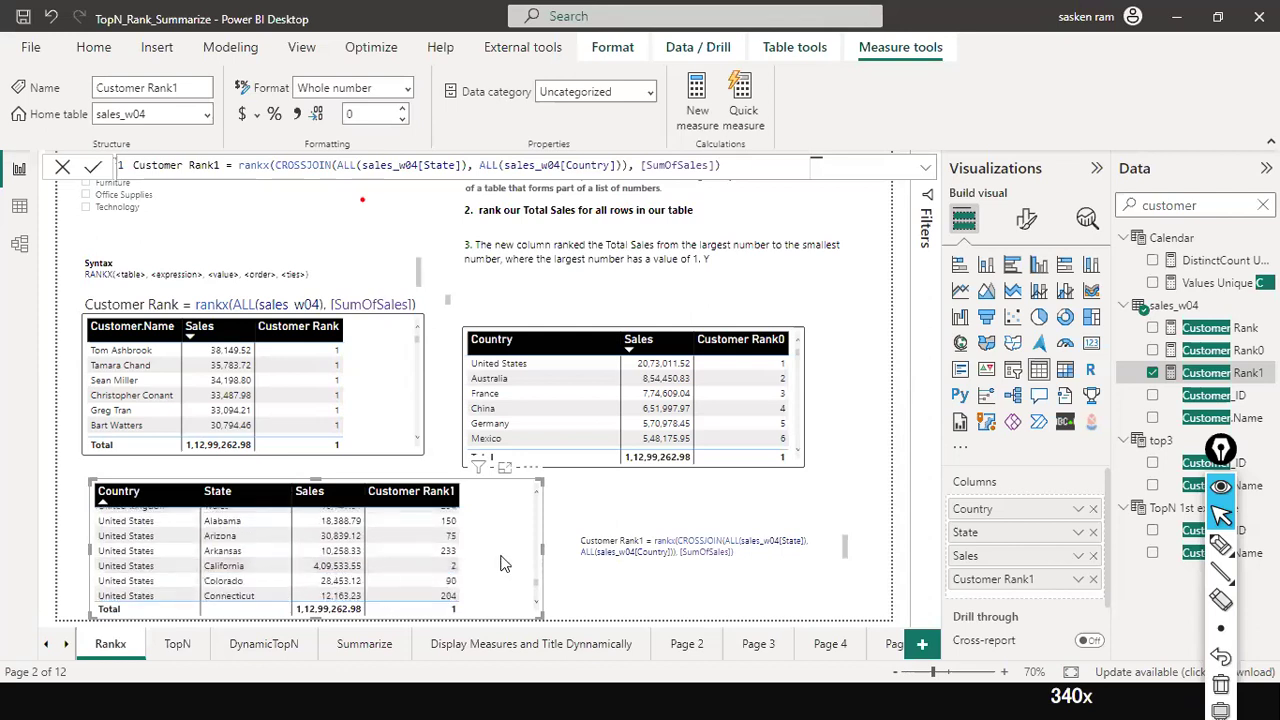
Step: Compare the United Kingdom and United States rows, and sort the country and state table by Customer Rank1 in ascending order
scroll(503, 564, "up", 2)
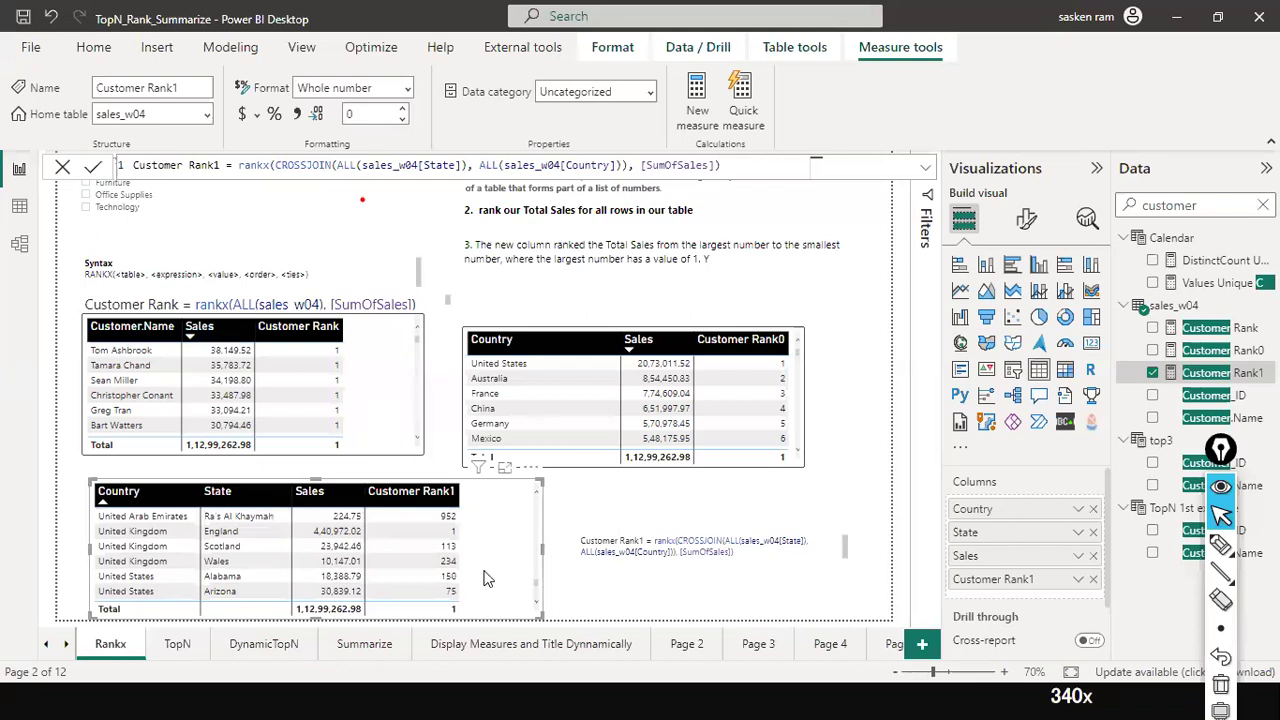
scroll(466, 588, "down", 3)
scroll(466, 588, "down", 1)
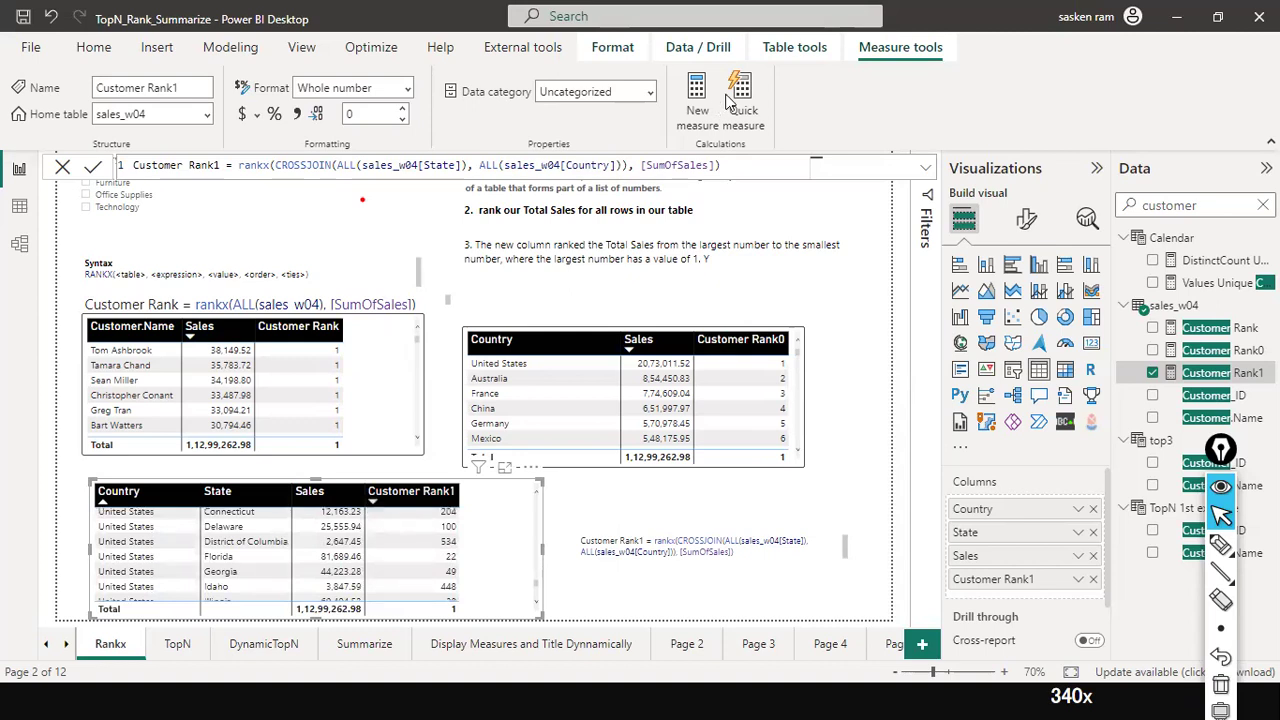
left_click(370, 496)
left_click(355, 499)
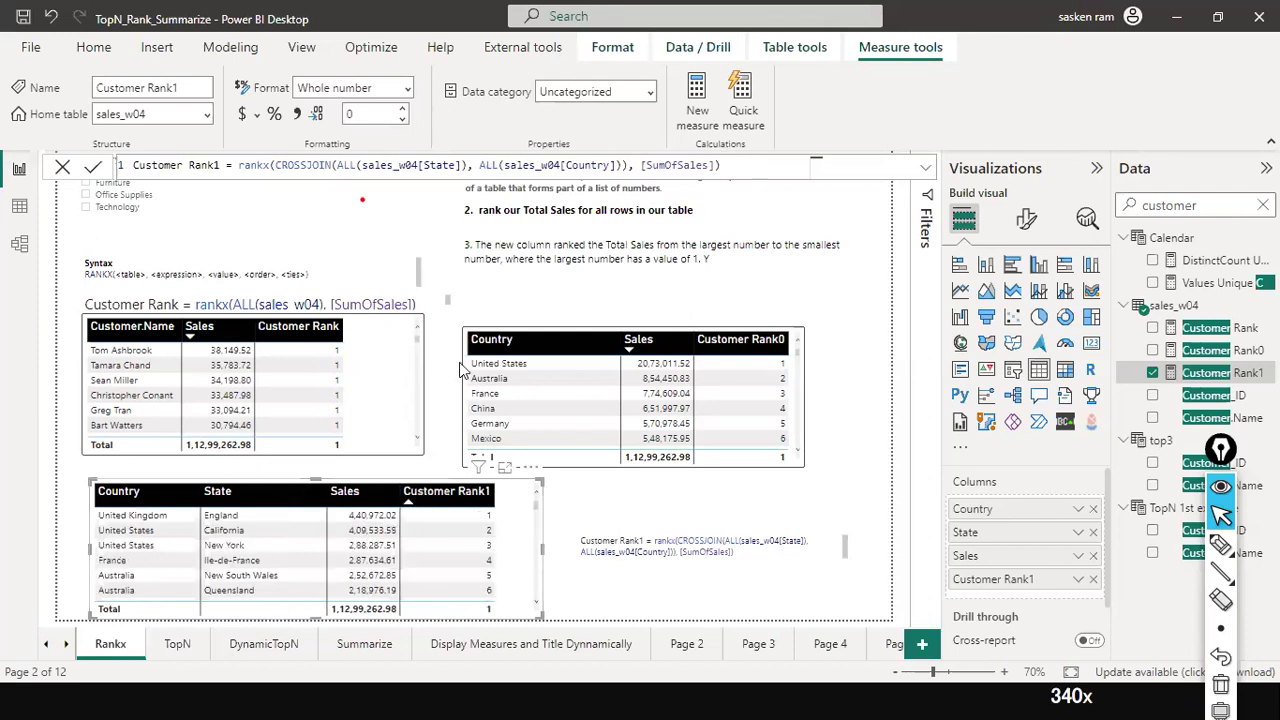
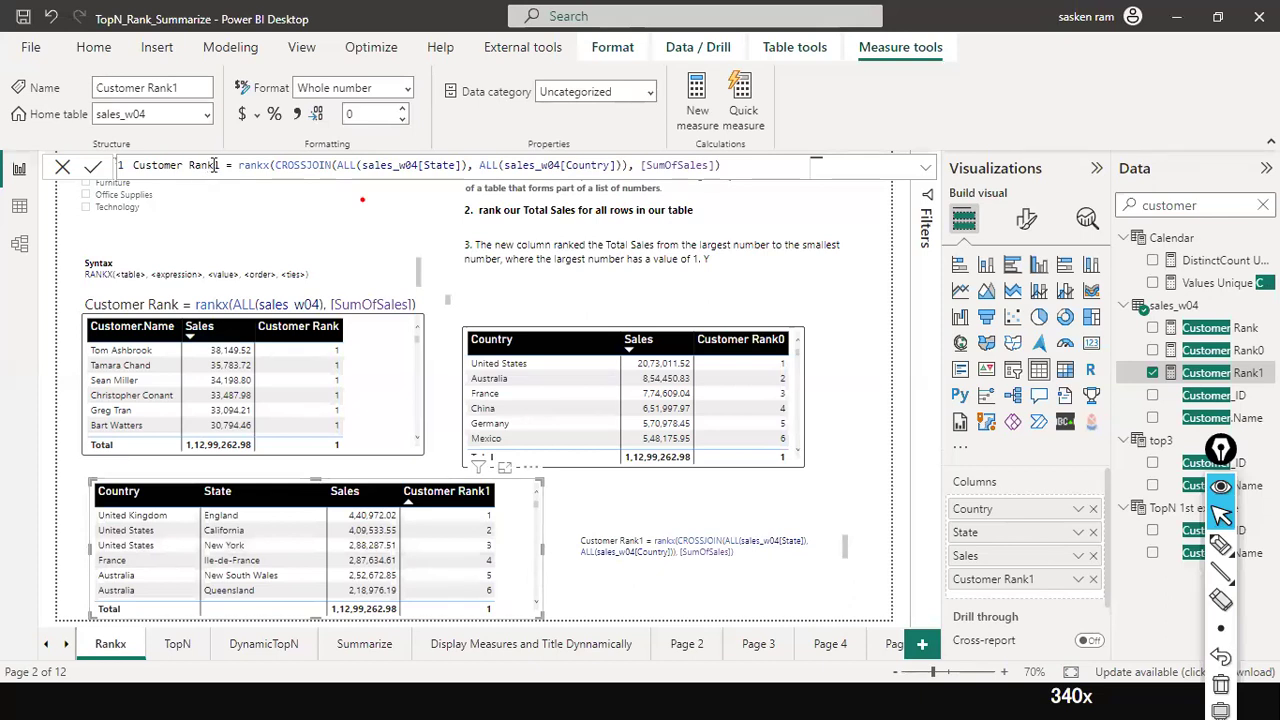
Step: Rename the Customer Rank1 measure to "Rank wrt Sales 1" in its formula and check the column in the country and state table
left_click_drag(182, 167, 55, 155)
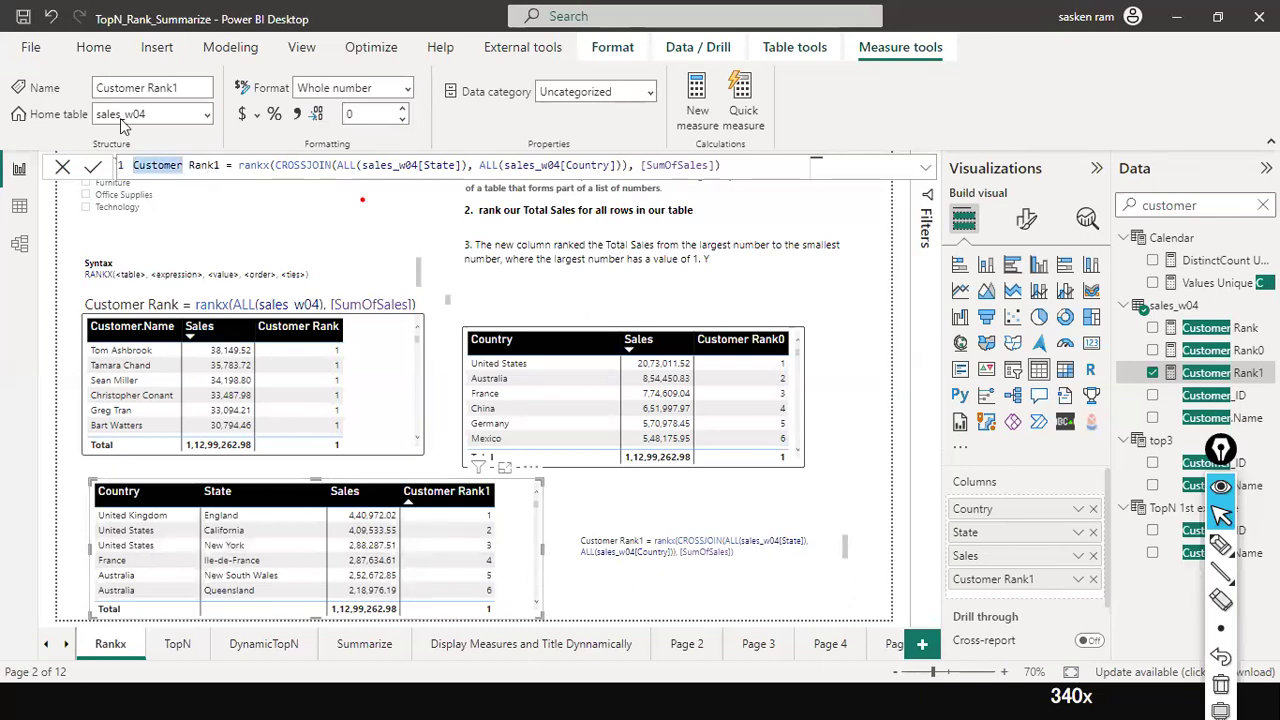
key("BackSpace")
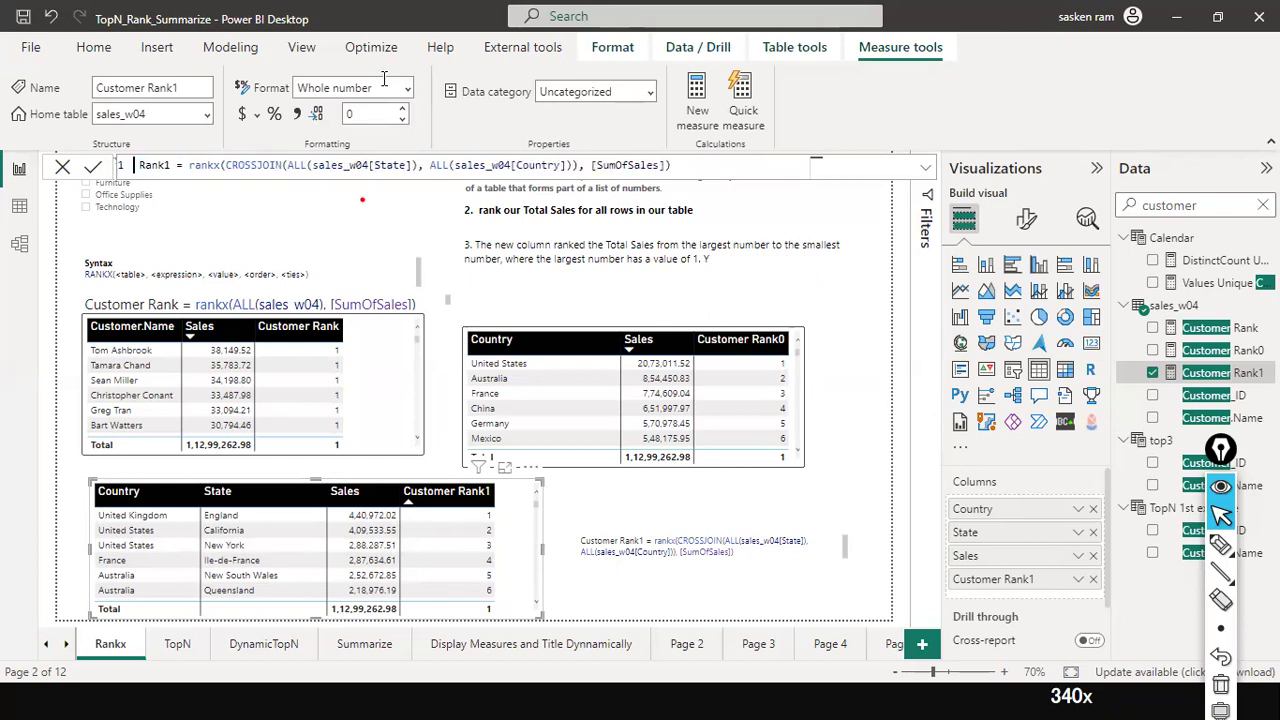
key("Delete")
key("BackSpace")
type("by Sal")
type("les")
key("BackSpace")
key("BackSpace")
key("BackSpace")
key("BackSpace")
key("BackSpace")
key("BackSpace")
key("BackSpace")
key("BackSpace")
key("BackSpace")
type("wit Sales")
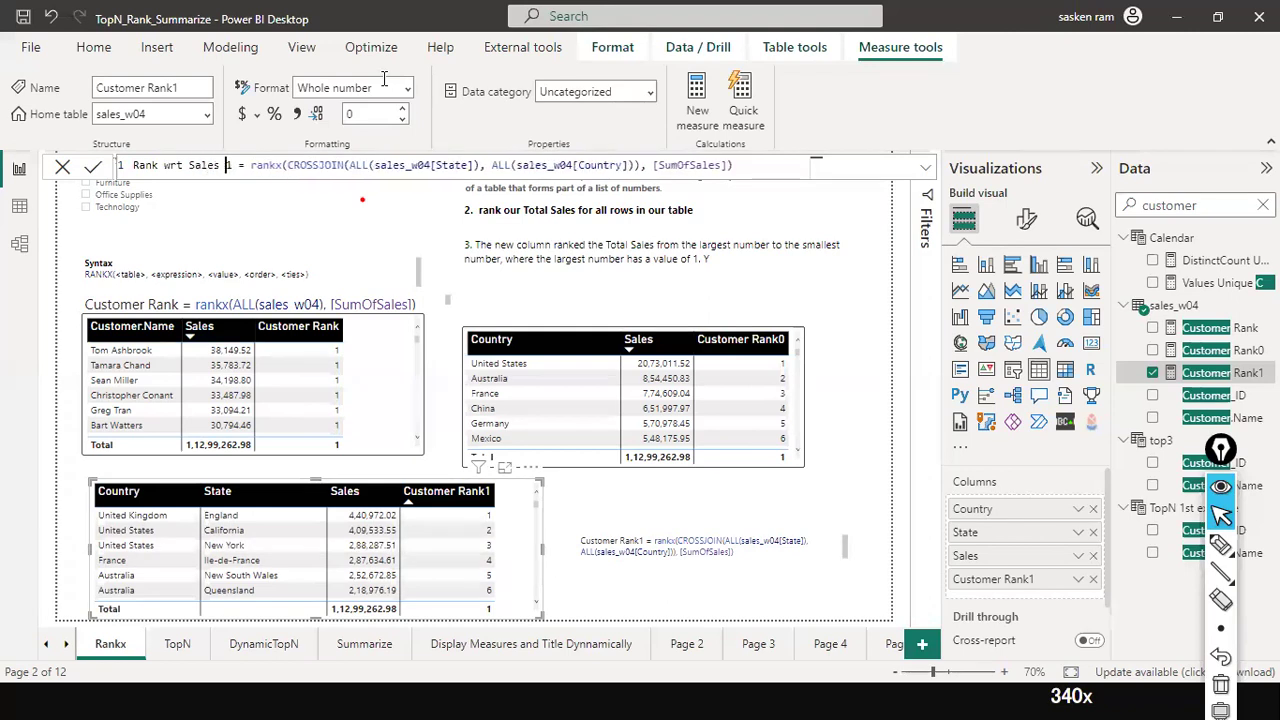
key("Return")
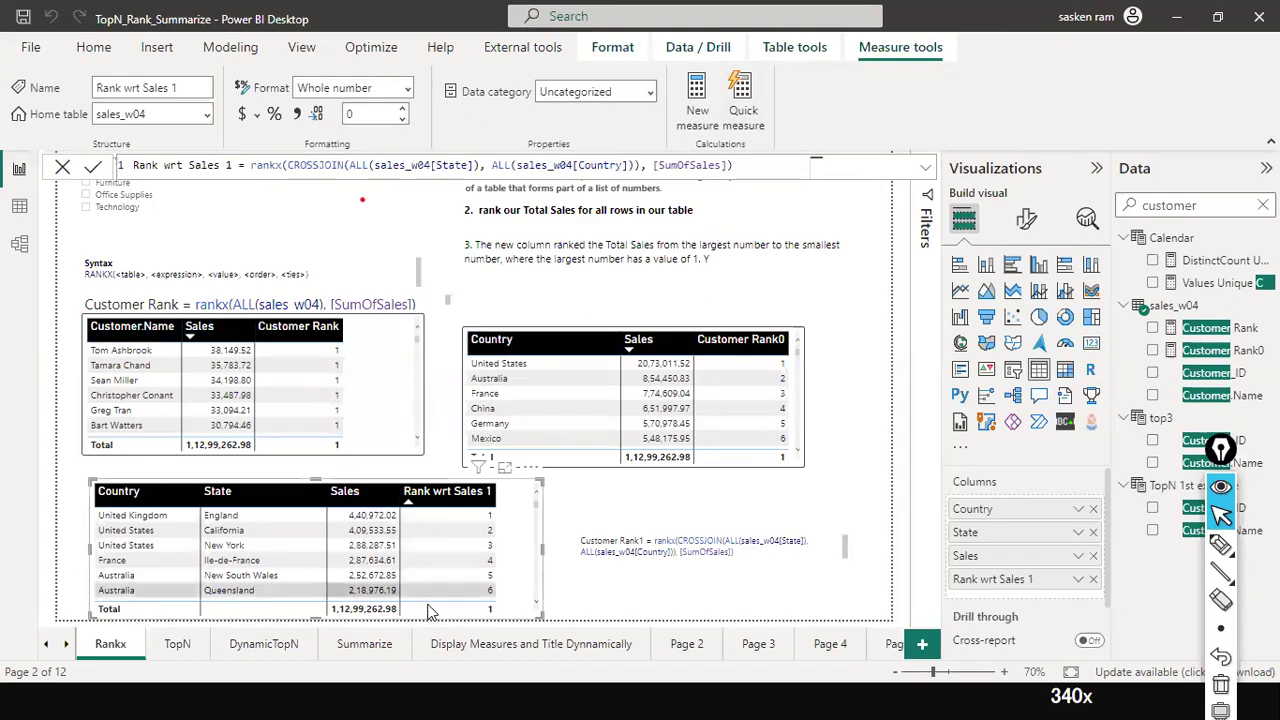
scroll(444, 562, "down", 1)
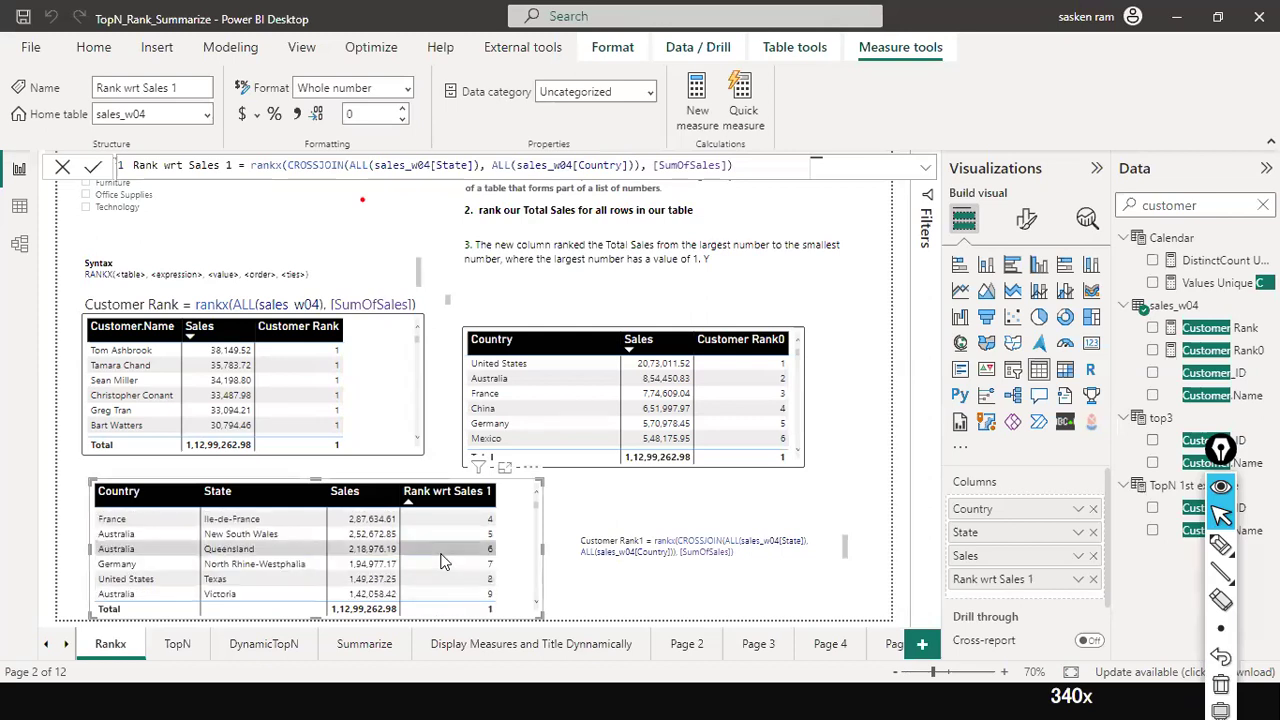
scroll(452, 540, "up", 1)
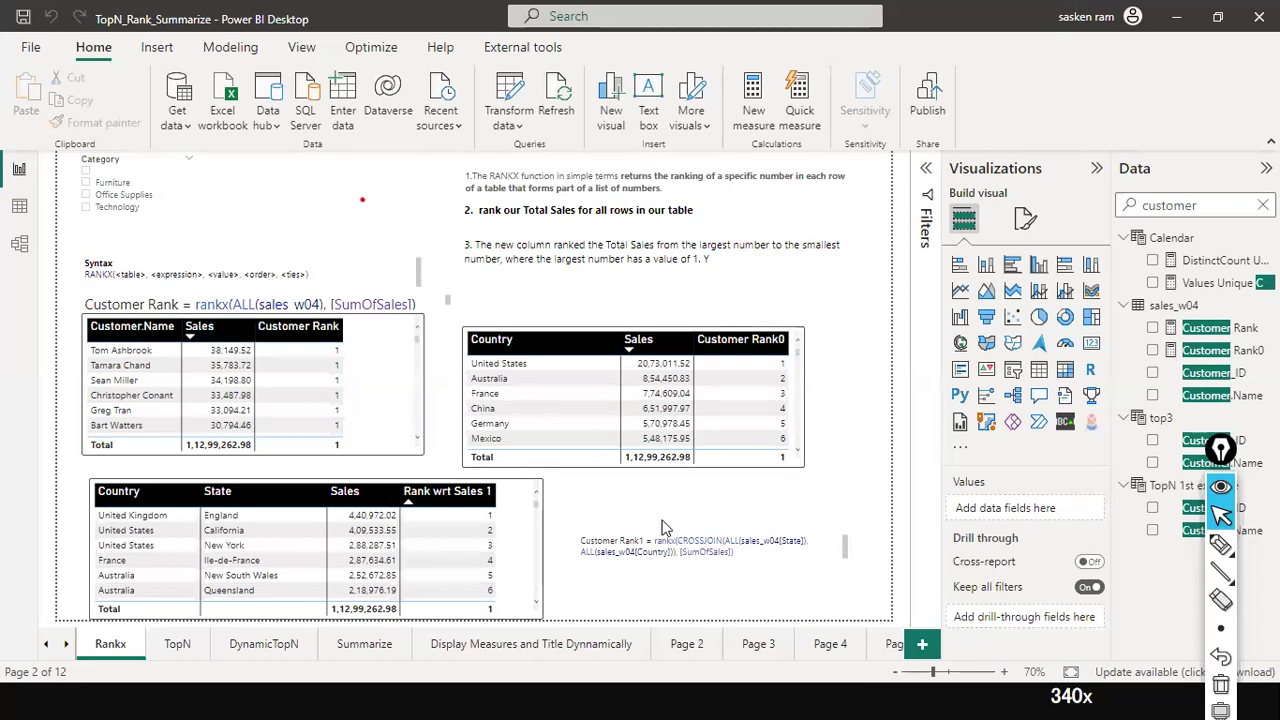
Step: Change the measure name from Customer Rank1 to "Rank wrt Sales1" in the CROSSJOIN formula text box beside the country and state table
left_click(620, 553)
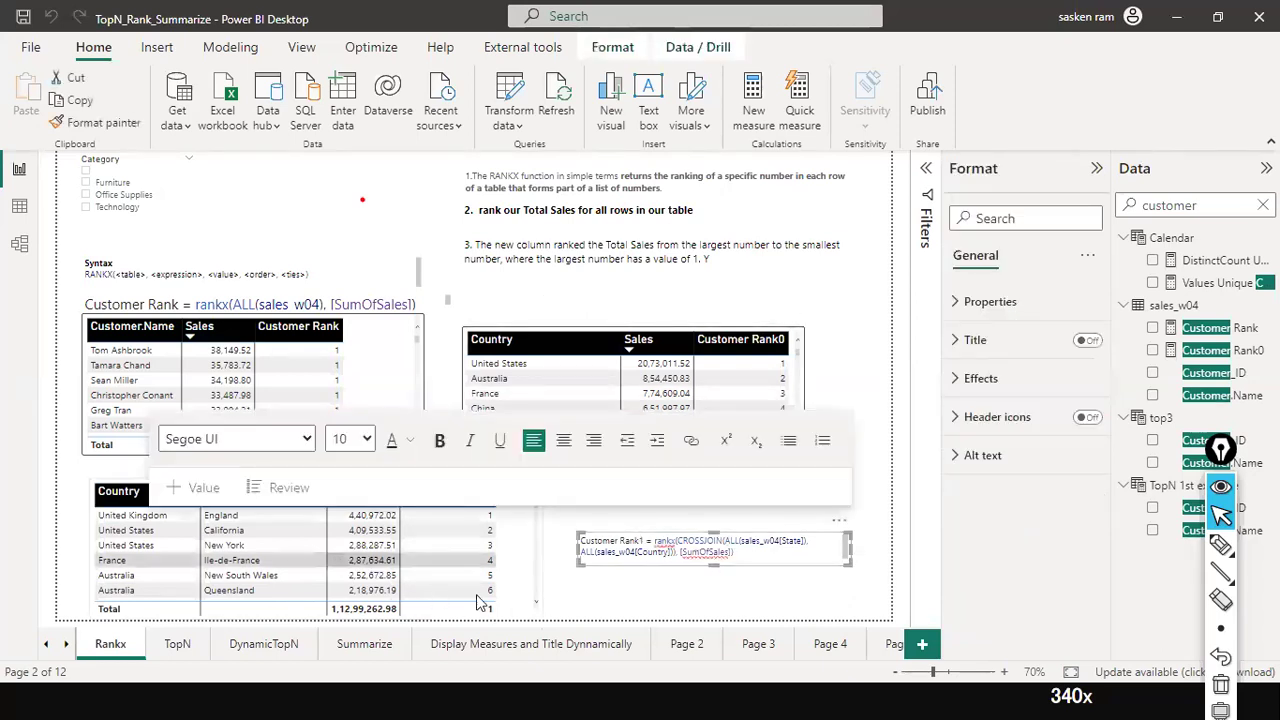
left_click(573, 610)
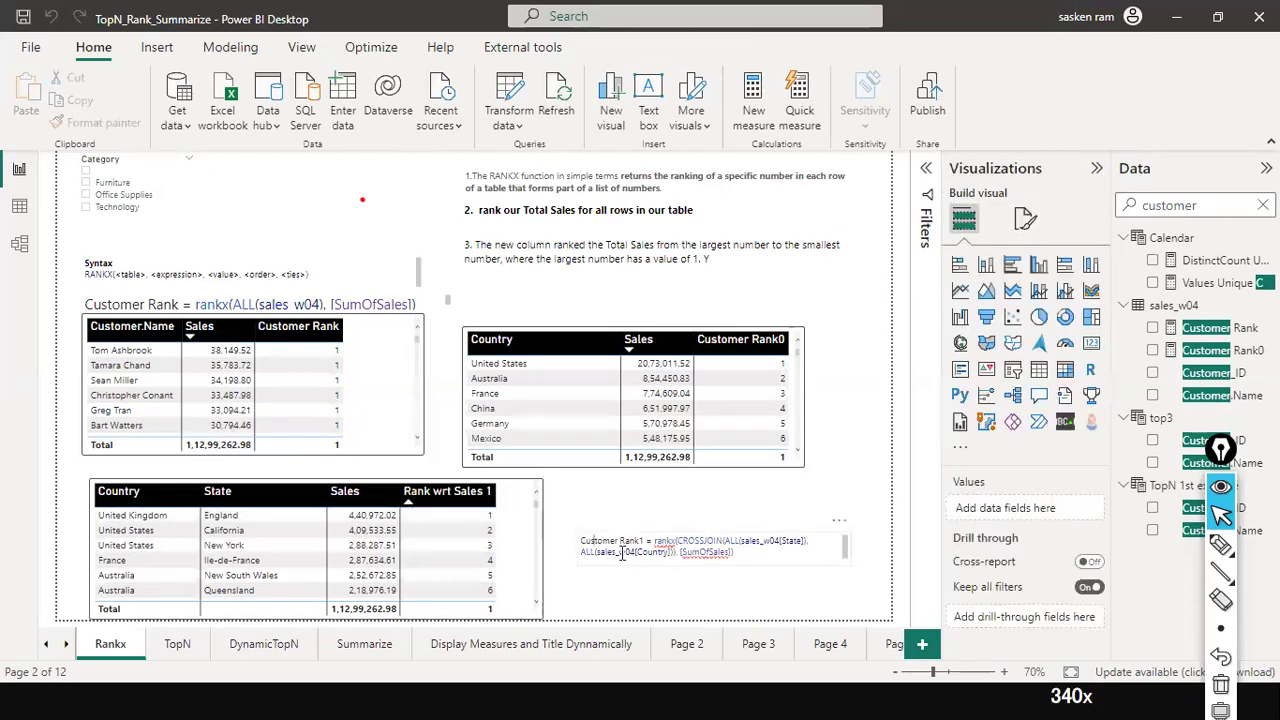
double_click(579, 540)
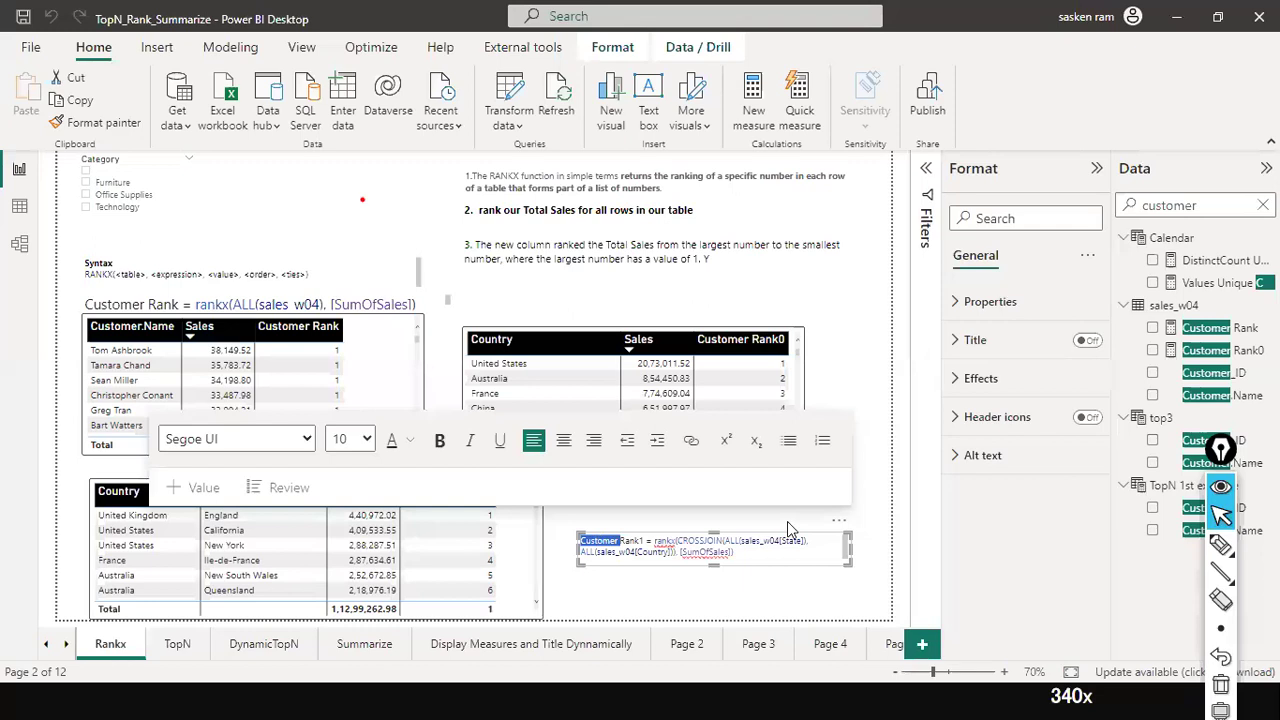
key("Delete")
key("Delete")
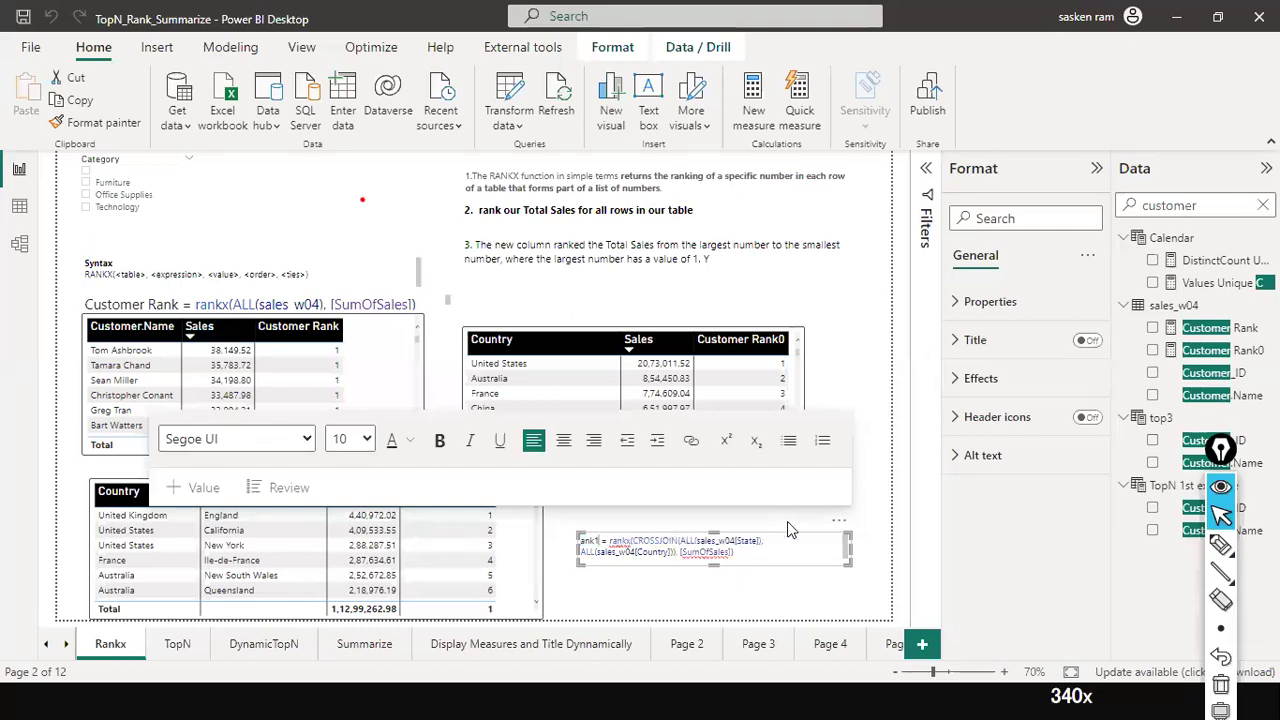
type("R")
key("Right")
key("Right")
key("Right")
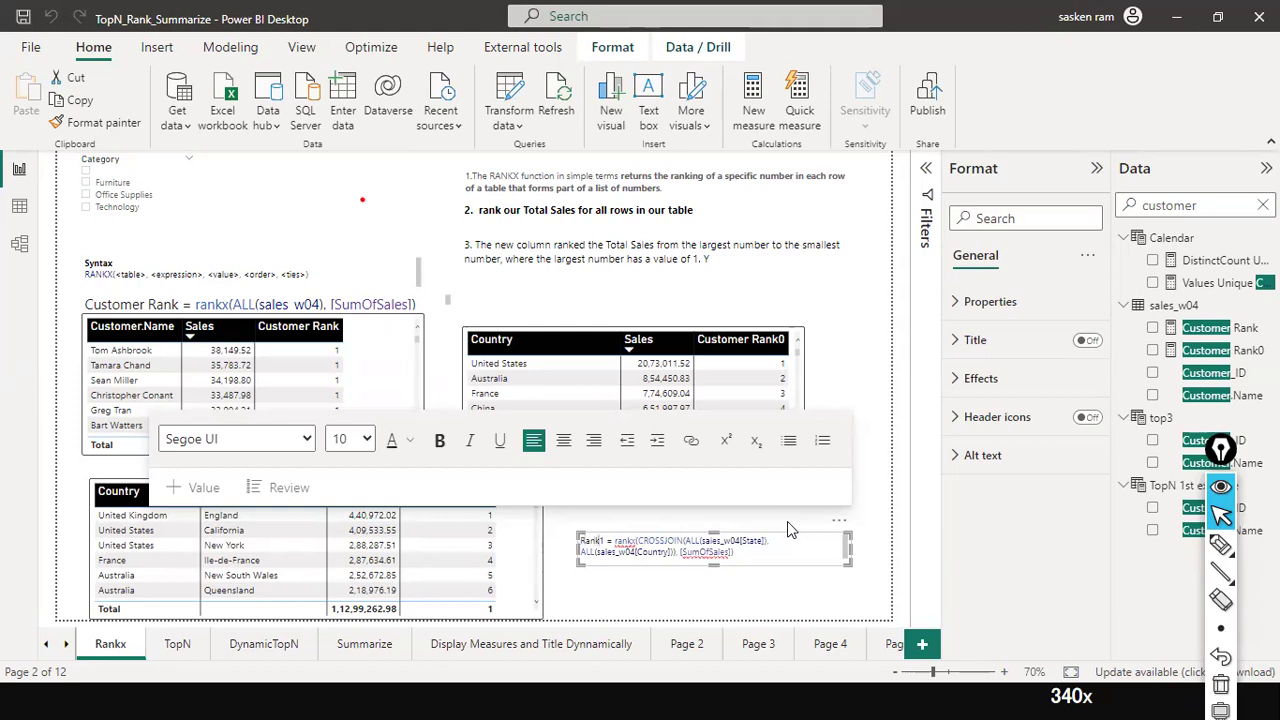
type("wrt")
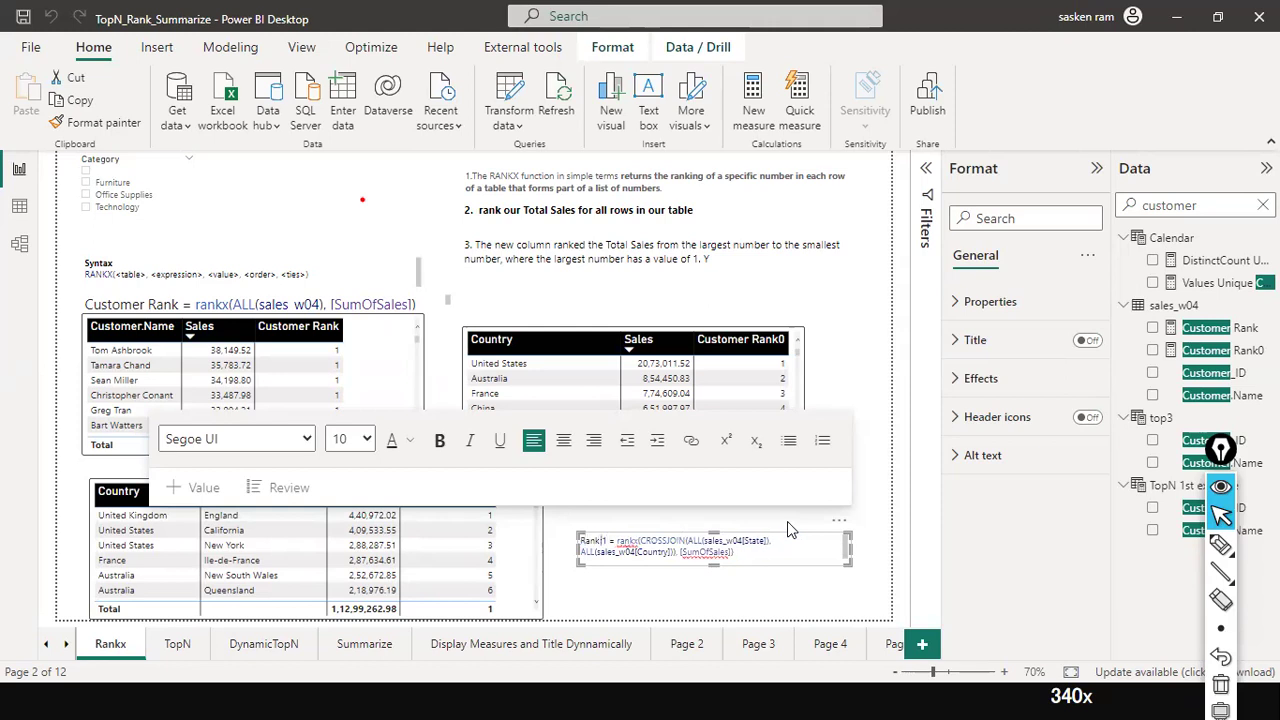
type(" Sales")
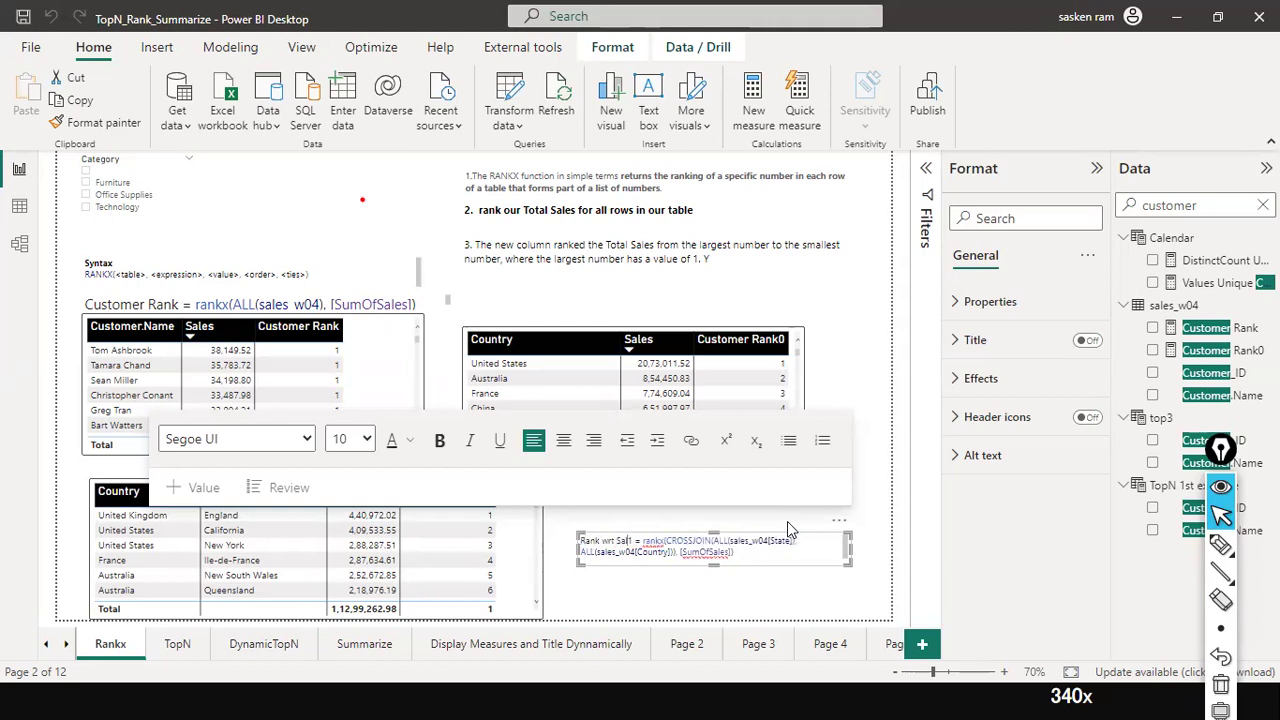
left_click(683, 597)
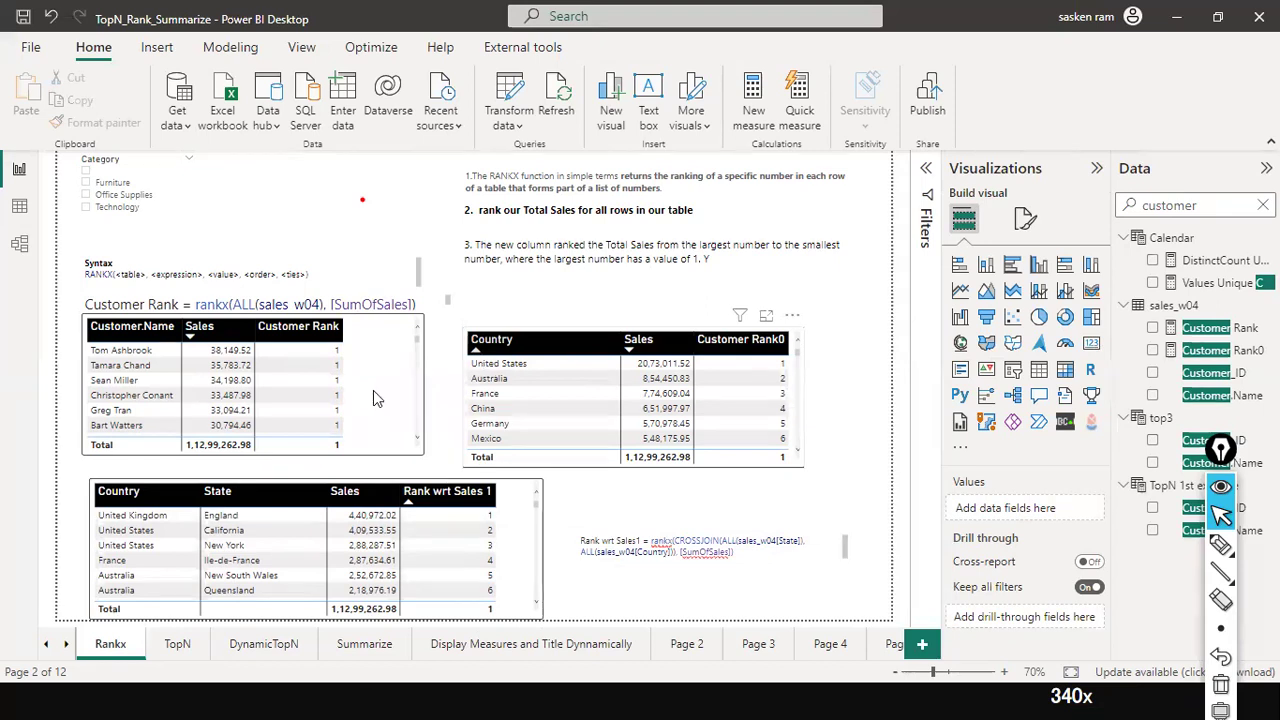
Step: Open the TopN report page and select the text box that holds the TOPN syntax
left_click(192, 649)
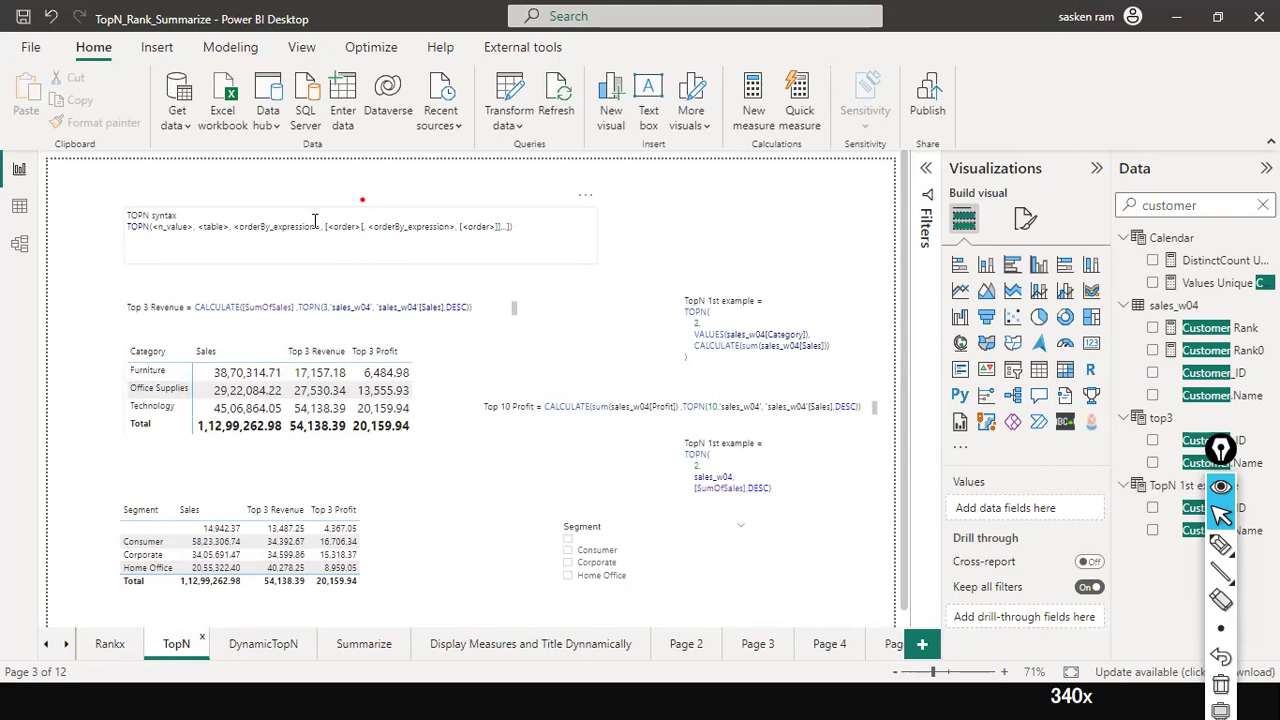
left_click(198, 262)
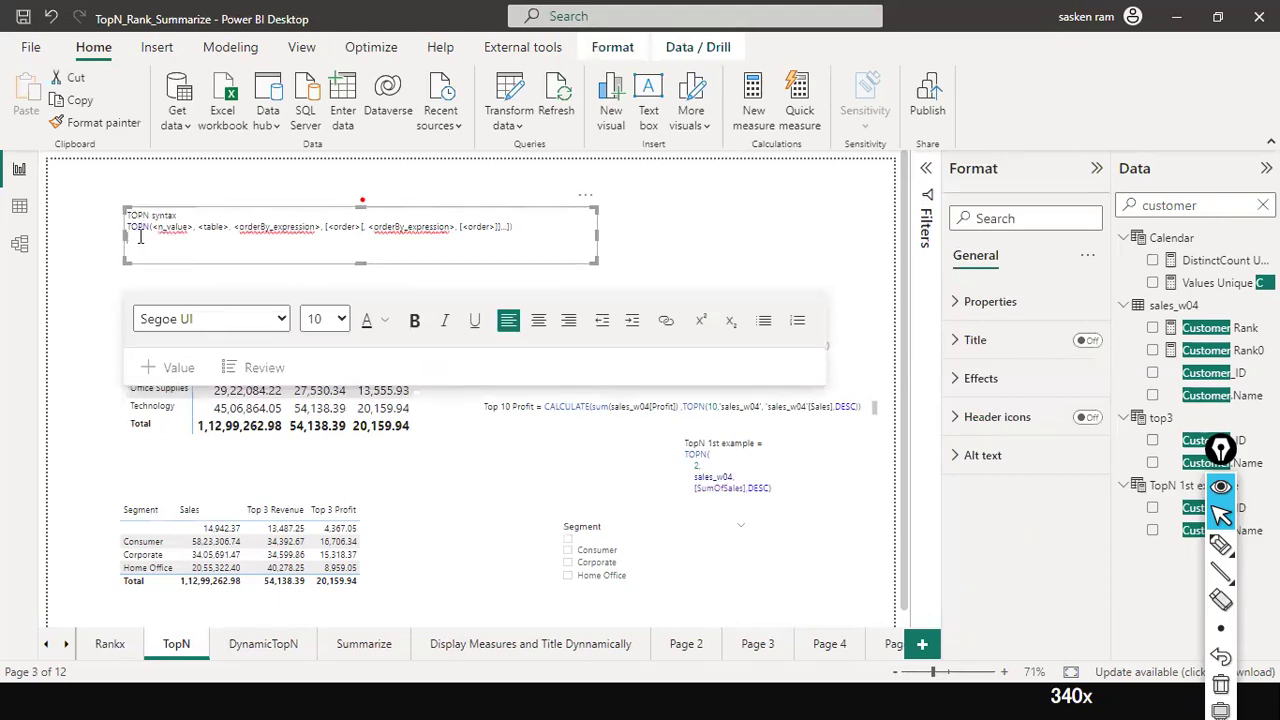
Step: Read through the TOPN syntax in the text box, highlighting its name, table and order arguments, and leave the box
left_click_drag(150, 228, 128, 219)
left_click(169, 239)
double_click(214, 227)
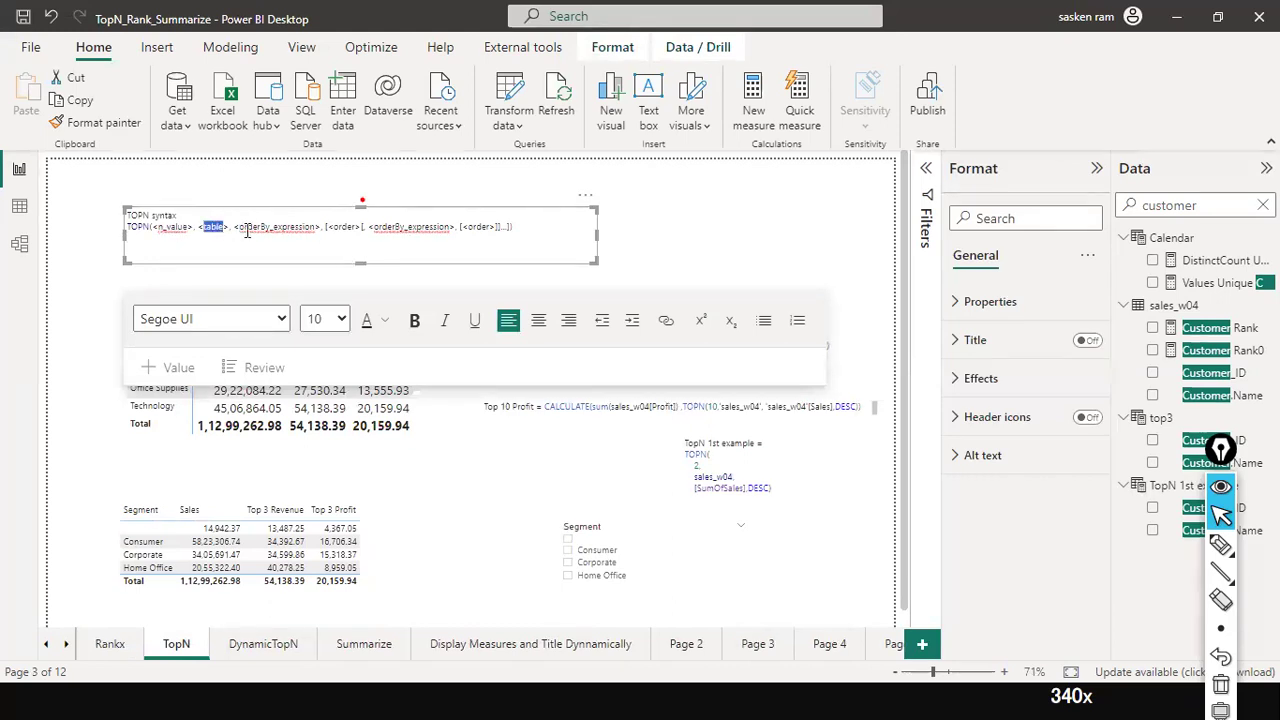
left_click(252, 229)
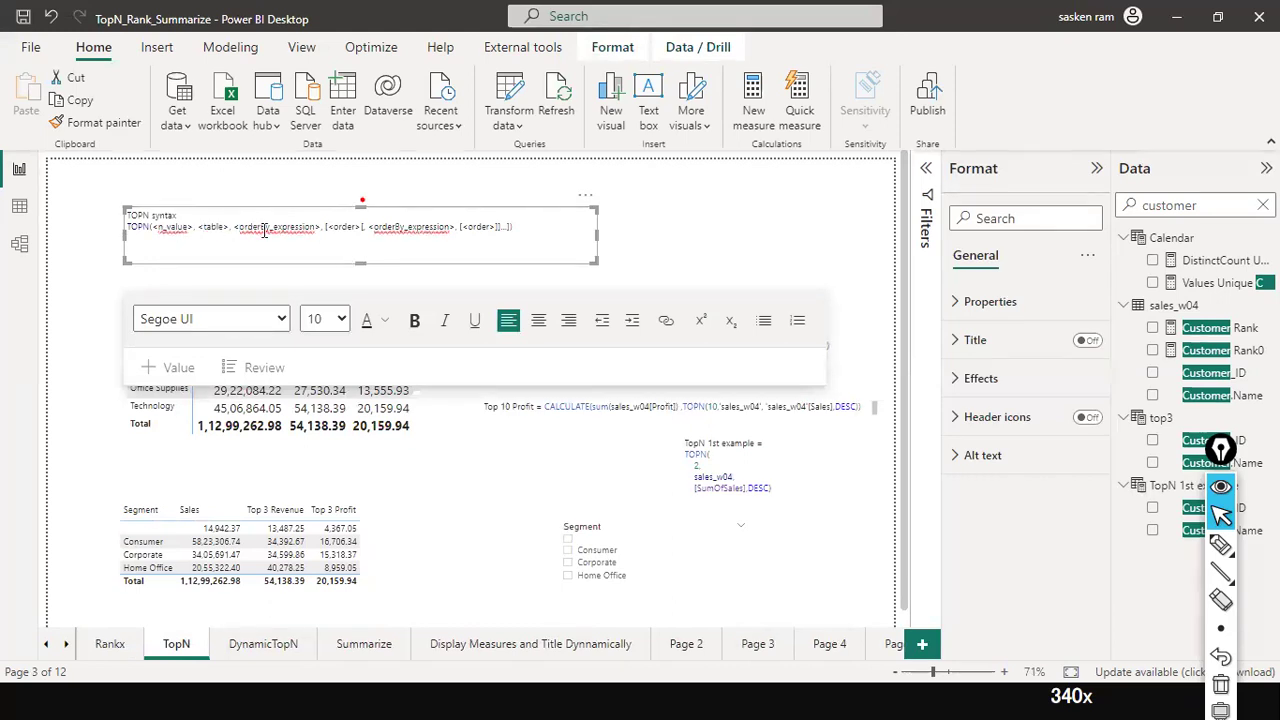
double_click(346, 228)
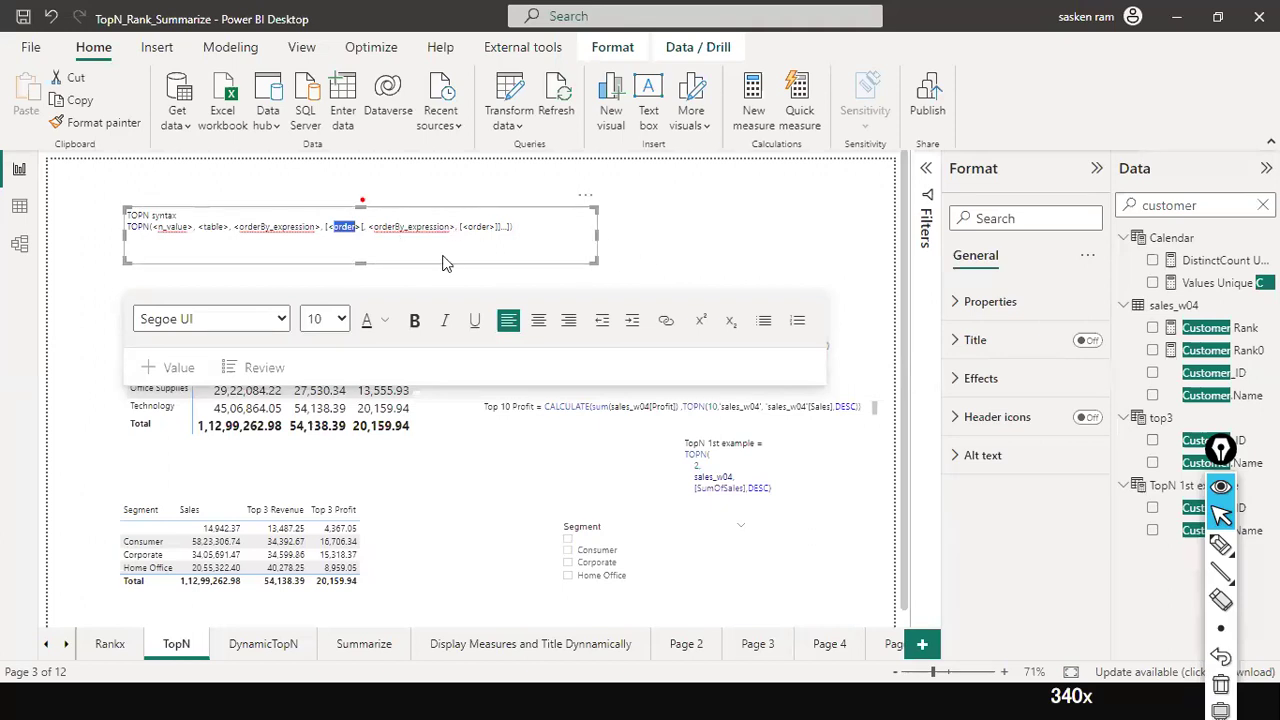
left_click(691, 263)
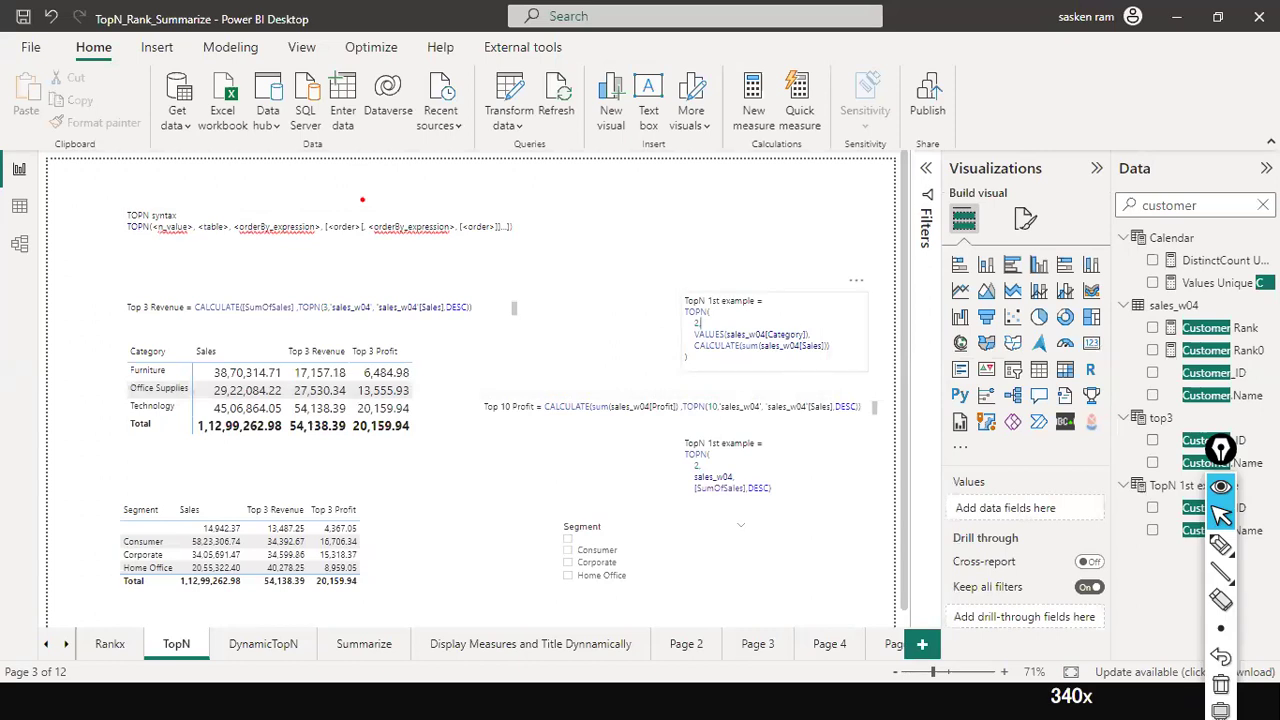
Step: Search the data fields for "topn", review the TopN 1st example table's formula and close it without changes
left_click(760, 330)
left_click(1192, 205)
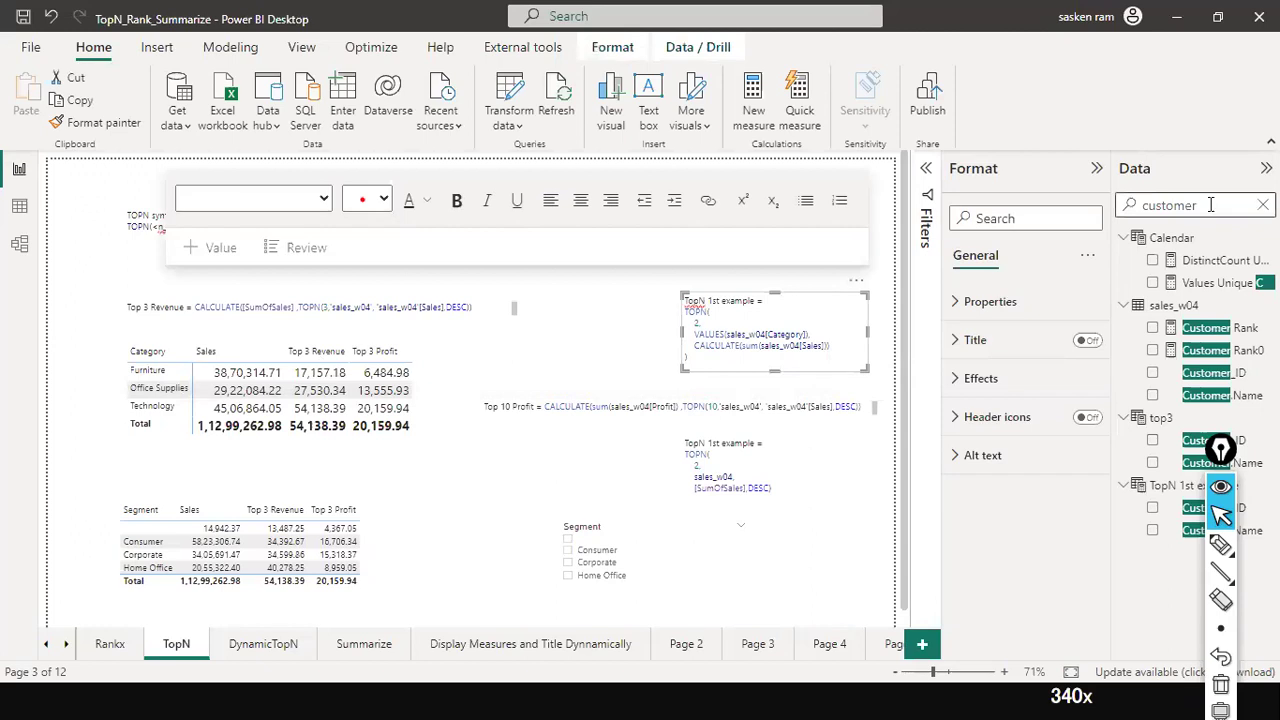
key("ctrl+a")
key("BackSpace")
type("ton")
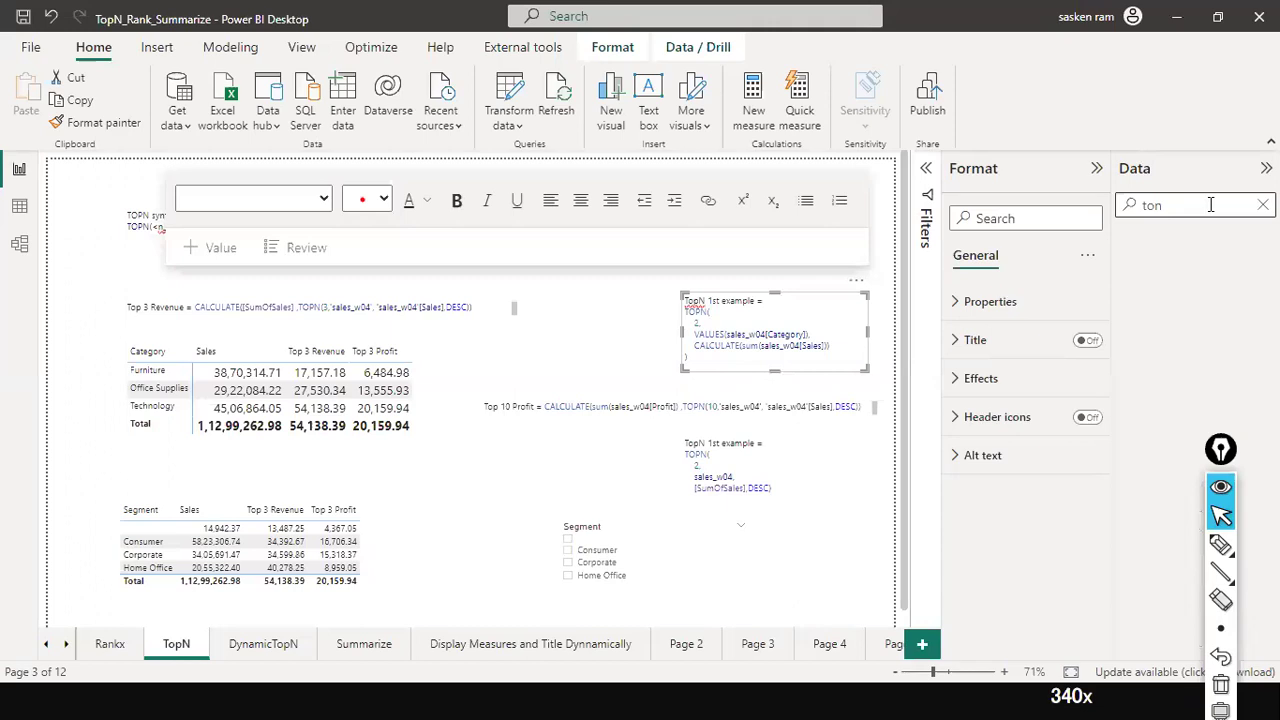
key("BackSpace")
type("pn")
left_click(1205, 373)
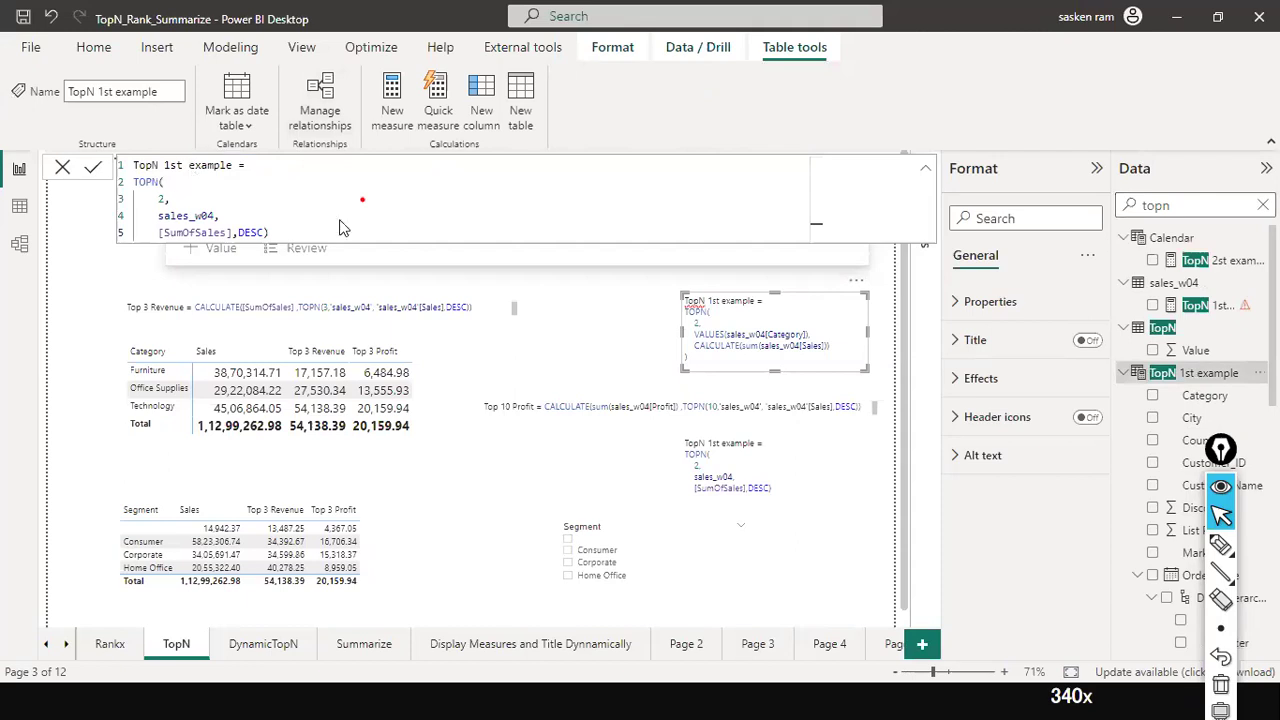
double_click(207, 216)
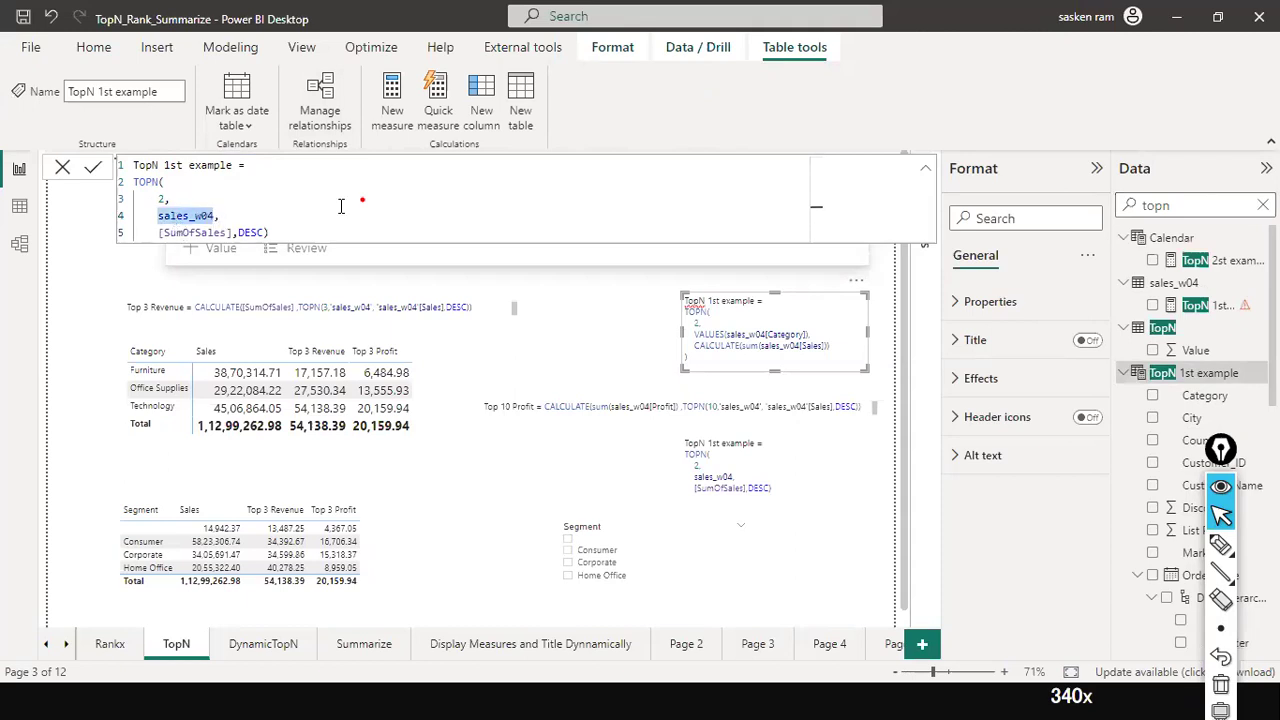
left_click(62, 168)
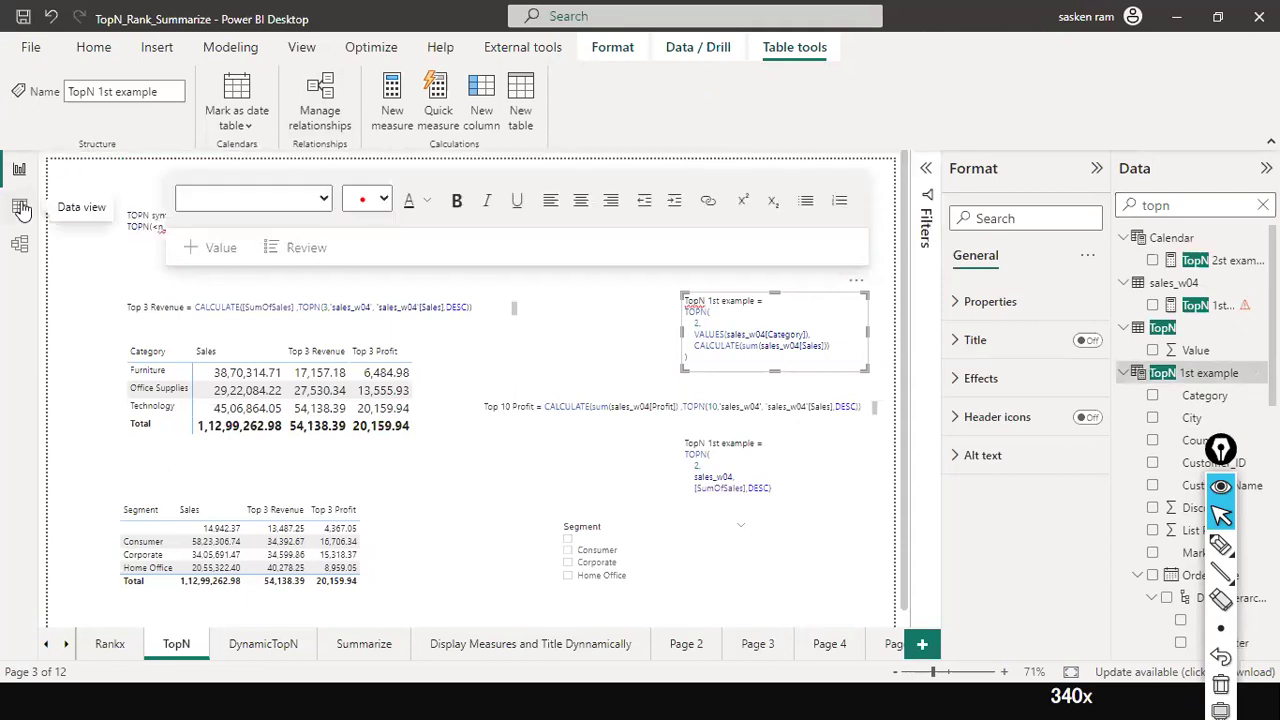
Step: Switch to the data view, collapse sales_w04 and inspect the TopN 21st example table with its formula
left_click(21, 208)
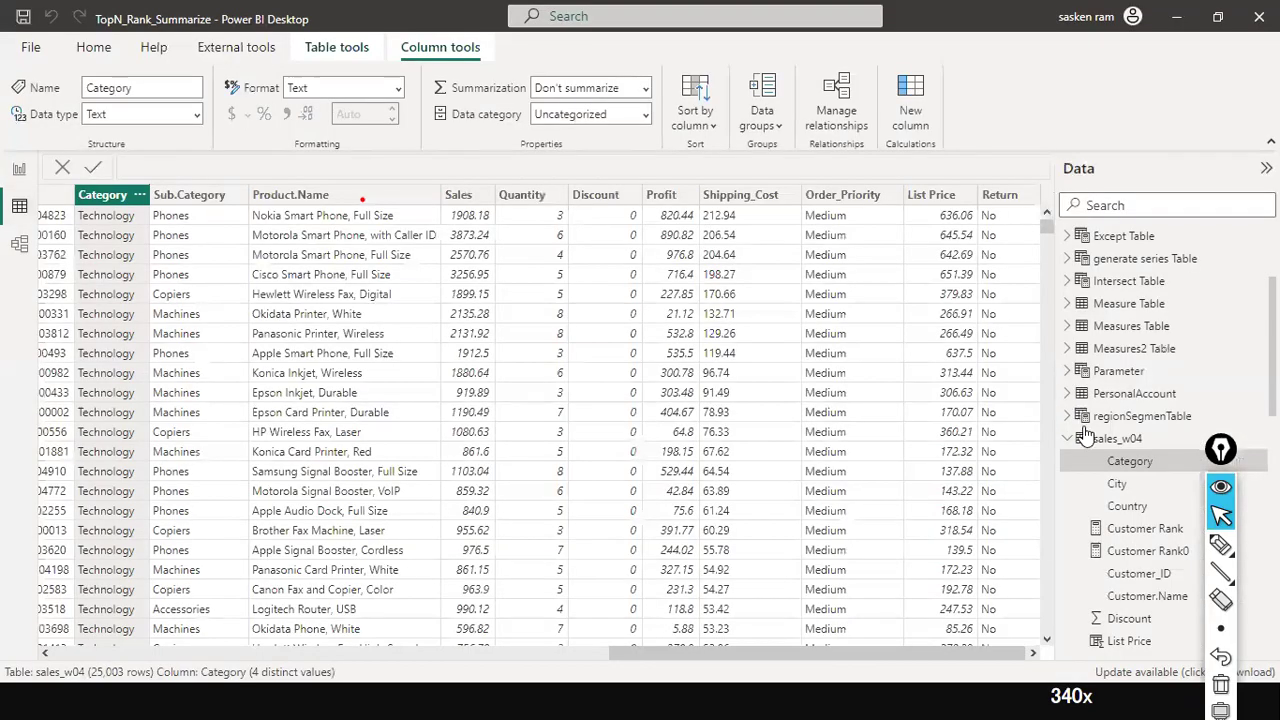
left_click(1073, 439)
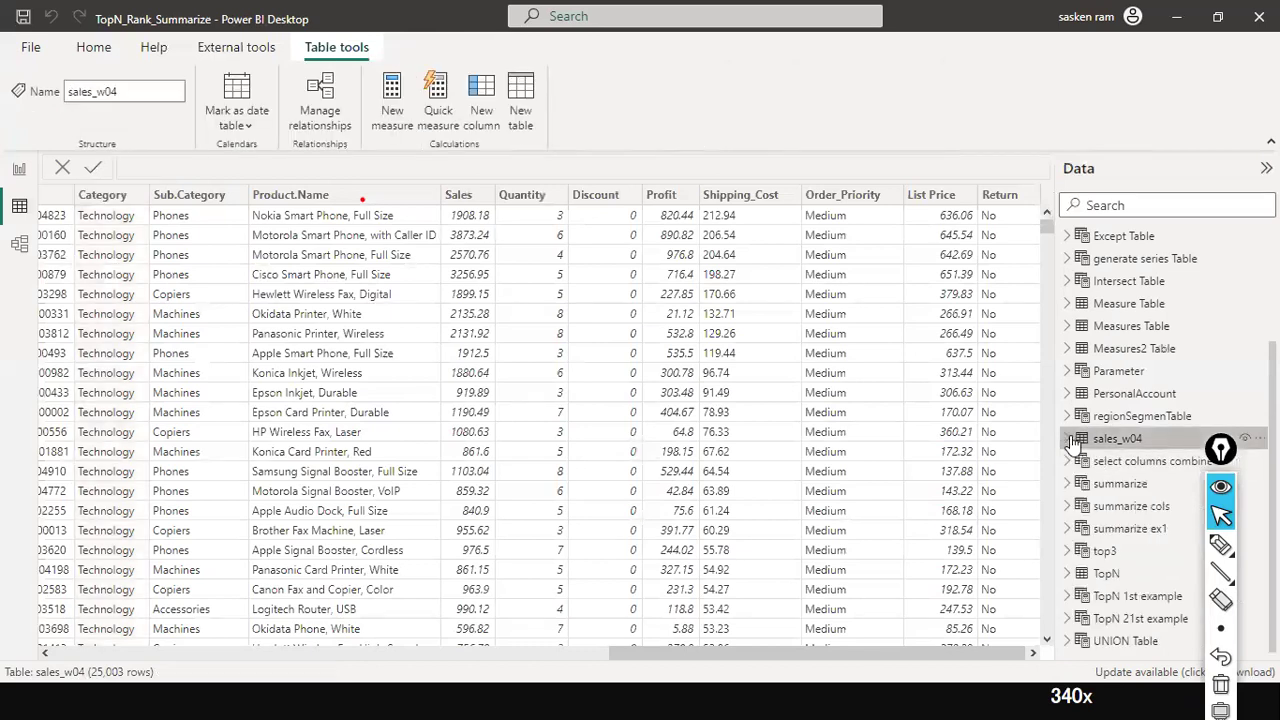
left_click(1135, 624)
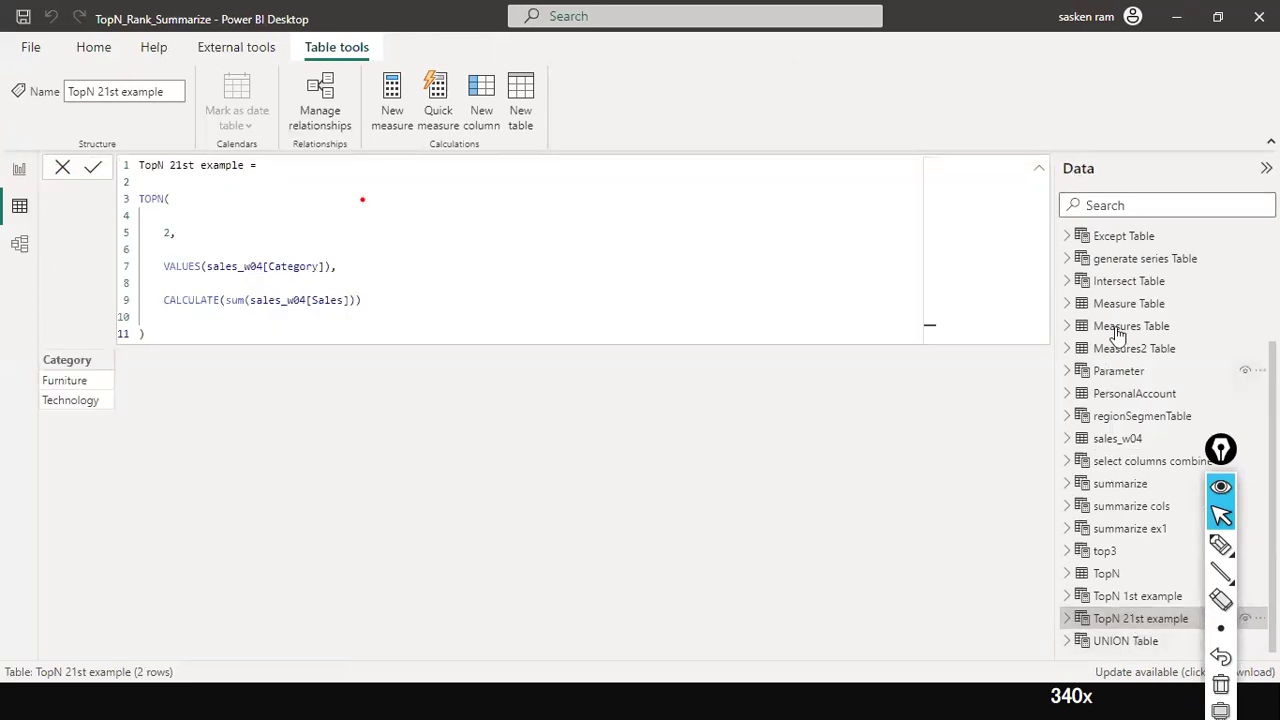
scroll(1118, 334, "up", 3)
scroll(1118, 334, "down", 1)
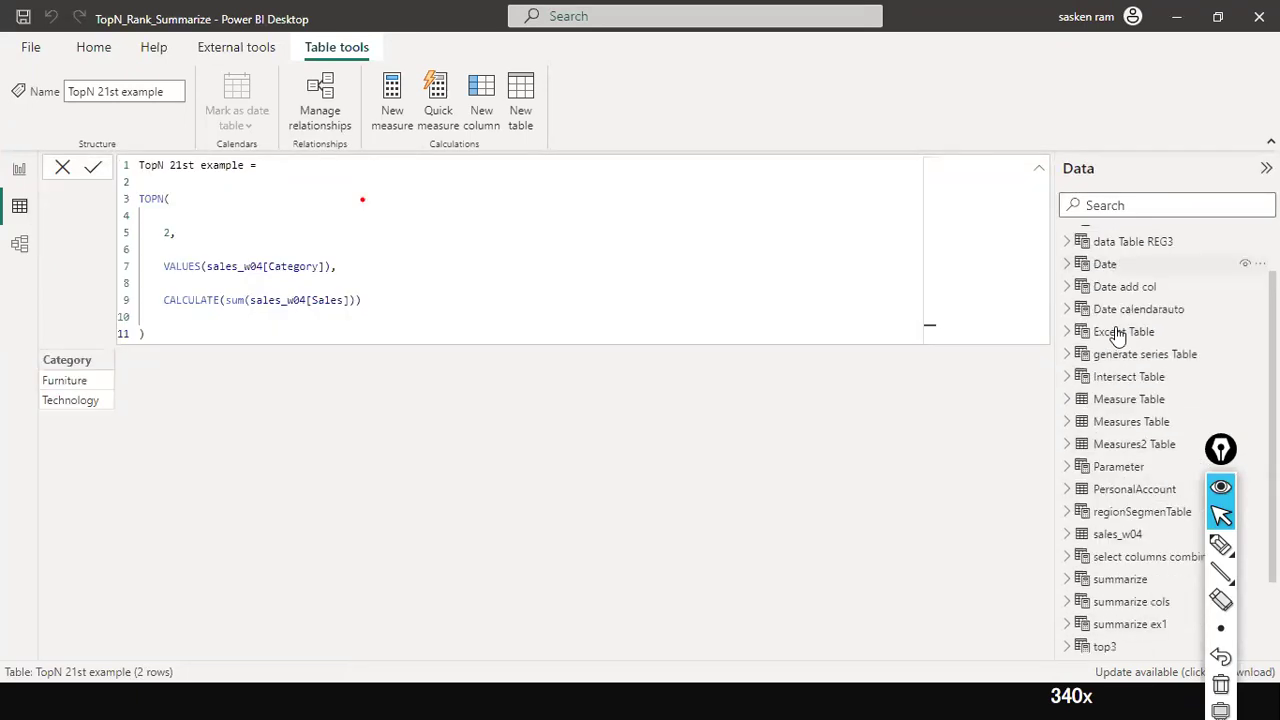
scroll(1118, 334, "down", 1)
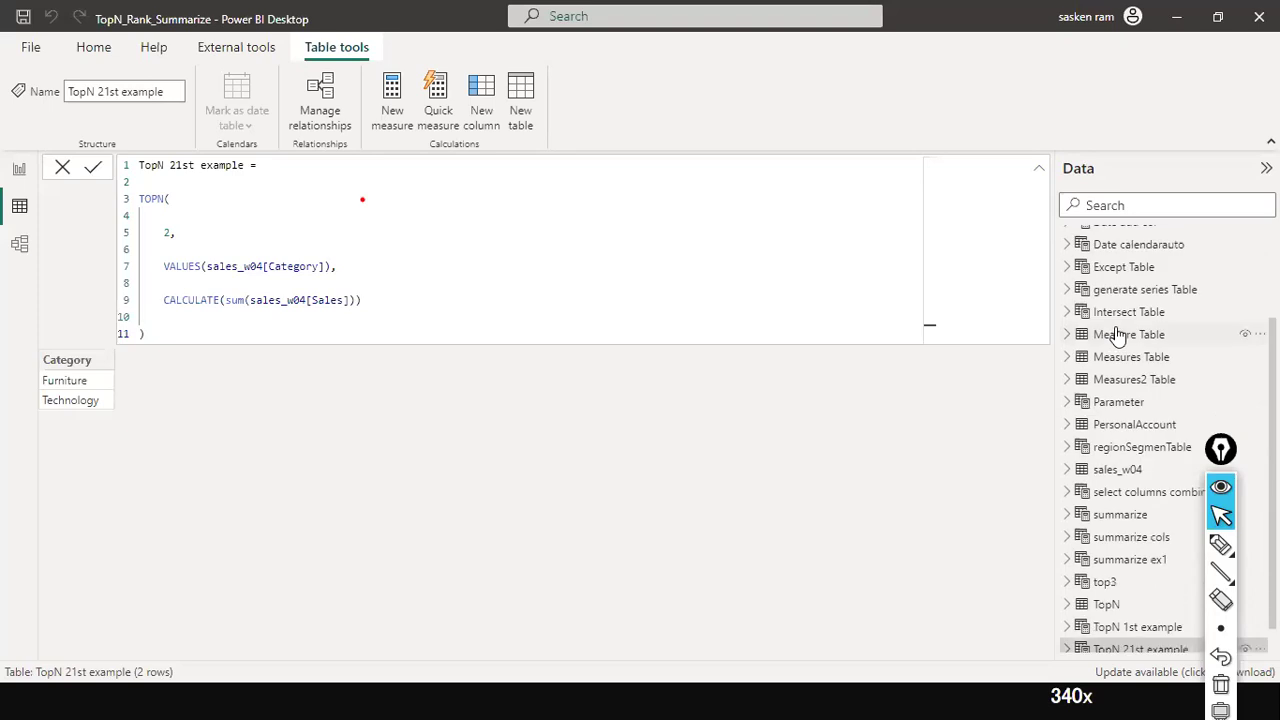
Step: Search the data view's fields for "topn" and open the TopN 1st example calculated table
left_click(1134, 206)
type("top")
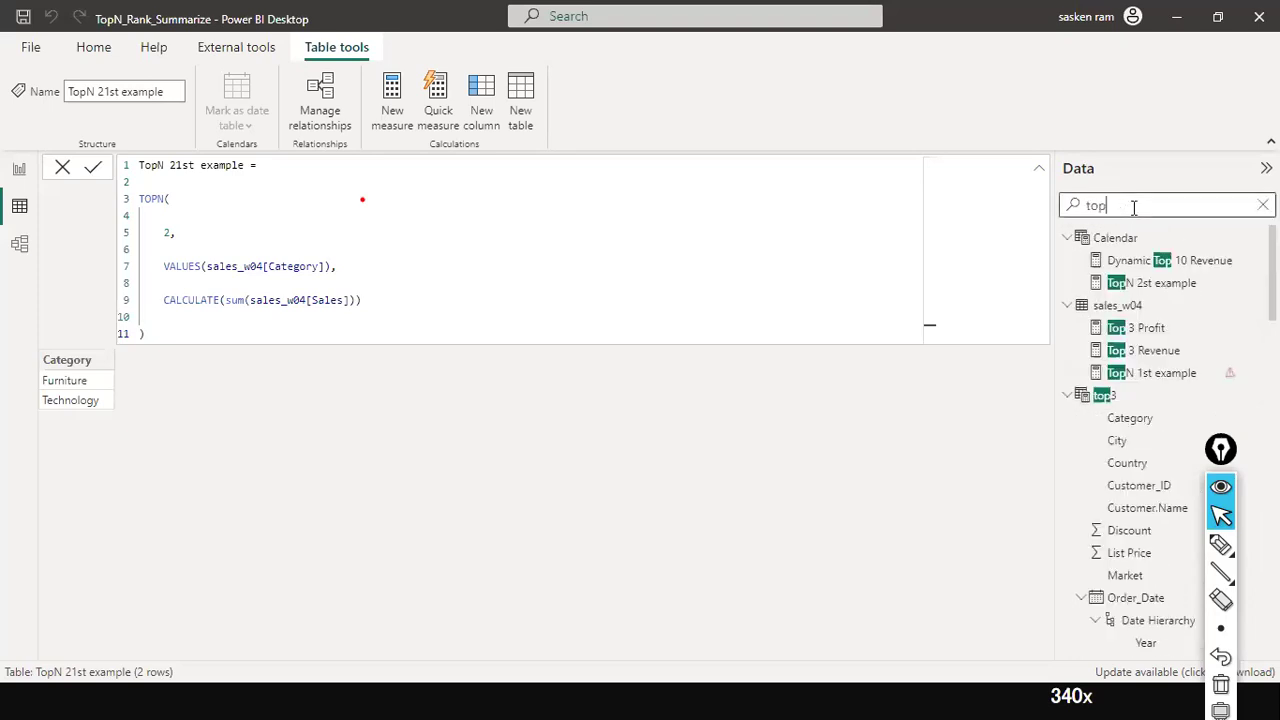
type("n")
left_click(1157, 305)
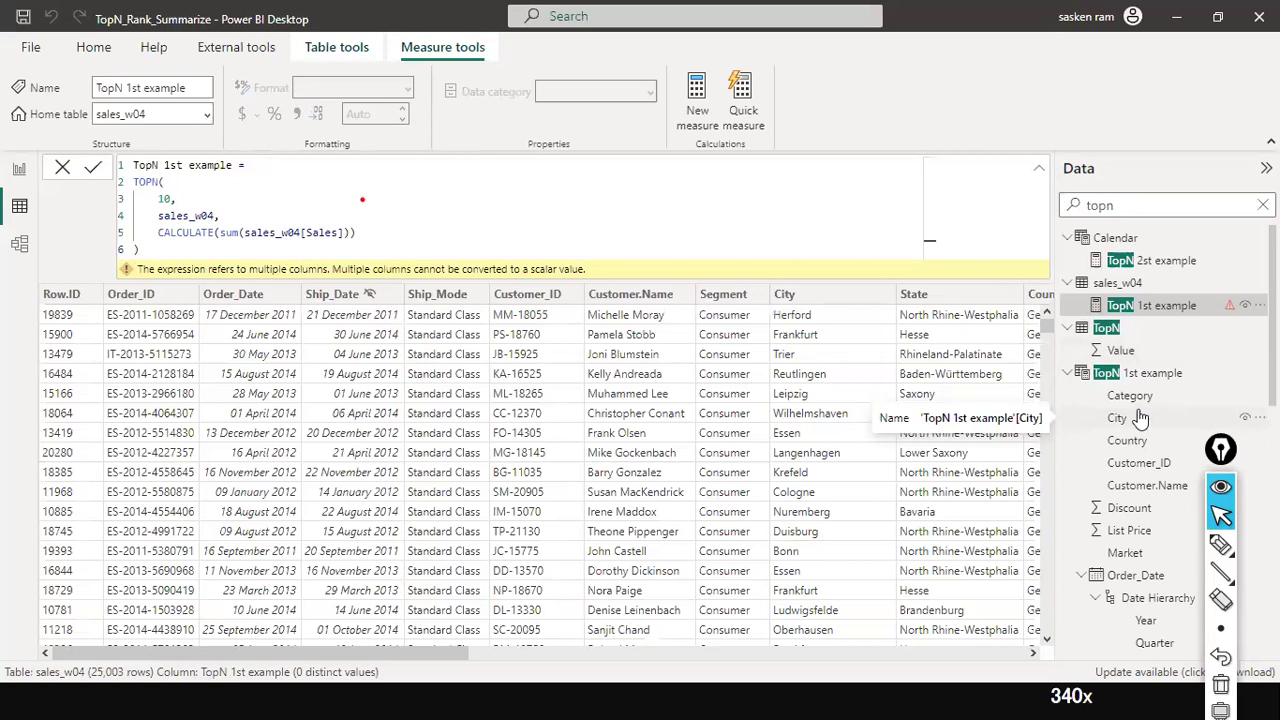
left_click(1131, 394)
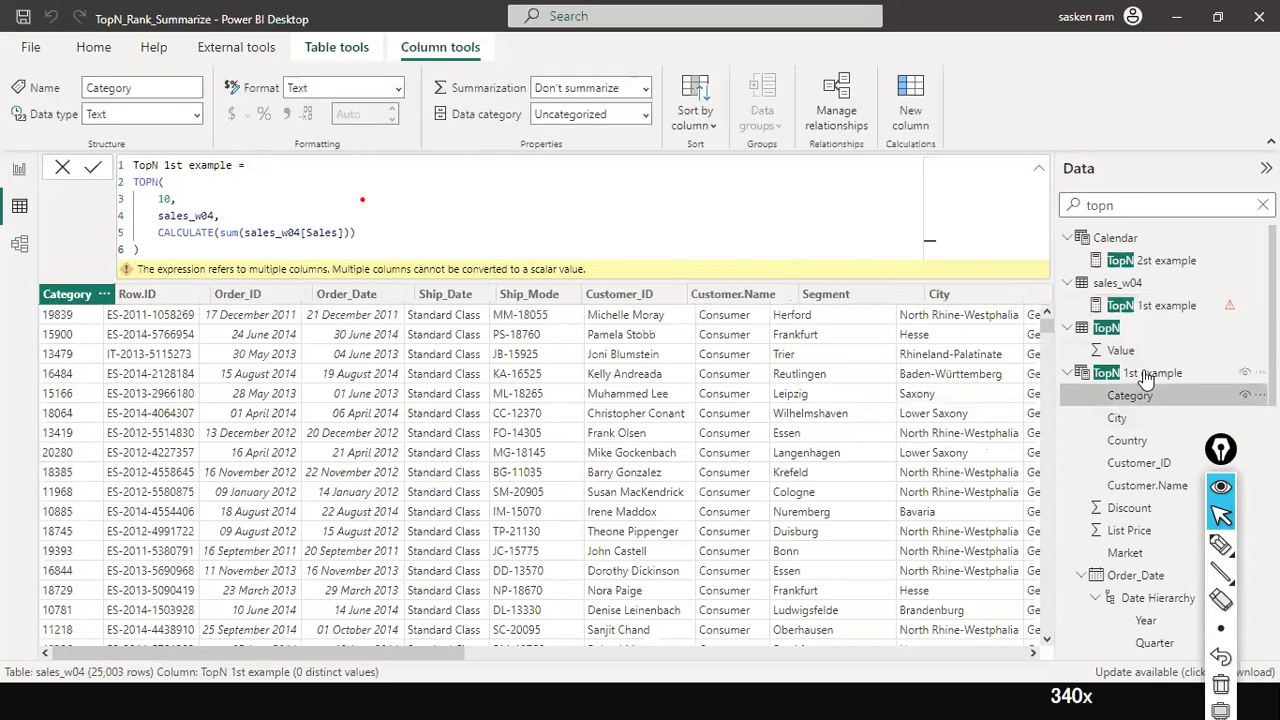
left_click(1143, 372)
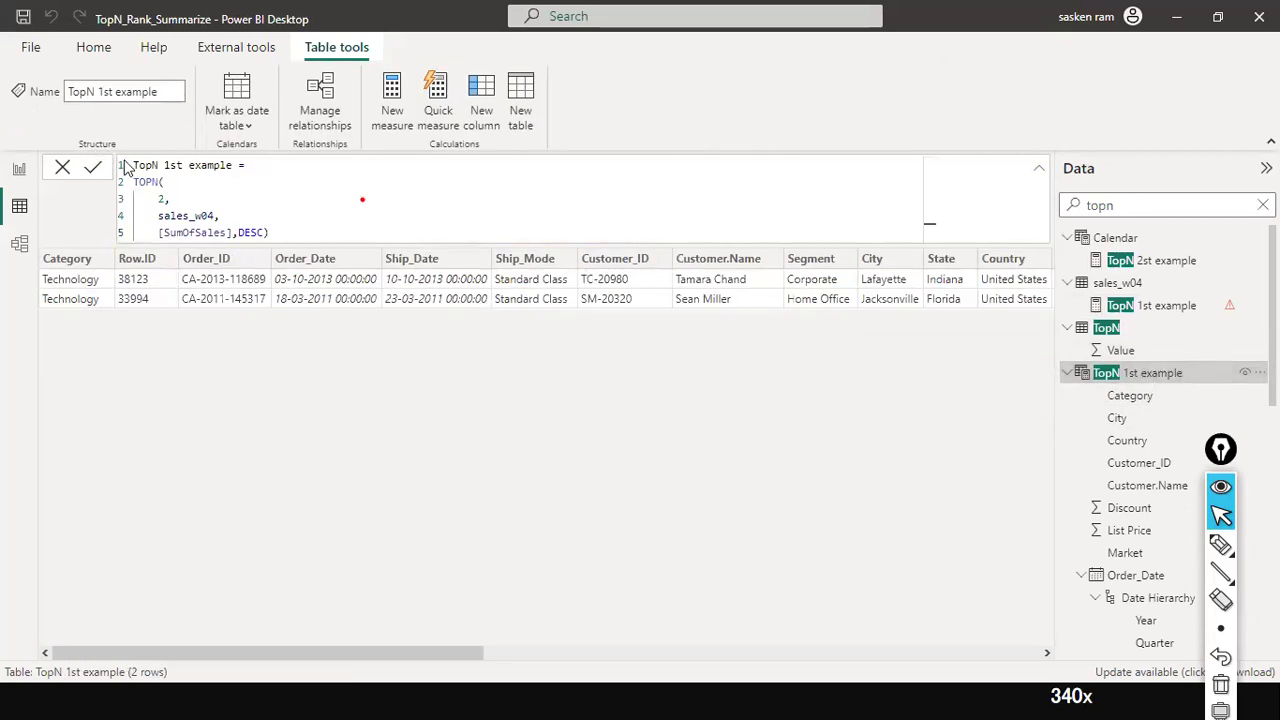
Step: Examine the 2, sales_w04 and [SumOfSales] arguments of the TopN 1st example formula against the Sales column of its rows
left_click(171, 179)
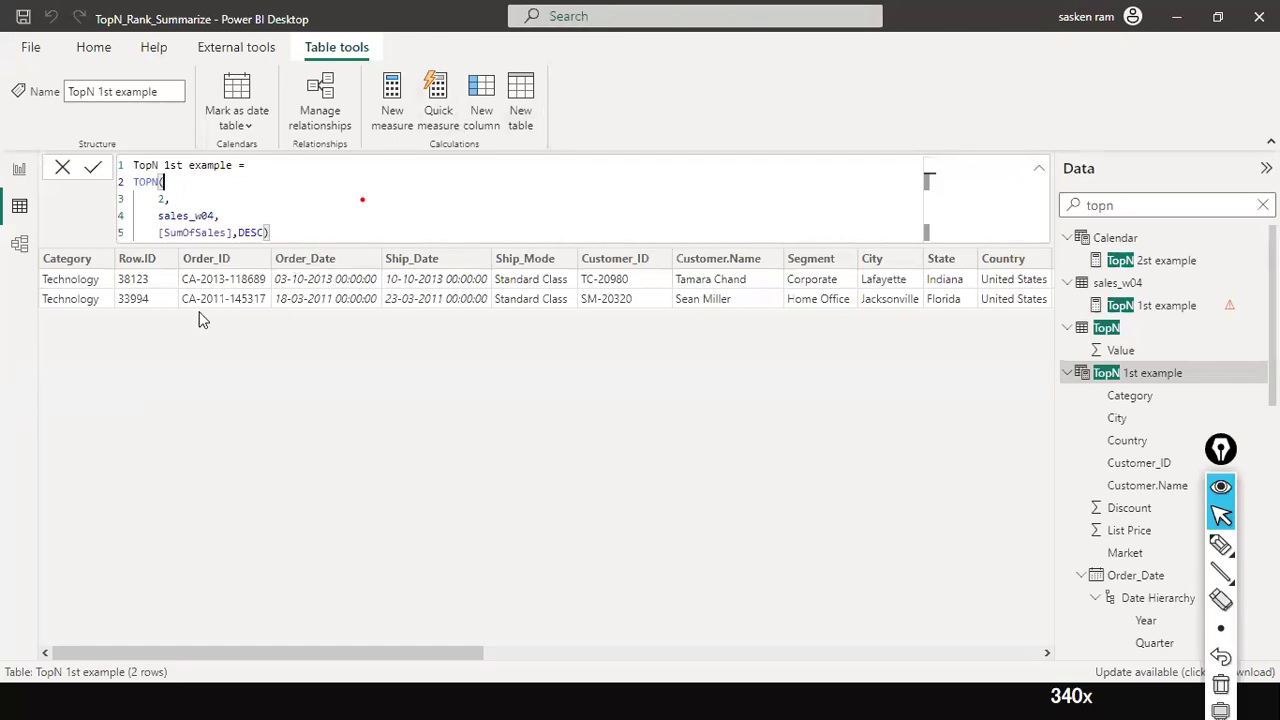
left_click_drag(265, 655, 677, 672)
left_click_drag(1054, 666, 1054, 666)
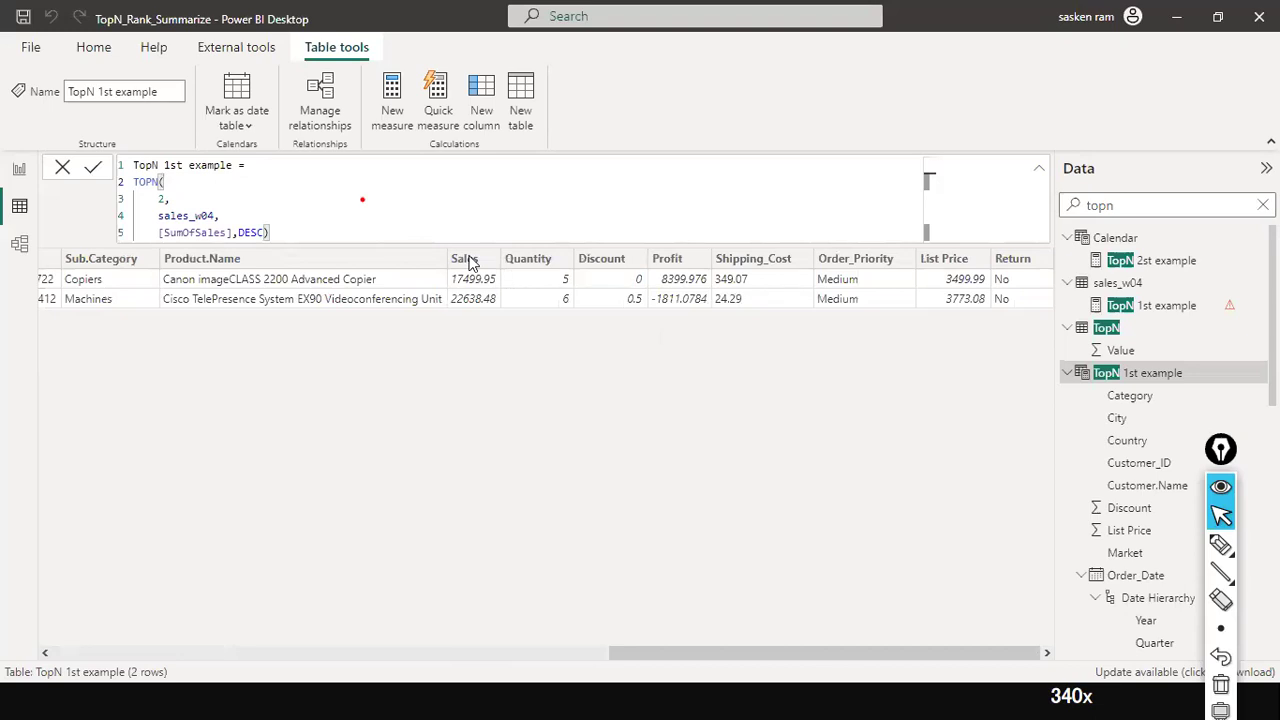
double_click(208, 234)
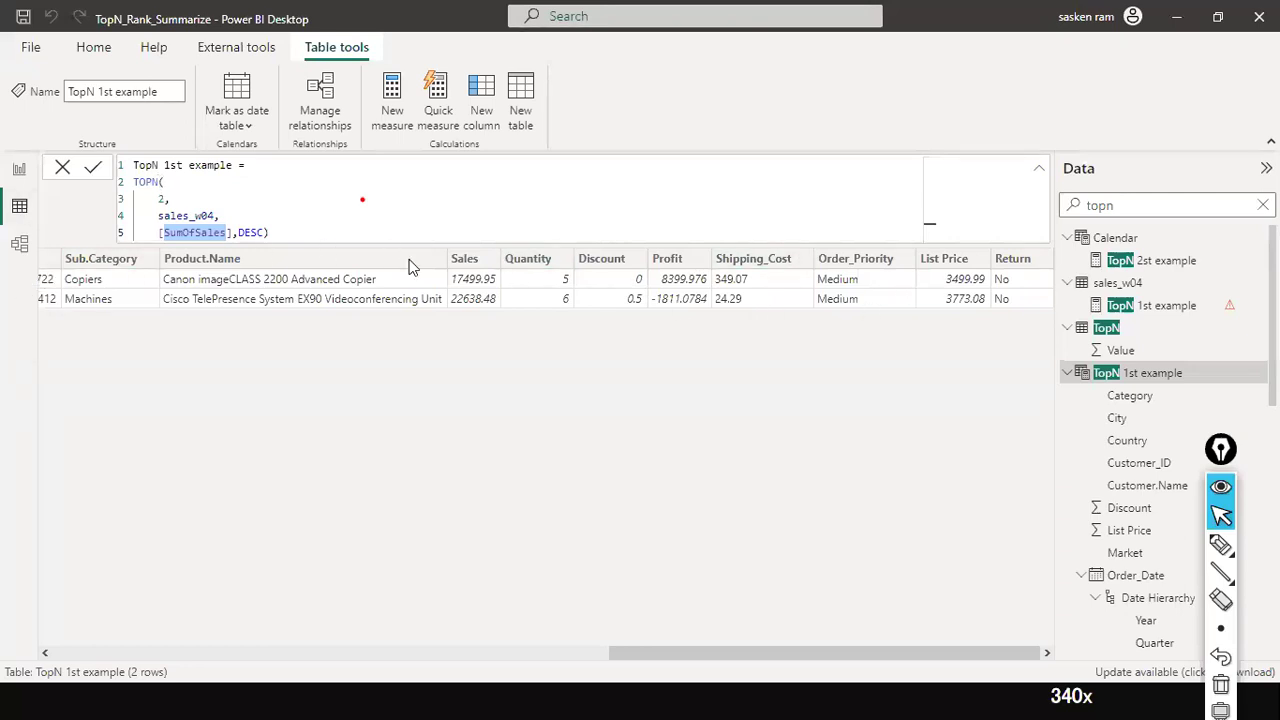
left_click(162, 188)
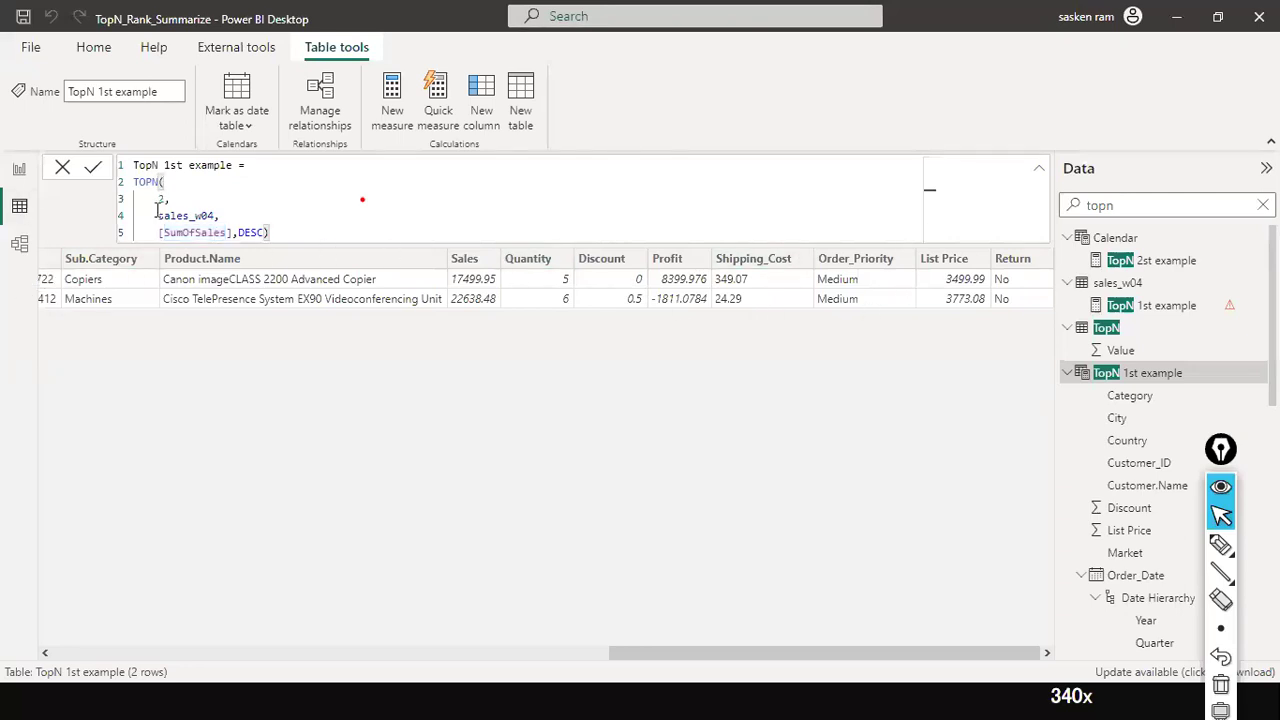
left_click(157, 199)
double_click(224, 232)
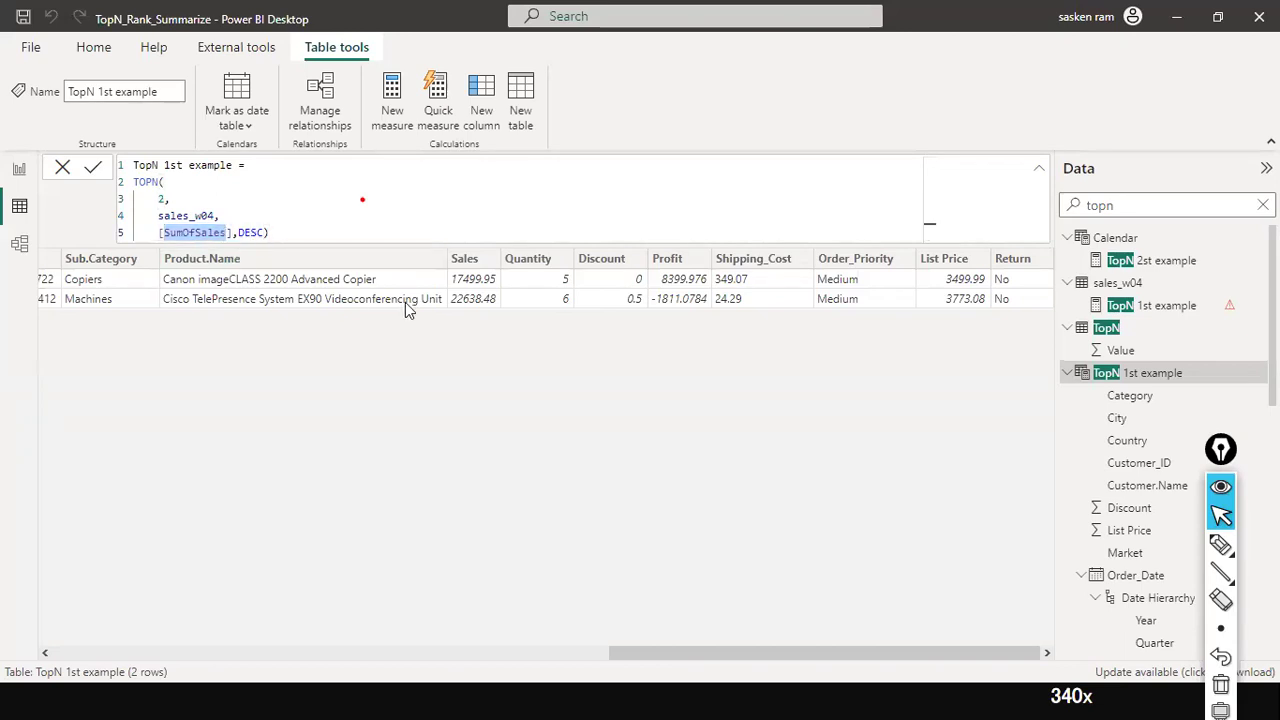
left_click(480, 304)
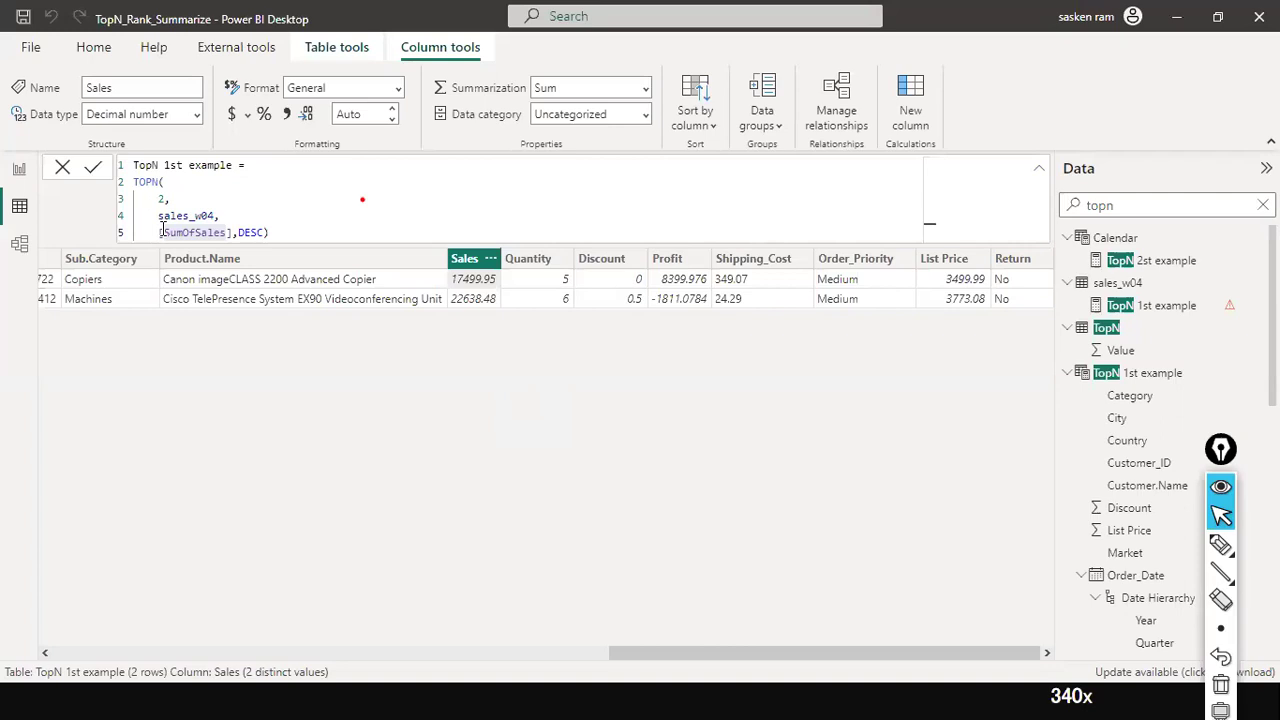
left_click_drag(155, 216, 247, 208)
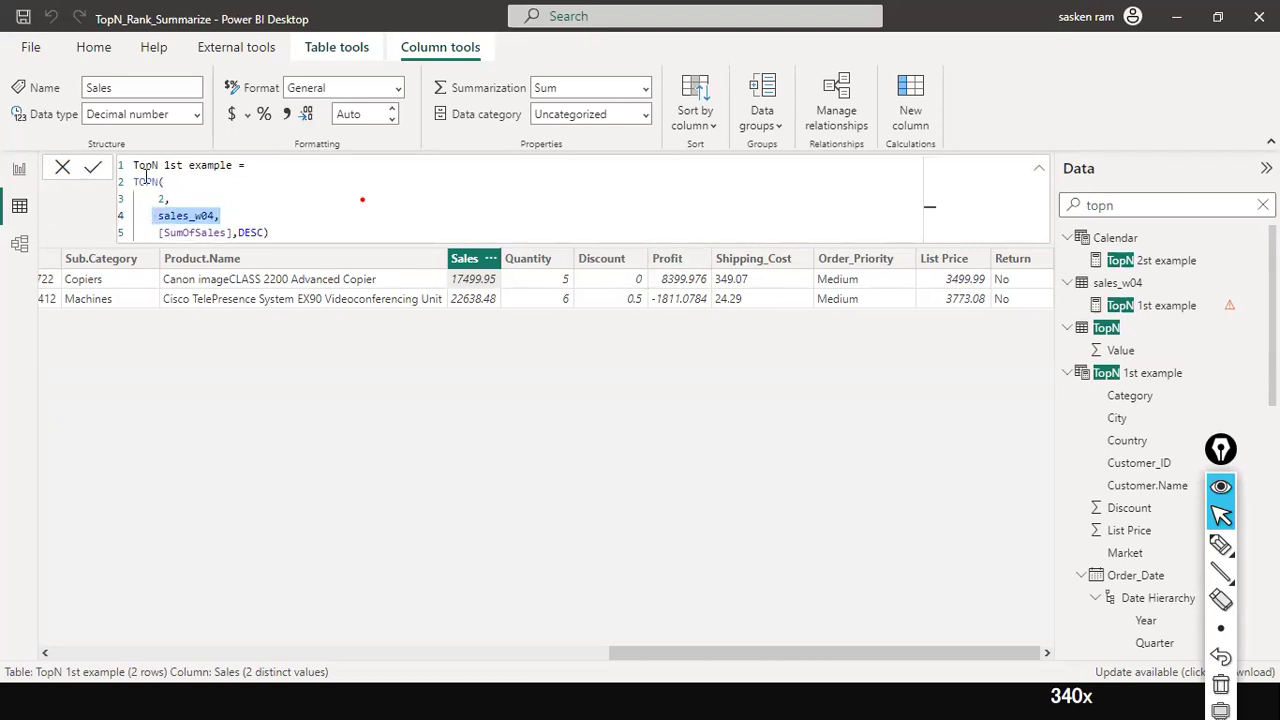
left_click_drag(134, 182, 270, 233)
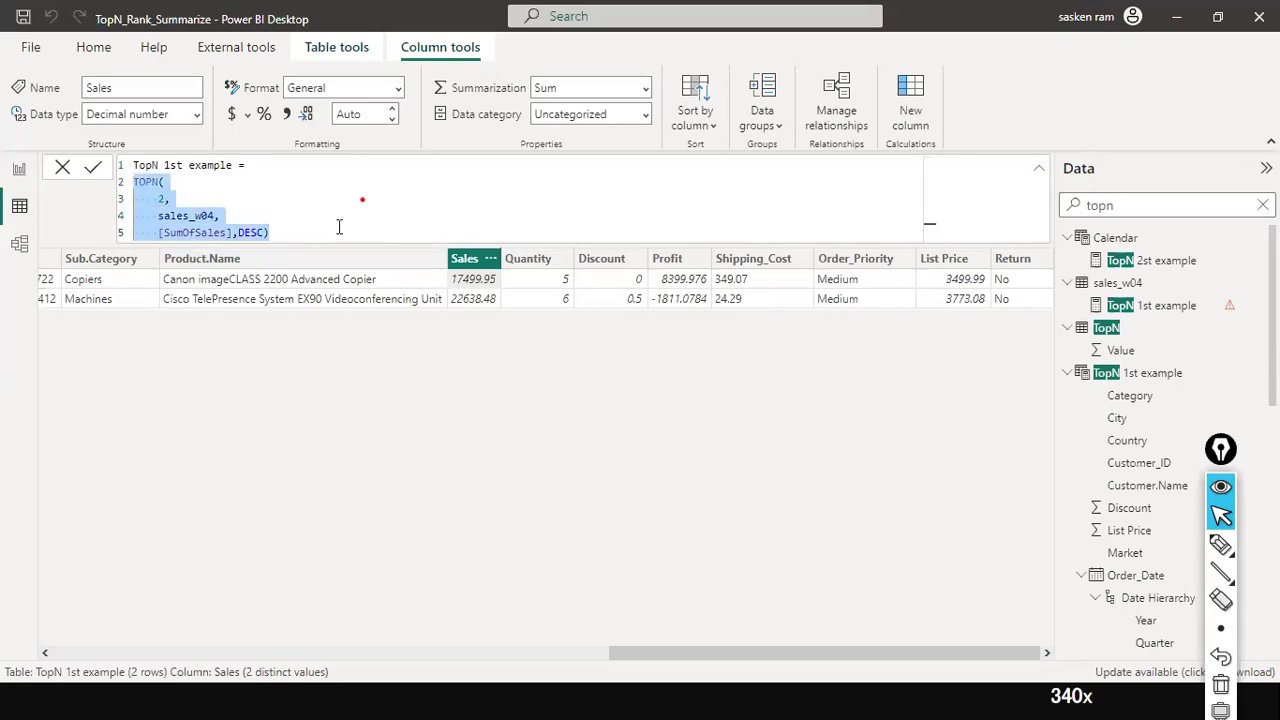
Step: Return to the TopN report page and inspect the fields used in the Category matrix
left_click(19, 176)
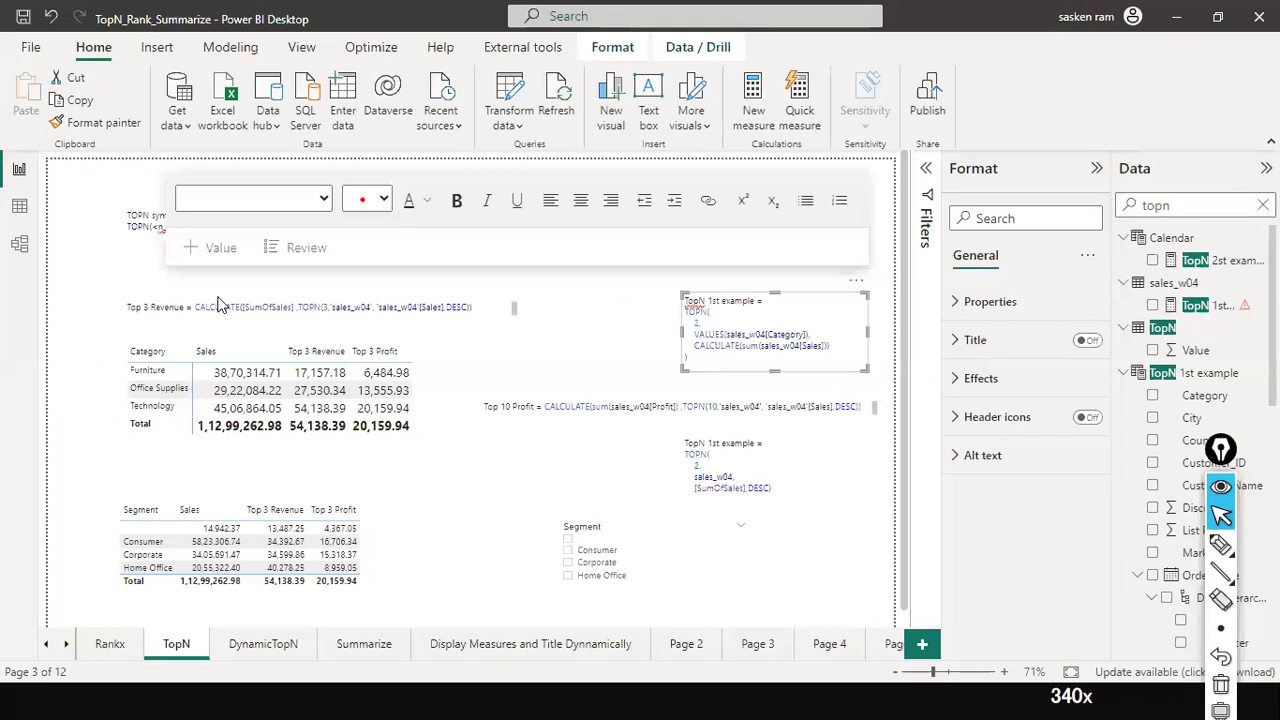
left_click(420, 370)
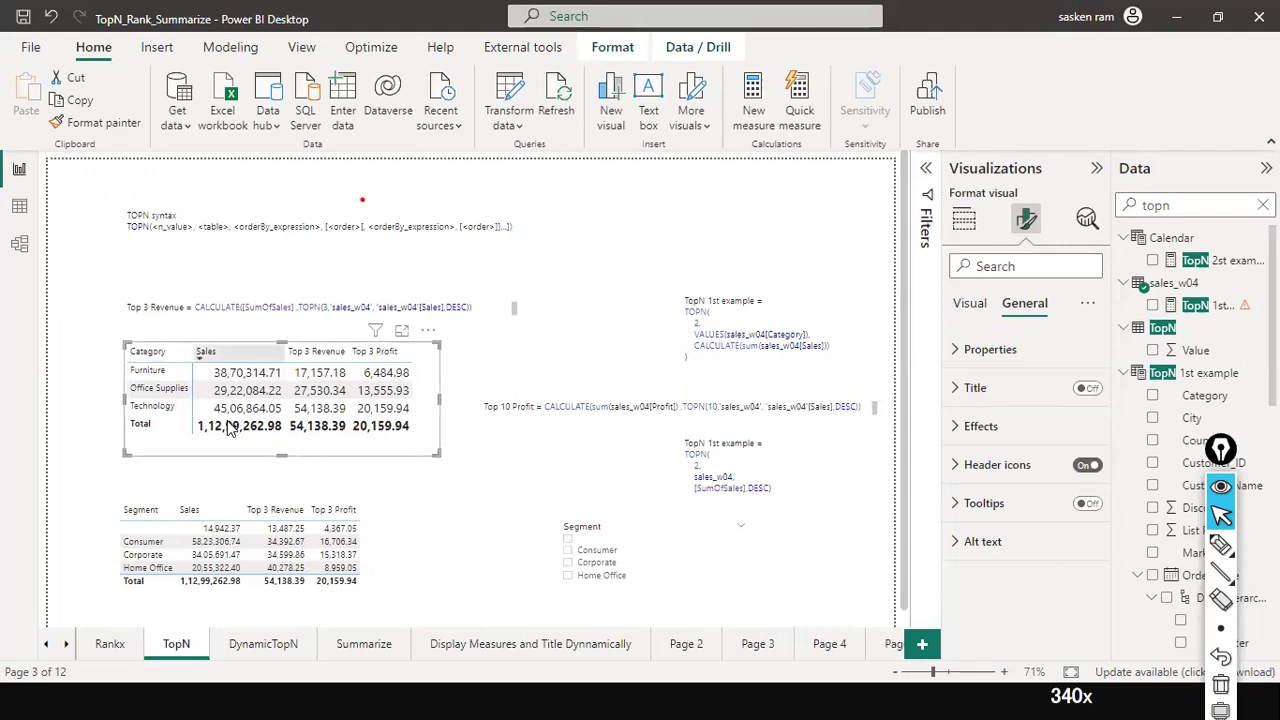
left_click(964, 220)
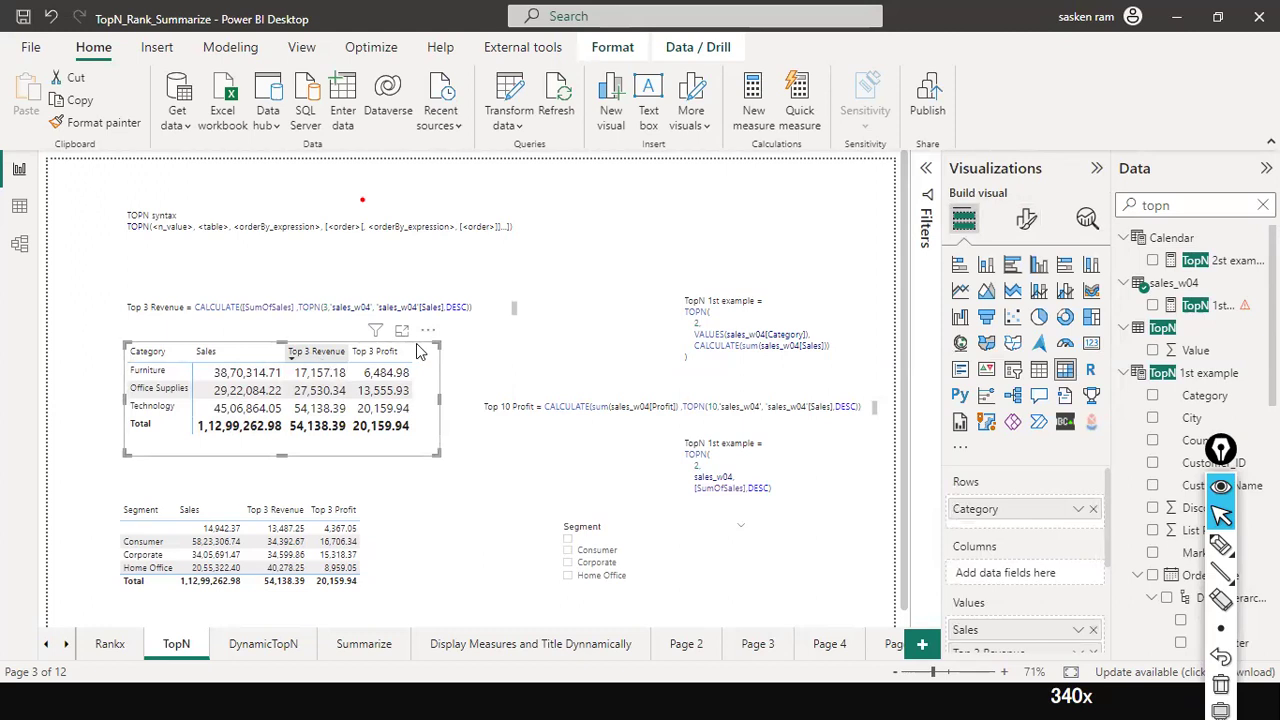
scroll(881, 472, "down", 1)
scroll(975, 538, "down", 3)
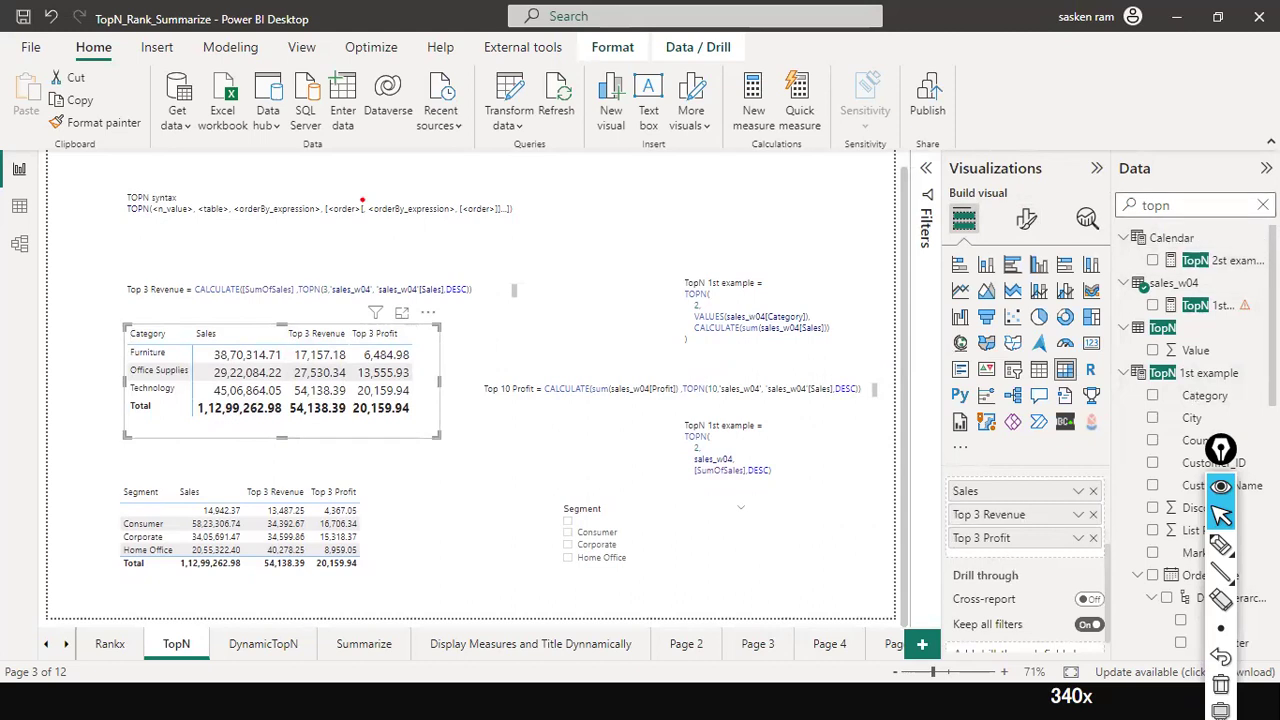
Step: Clear the field search, expand sales_w04 and open the Top 3 Profit measure to examine the Profit column in its formula
left_click(1263, 205)
scroll(1183, 333, "down", 3)
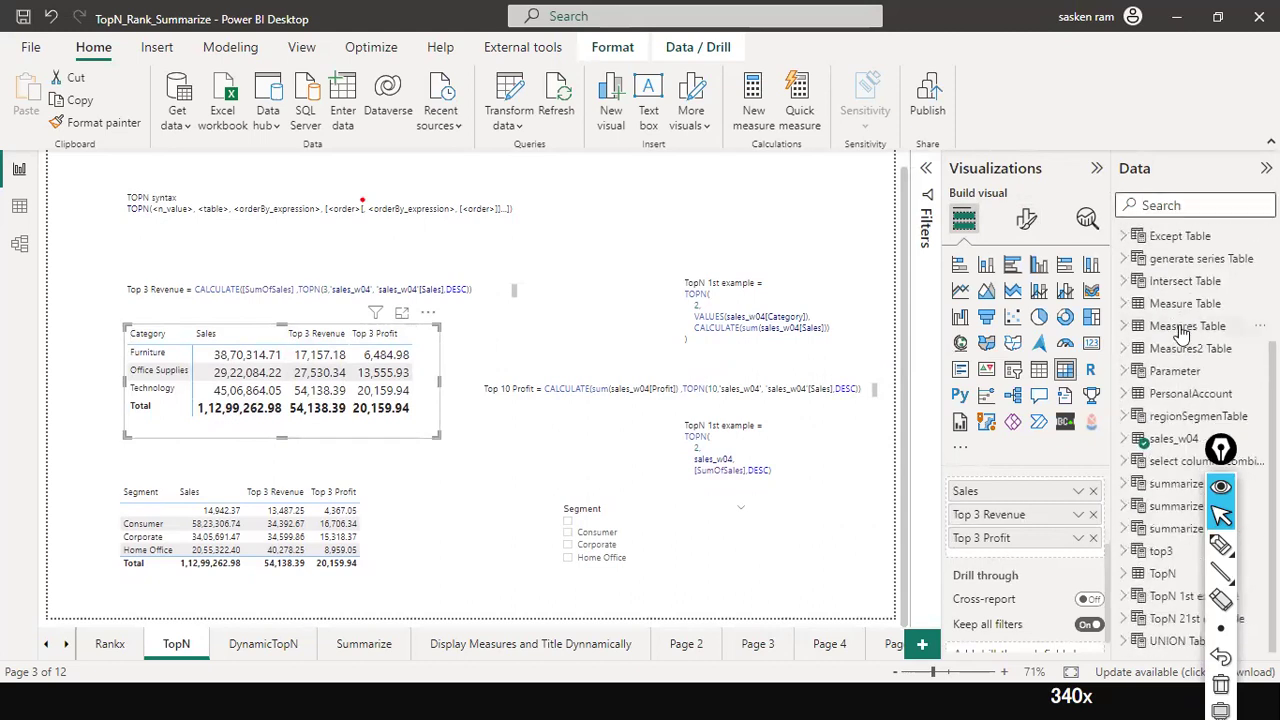
left_click(1200, 440)
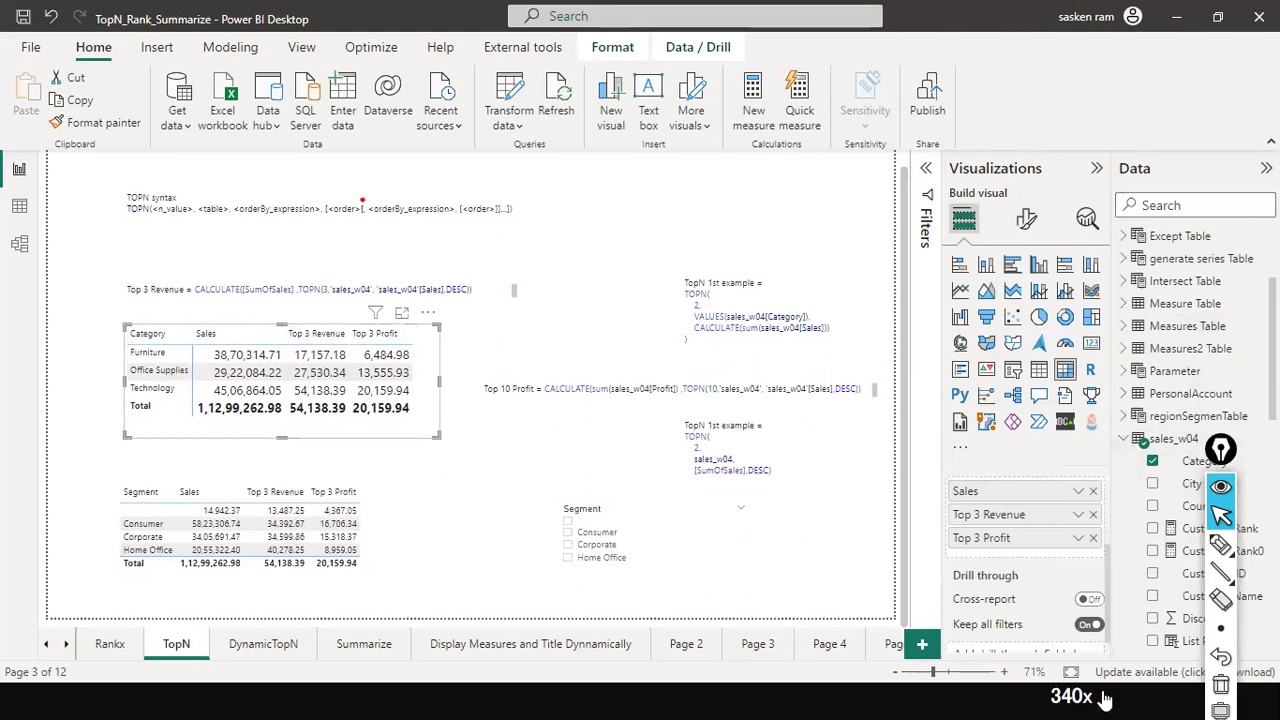
scroll(1180, 535, "down", 5)
scroll(1190, 540, "down", 3)
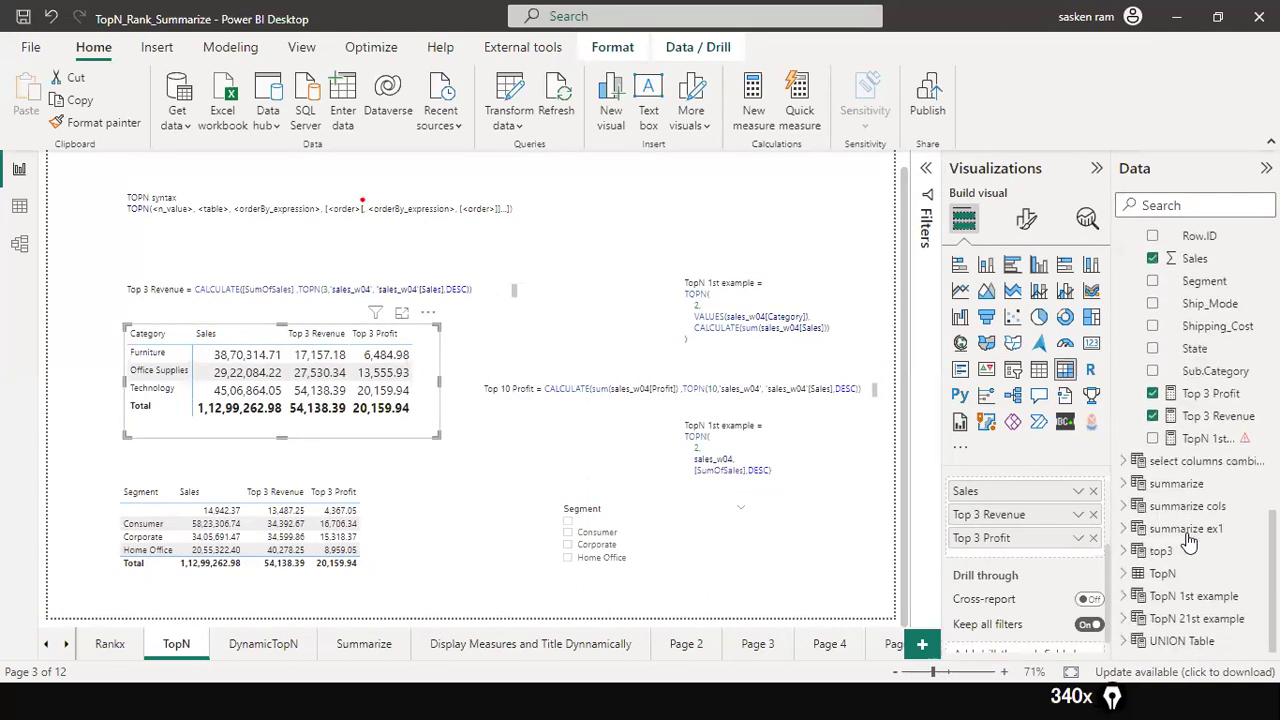
left_click(1221, 399)
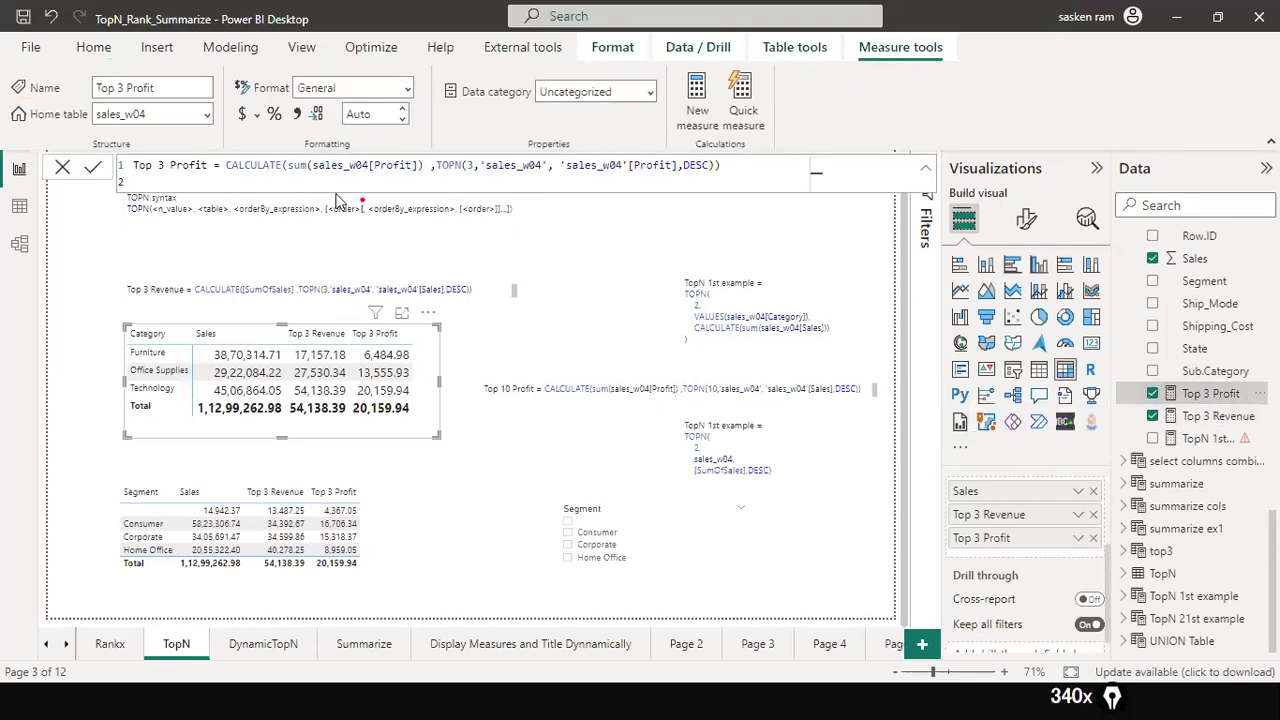
double_click(381, 166)
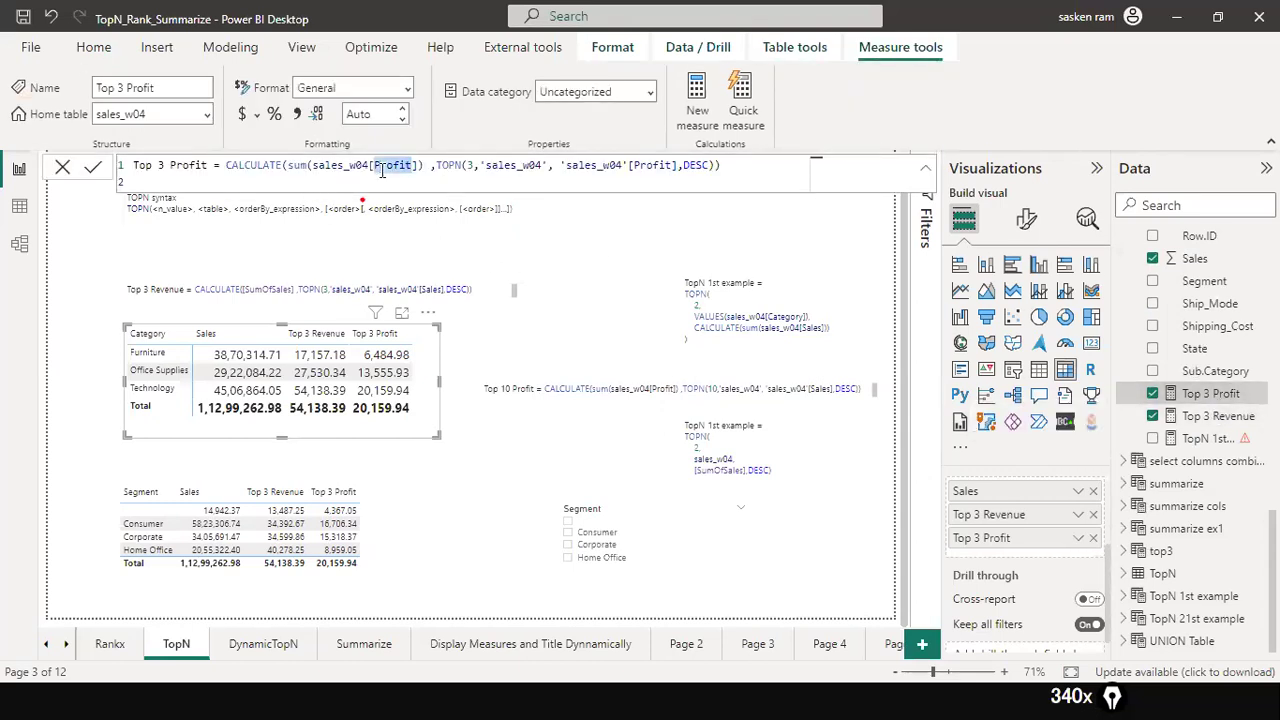
Step: Examine the TOPN expression of the Top 3 Profit measure, marking the Furniture row and the Category and Sales arguments of the TopN 1st example formula
left_click_drag(436, 166, 709, 167)
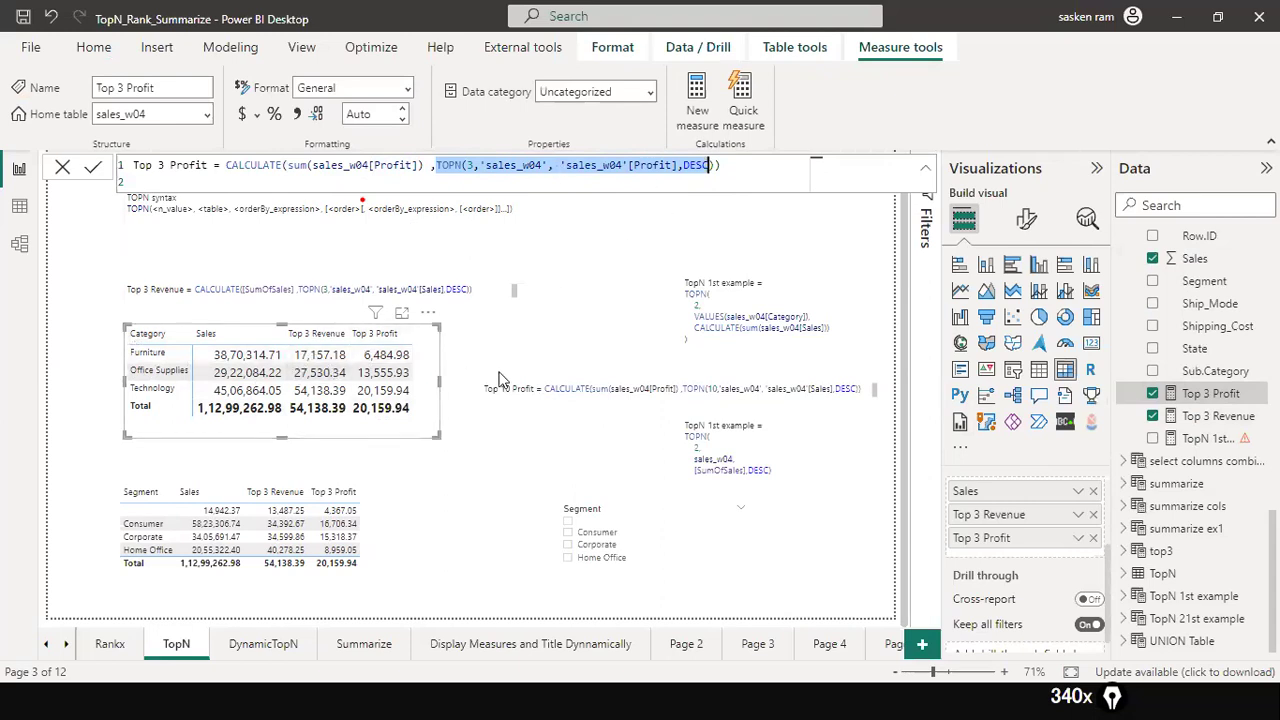
mouse_move(5, 351)
left_mouse_down()
mouse_move(141, 360)
mouse_move(129, 370)
mouse_move(134, 346)
mouse_move(119, 352)
left_mouse_up()
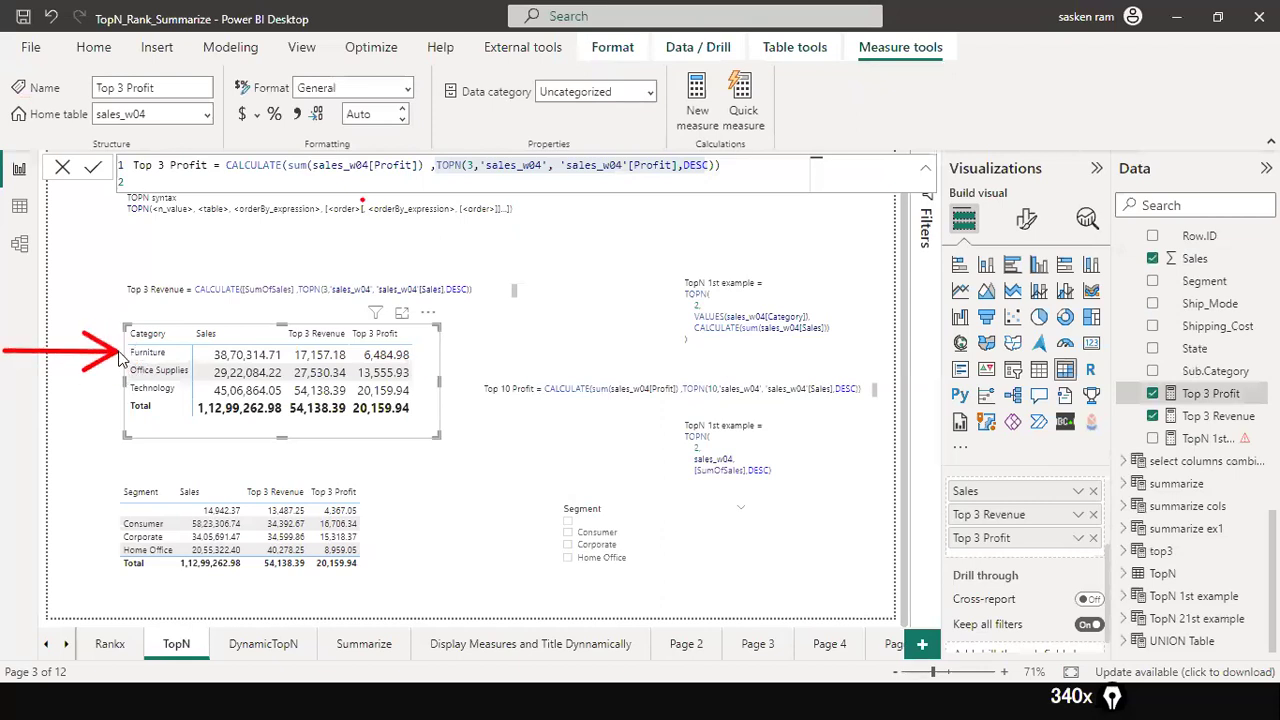
left_click_drag(638, 232, 680, 290)
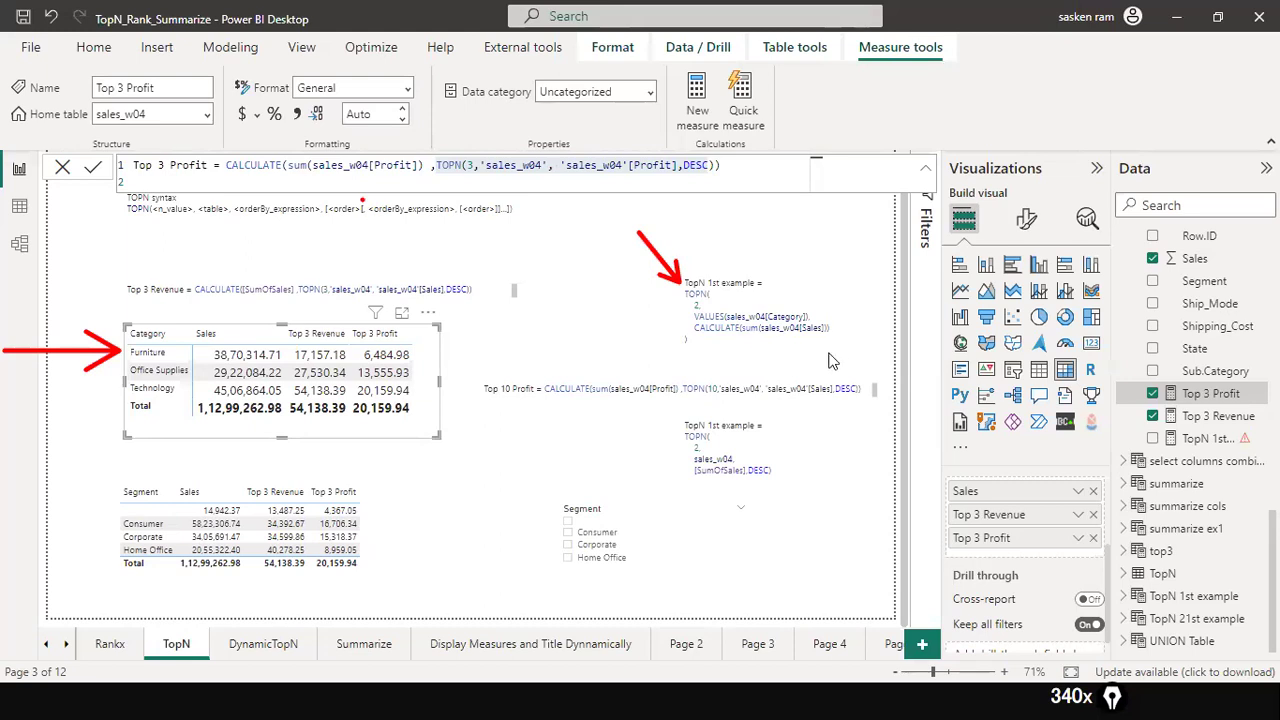
left_click_drag(828, 354, 818, 336)
left_click_drag(816, 276, 759, 311)
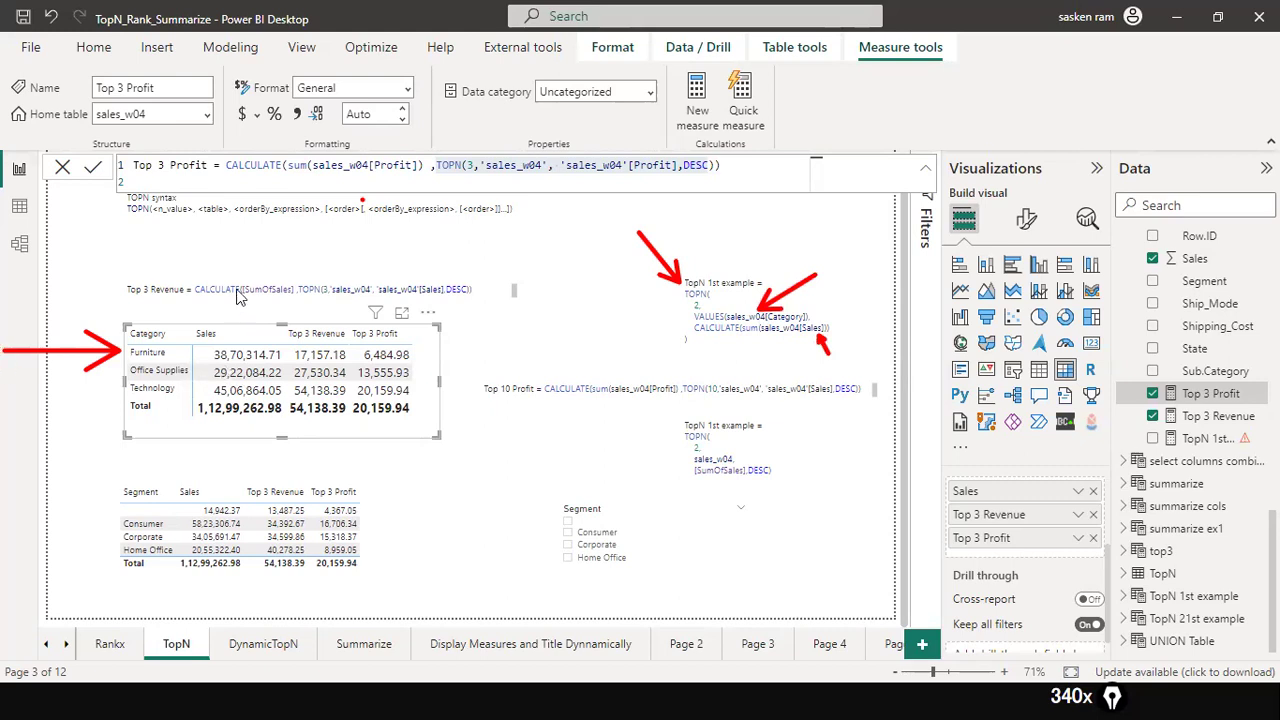
Step: Mark the CALCULATE and TOPN parts of the Top 3 Revenue formula and the Furniture row's Top 3 Revenue and Top 3 Profit values with arrows
left_click_drag(348, 234, 331, 284)
left_click_drag(229, 232, 232, 288)
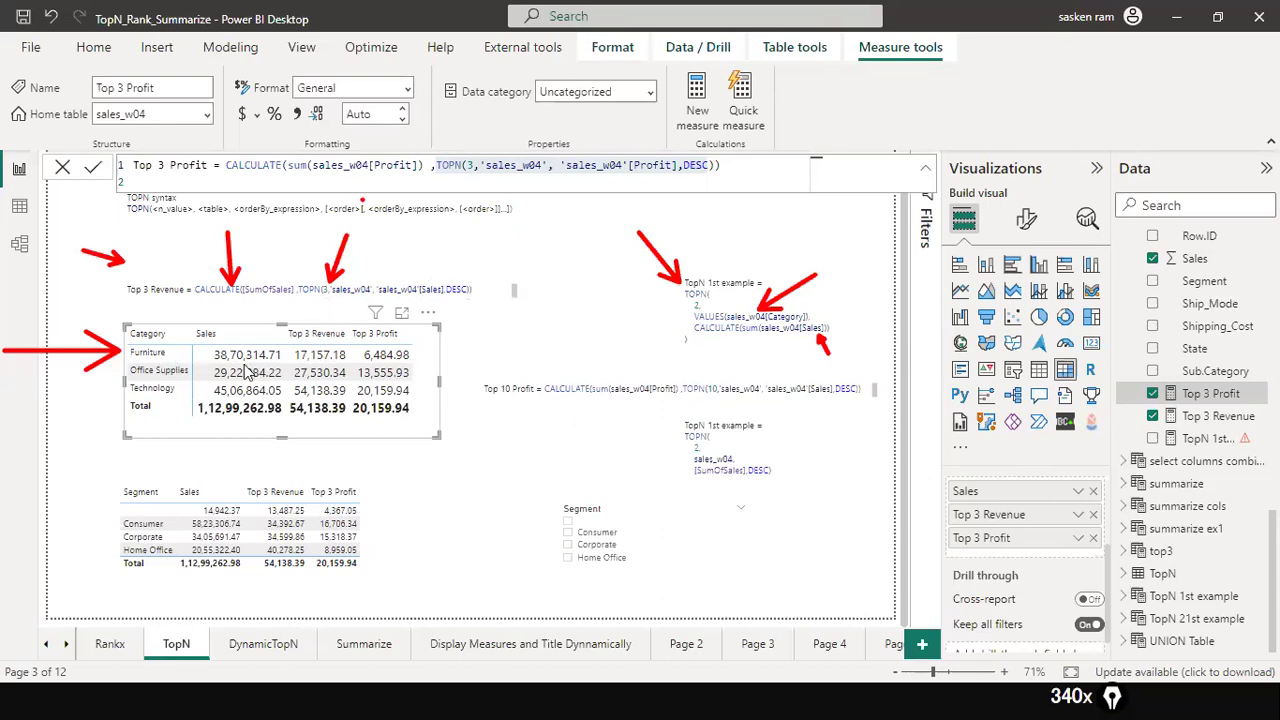
left_click_drag(252, 334, 285, 351)
left_click_drag(487, 323, 432, 349)
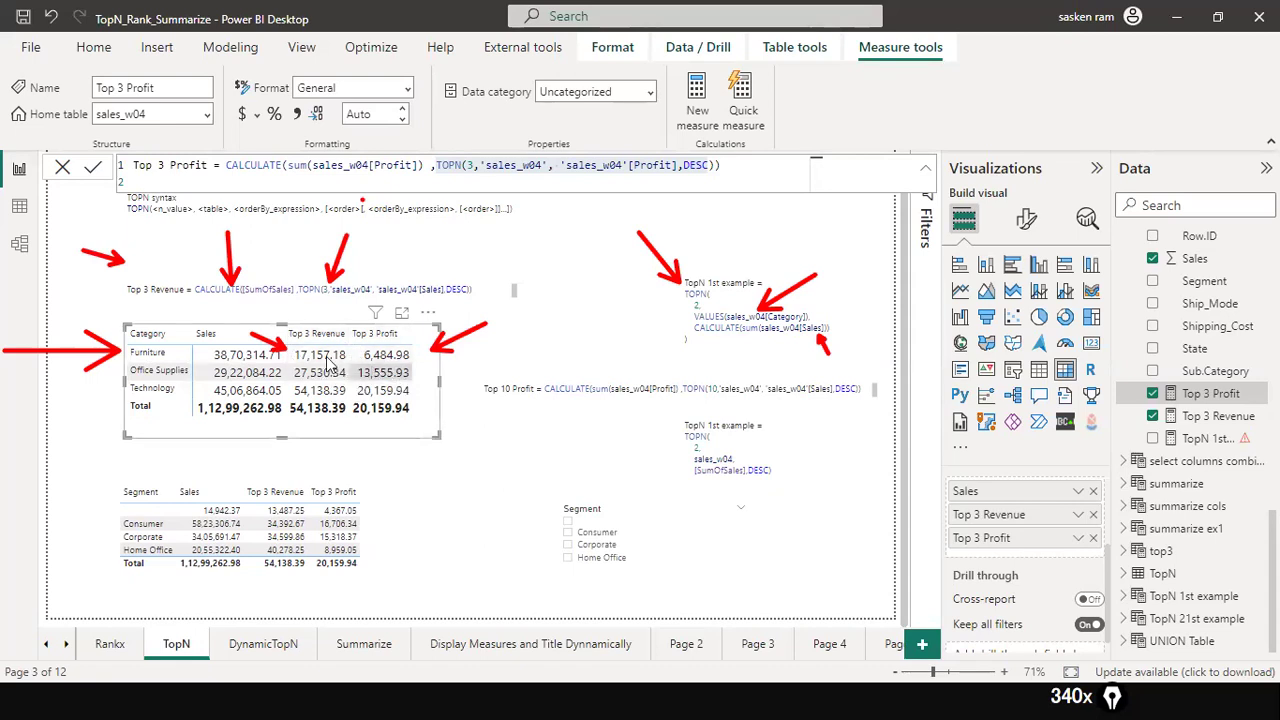
Step: Open the sales_w04 table in the data view and filter its Category column to Furniture only
left_click(19, 207)
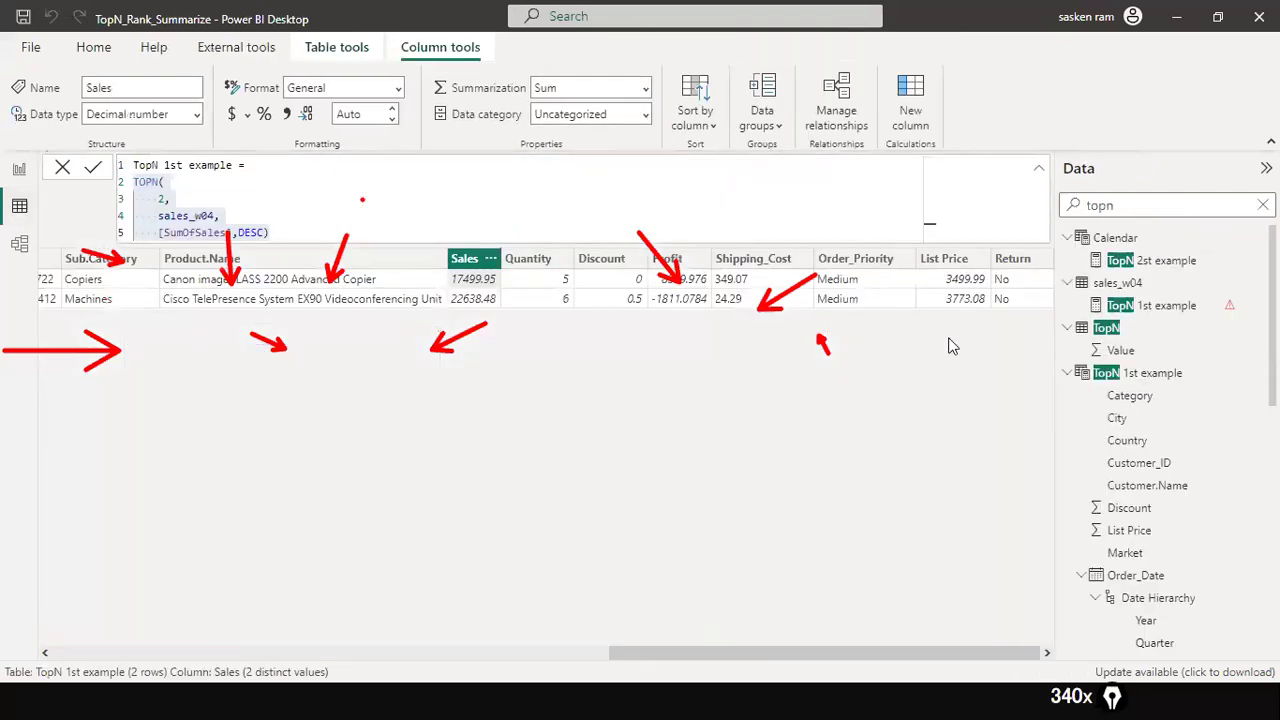
left_click(1130, 284)
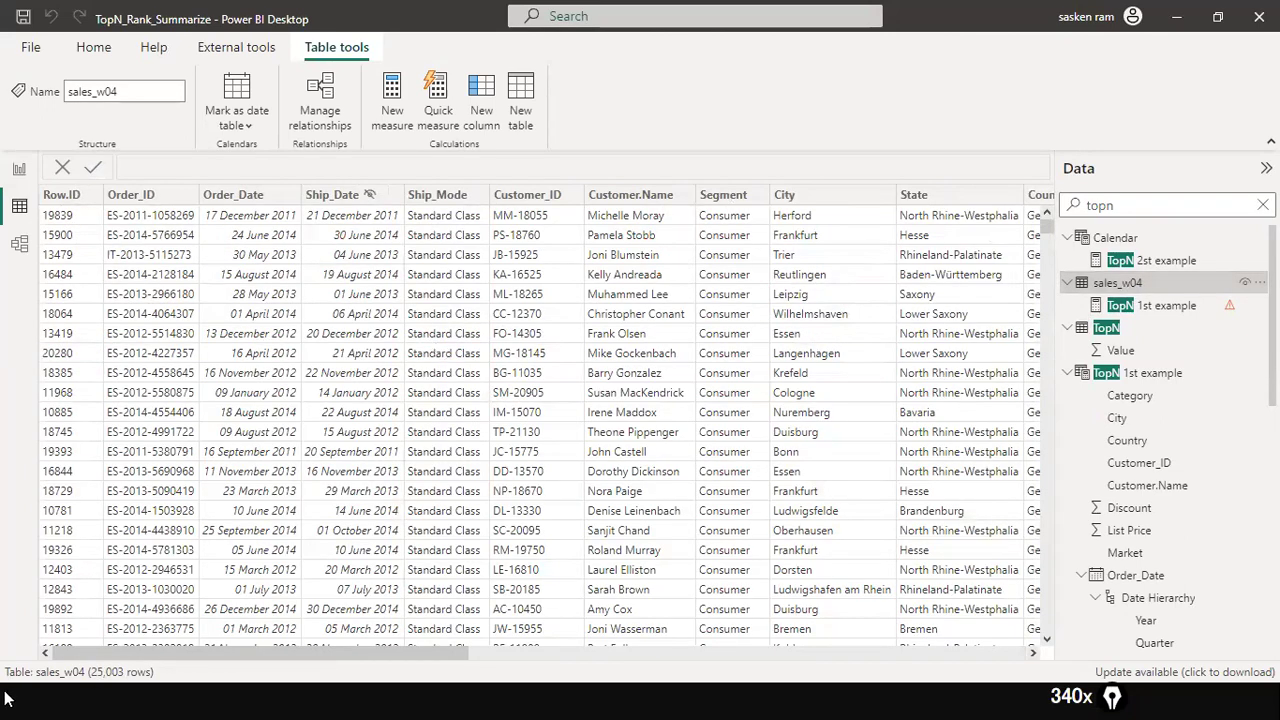
left_click_drag(255, 653, 639, 634)
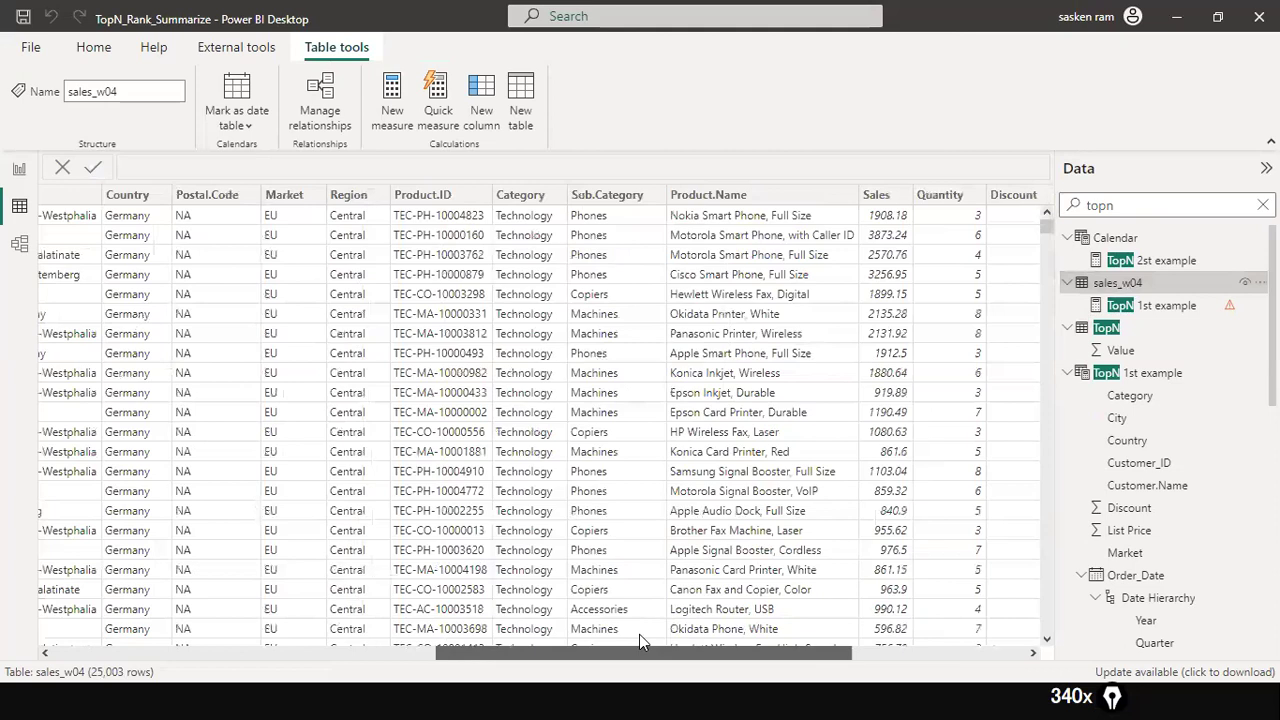
left_click_drag(564, 195, 555, 197)
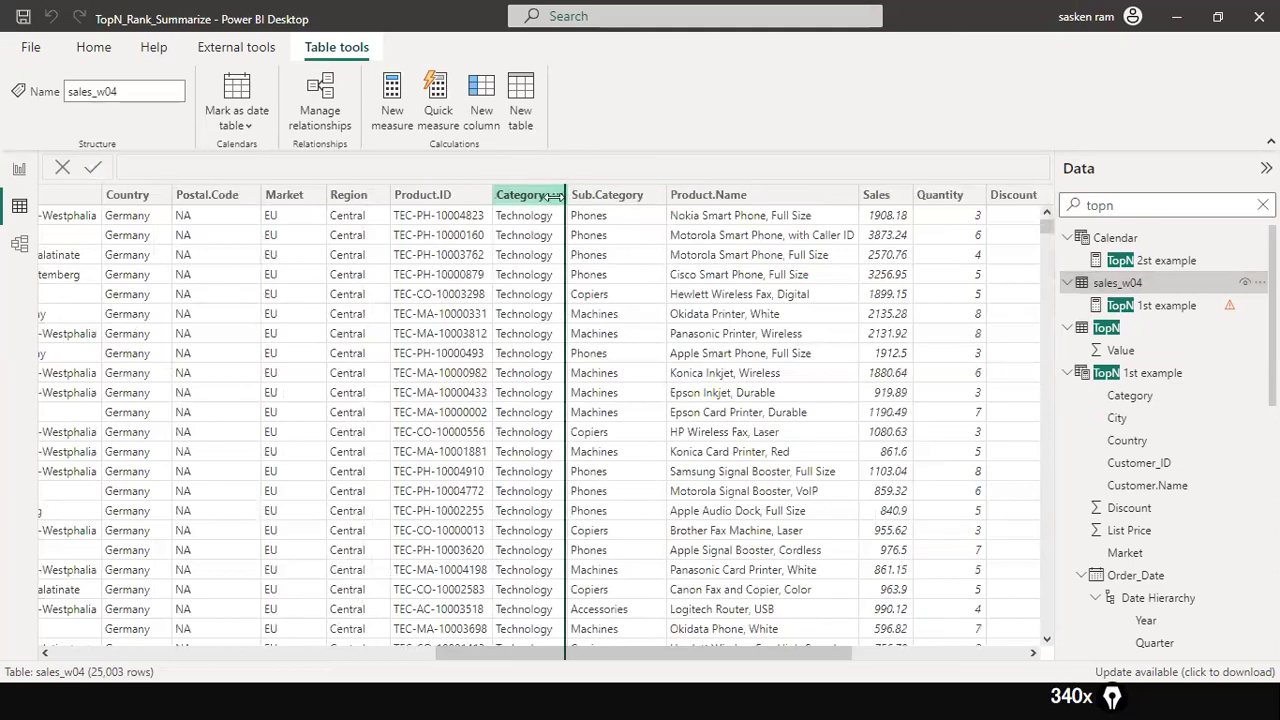
left_click(555, 195)
left_click(557, 194)
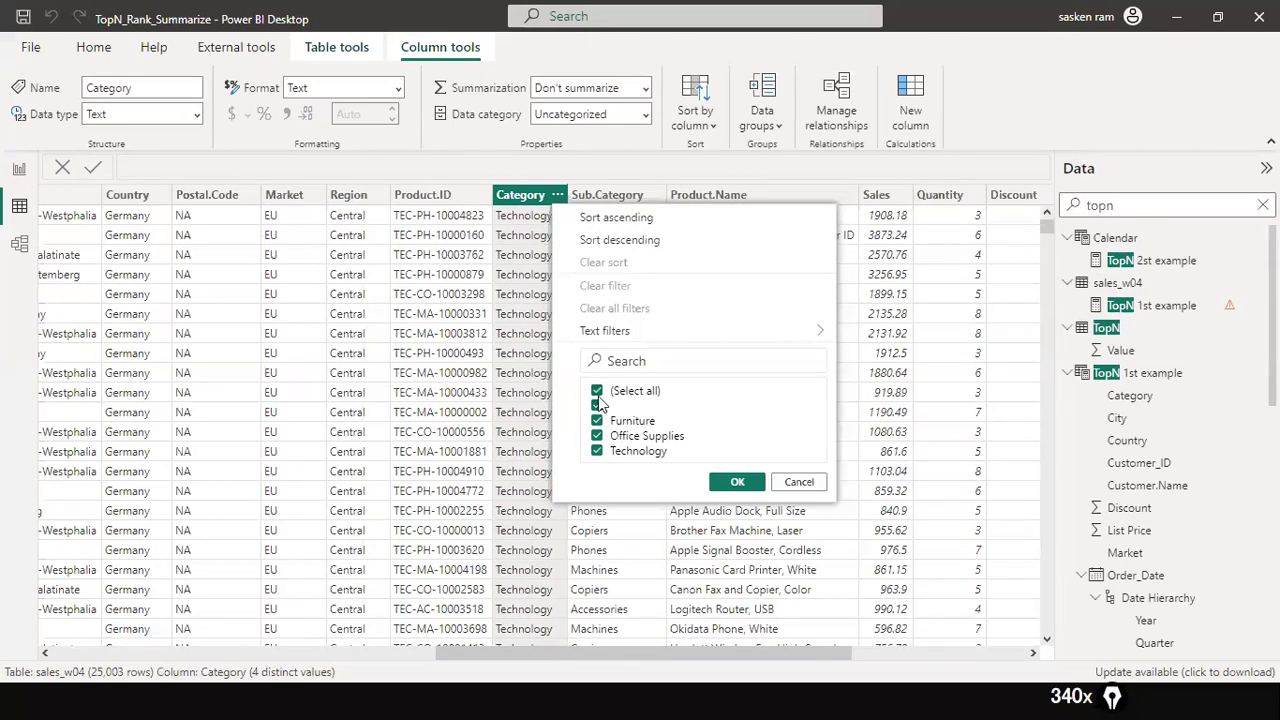
left_click(597, 391)
left_click(597, 421)
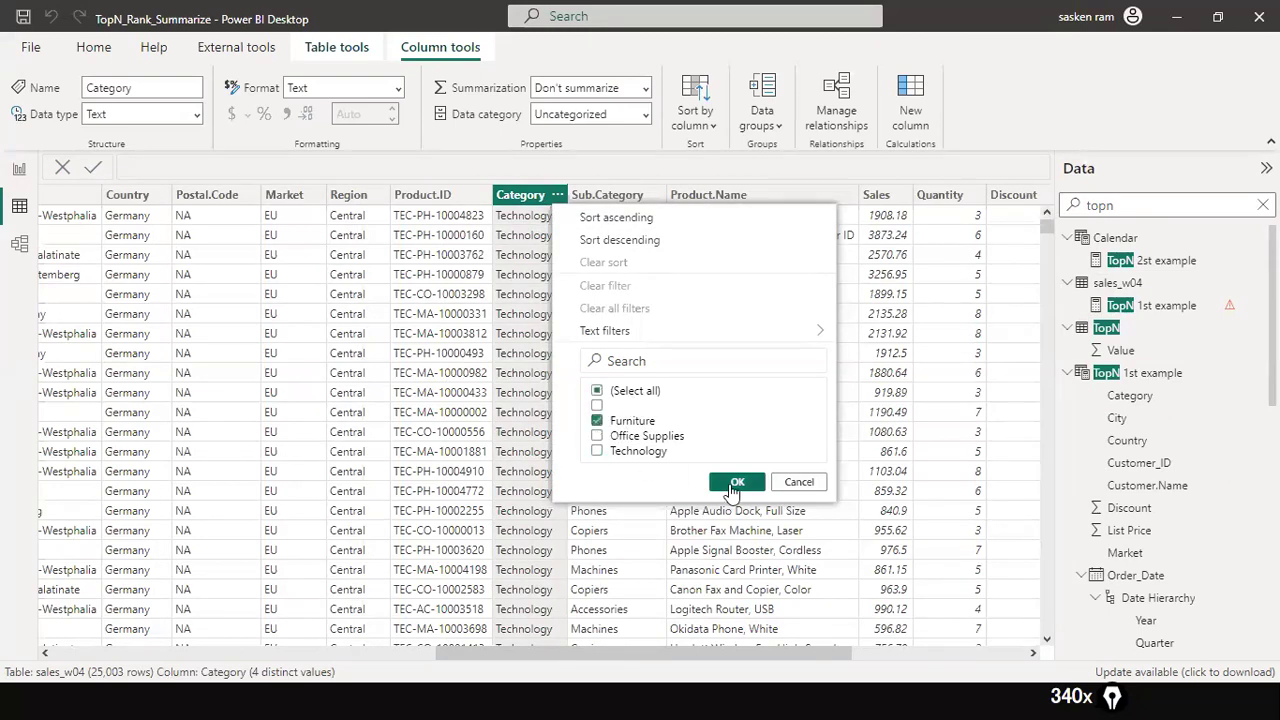
left_click(735, 483)
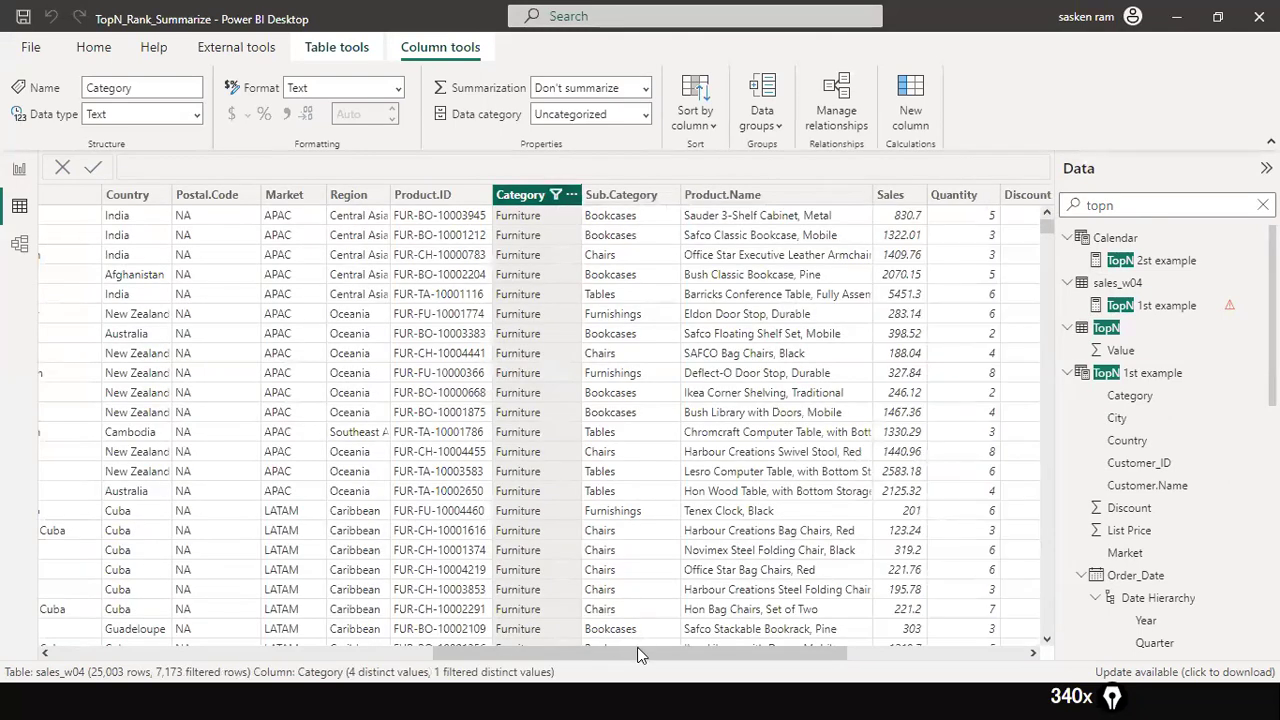
Step: Sort the filtered sales_w04 rows by Sales in descending order
left_click_drag(637, 650, 1083, 656)
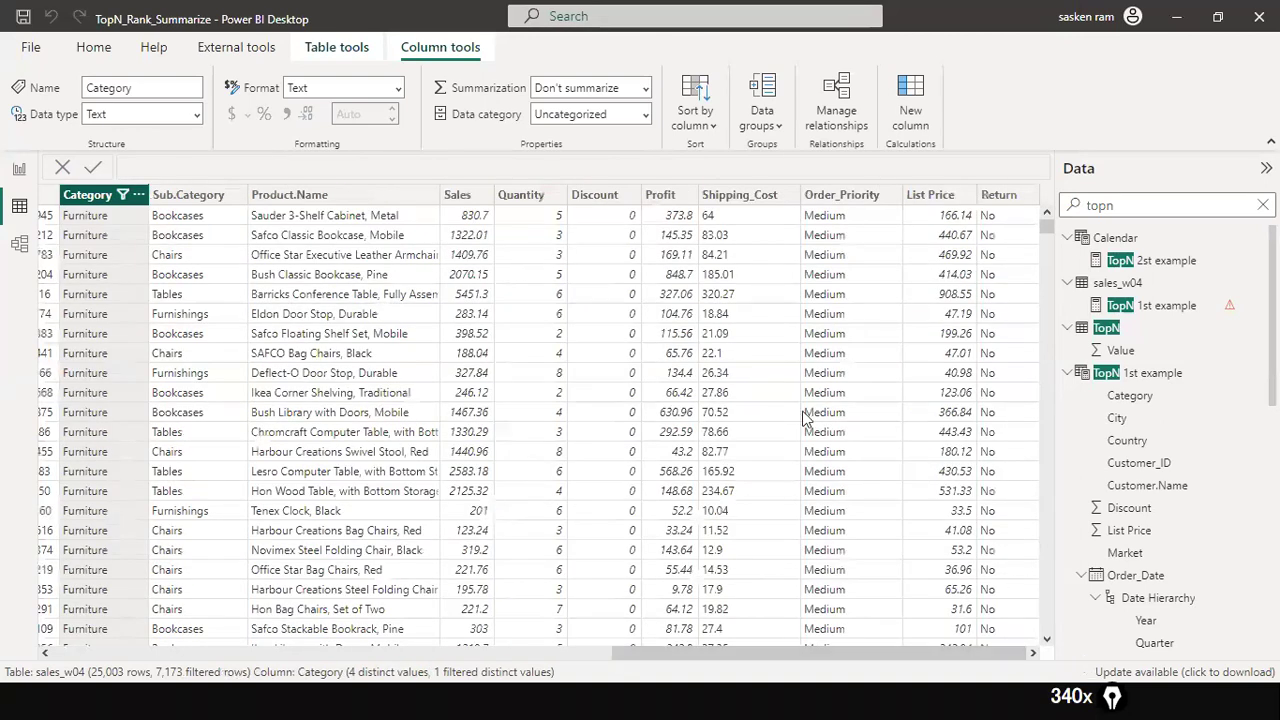
left_click(482, 196)
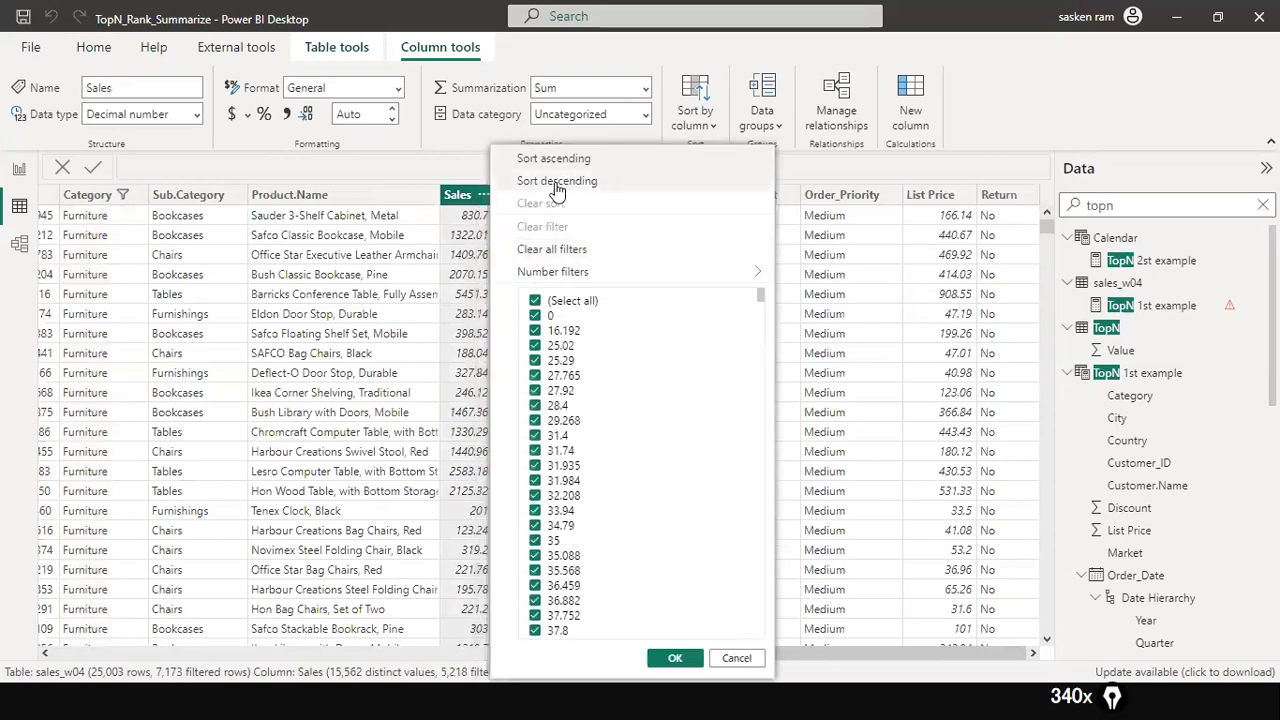
left_click(557, 182)
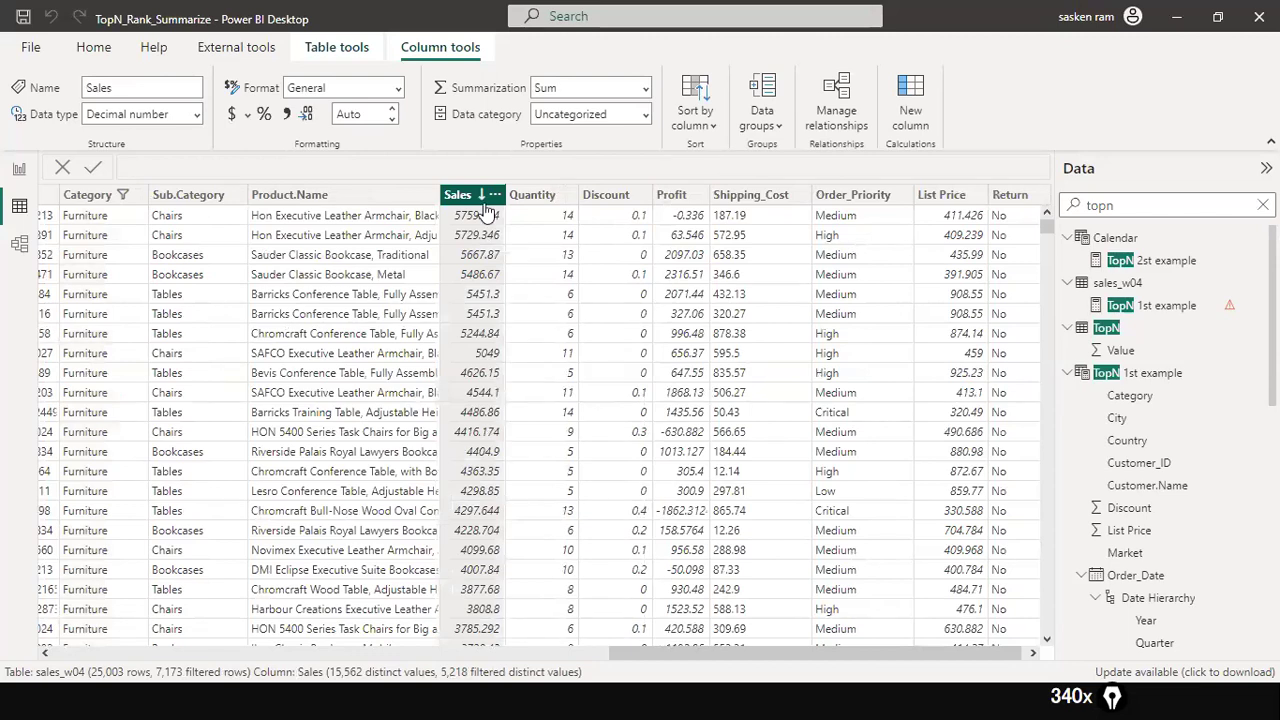
Step: Compare the Furniture values in the TopN page's Category matrix with the Sales and Profit of the highest-selling Furniture rows in sales_w04
left_click(19, 171)
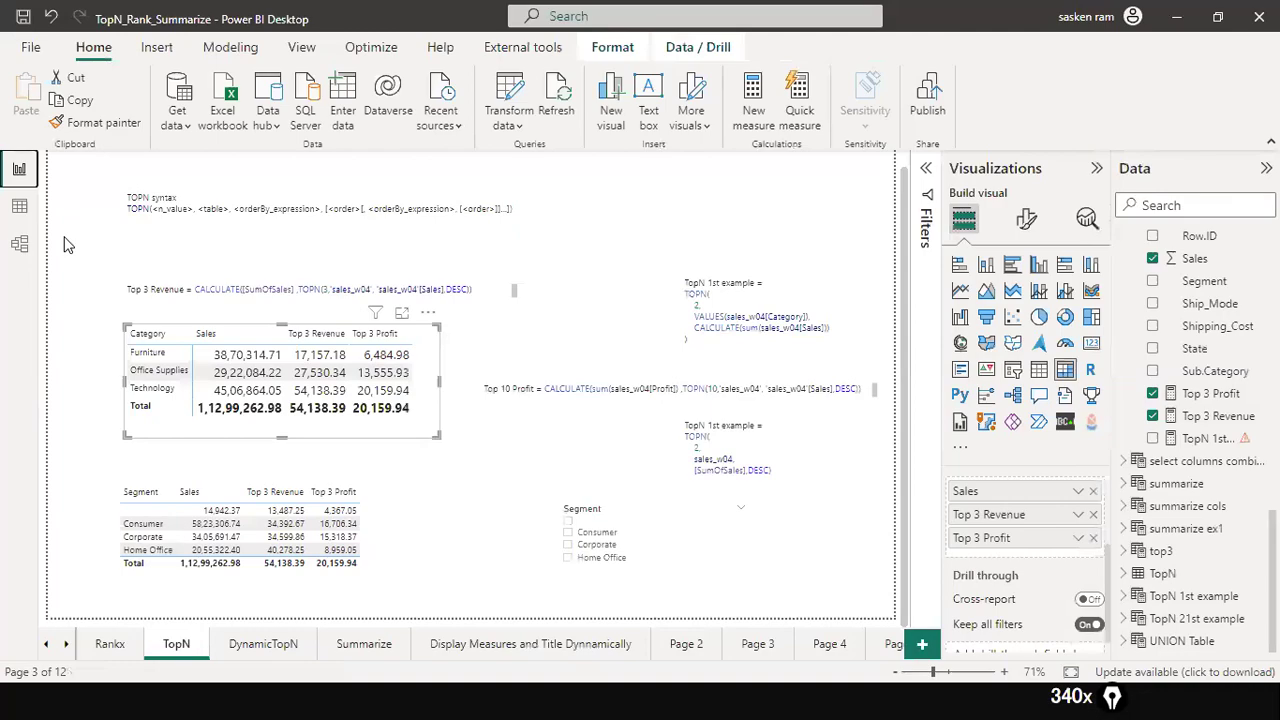
left_click(19, 206)
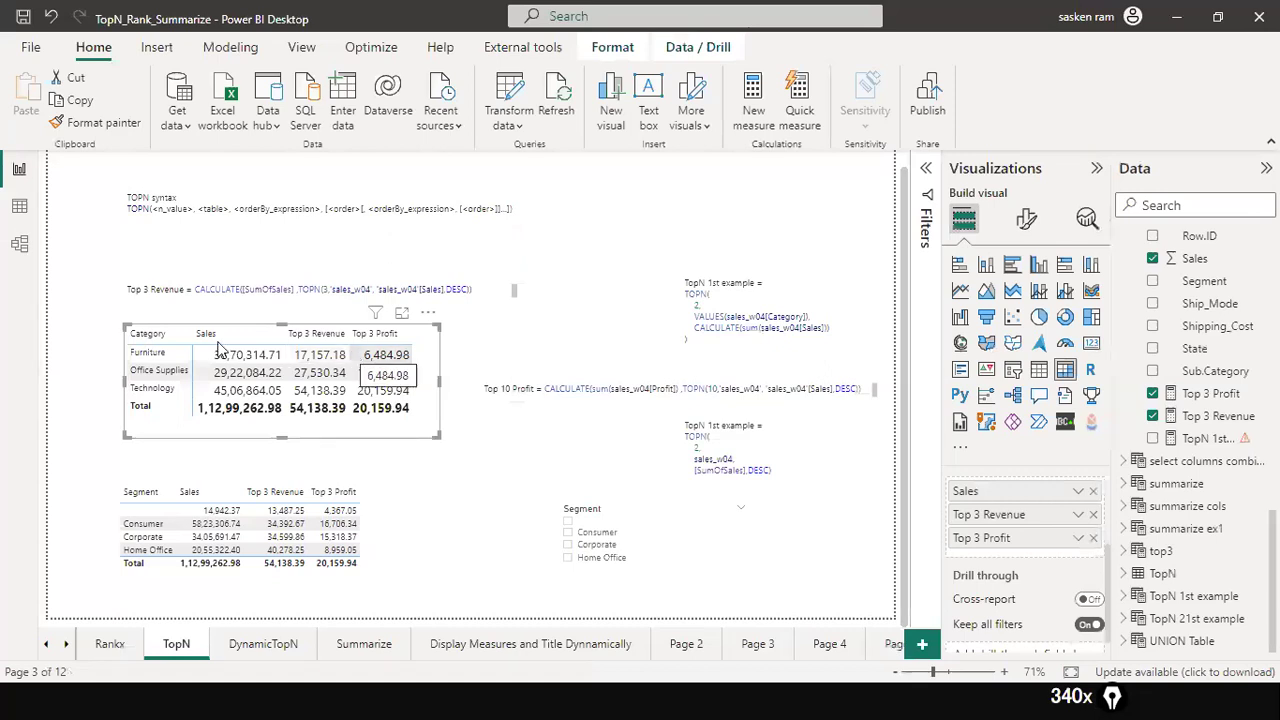
left_click(19, 206)
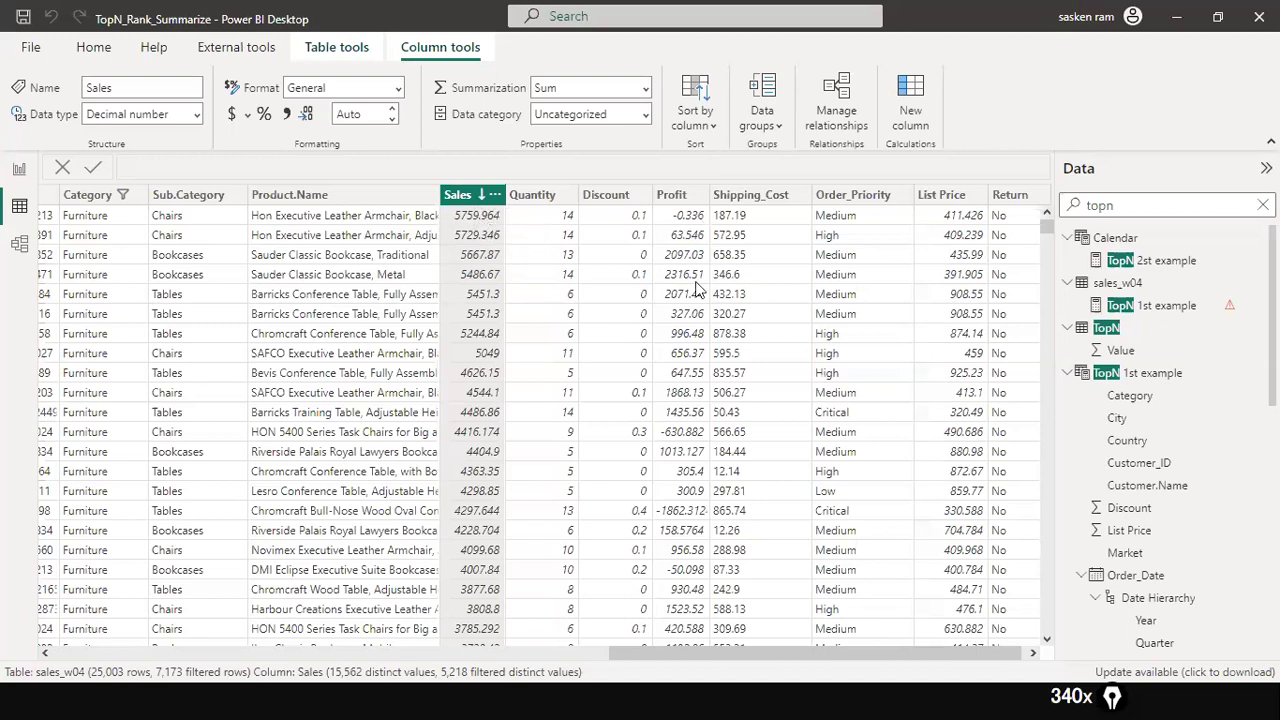
left_click(19, 170)
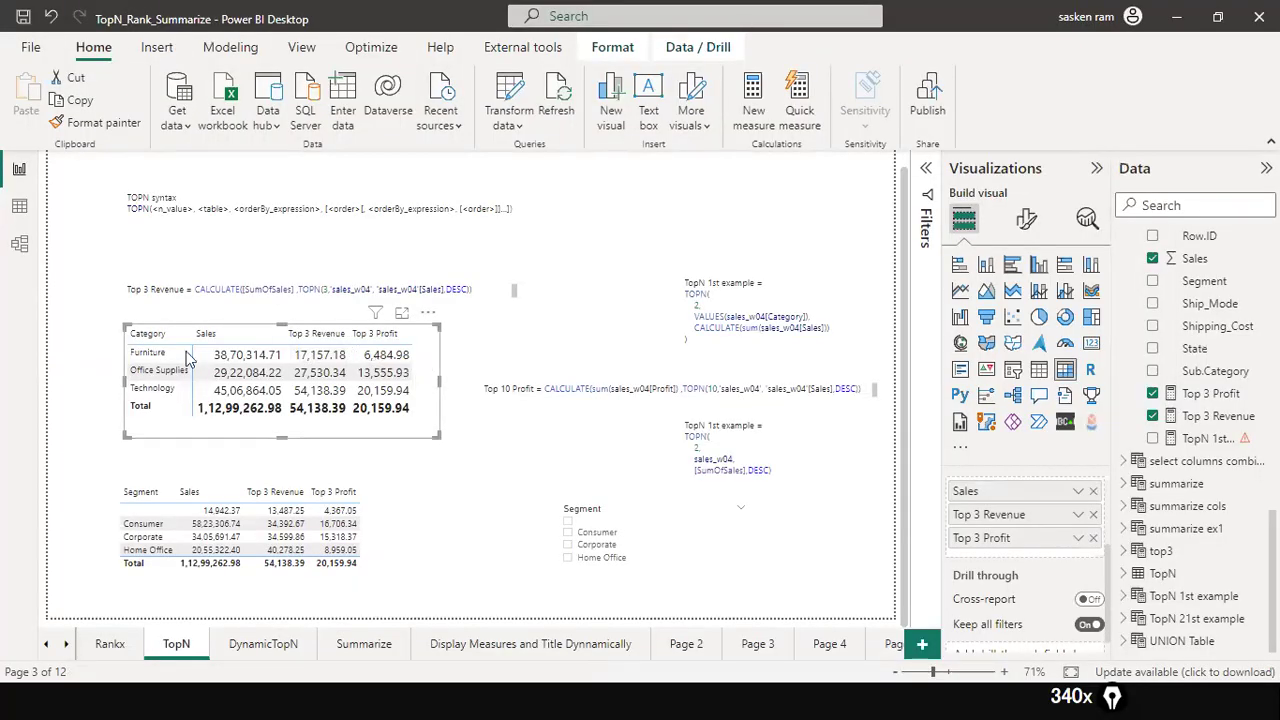
left_click(92, 347)
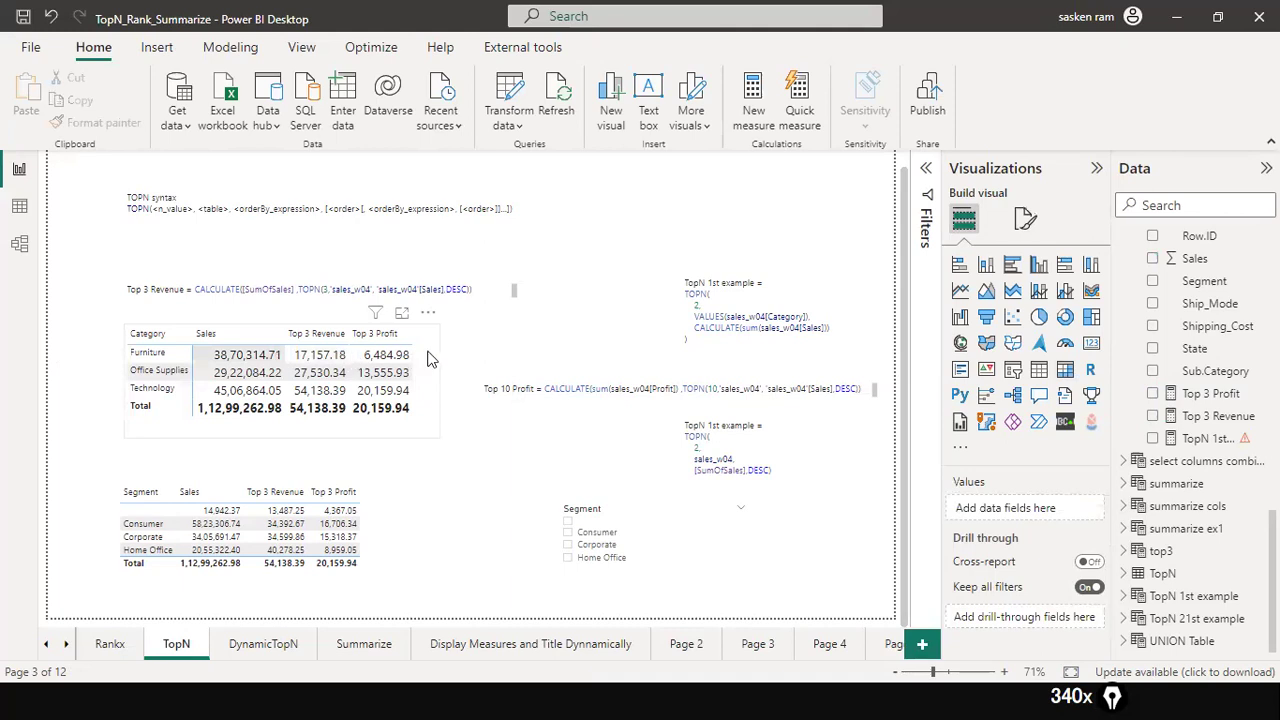
left_click(19, 205)
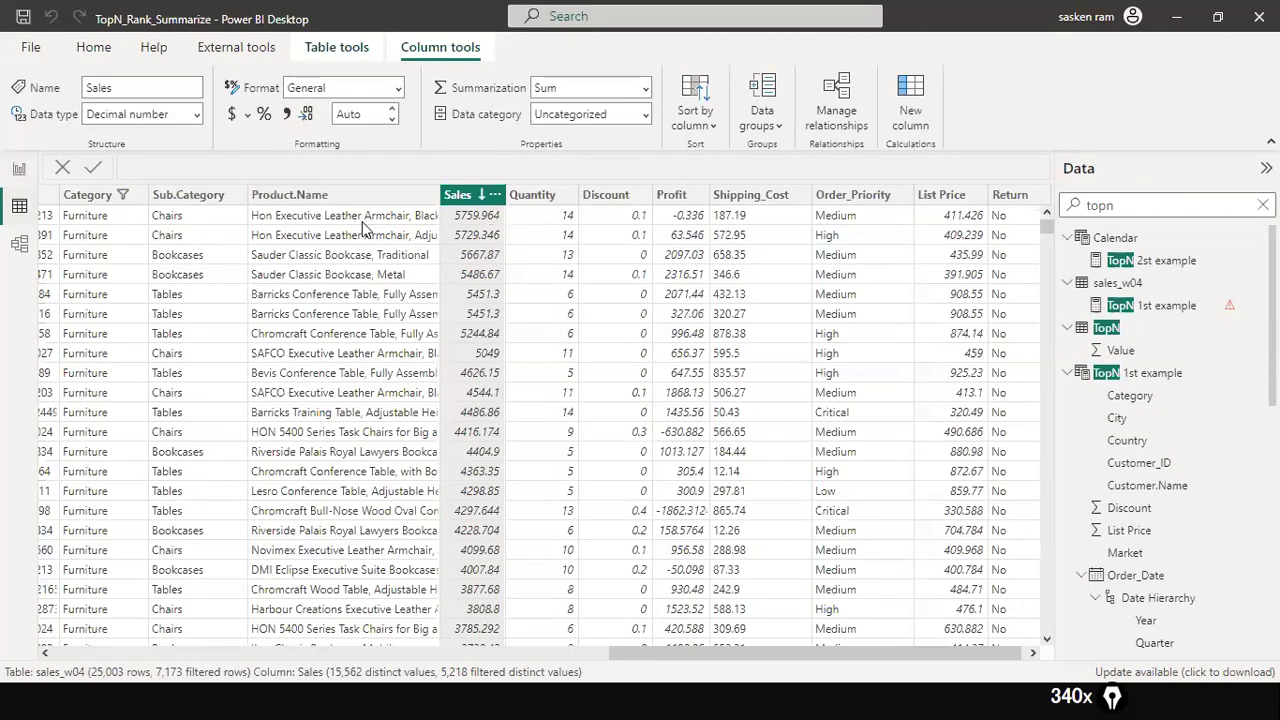
left_click(494, 195)
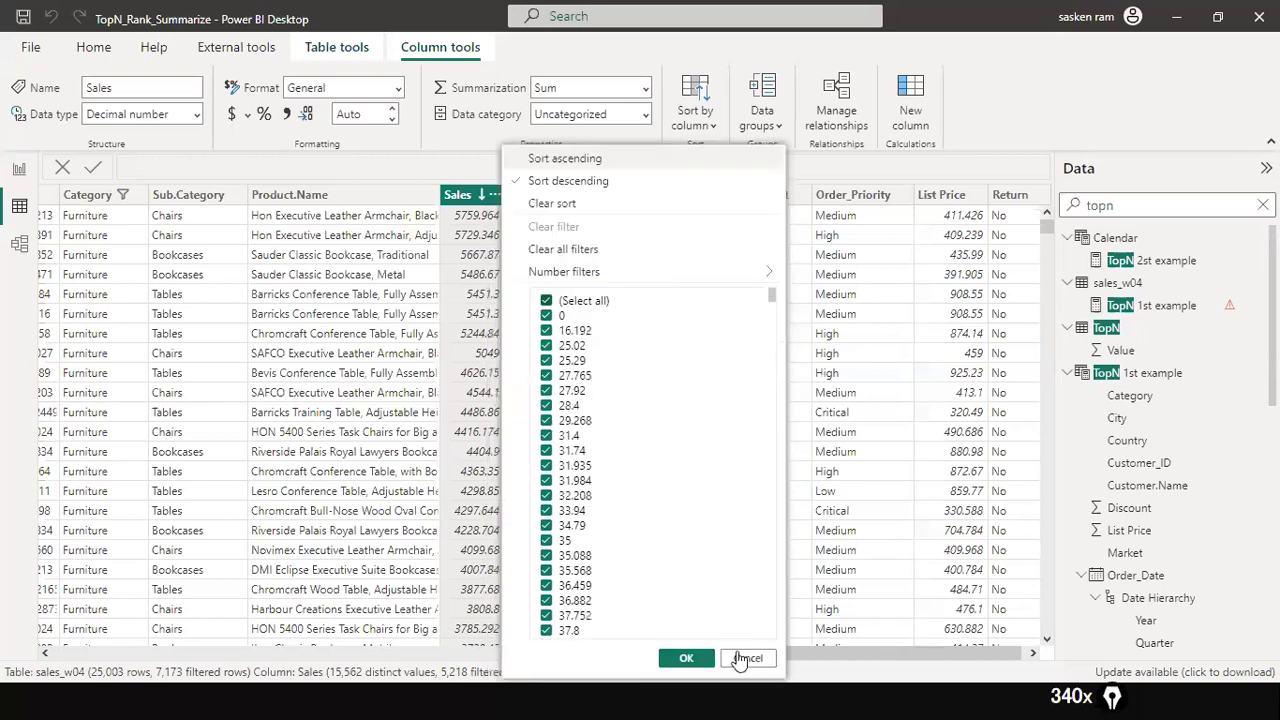
left_click(130, 200)
left_click(133, 201)
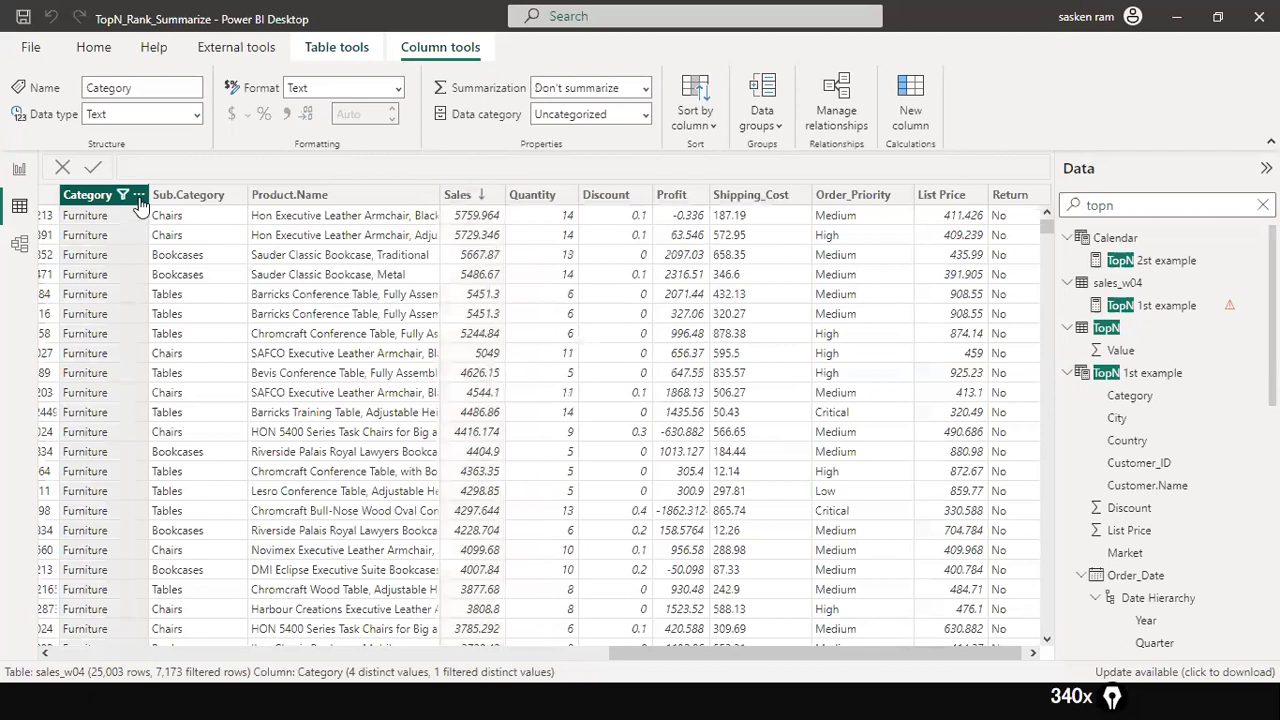
left_click(178, 419)
left_click(187, 393)
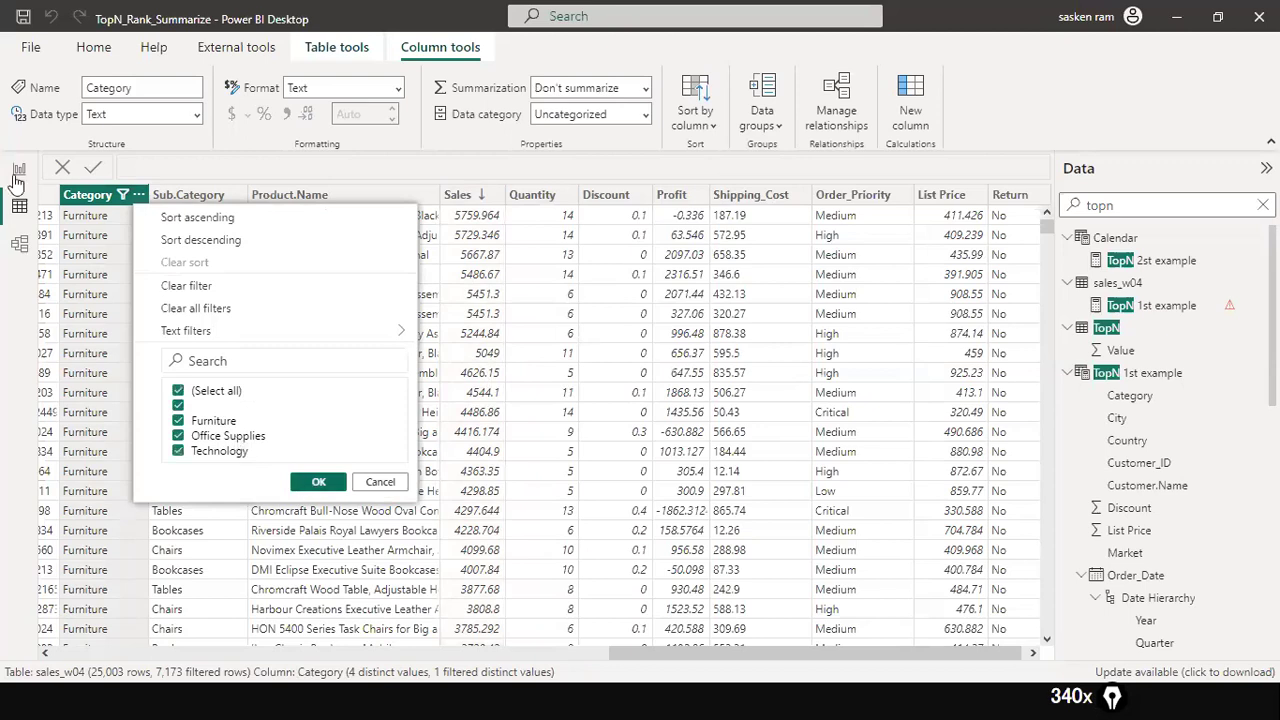
Step: Return to the TopN report page and inspect the Category matrix, the TopN 1st example text and the Segment table's fields
left_click(19, 168)
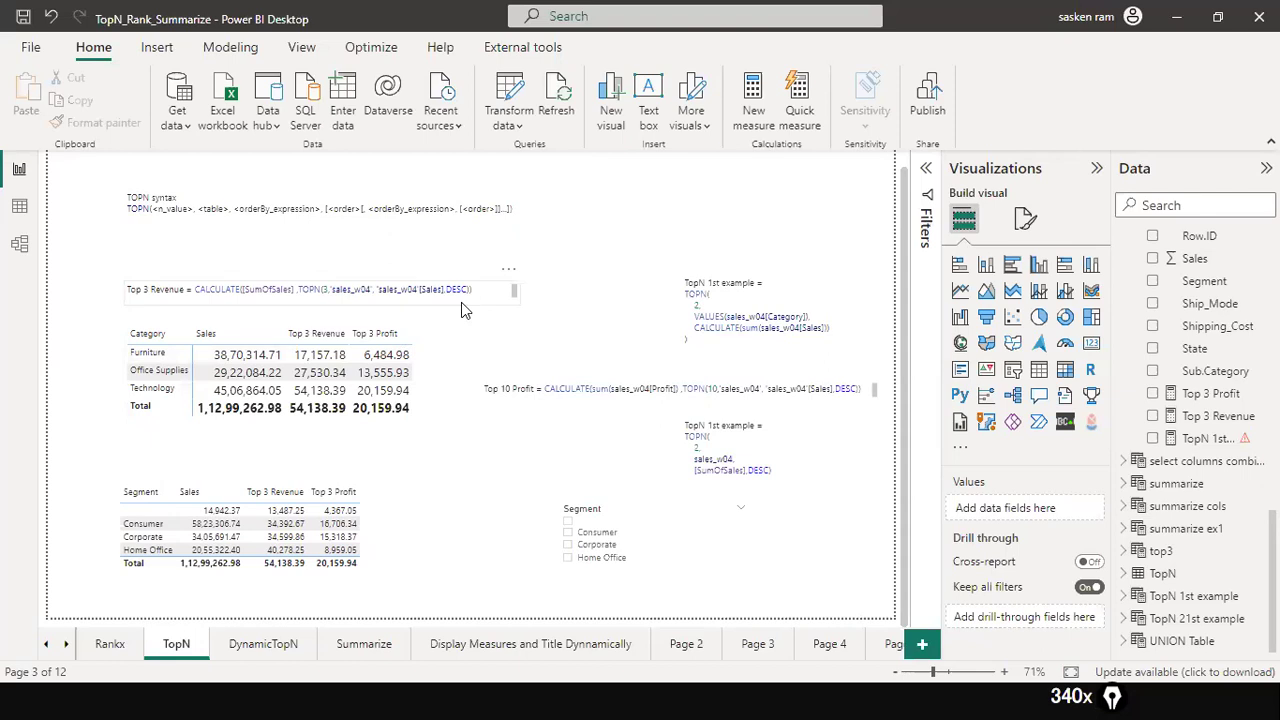
left_click(415, 432)
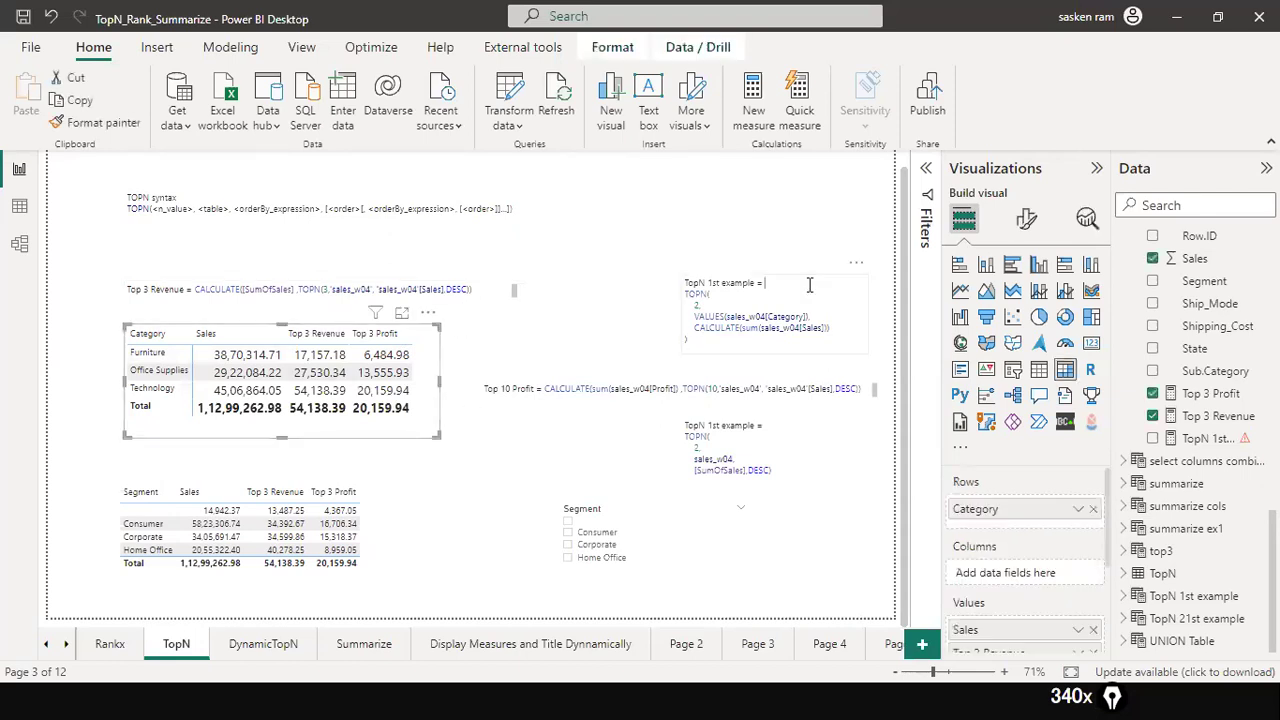
left_click(719, 340)
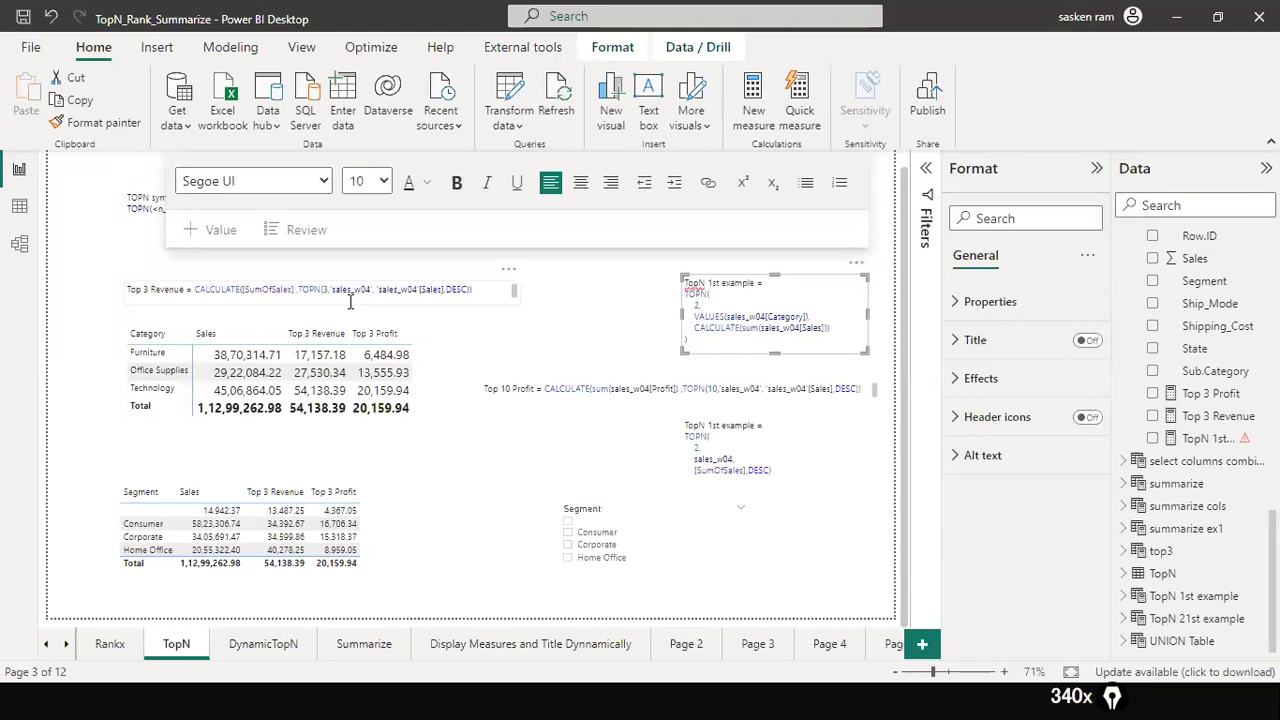
left_click(472, 474)
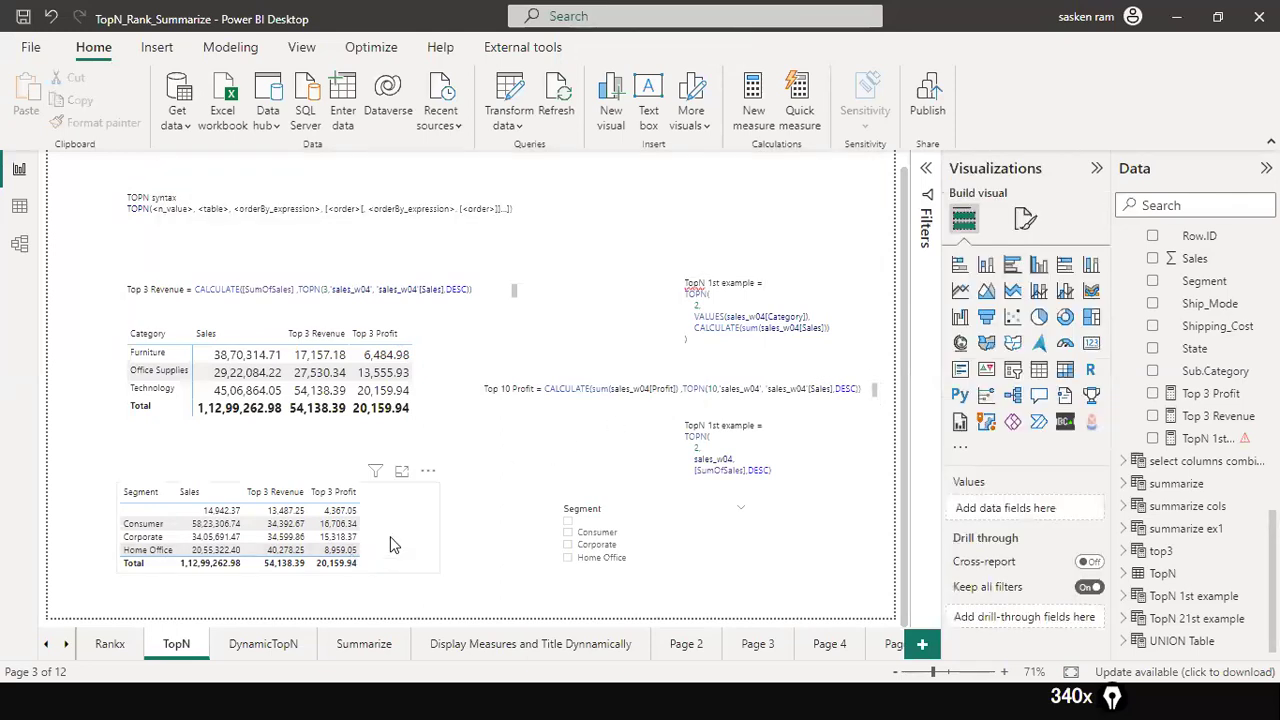
left_click(392, 545)
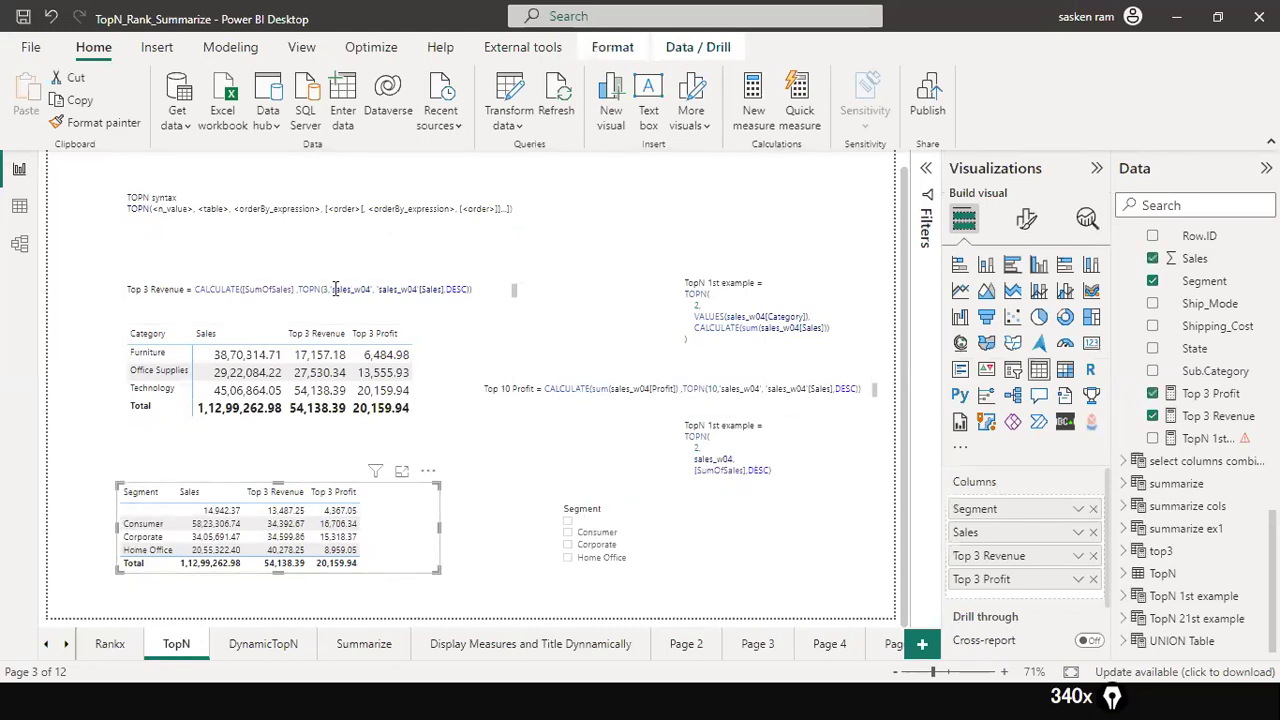
scroll(336, 290, "up", 1)
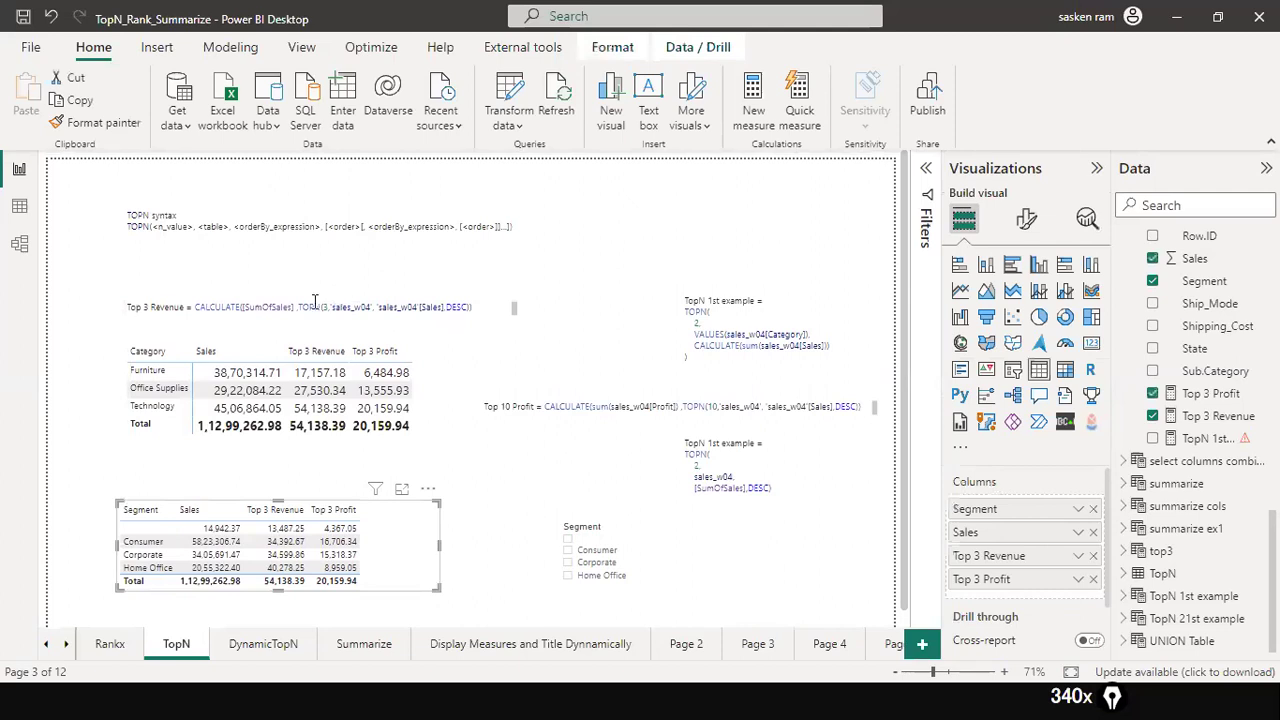
left_click(85, 430)
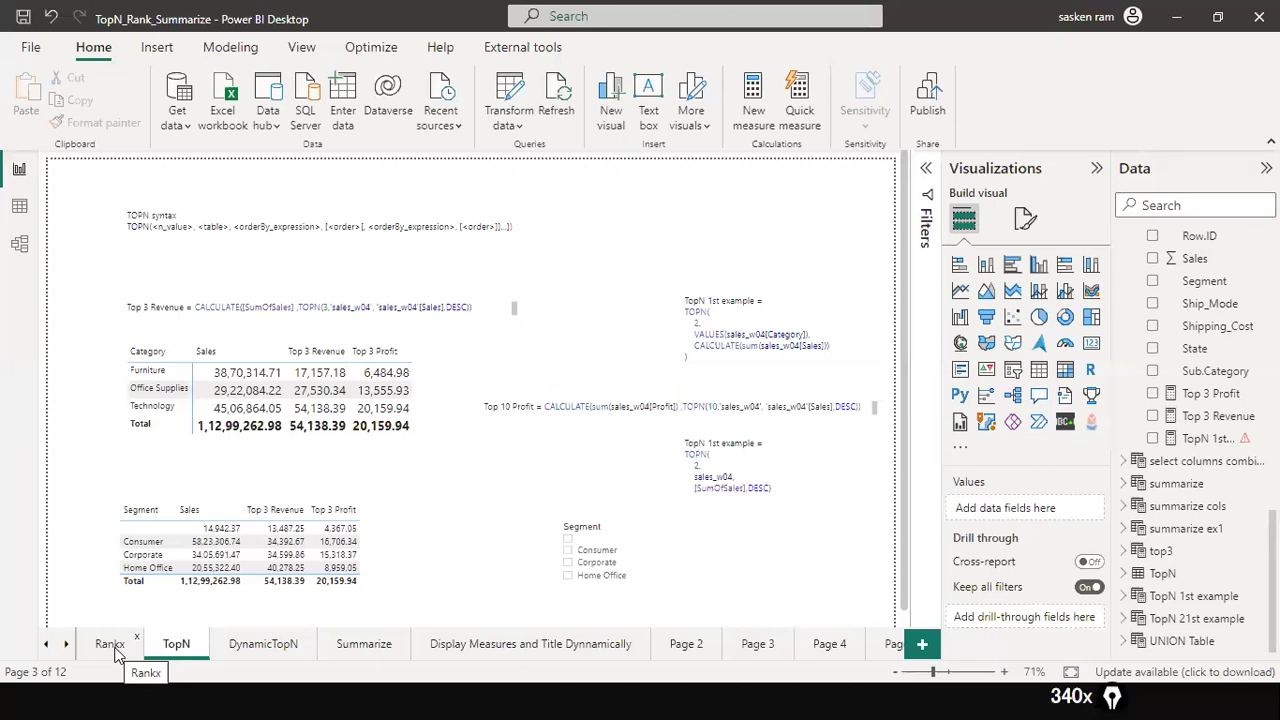
Step: Open the DynamicTopN report page and select 10 in the Value slicer
left_click(252, 648)
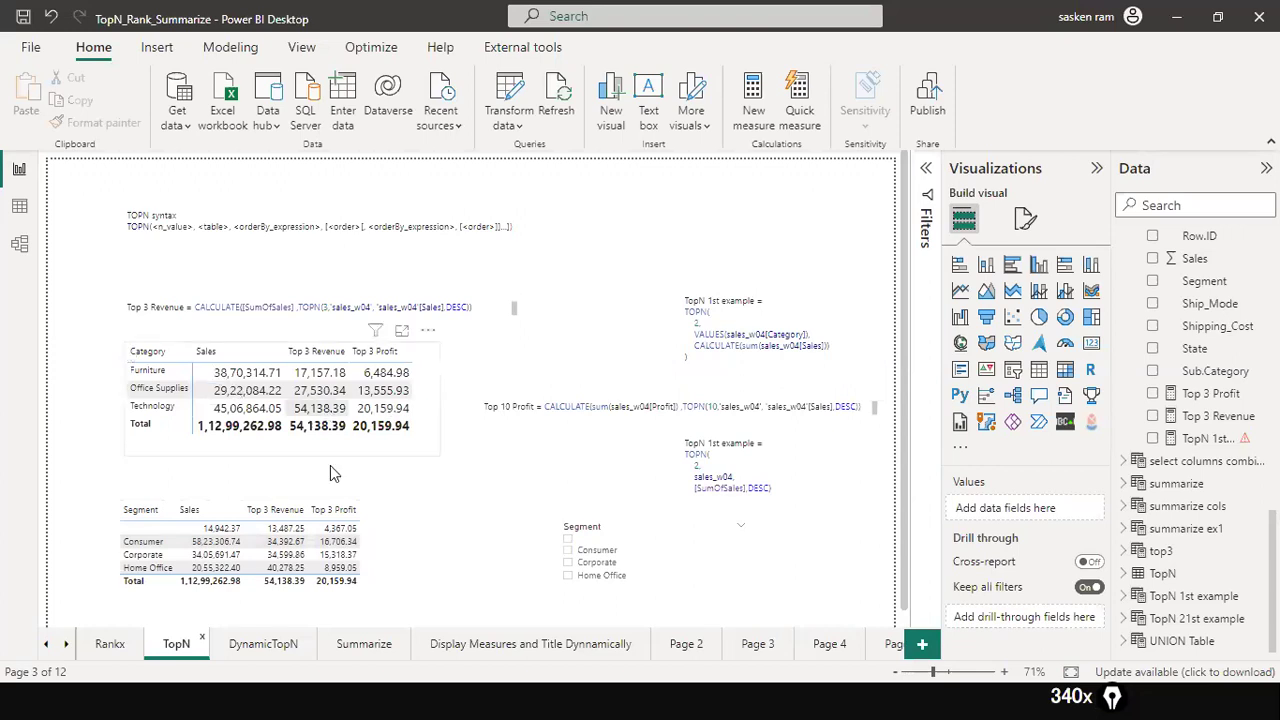
left_click(262, 644)
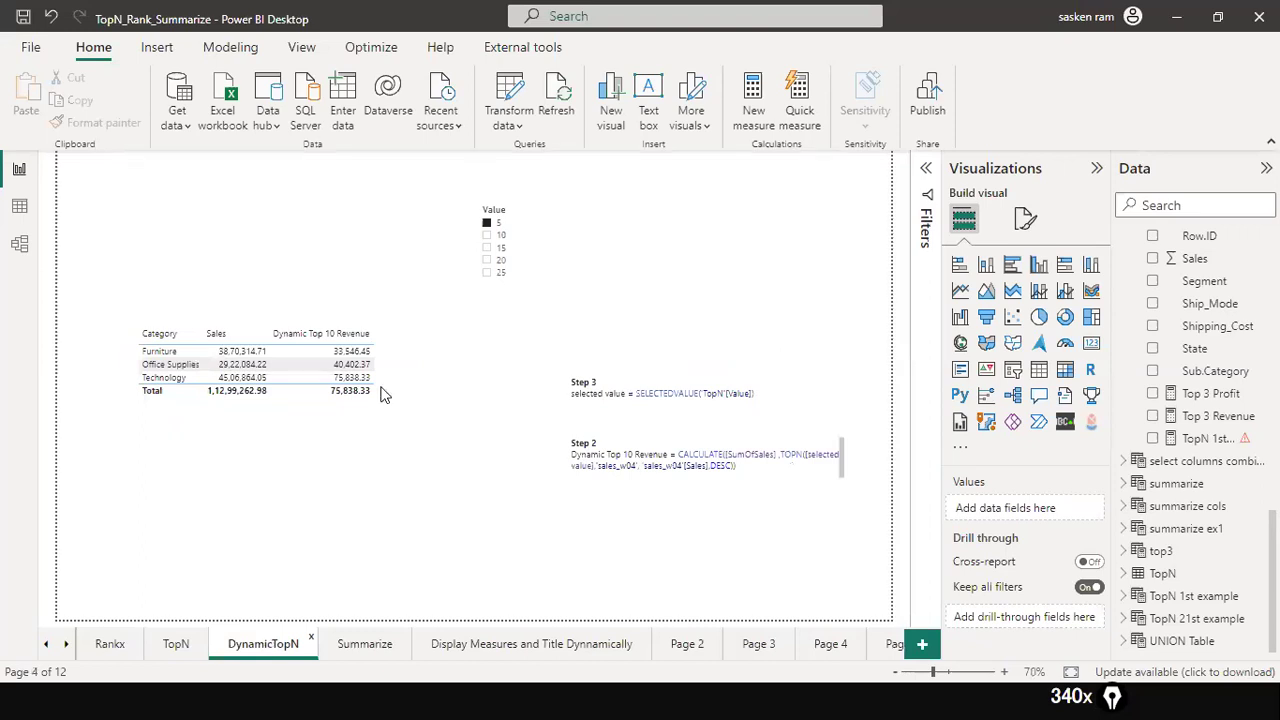
left_click(518, 238)
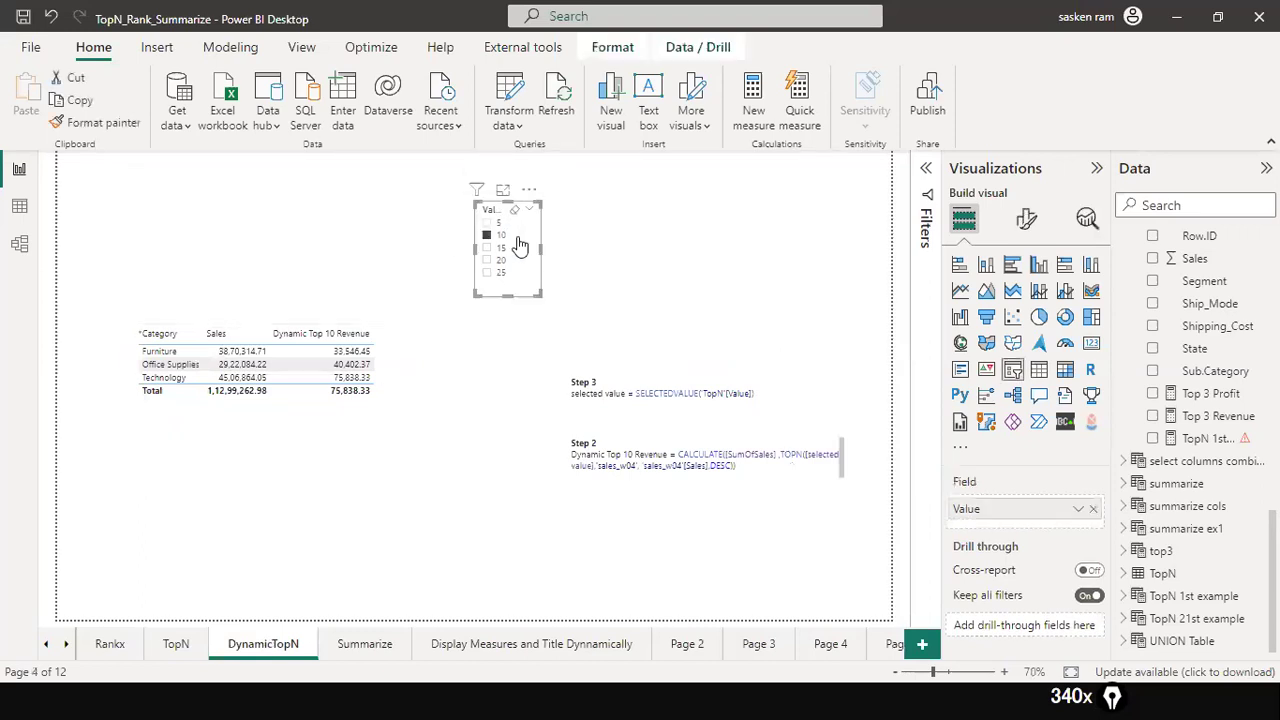
Step: Review the Step 3 selected value formula and mark its link to the TOPN argument in Step 2 with a temporary arrow
left_click(671, 401)
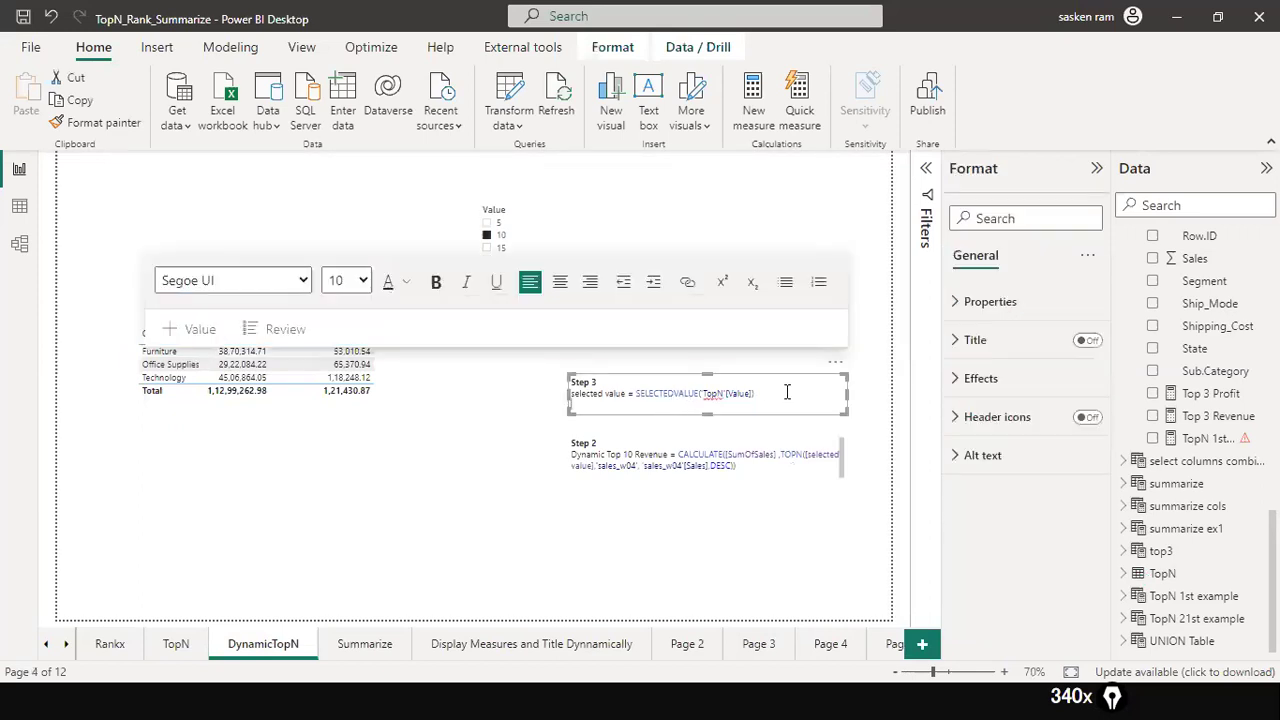
left_click(658, 214)
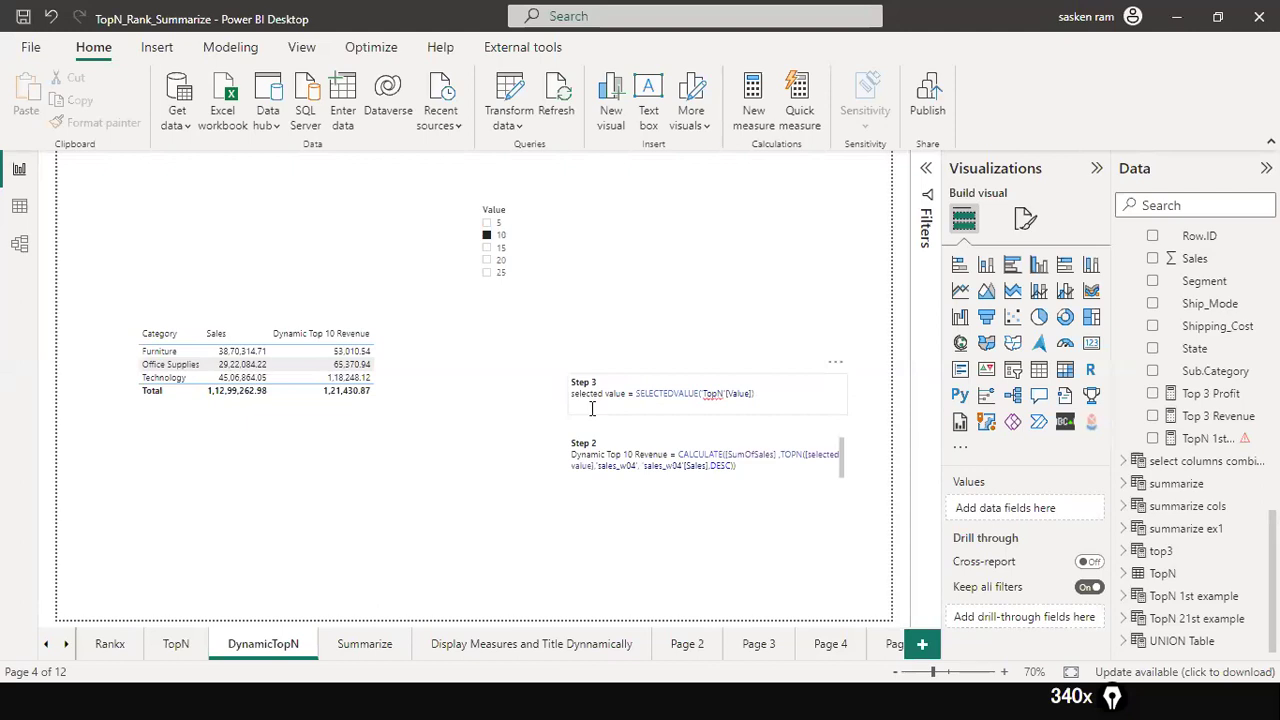
mouse_move(593, 409)
left_mouse_down()
mouse_move(733, 452)
mouse_move(830, 455)
mouse_move(829, 471)
left_mouse_up()
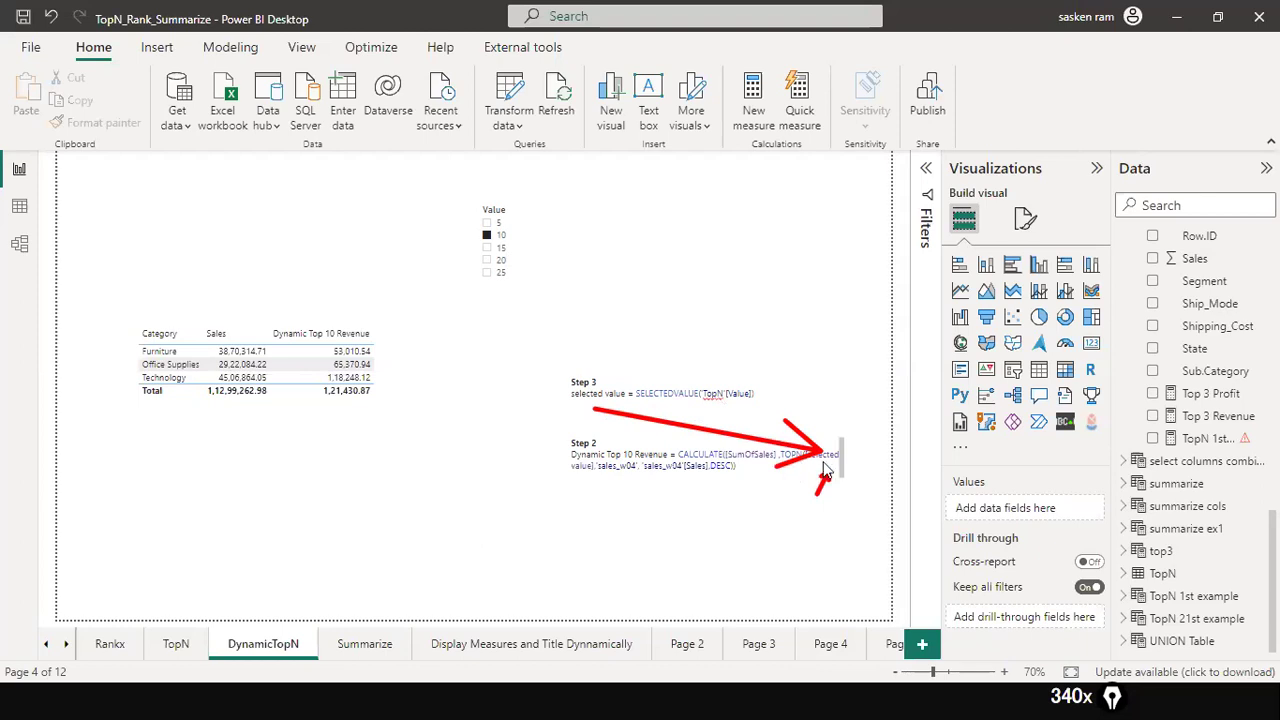
left_click(743, 407)
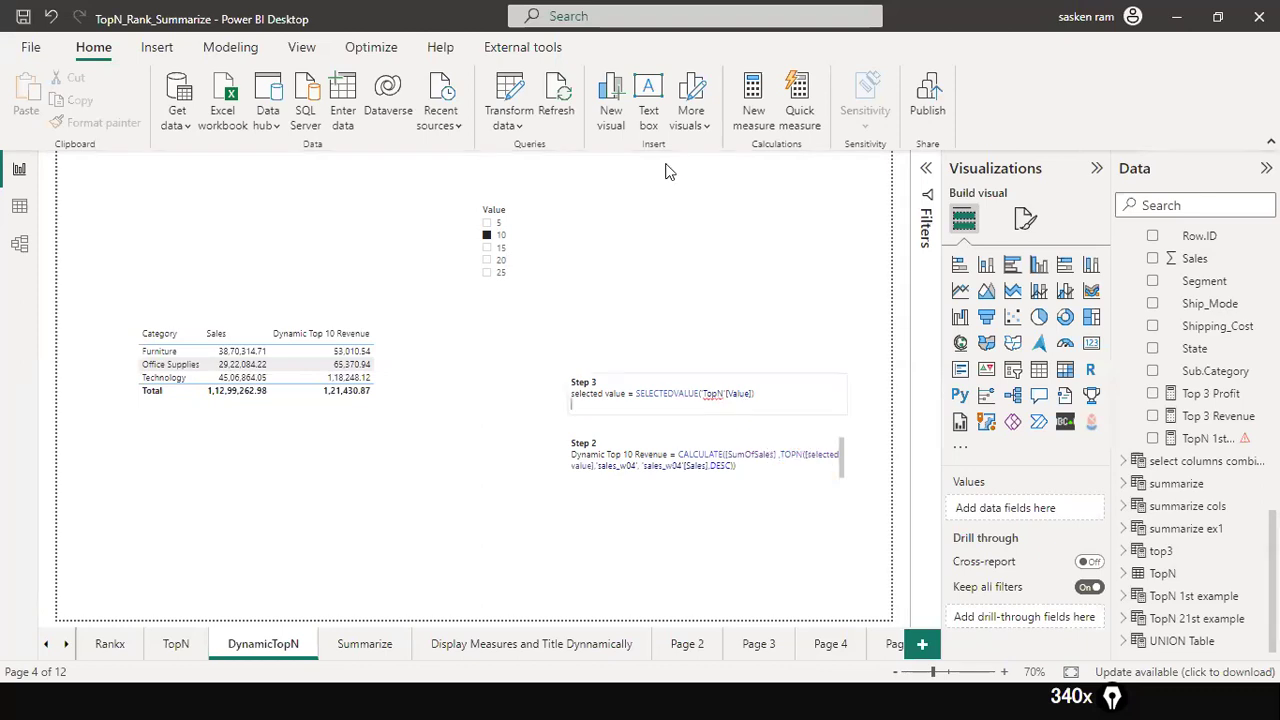
left_click(633, 560)
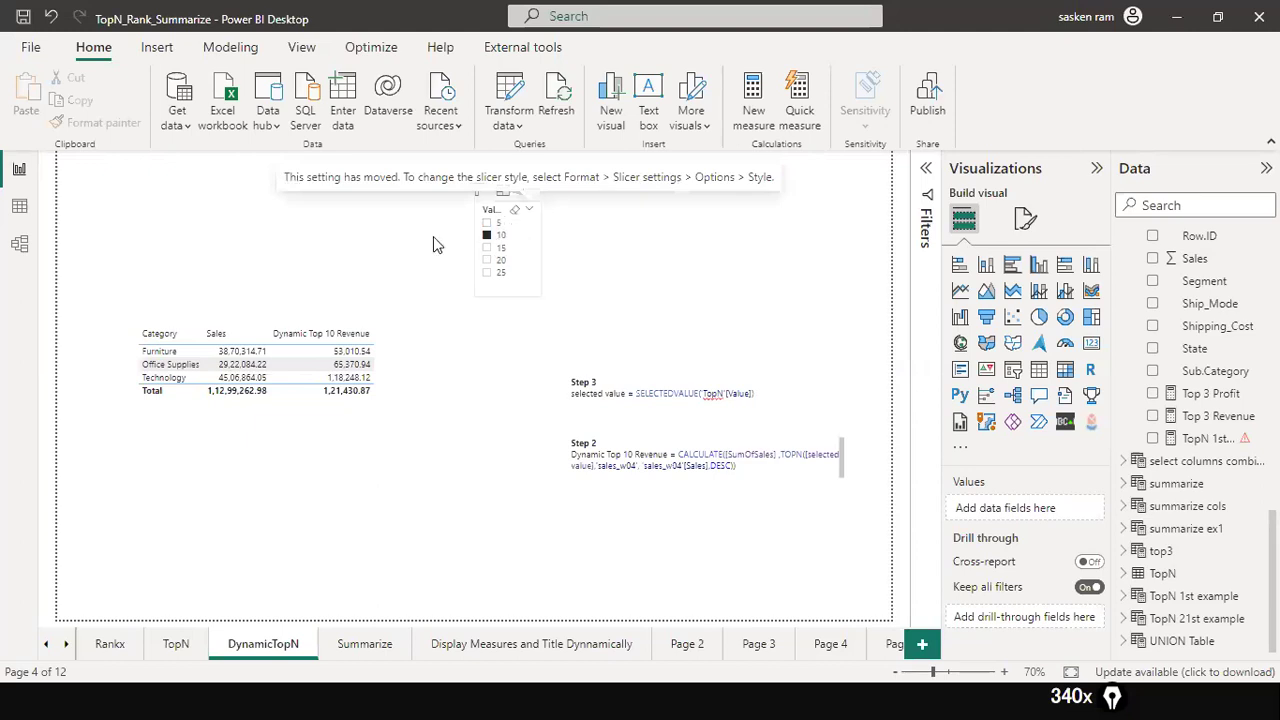
Step: Clear the Value slicer's selection, expand the TopN table to show its Value field and collapse the sales_w04 field list
left_click(497, 247)
left_click(499, 249)
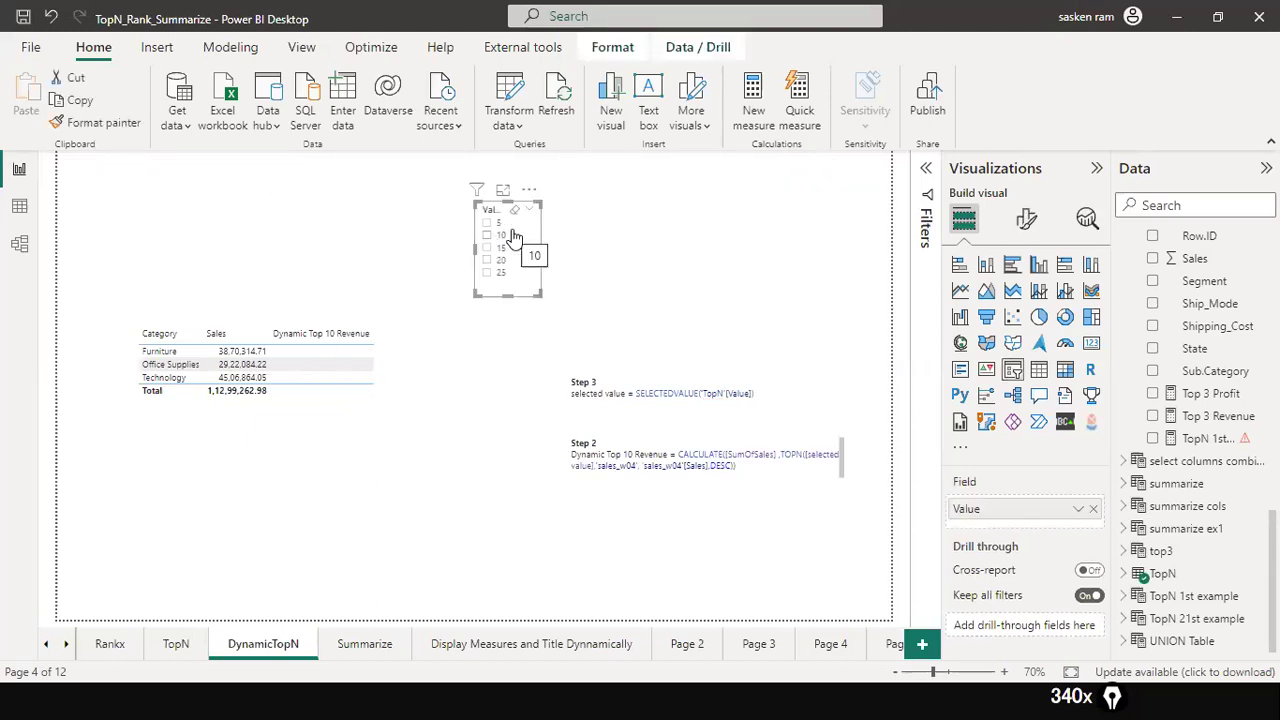
left_click(1130, 577)
scroll(1219, 425, "up", 5)
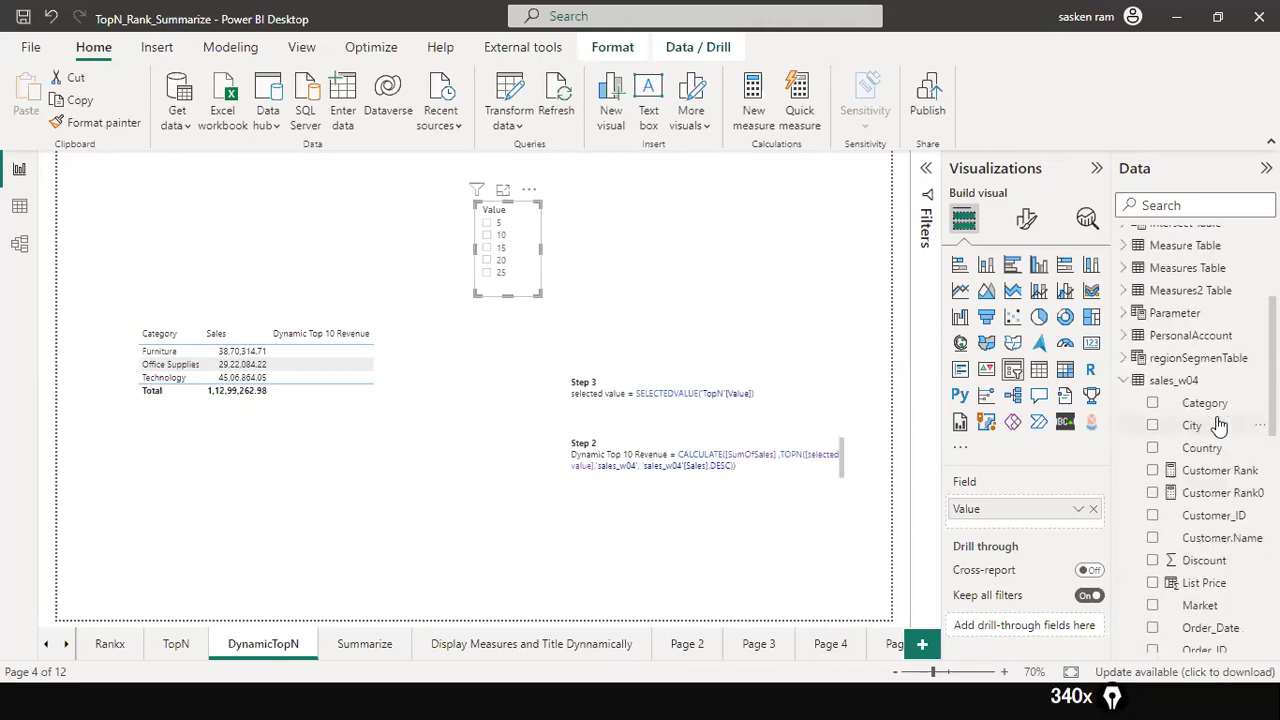
scroll(1180, 420, "up", 4)
scroll(1140, 337, "down", 5)
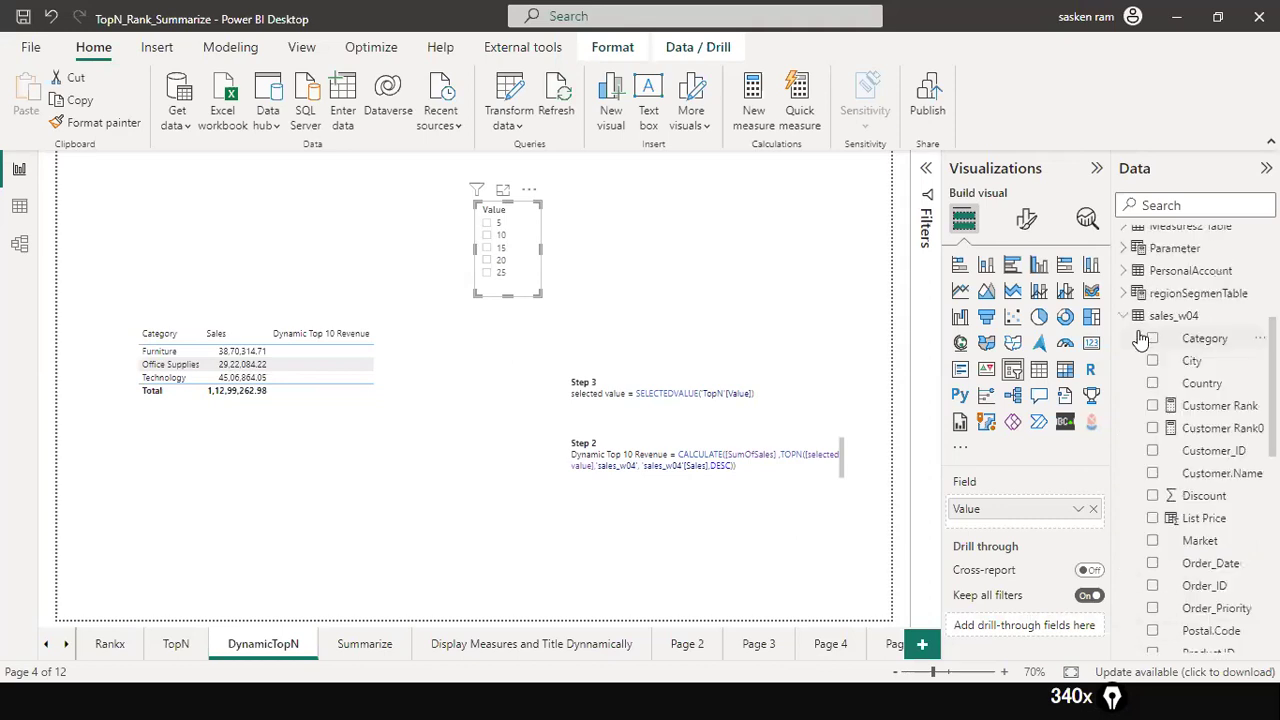
left_click(1126, 319)
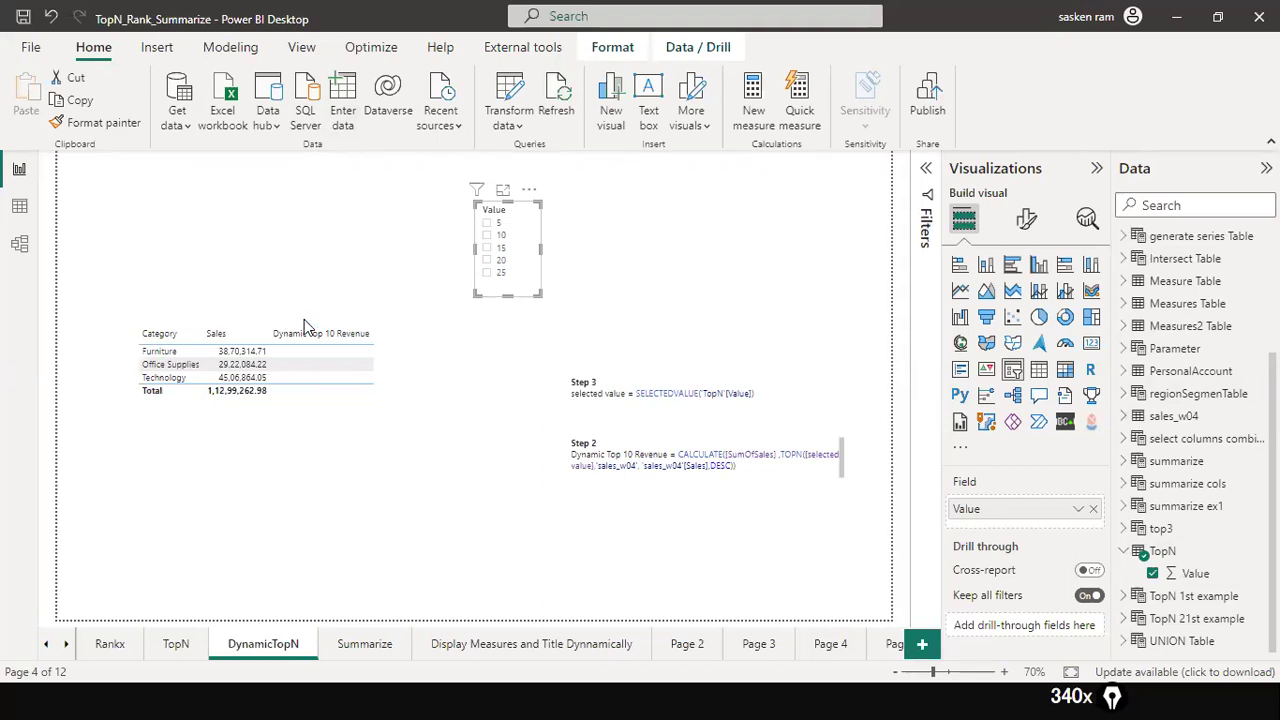
left_click(343, 146)
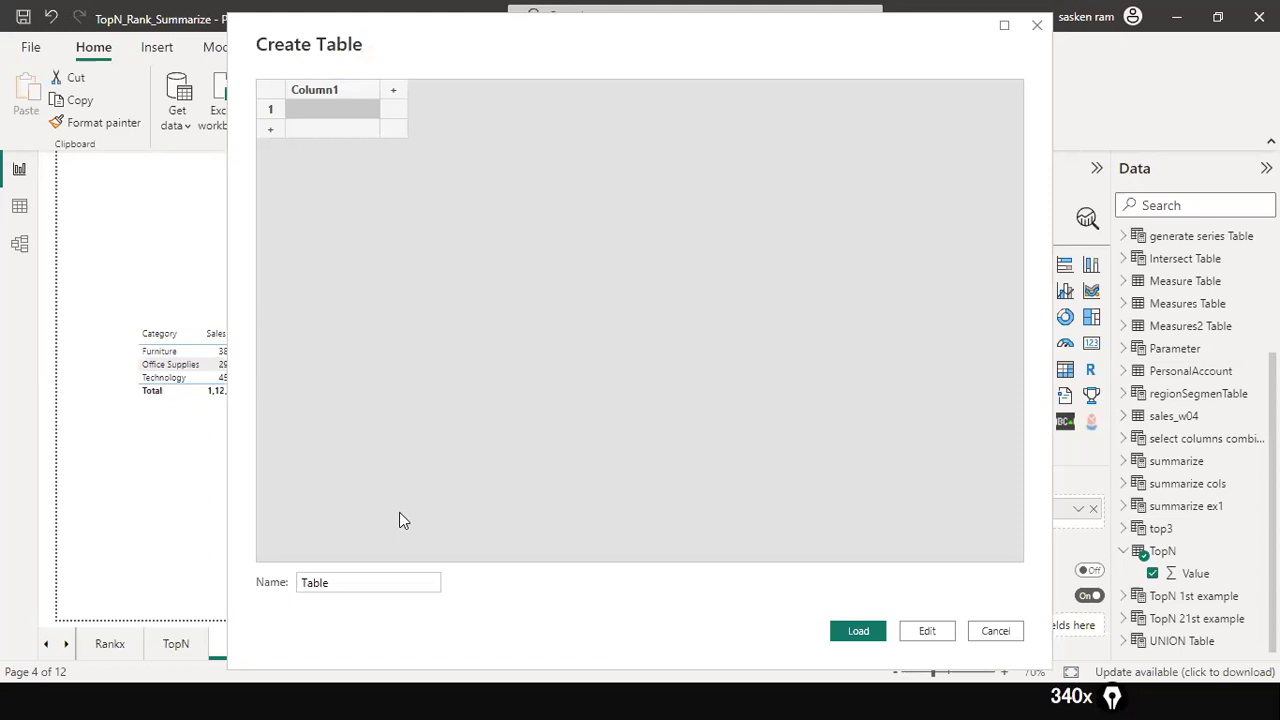
double_click(384, 580)
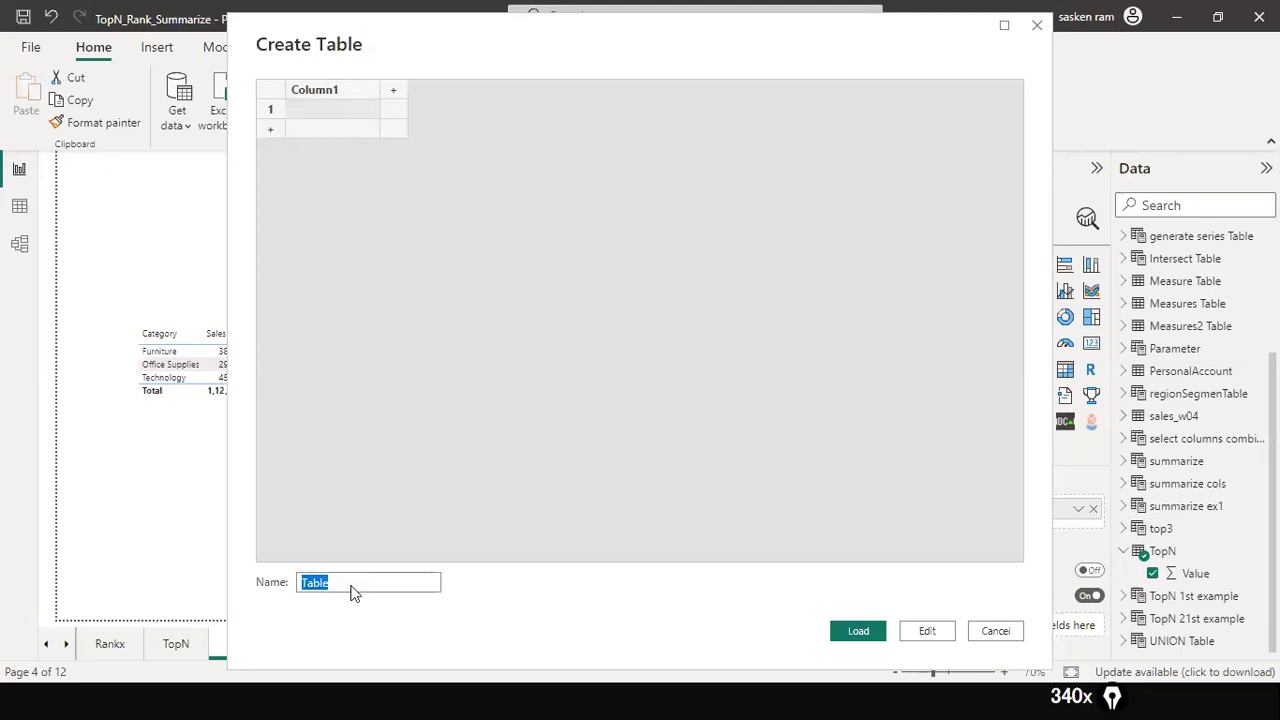
left_click(996, 631)
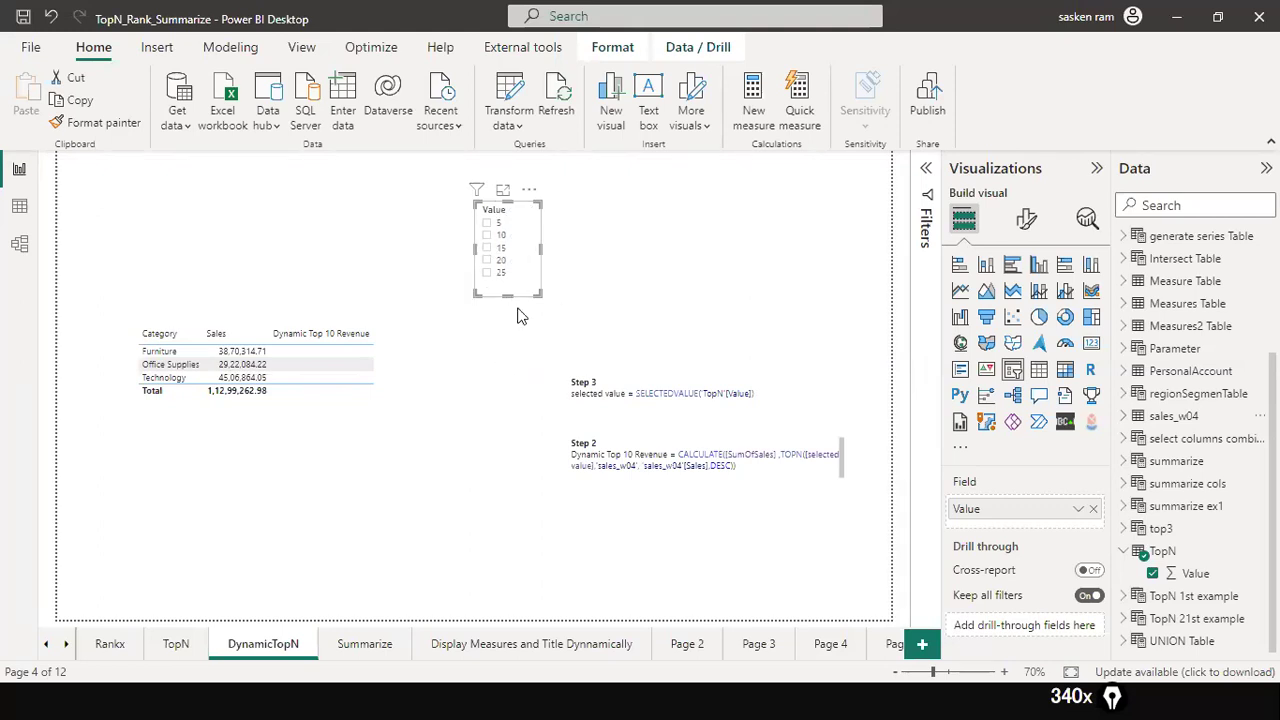
Step: Compare the Category table's dynamic revenue for slicer values 10, 20 and 15, and clear the slicer selection
left_click(498, 248)
left_click(487, 235)
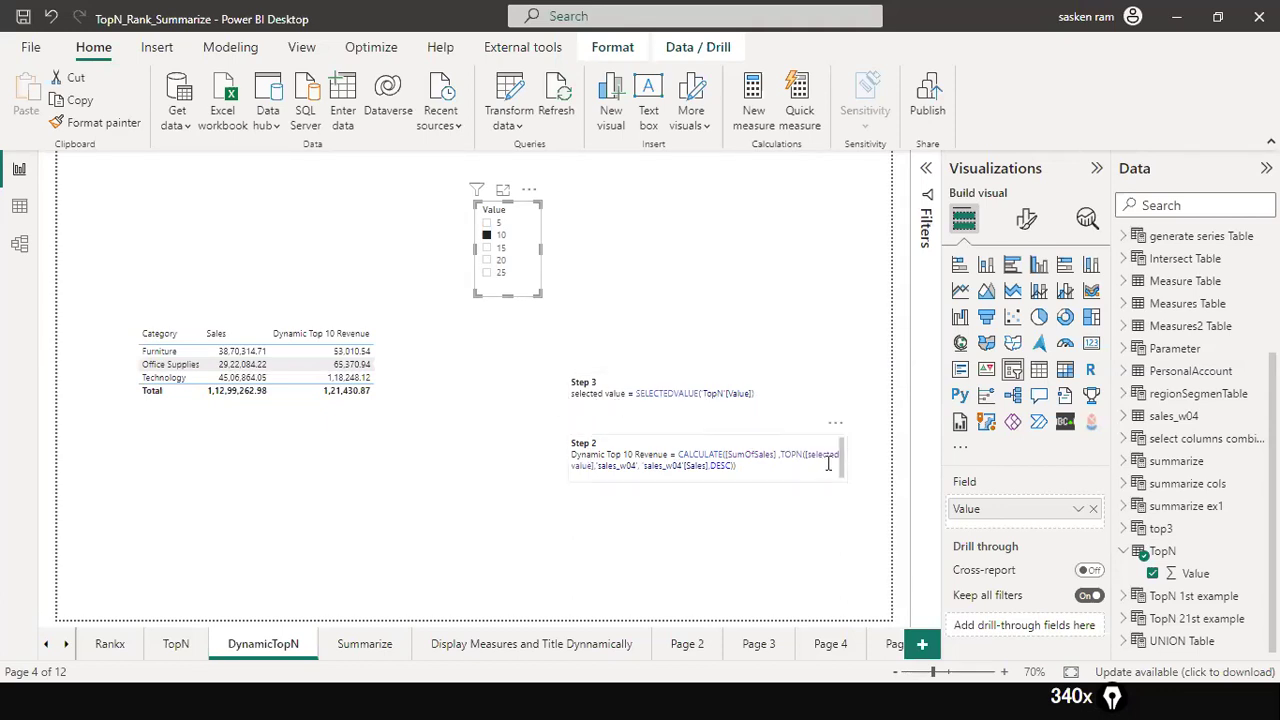
left_click(488, 260)
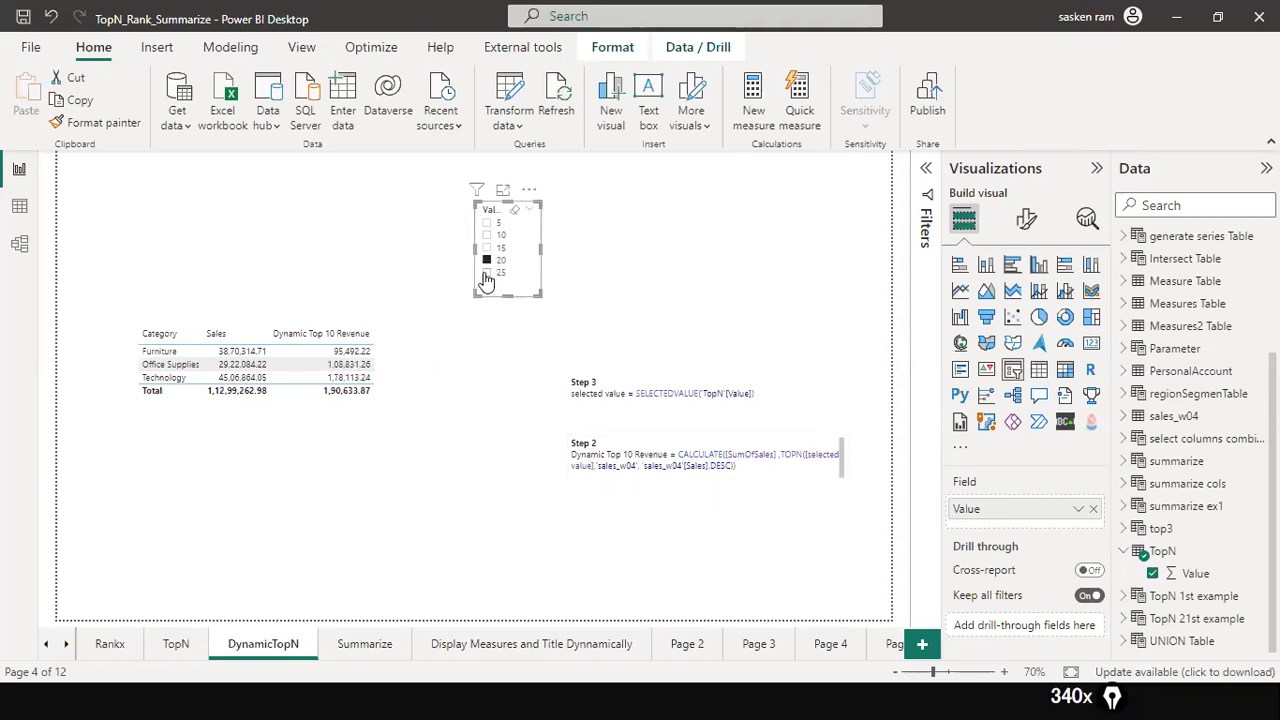
left_click(514, 210)
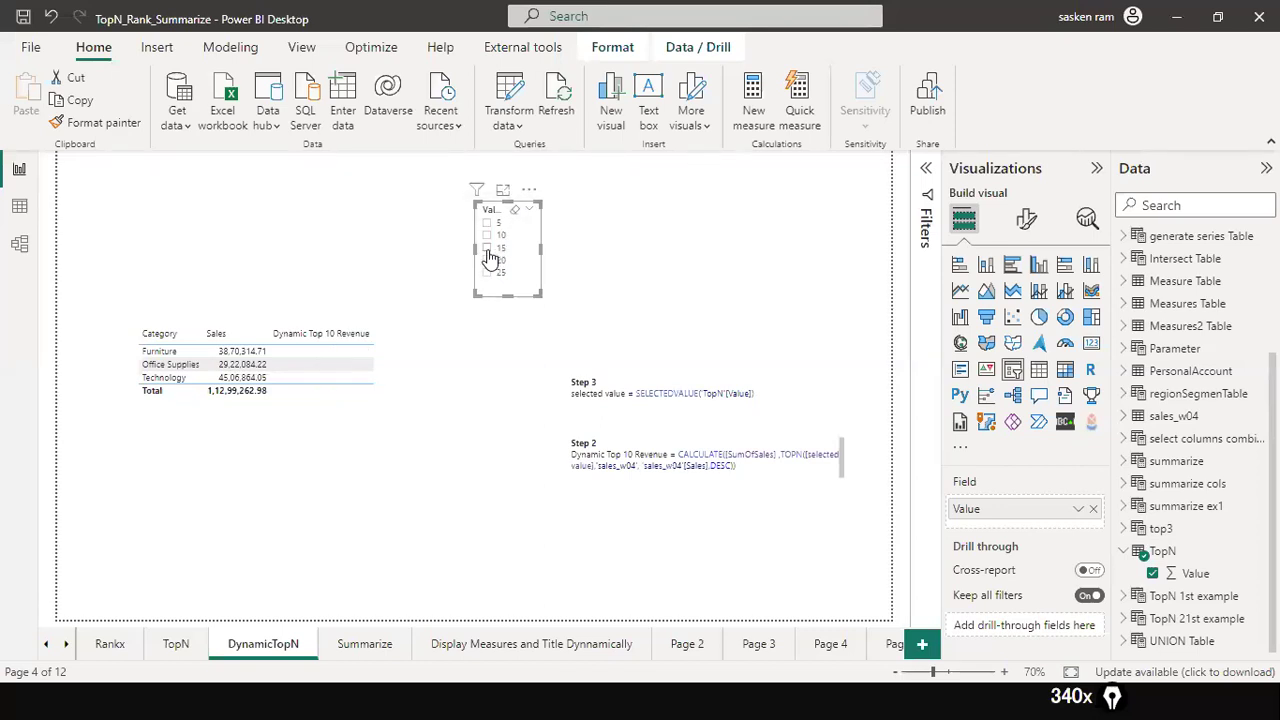
left_click(488, 249)
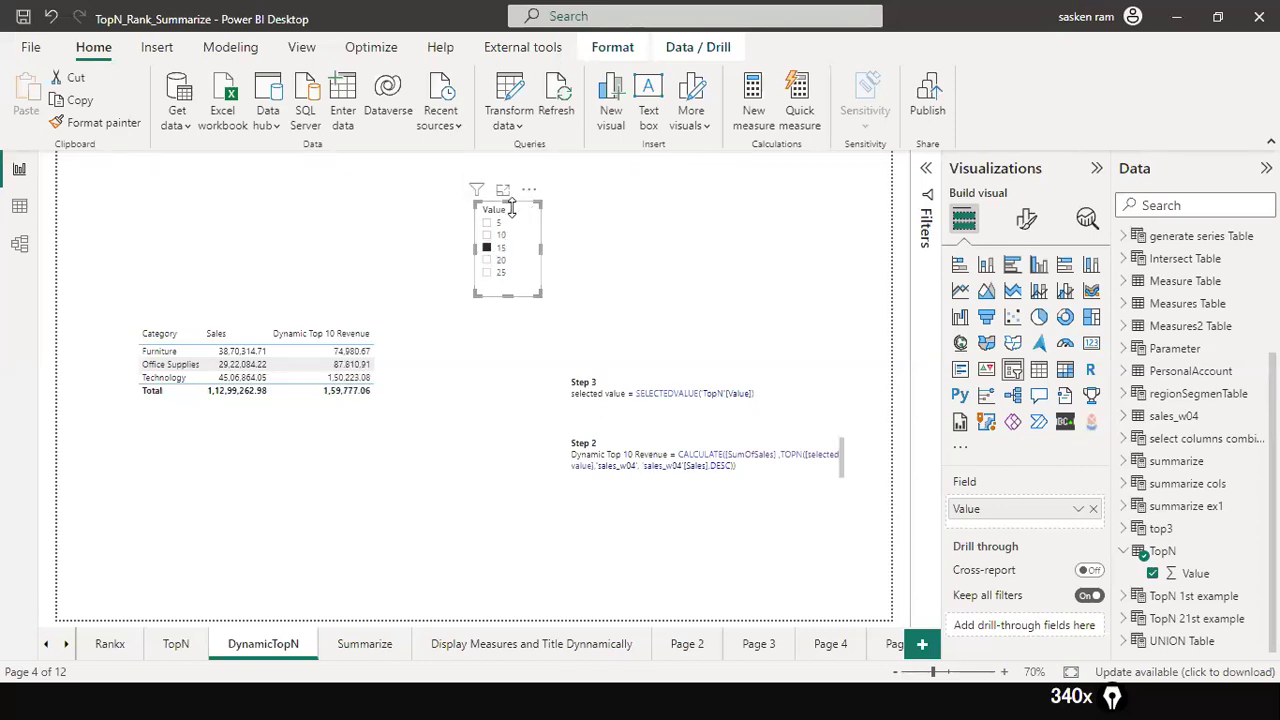
left_click(516, 215)
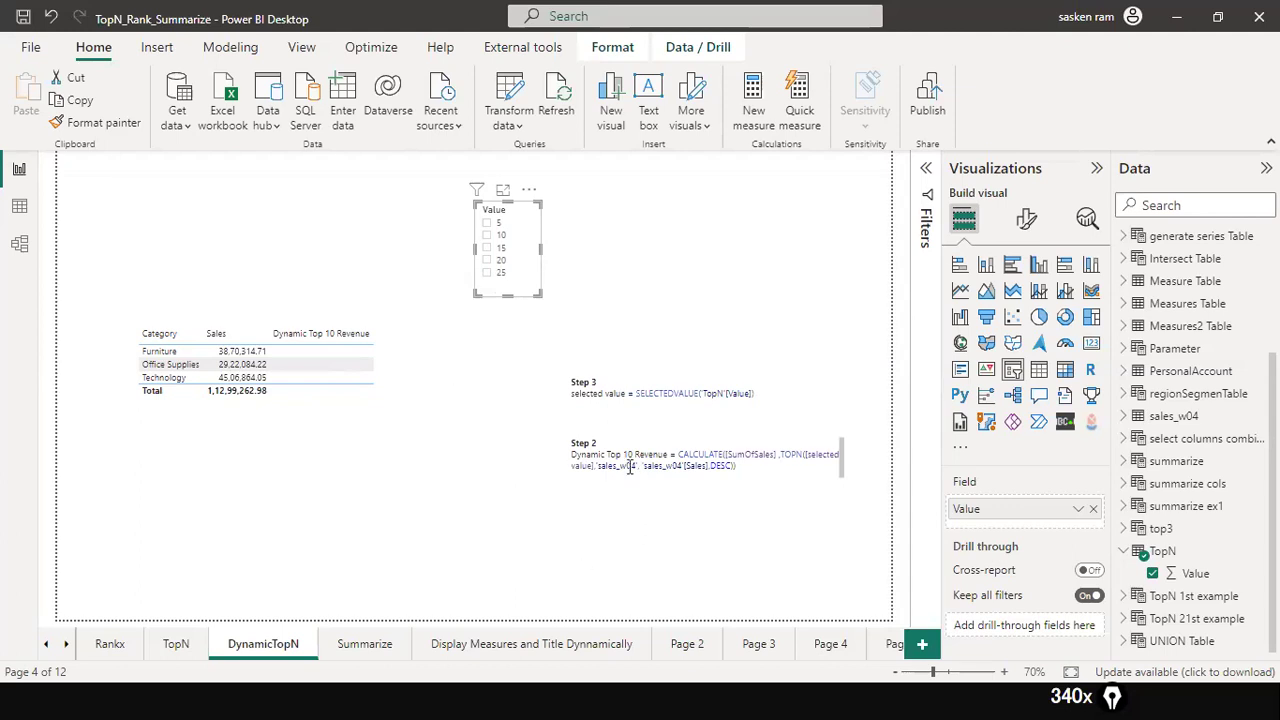
Step: Locate the Category table's Dynamic Top 10 Revenue measure in the Calendar table and display its formula
left_click_drag(777, 475, 551, 449)
left_click(399, 375)
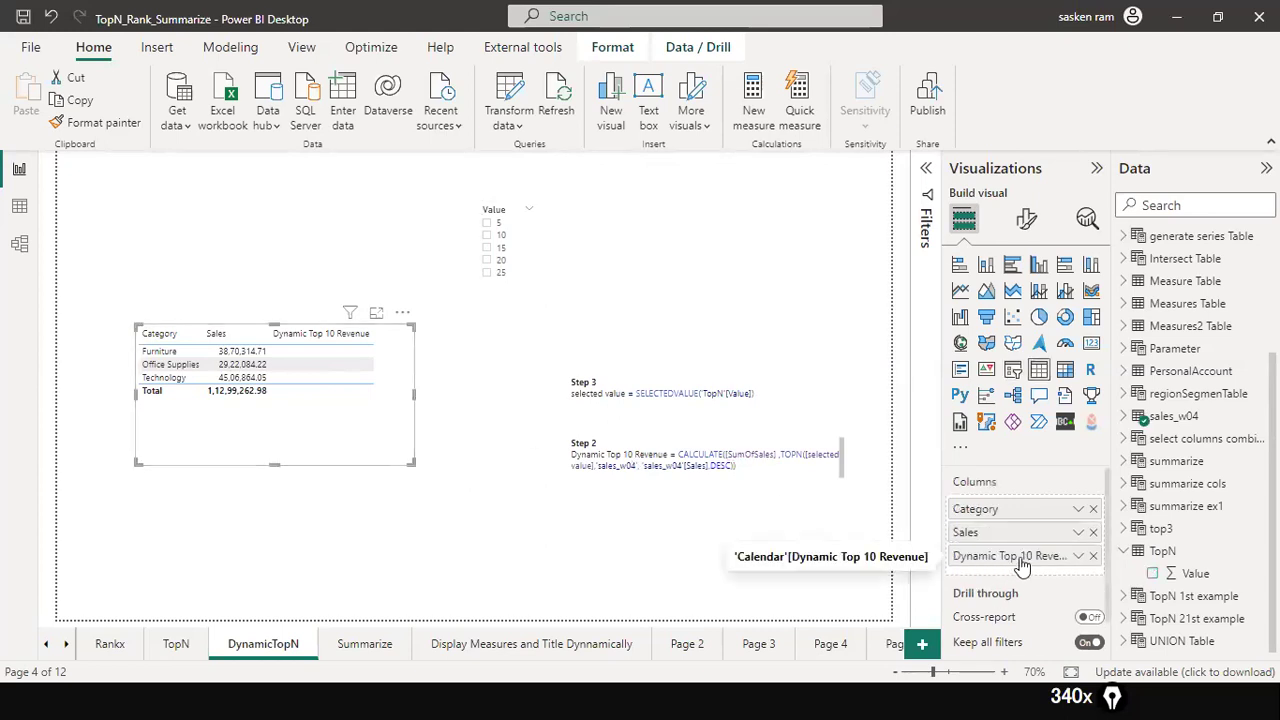
left_click(1122, 416)
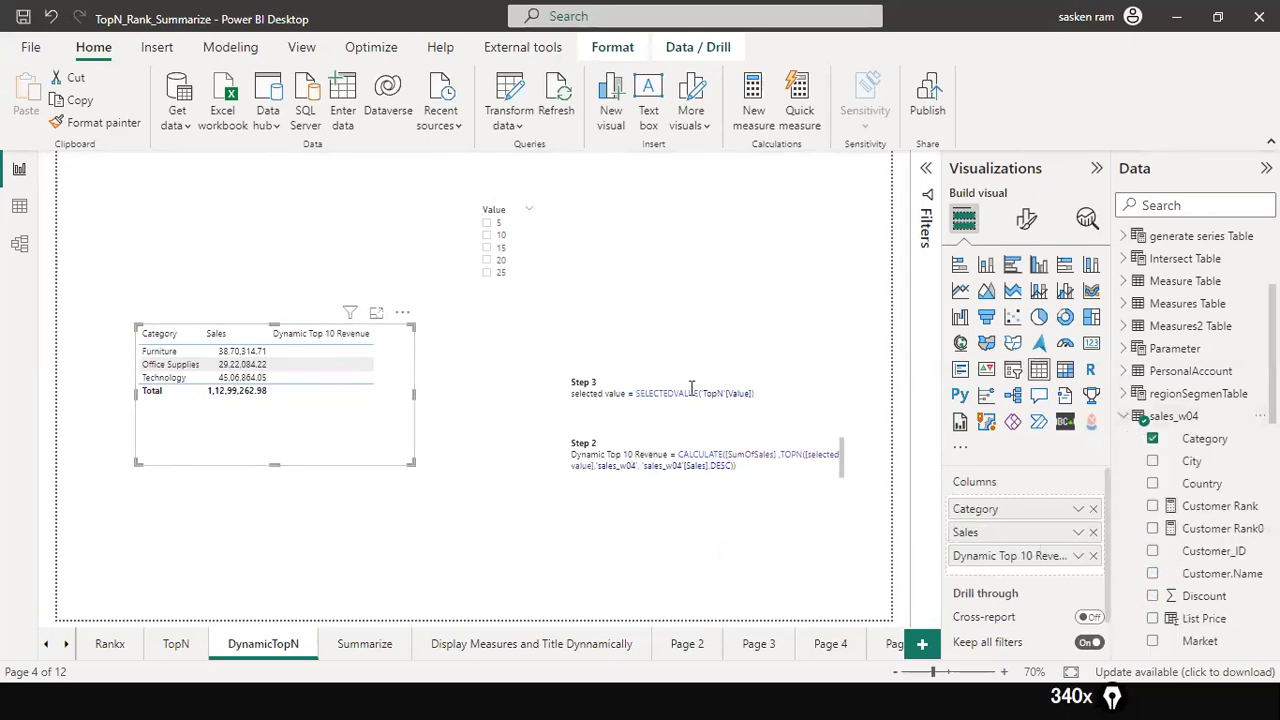
scroll(1240, 600, "down", 10)
scroll(1240, 600, "down", 4)
scroll(1237, 532, "up", 10)
scroll(1154, 528, "up", 10)
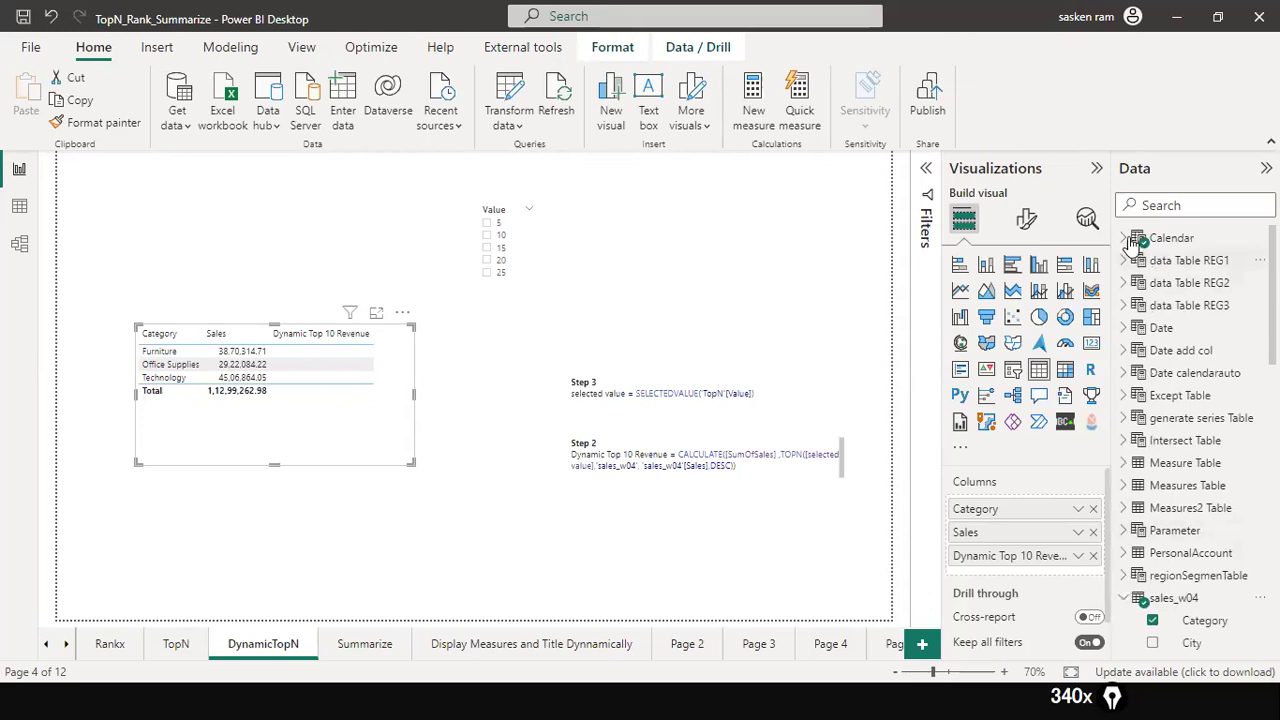
left_click(1131, 240)
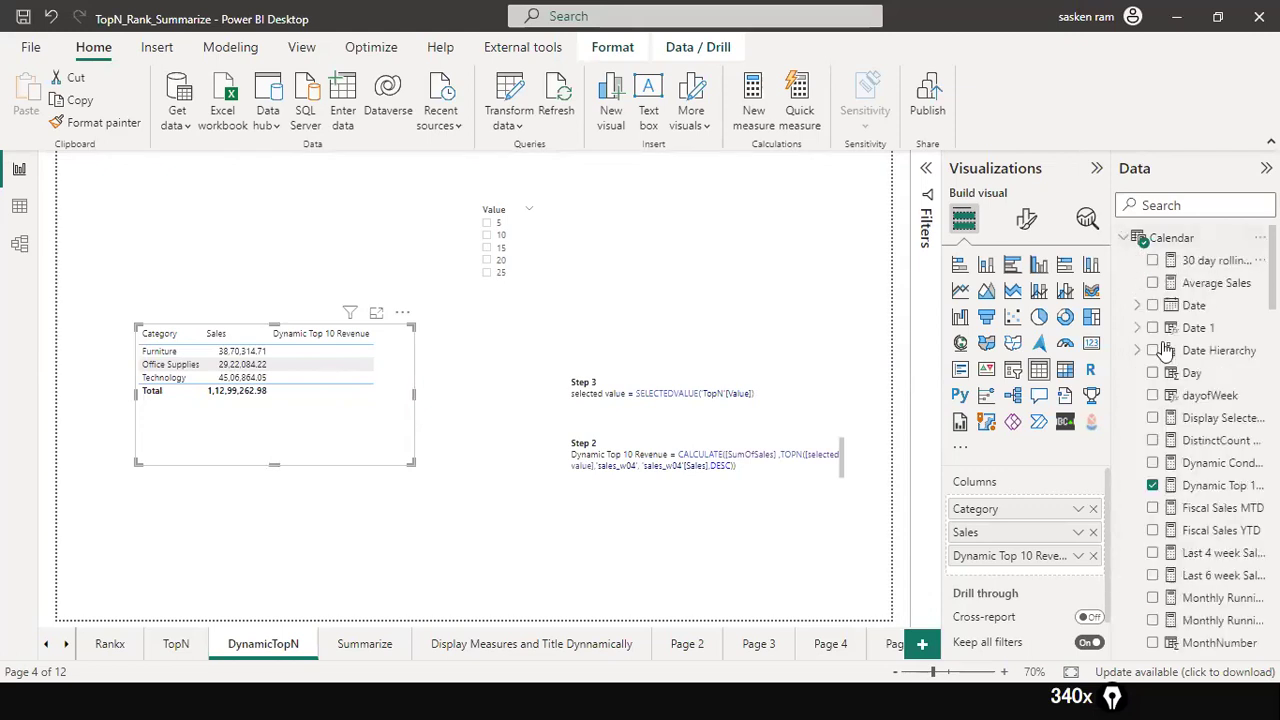
left_click(1214, 486)
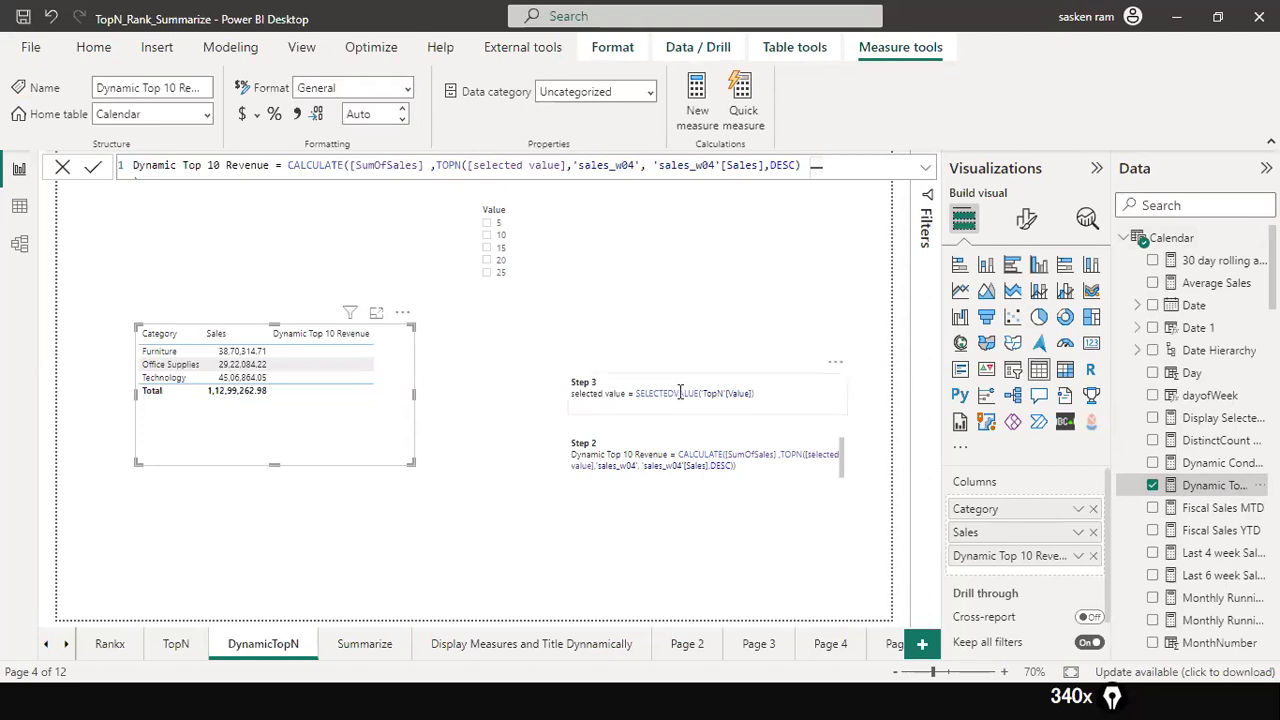
Step: Search the data fields for "selec" and display the formula of the selected value measure in the Calendar table
scroll(1200, 450, "down", 3)
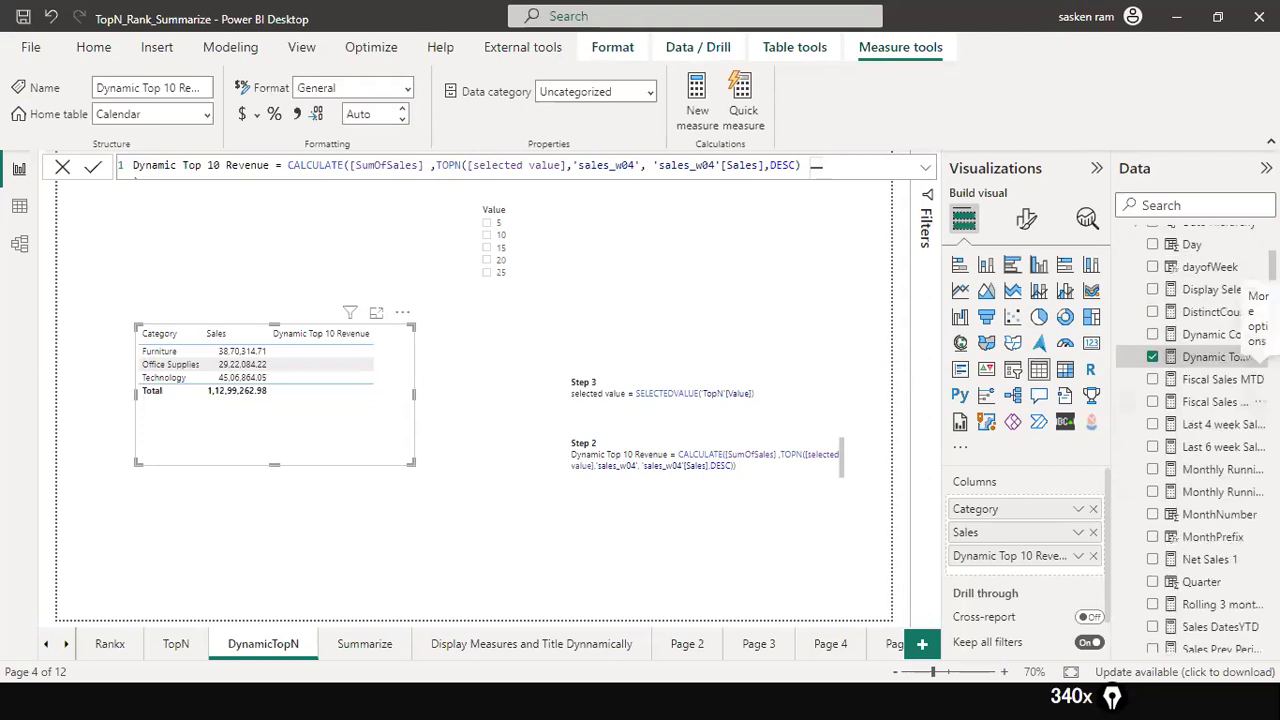
scroll(1200, 450, "down", 6)
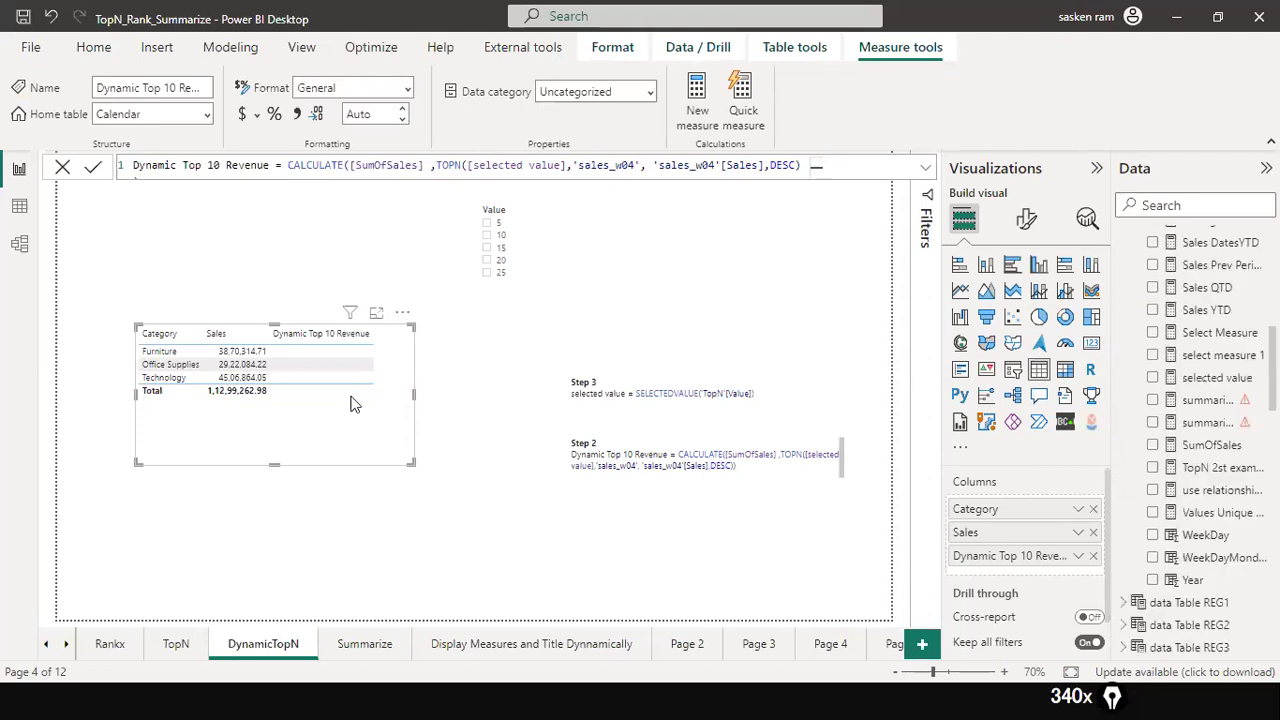
left_click(675, 300)
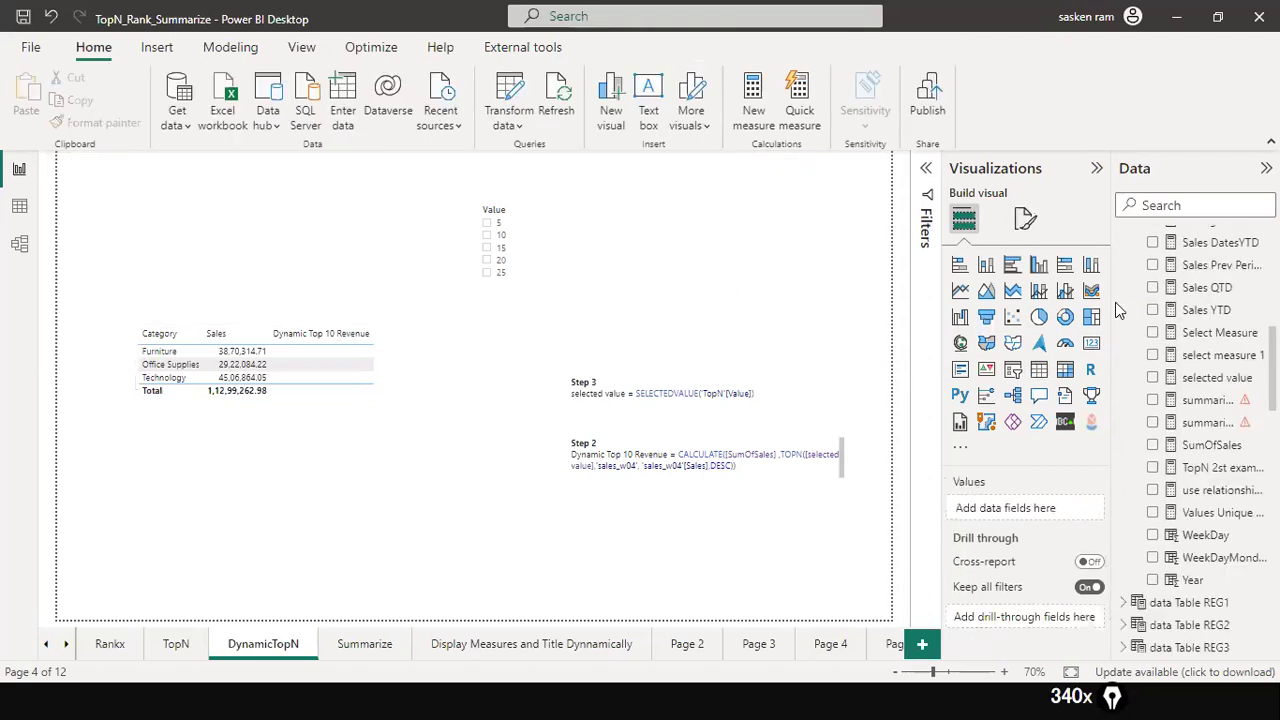
left_click(1181, 204)
type("selec")
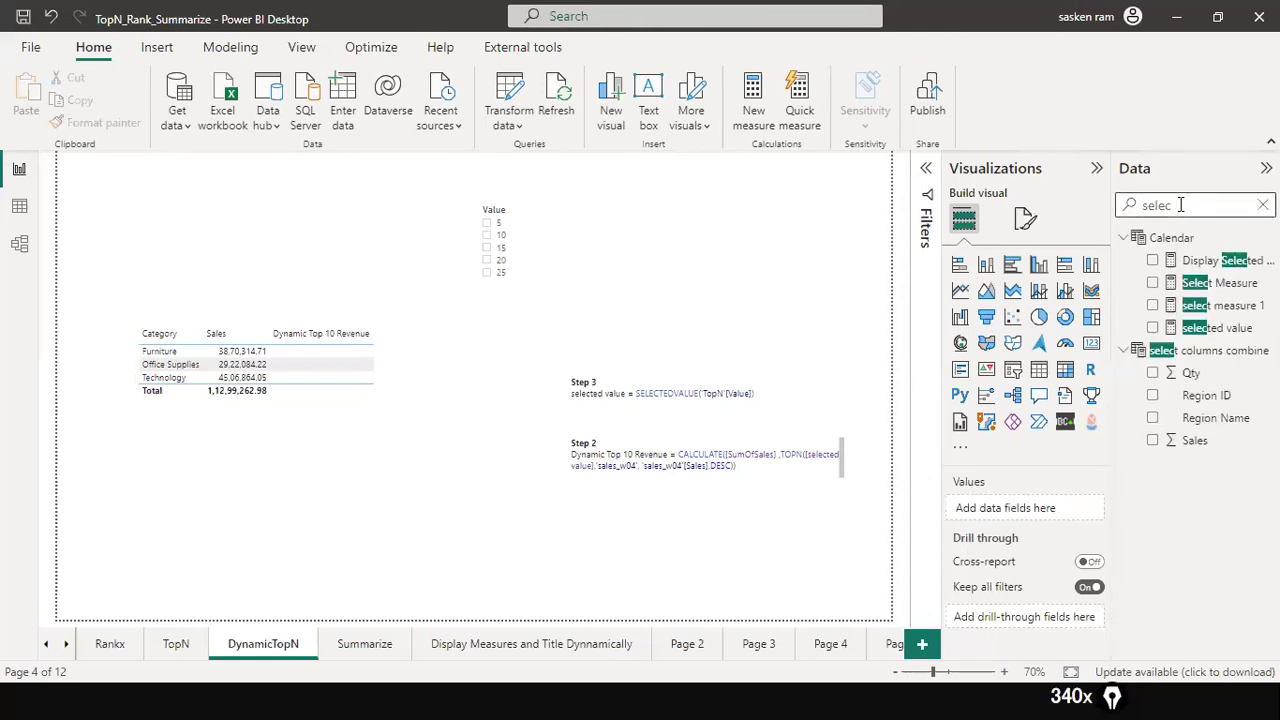
left_click(1228, 330)
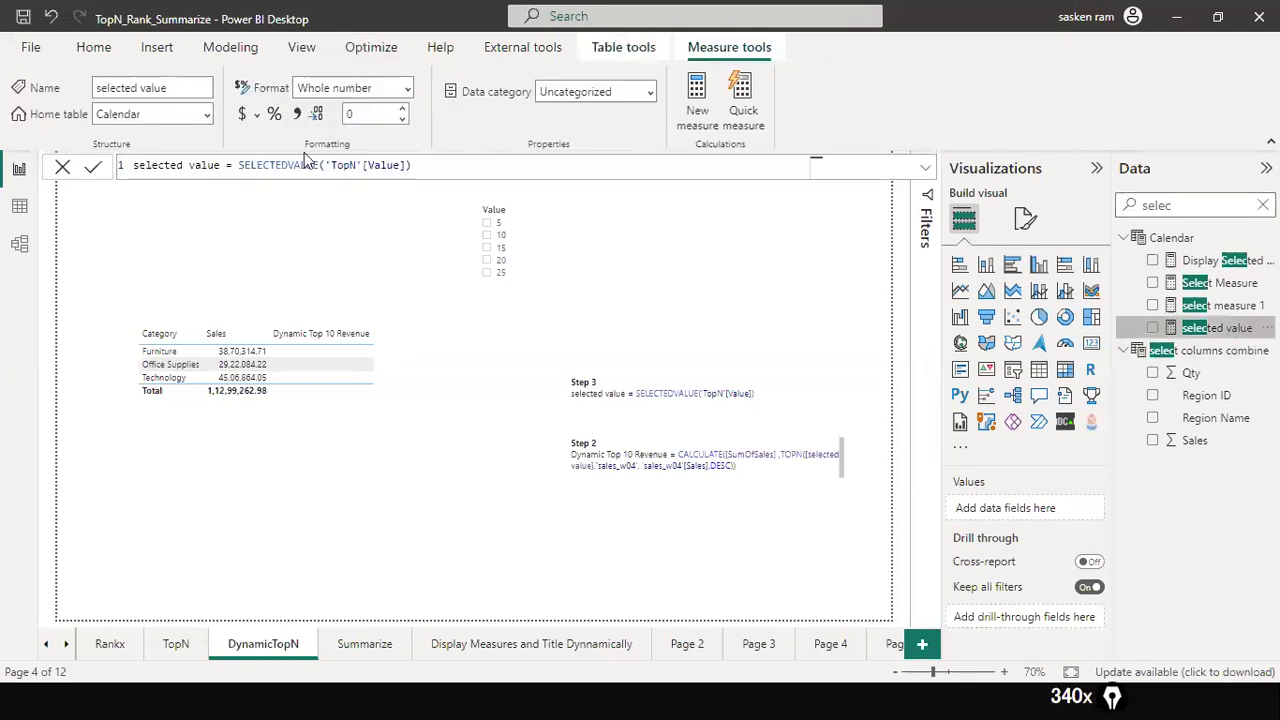
Step: Highlight Value in the selected value formula and trace with temporary arrows where Step 2's TOPN uses the measure
double_click(385, 165)
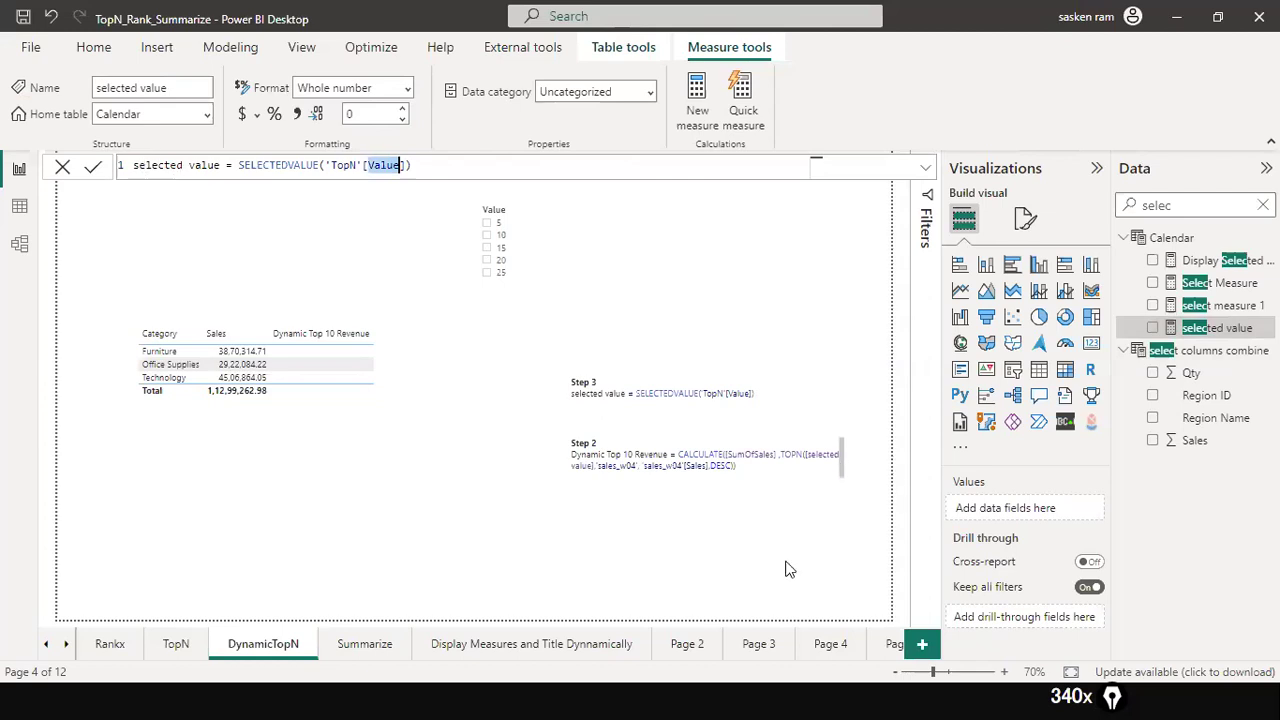
left_click_drag(785, 568, 821, 461)
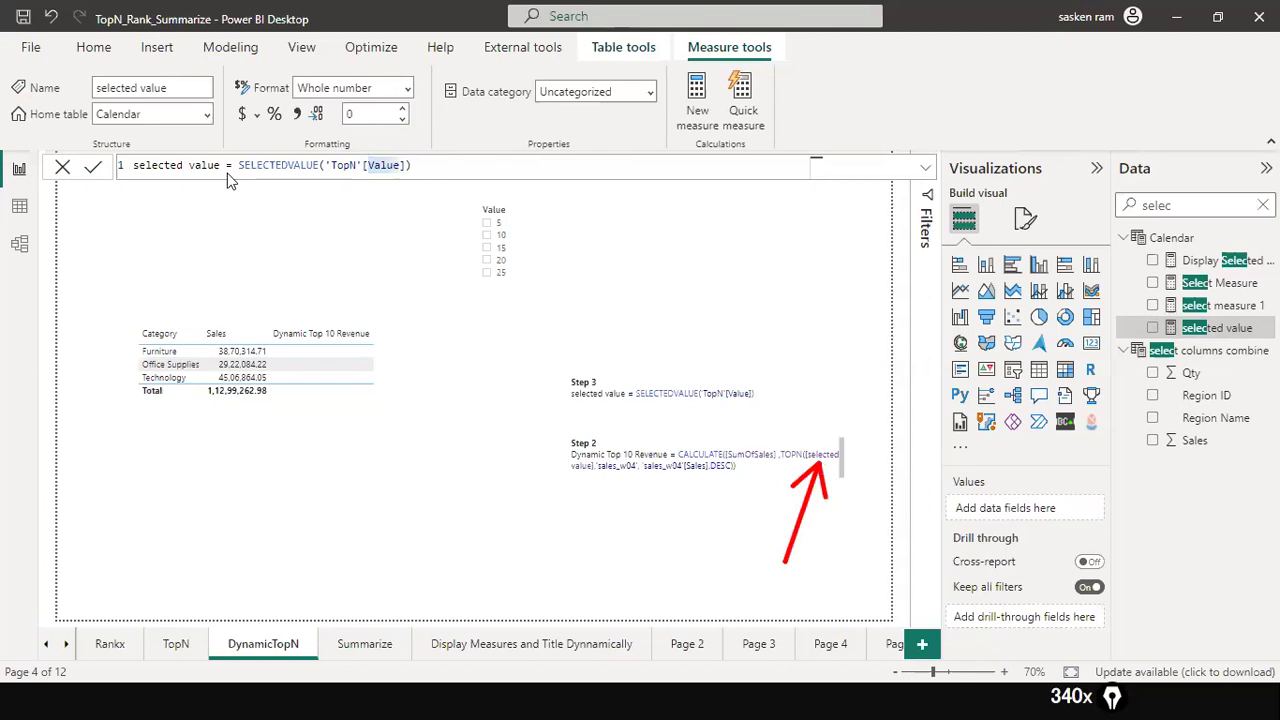
left_click_drag(185, 165, 820, 446)
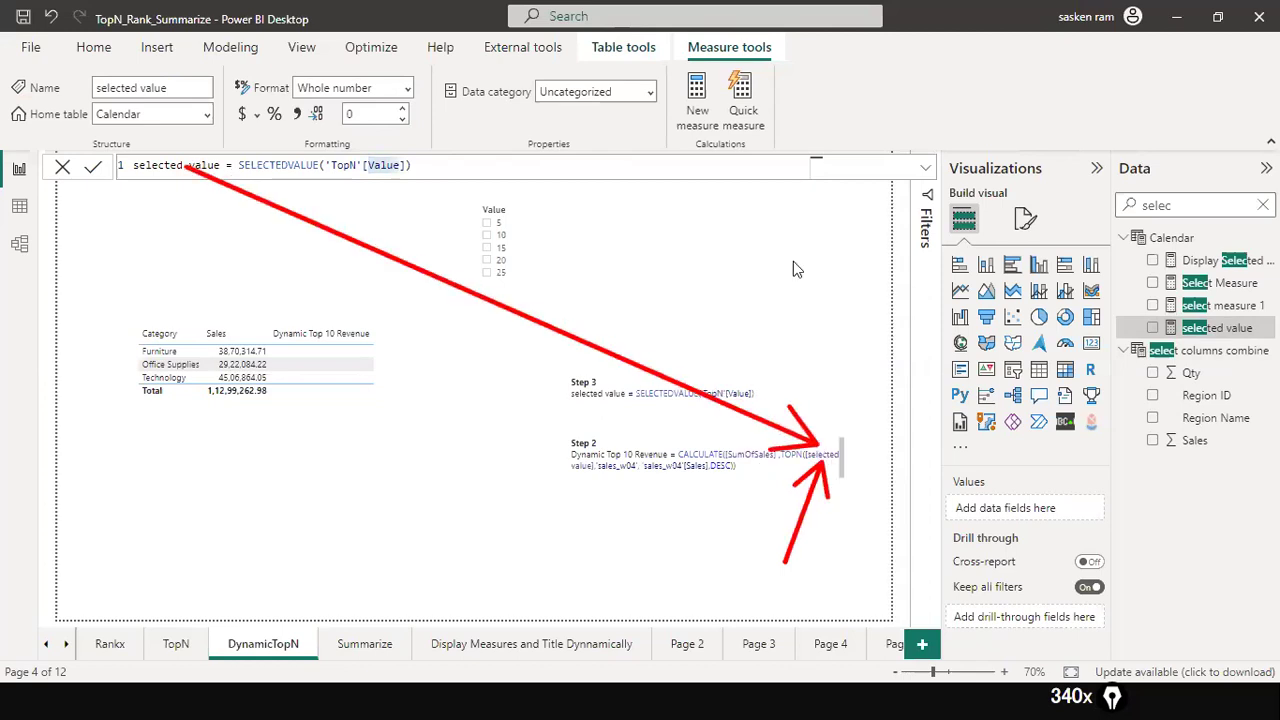
key("Escape")
left_click(436, 434)
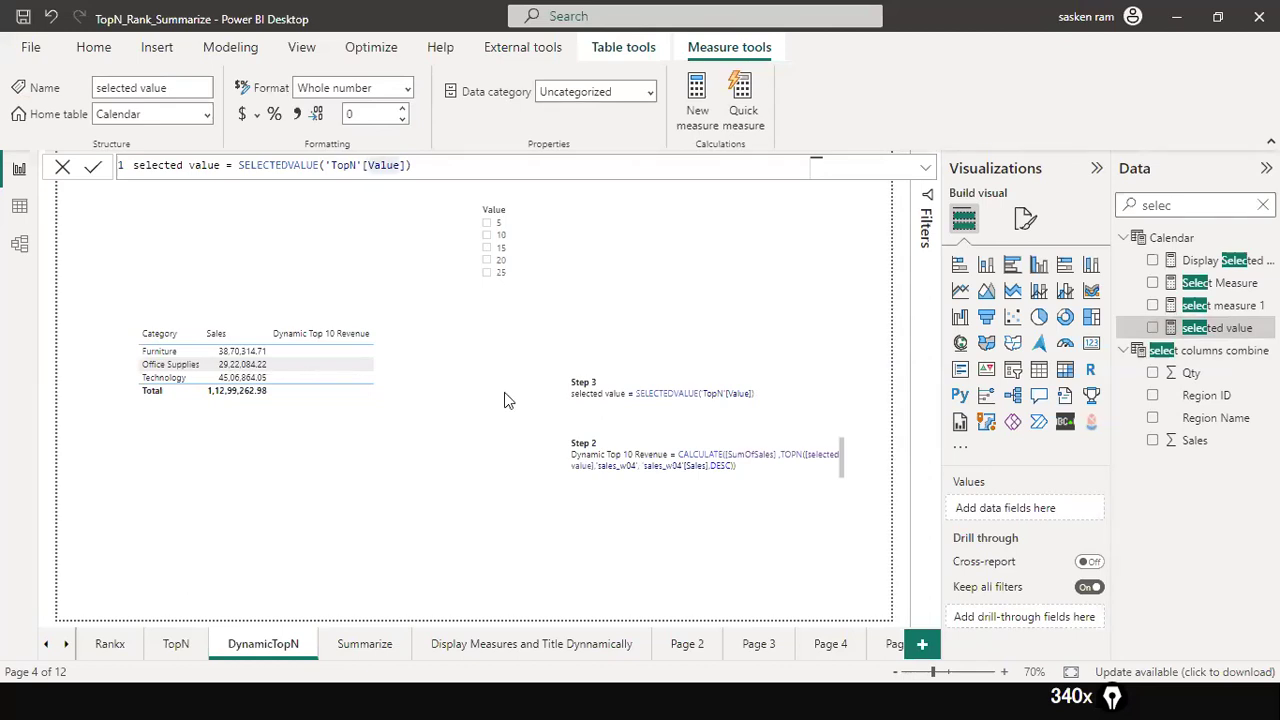
Step: Switch the Value slicer through 15 and 20, and leave it on 5
left_click(486, 247)
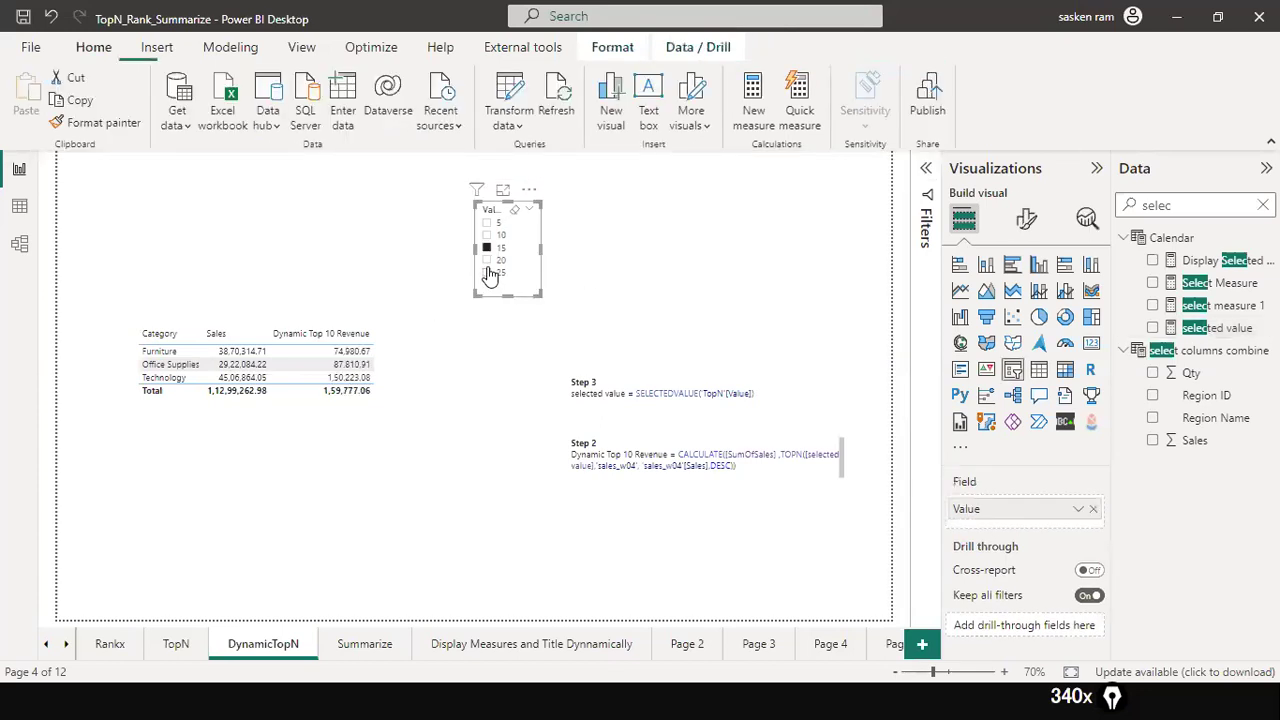
left_click(488, 260)
left_click(487, 223)
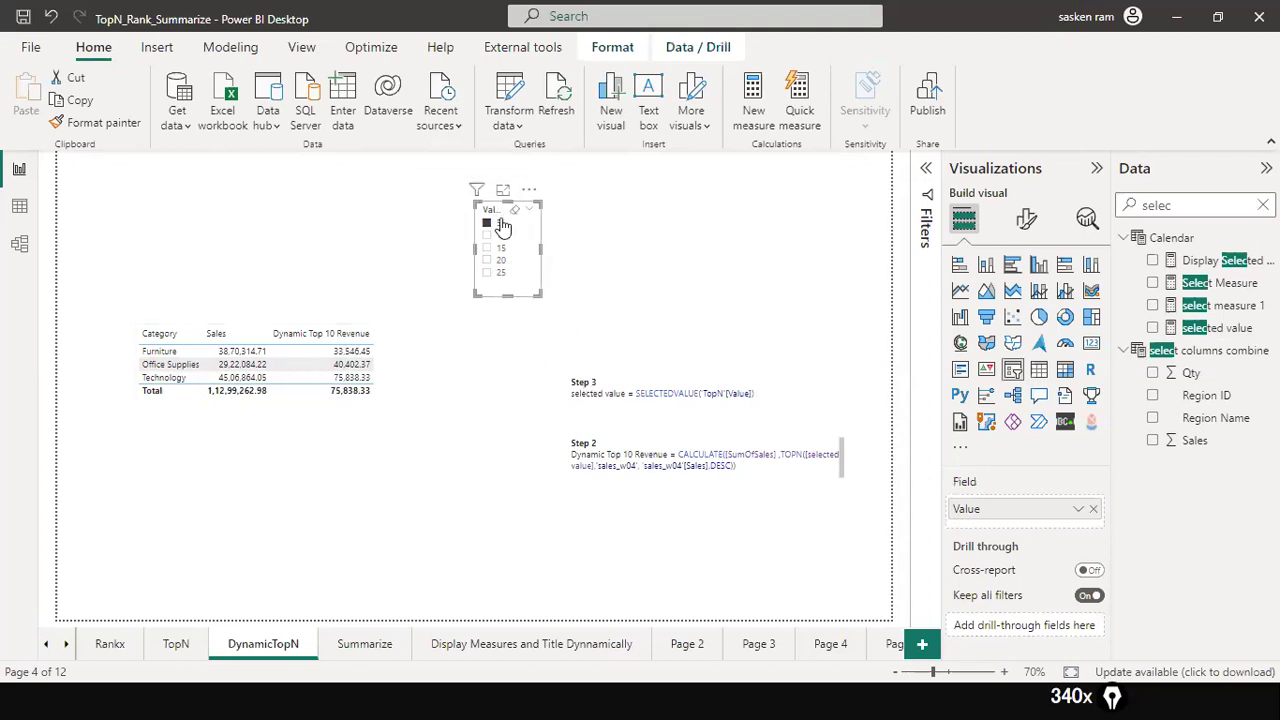
Step: Open the Summarize report page, and switch to the presentation slide listing TopN, Rank, Summarize, Summarizecolumns and ROLLUP
left_click(365, 646)
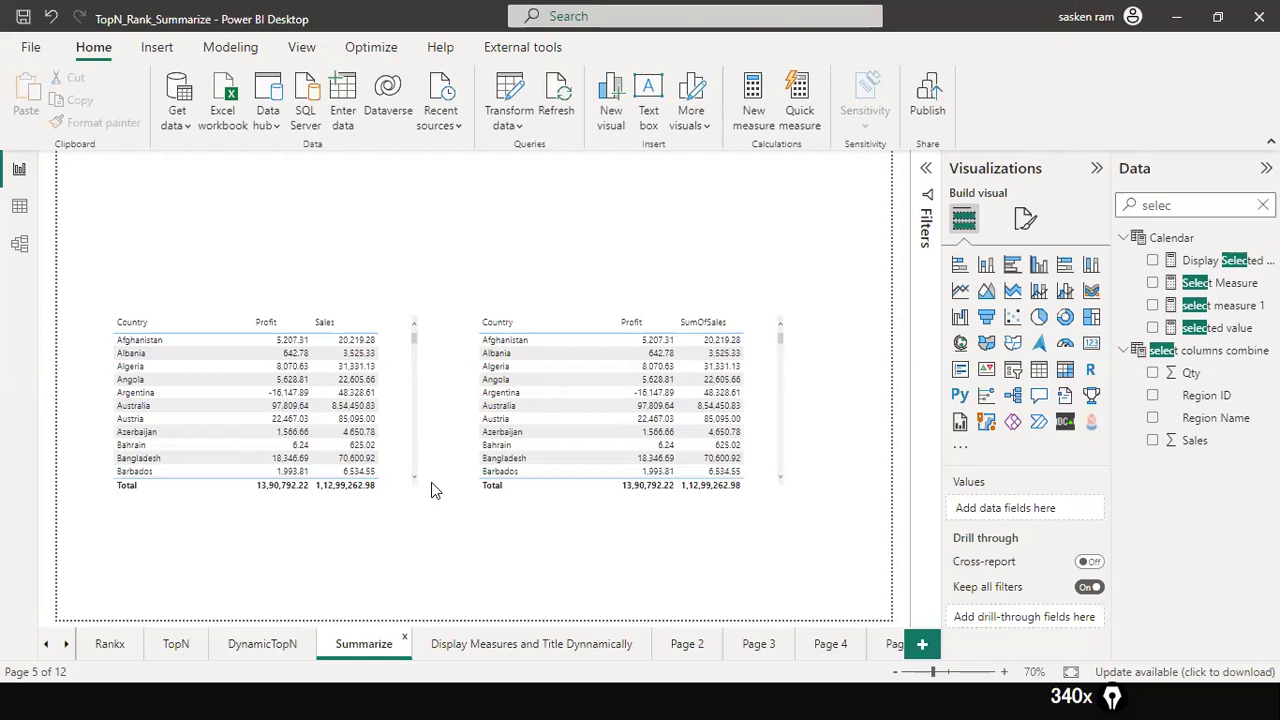
key("alt+Tab")
key("Tab")
key("Tab")
key("Tab")
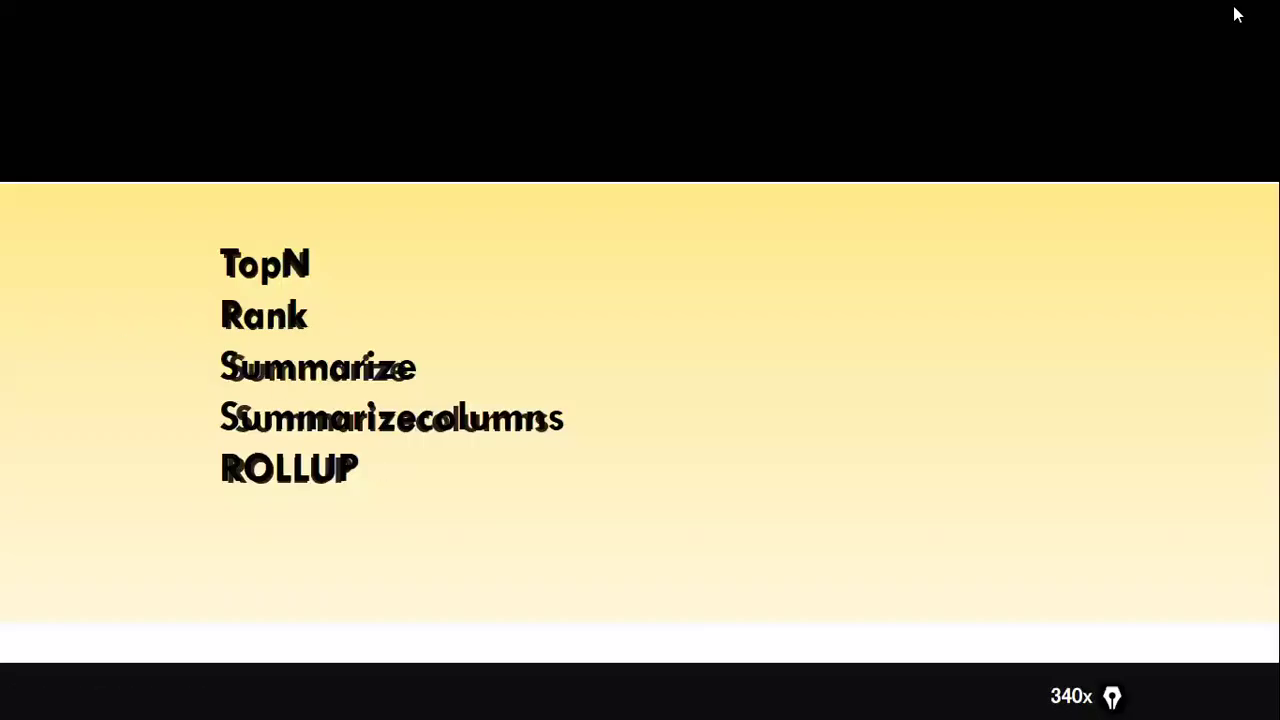